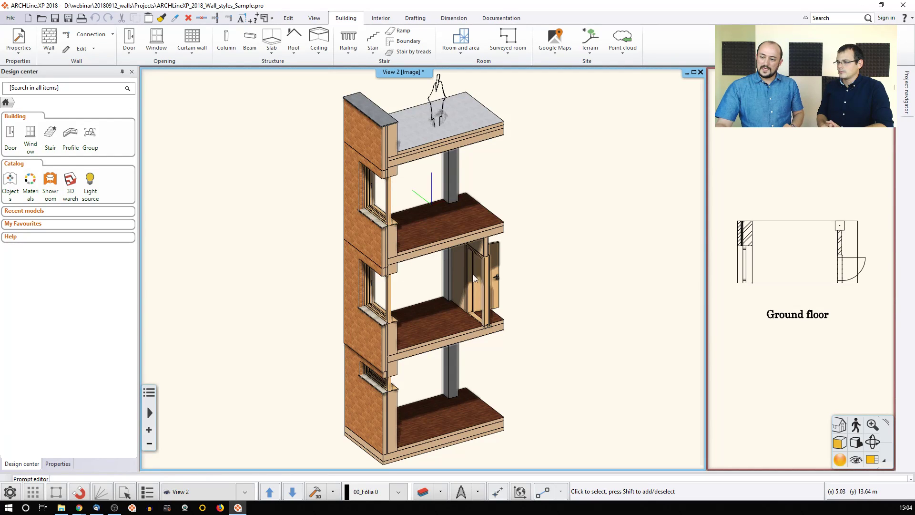
Step: Swap the Ground floor plan into the main view beside the 3D model, zoom out, and open the levels list
click(750, 280)
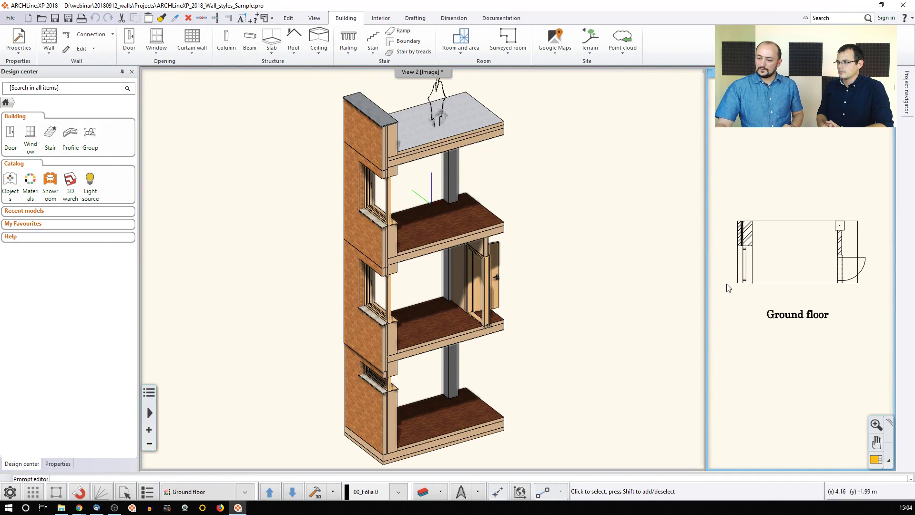
click(877, 459)
scroll(519, 270, down, 2)
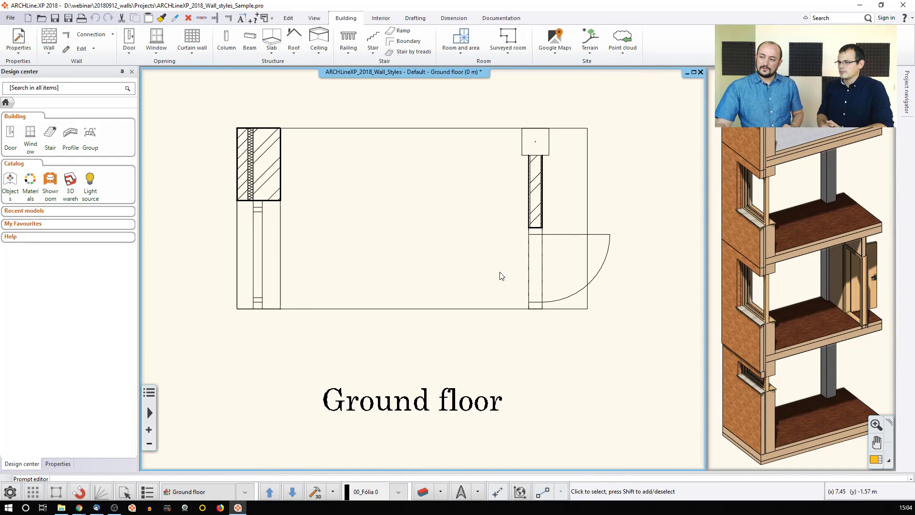
click(204, 494)
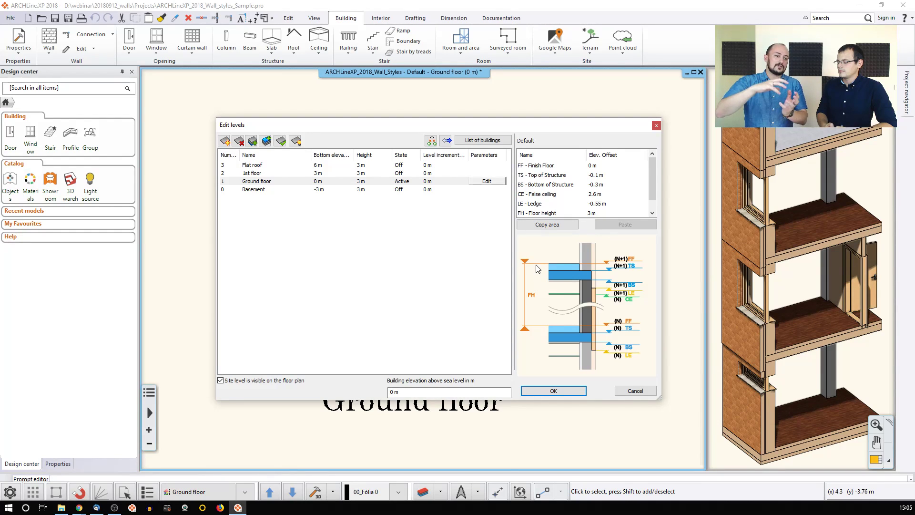
Step: Cancel the Edit levels dialog, leaving Basement, Ground floor, 1st floor and Flat roof unchanged
click(632, 391)
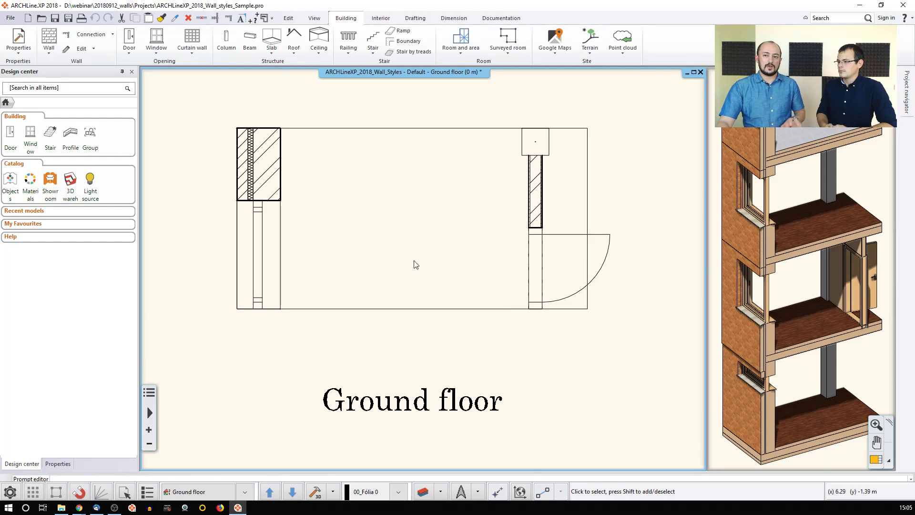
Step: Draw a vertical Composite\100mm Hebel wall from the bottom outer wall to the top one, then select it
click(48, 52)
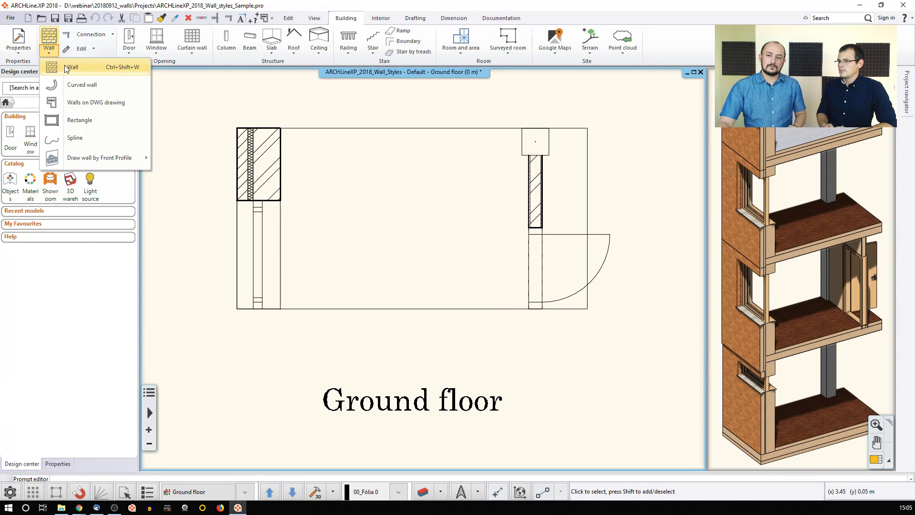
click(65, 64)
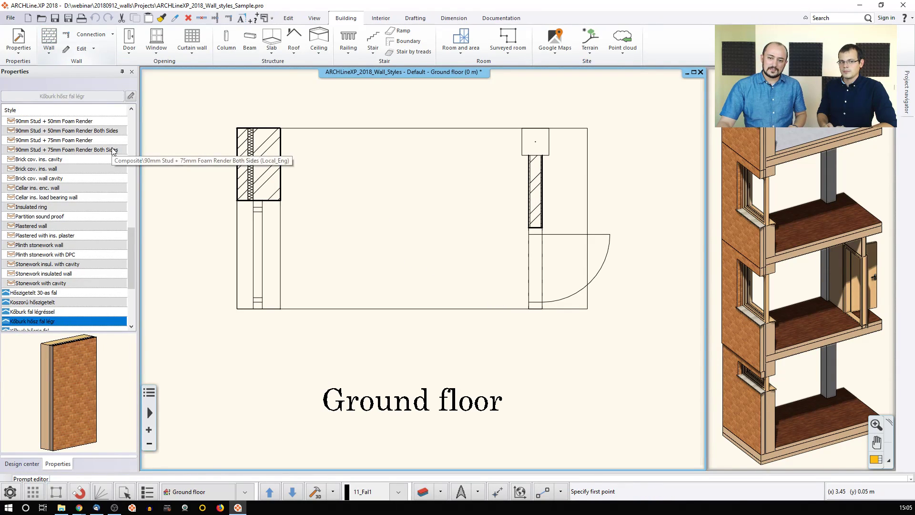
drag(133, 242, 138, 174)
click(38, 140)
click(401, 295)
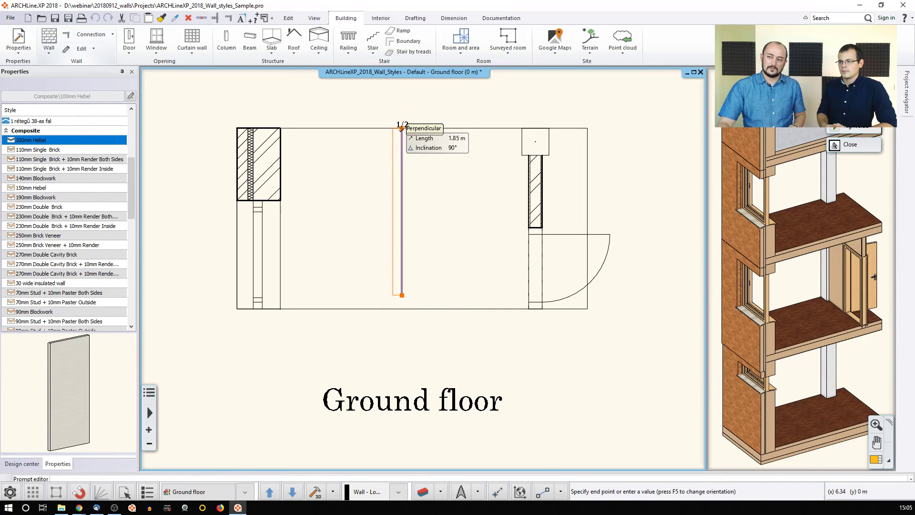
click(402, 128)
key(Escape)
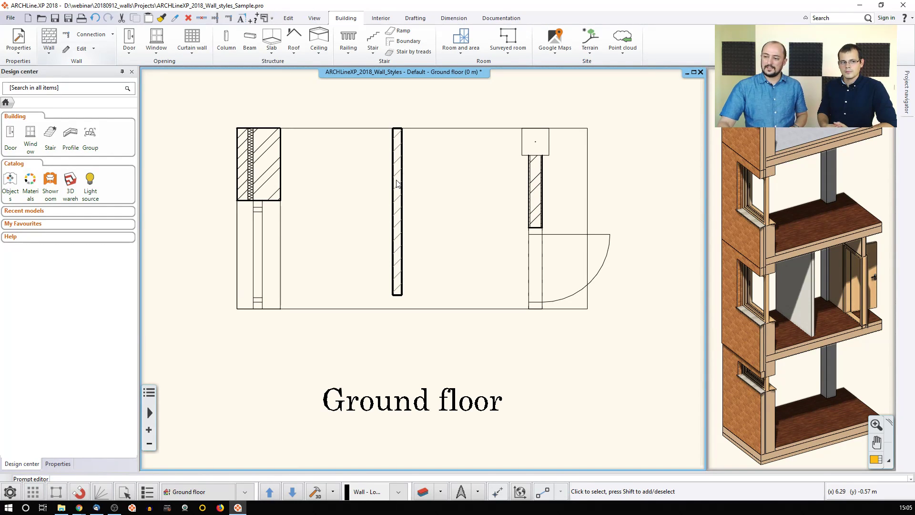
click(398, 184)
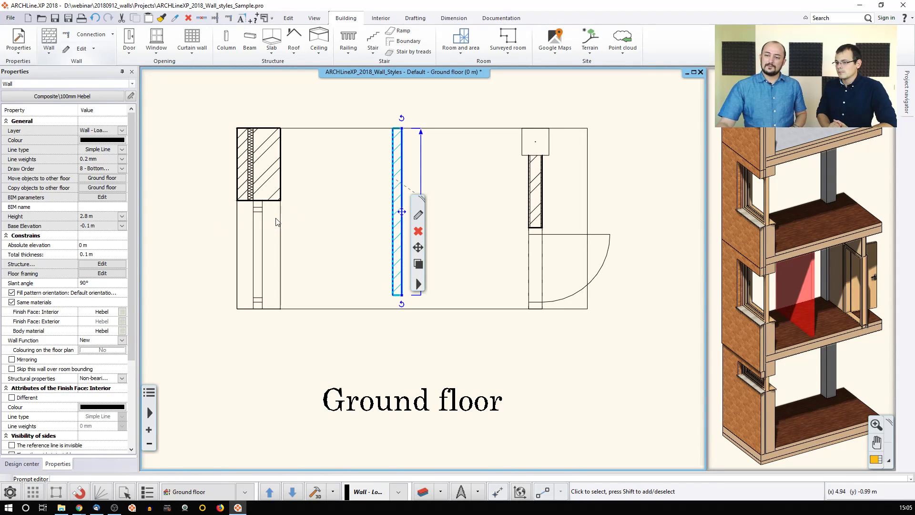
Step: Pan the plan left and open the new Hebel wall's Wall properties dialog
middle_drag(384, 246, 306, 237)
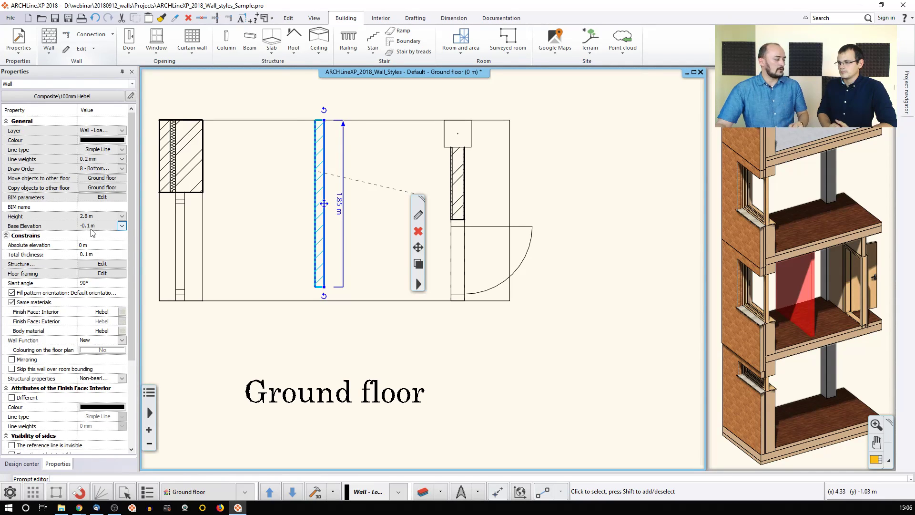
click(418, 218)
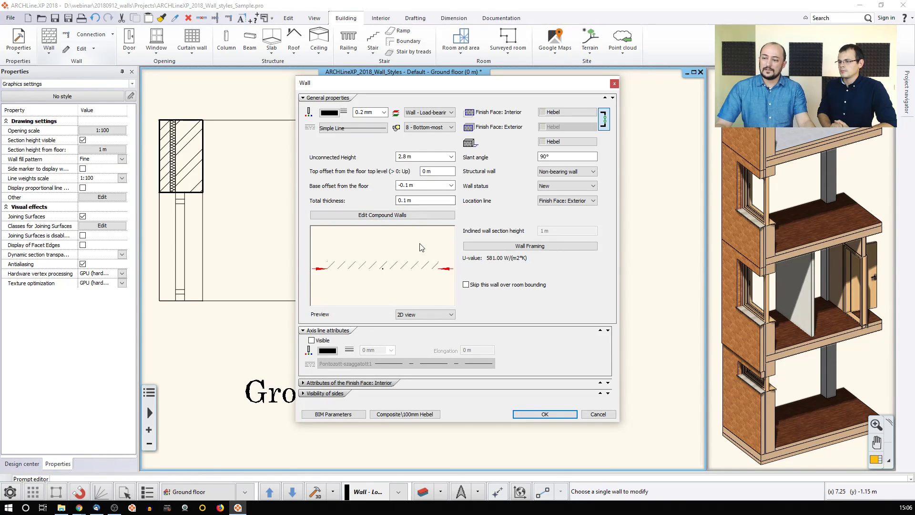
Step: Set the wall's top bound to BS of Story Current+1 and apply the changes
click(451, 156)
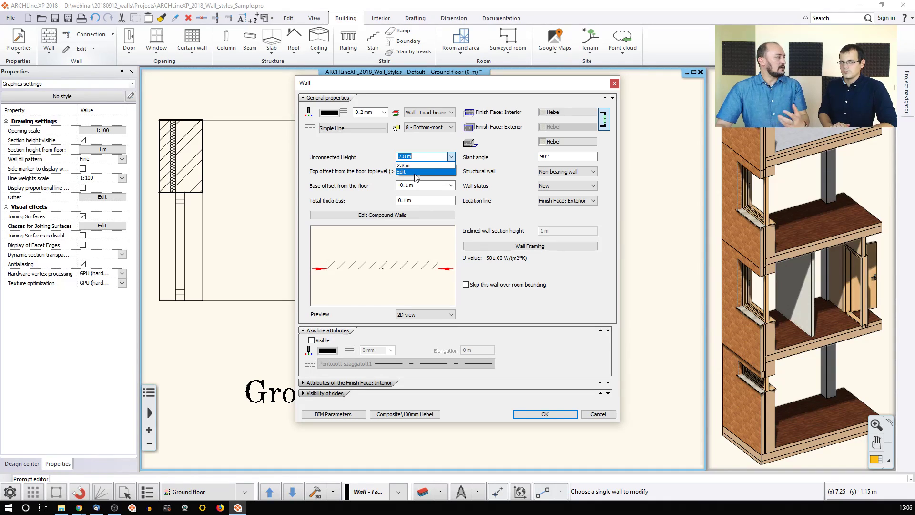
click(415, 173)
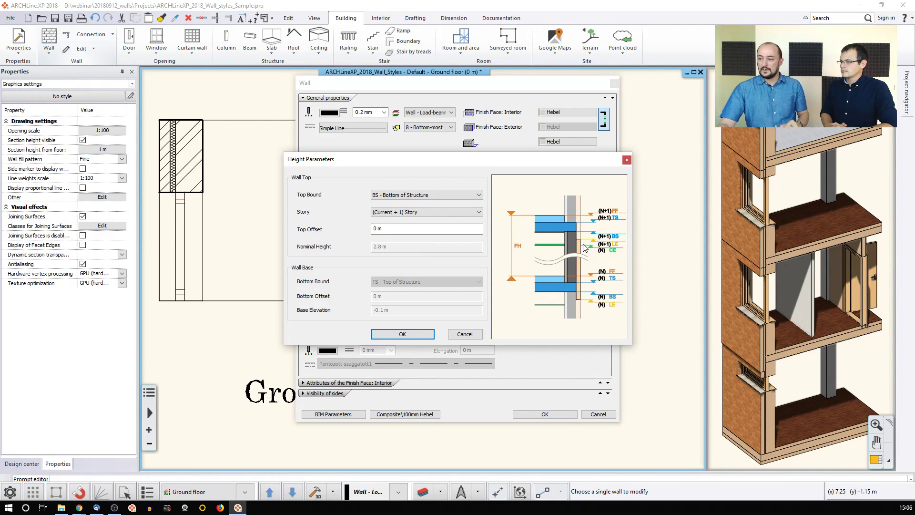
click(403, 333)
click(545, 414)
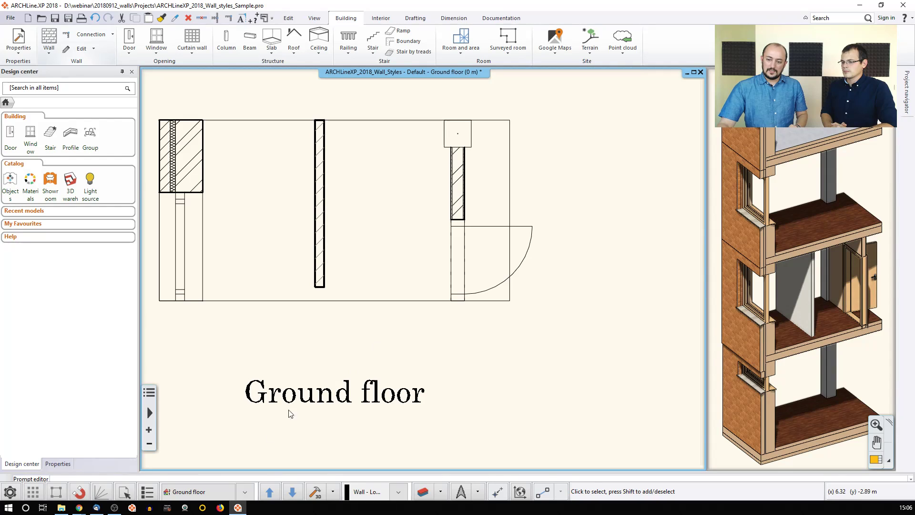
Step: Change the Ground floor storey height to 3.5 m in Edit levels and apply
click(218, 491)
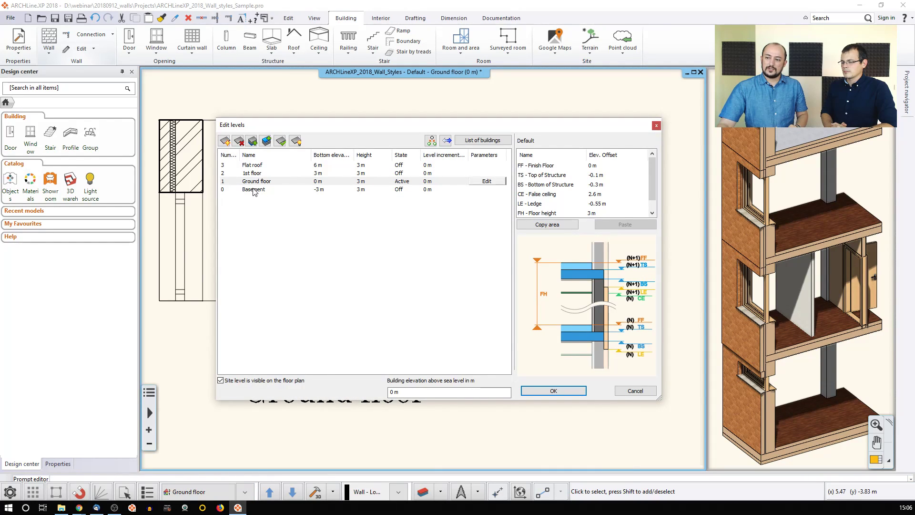
double_click(365, 182)
drag(360, 183, 377, 182)
text(.5)
click(361, 241)
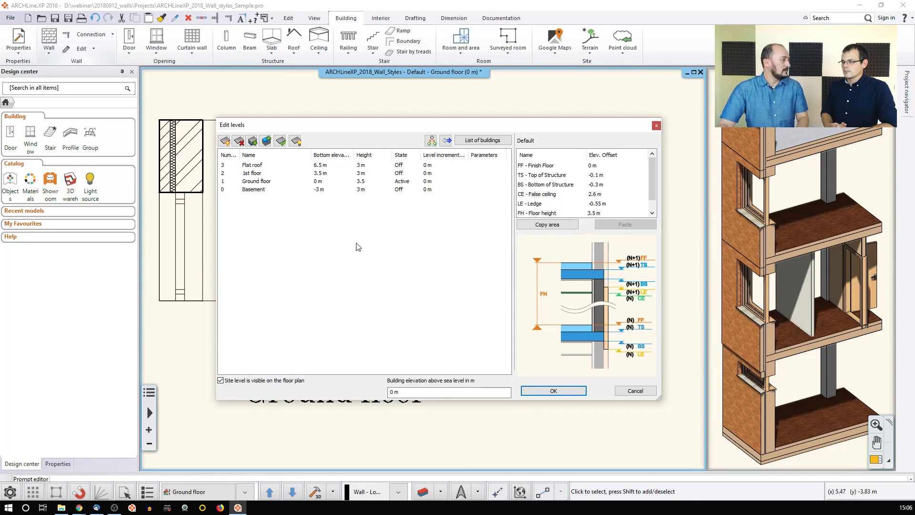
click(543, 391)
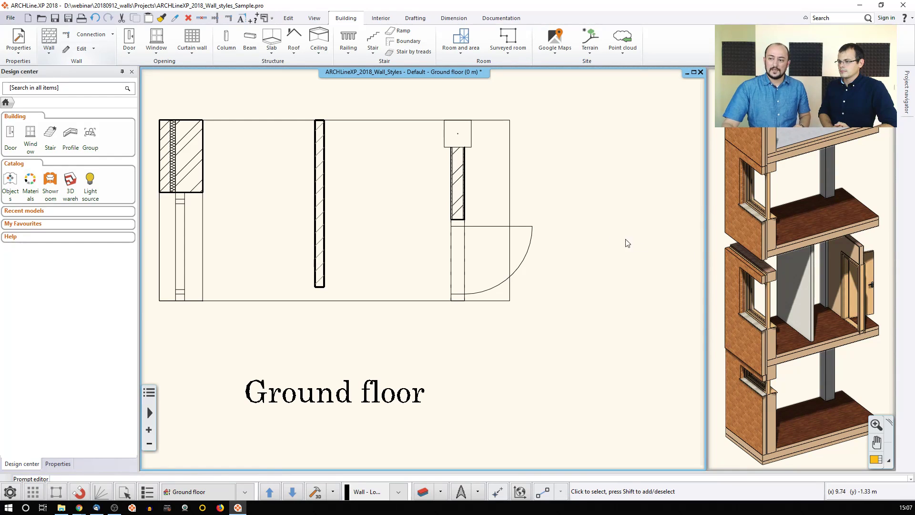
click(321, 192)
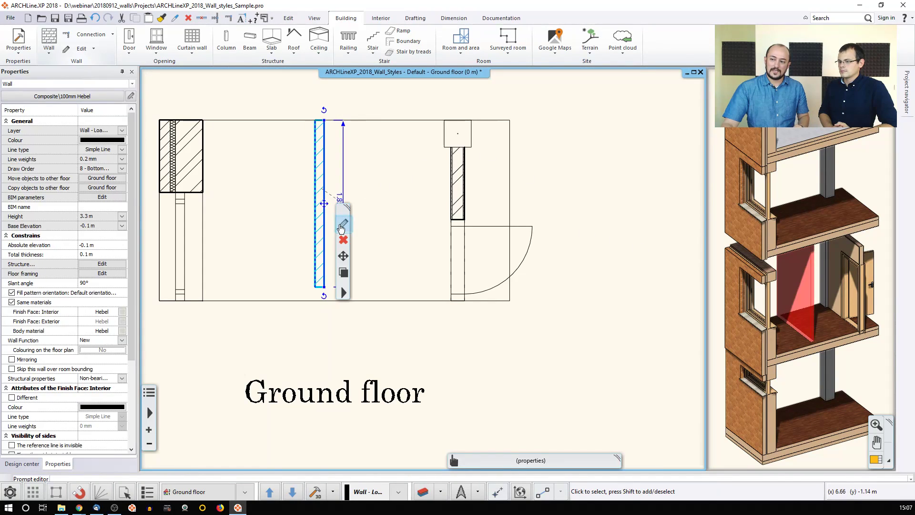
click(344, 225)
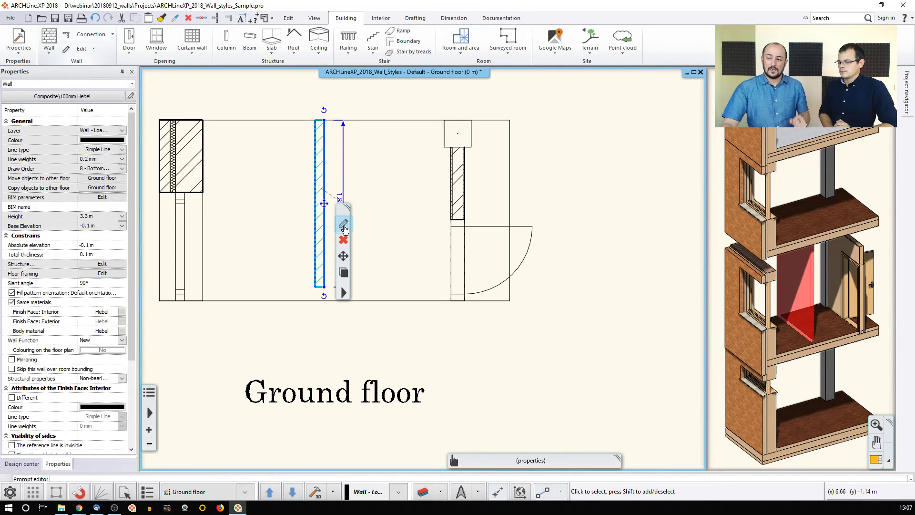
click(451, 157)
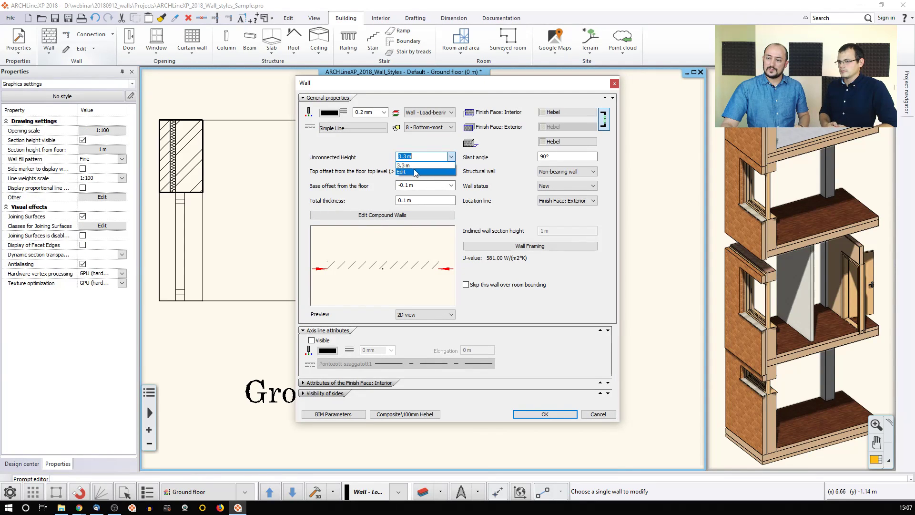
click(413, 170)
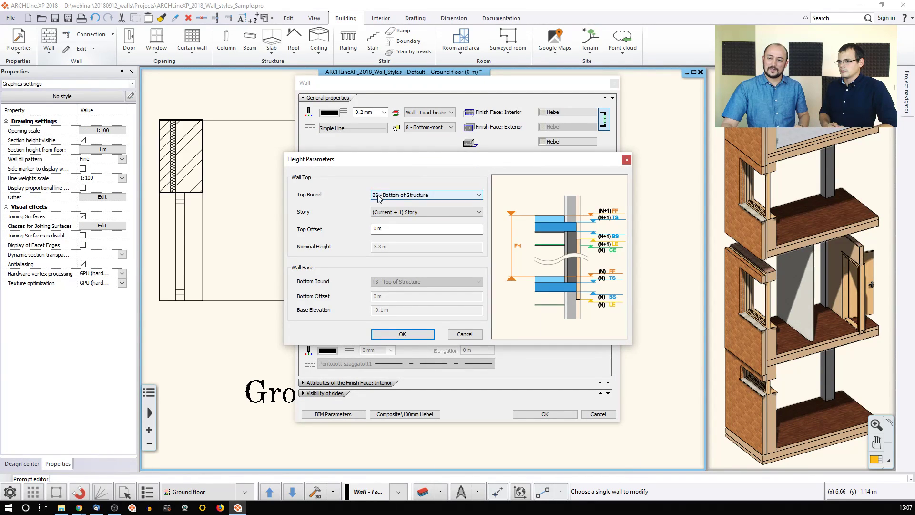
click(425, 197)
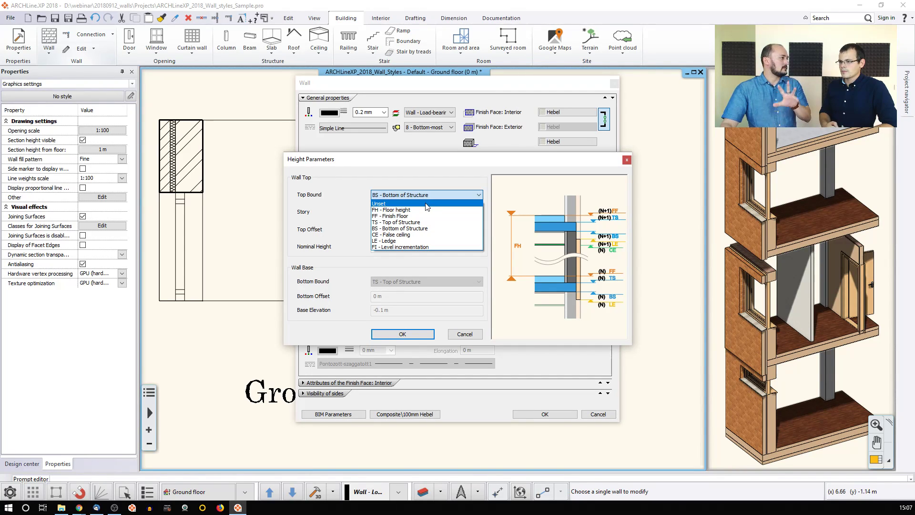
click(466, 159)
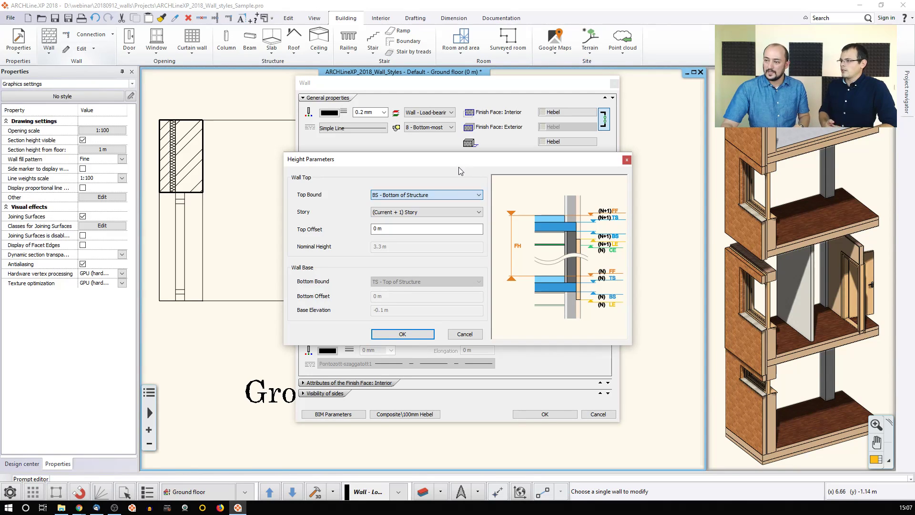
click(476, 337)
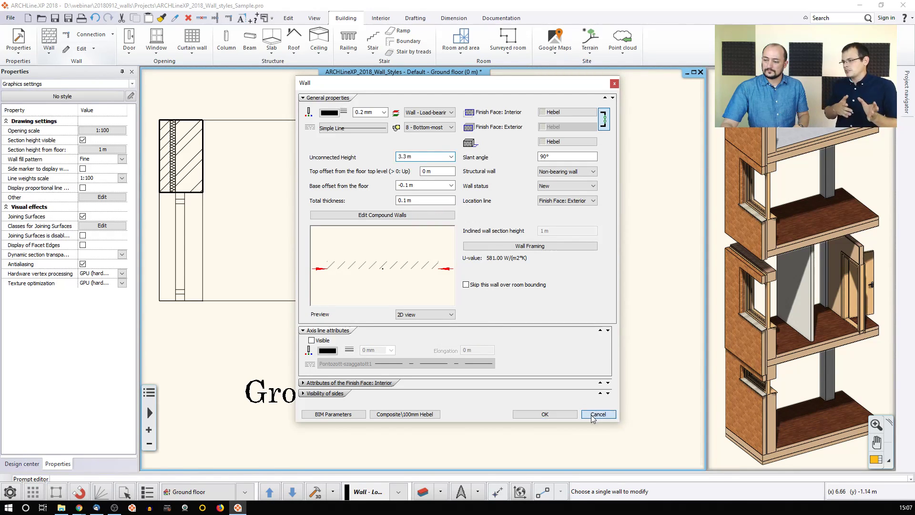
click(598, 414)
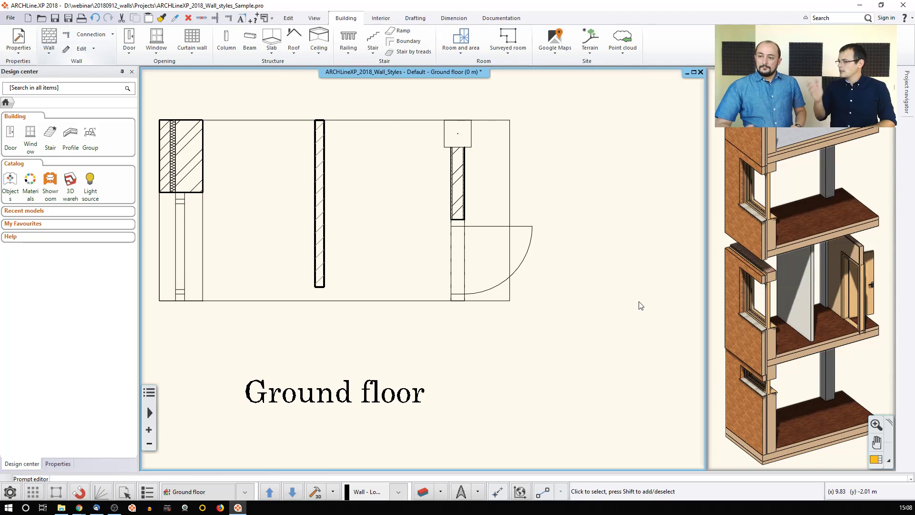
Step: Discard the wall styles sample without saving and create a new blank project
click(10, 19)
click(42, 35)
click(391, 275)
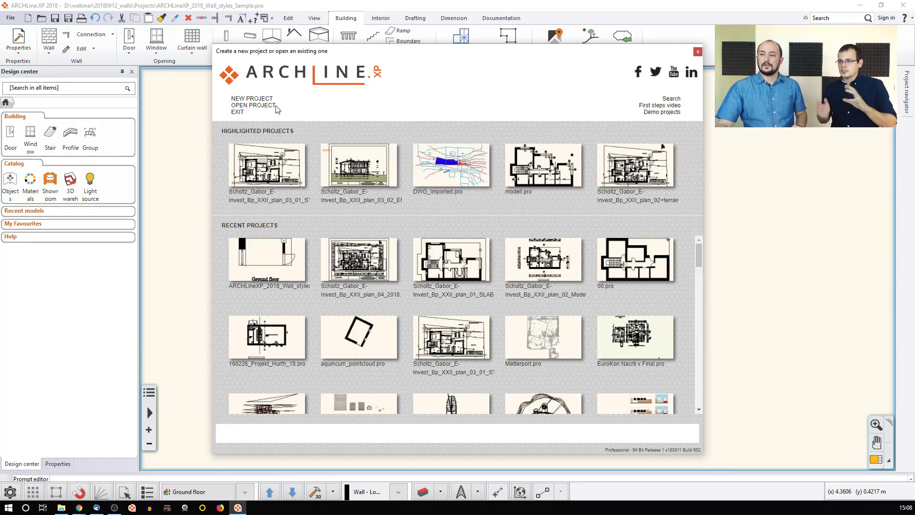
click(265, 99)
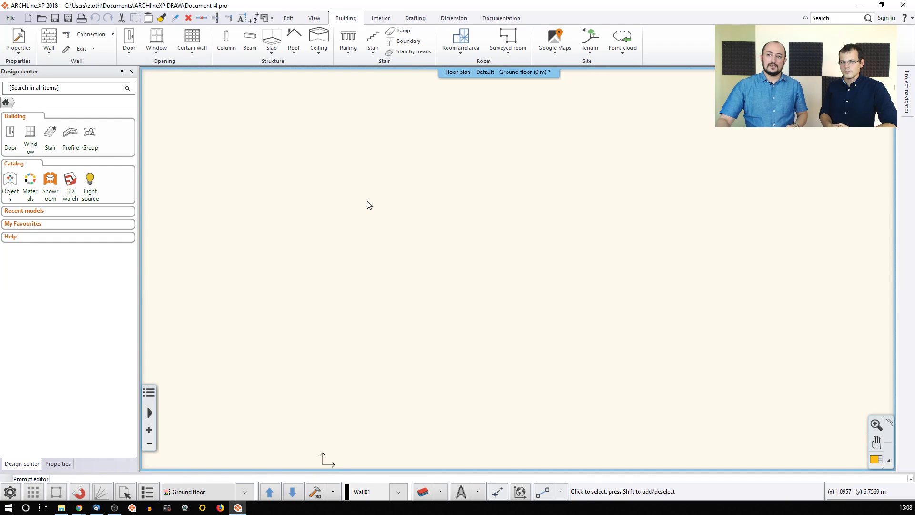
Step: Start the Wall tool and draw the first wall segments with typed lengths of 3 and 1 m
click(50, 38)
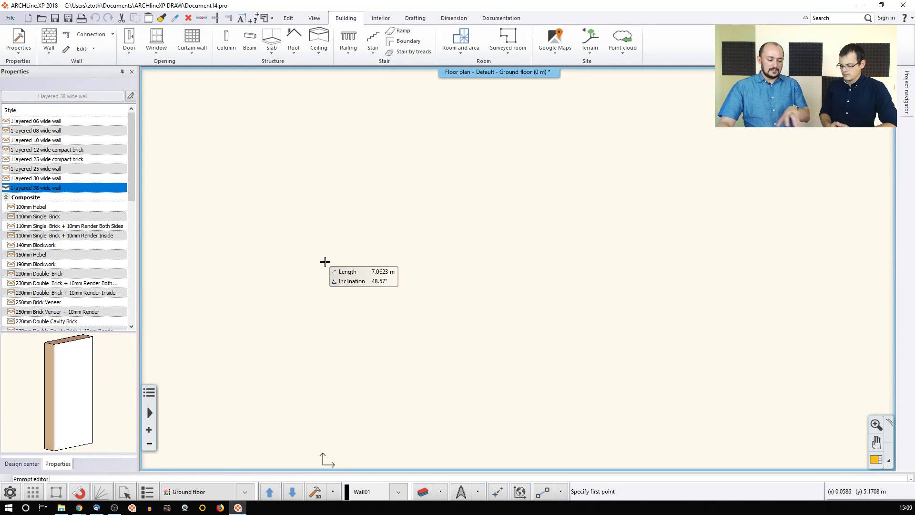
click(334, 154)
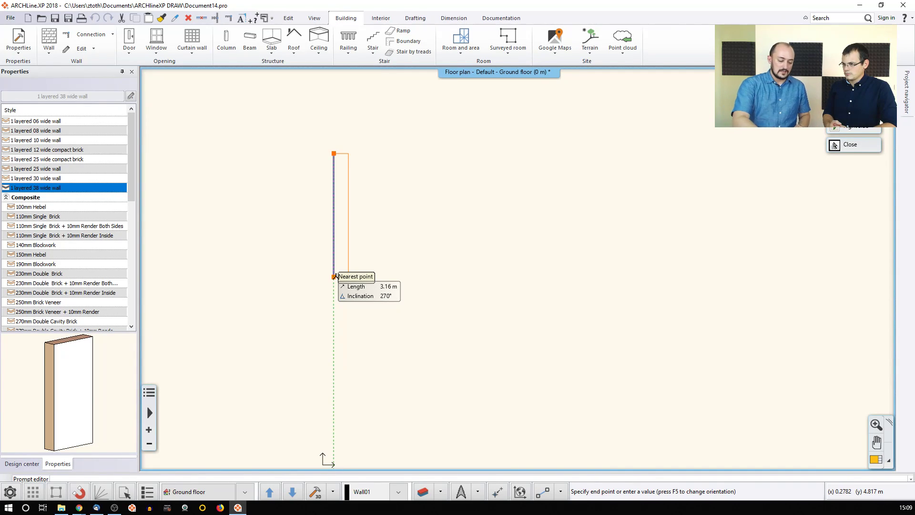
text(3.)
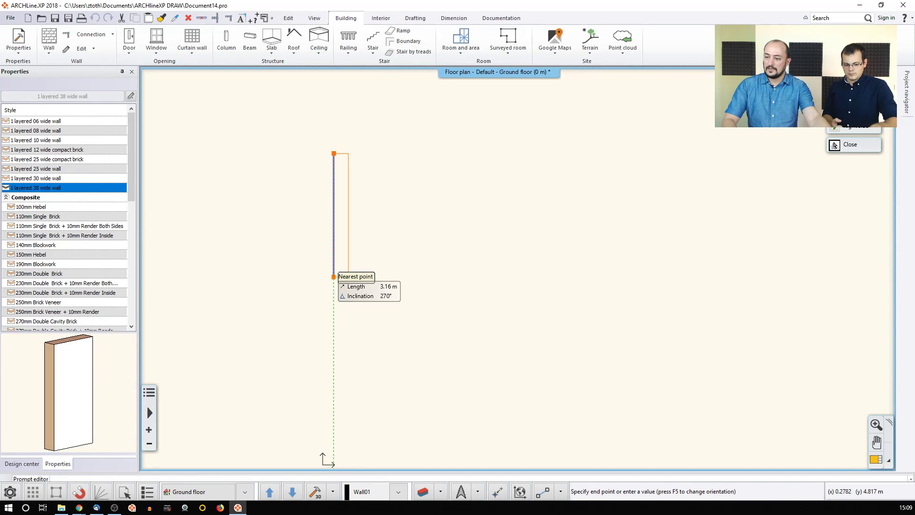
key(Return)
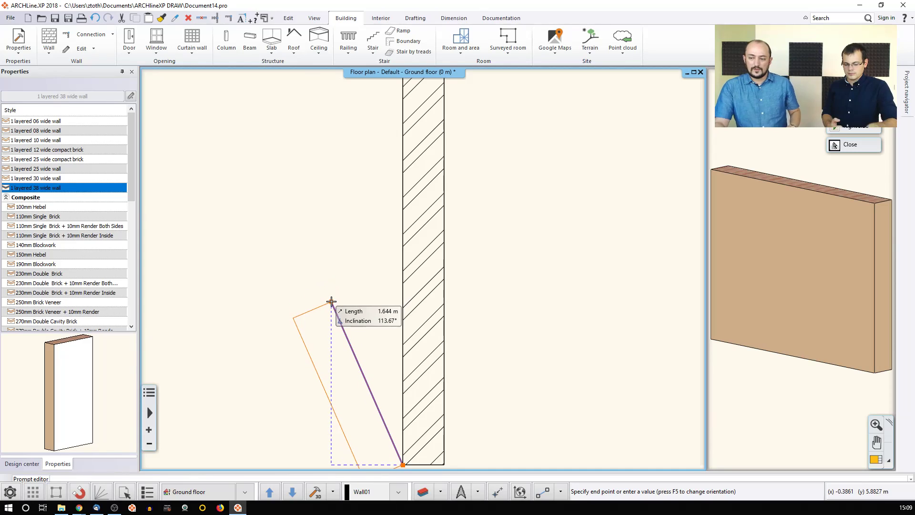
scroll(321, 292, down, 2)
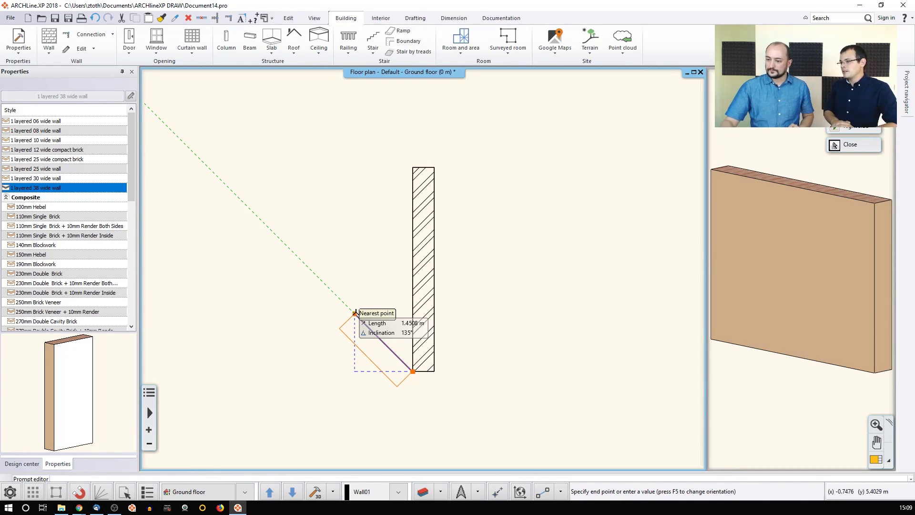
scroll(367, 286, down, 2)
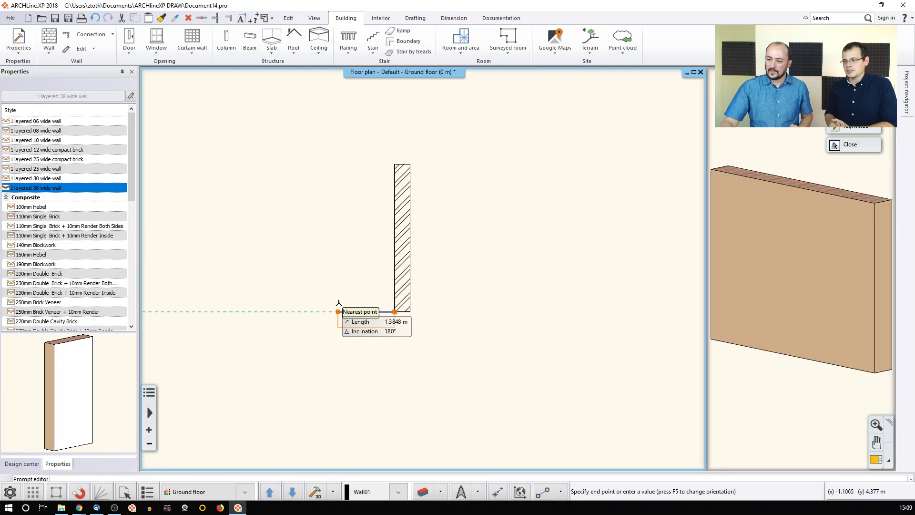
text(1)
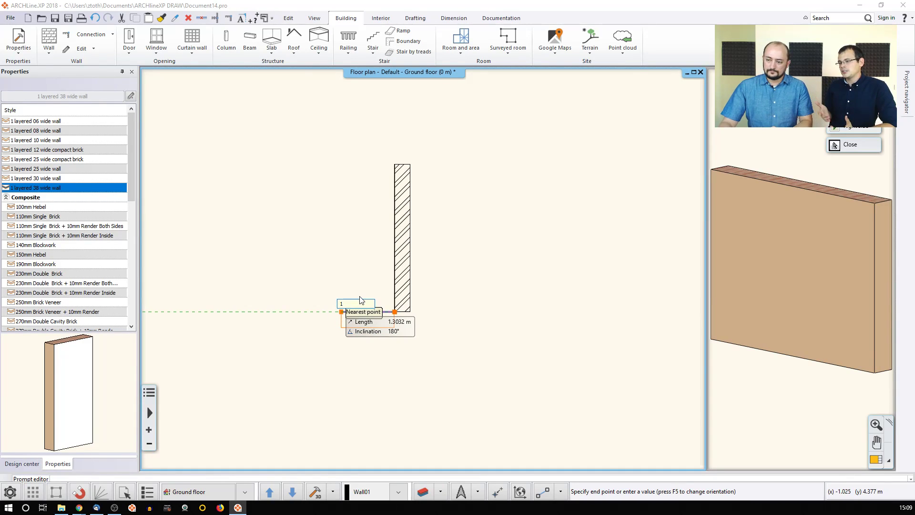
key(Return)
Step: Draw the remaining stepped corner walls down the left side, including a 1 m horizontal jog
middle_drag(360, 298, 313, 235)
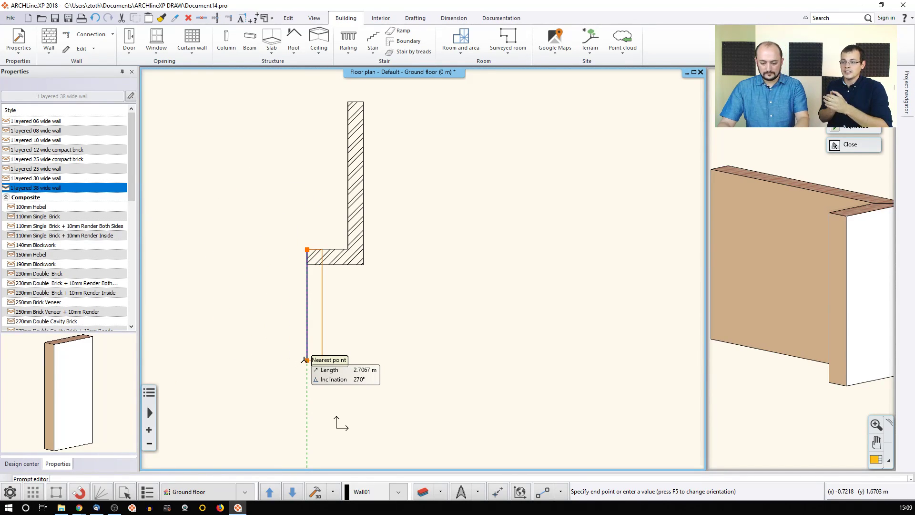
click(307, 359)
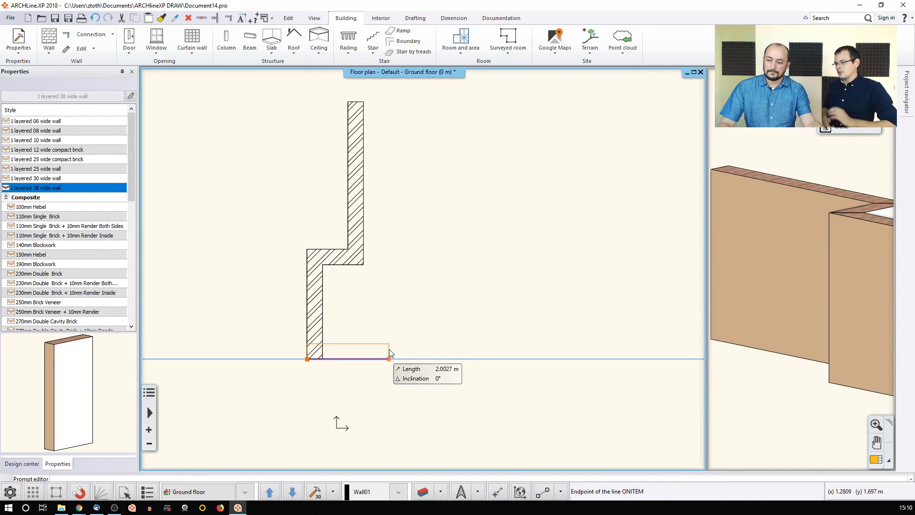
key(Escape)
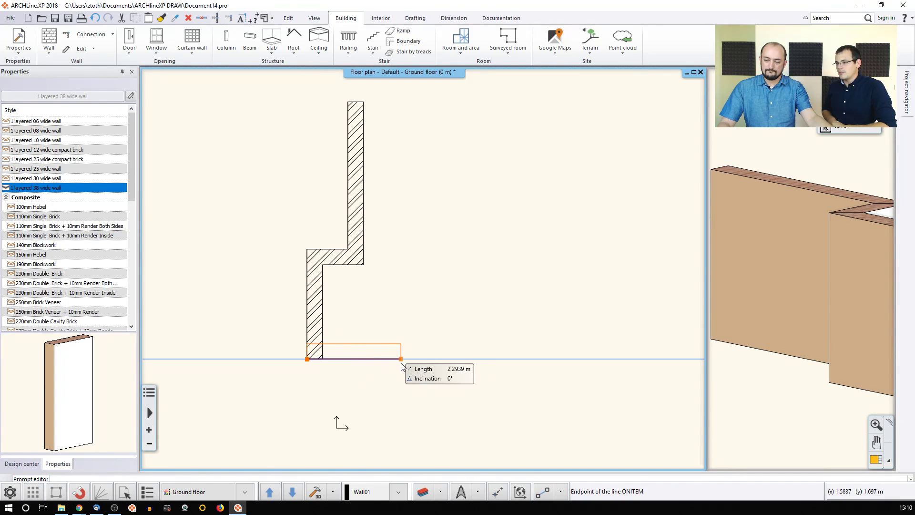
click(348, 251)
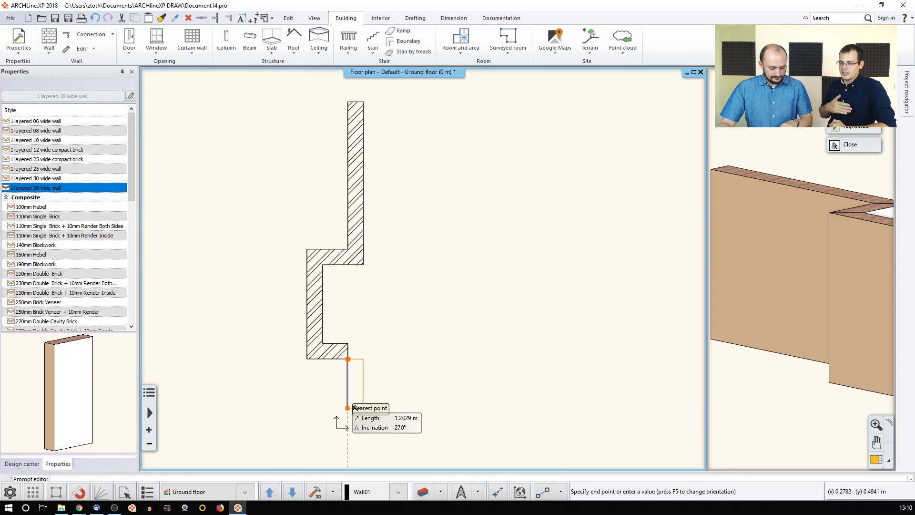
click(348, 453)
scroll(381, 404, down, 1)
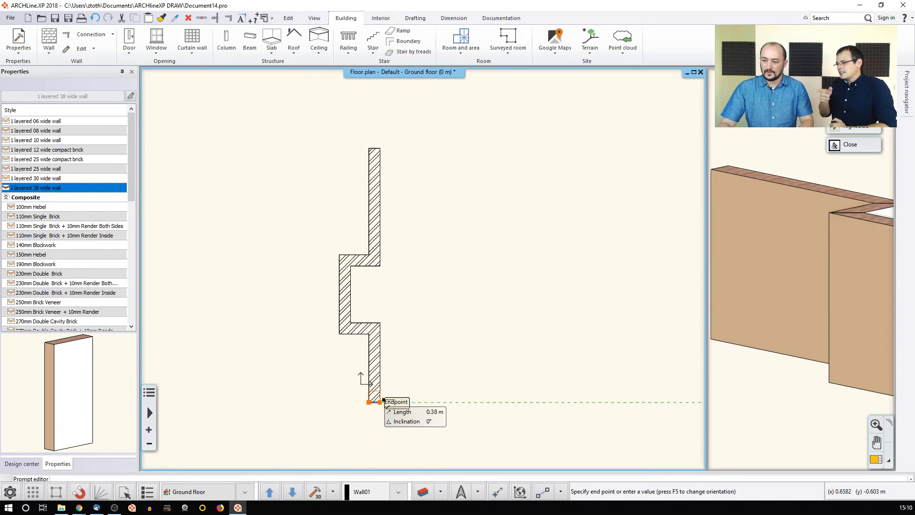
Step: Adjust the wall's reference-line side and draw the 12.78 m bottom wall
middle_drag(456, 402, 386, 398)
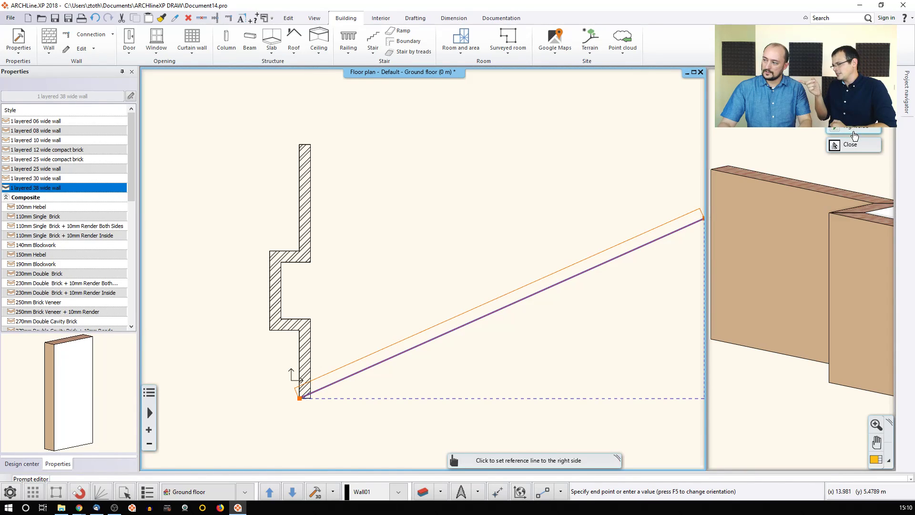
click(855, 109)
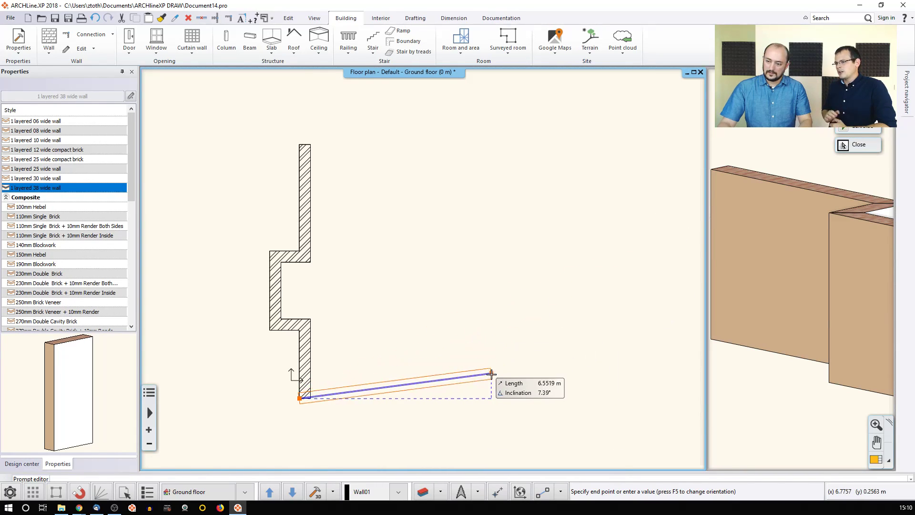
click(856, 126)
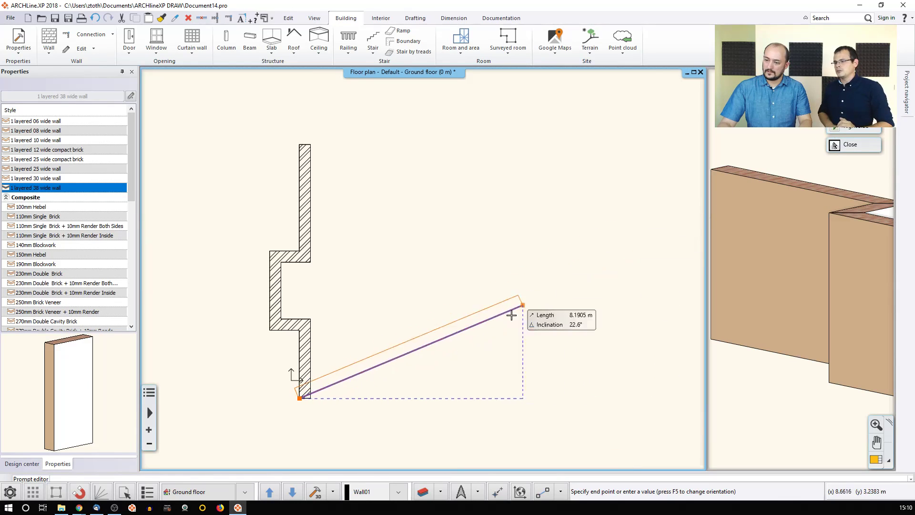
key(F5)
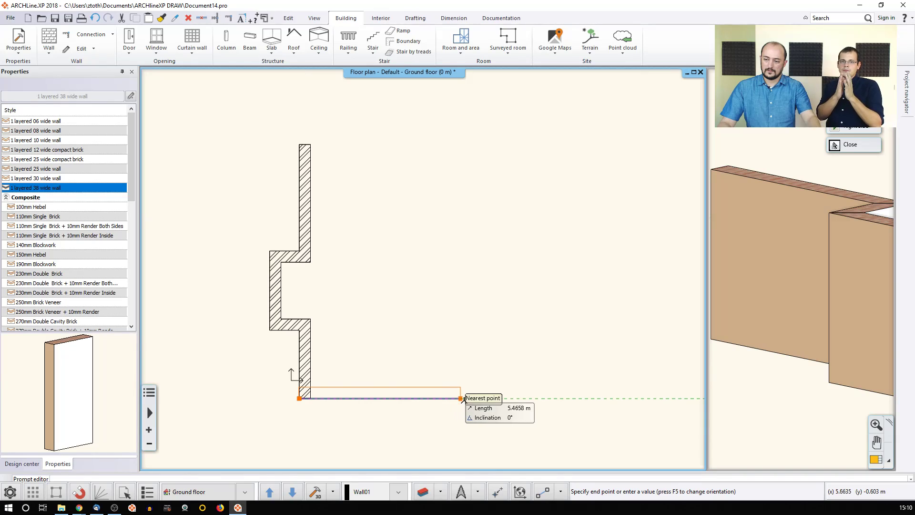
key(F5)
text(12,78)
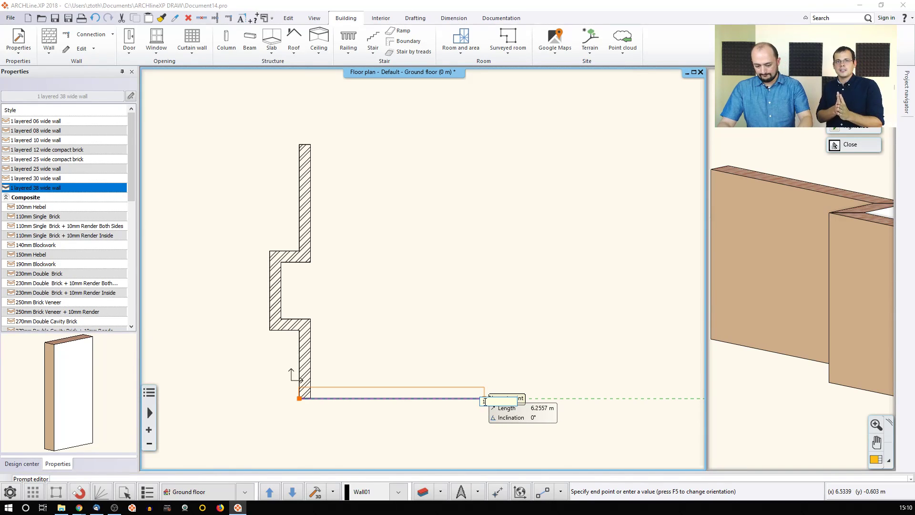
key(Return)
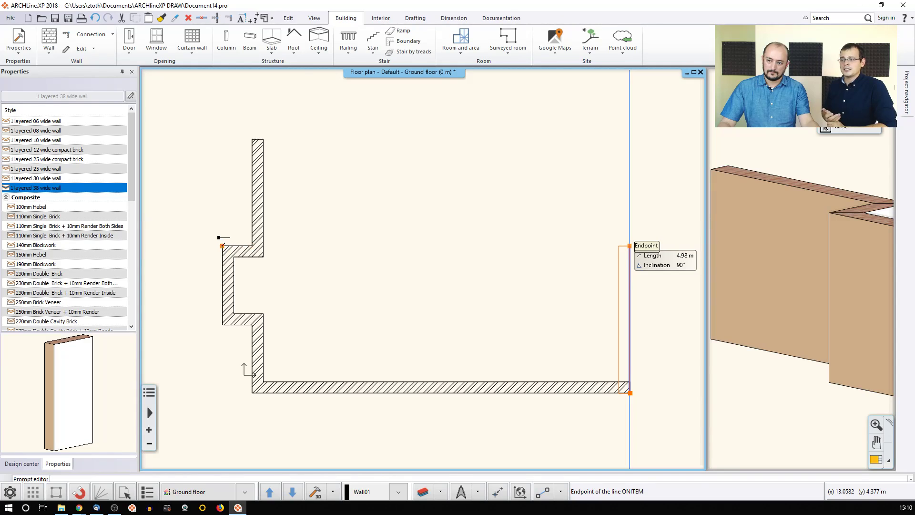
Step: Draw the remaining corner walls, including a 2.1 m upward wall, closing the outline at the start corner
click(228, 245)
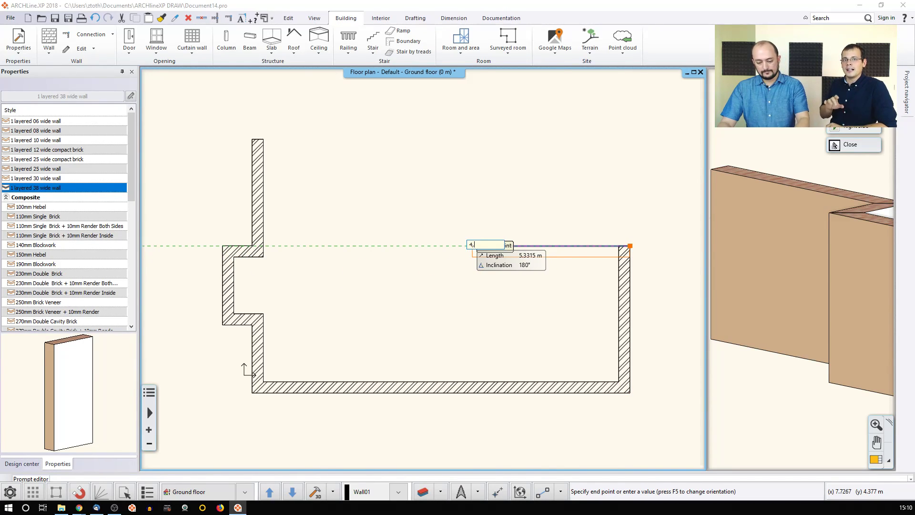
click(494, 246)
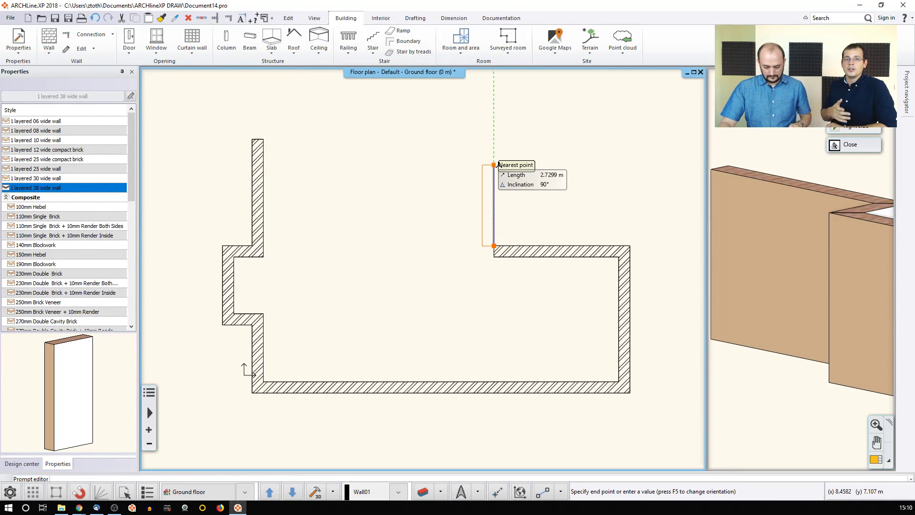
text(2,)
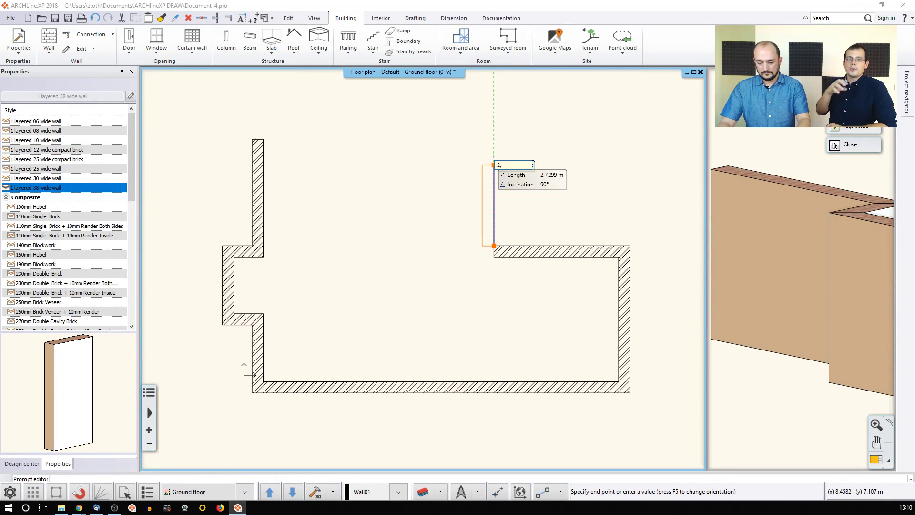
text(1)
key(Return)
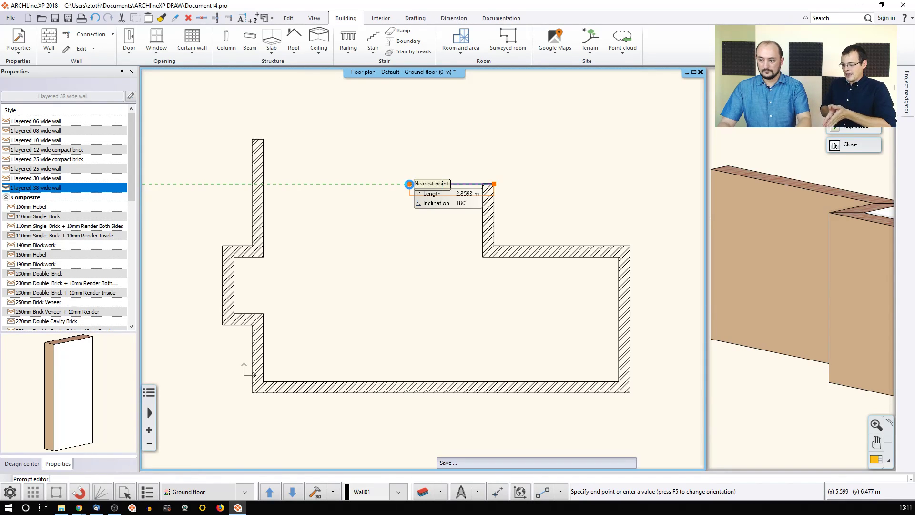
click(381, 183)
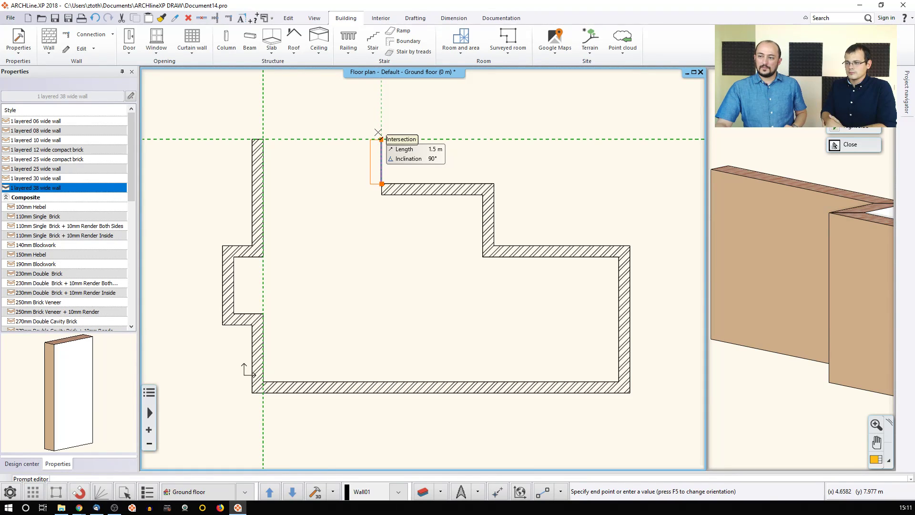
click(377, 138)
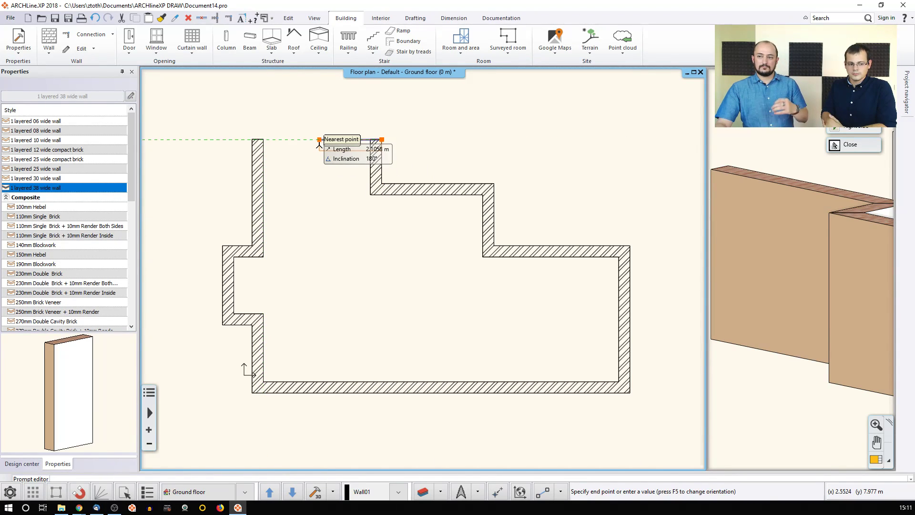
click(263, 139)
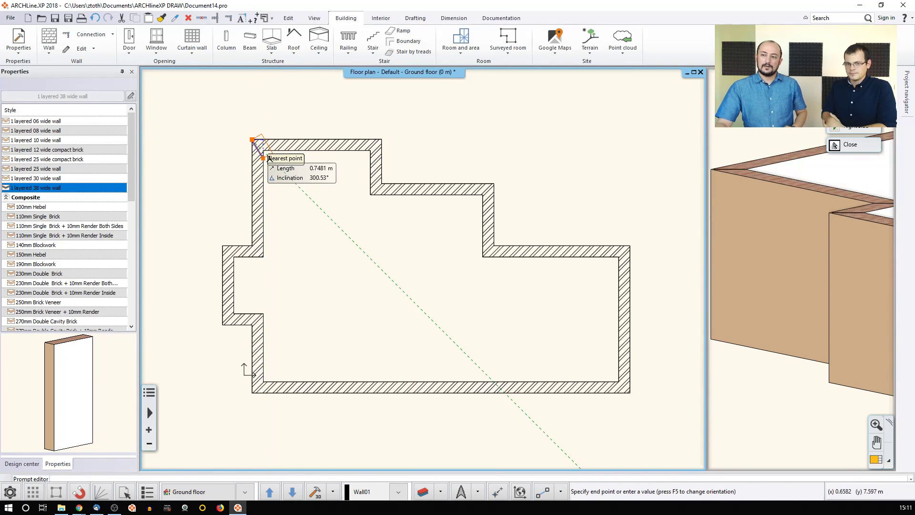
key(Escape)
scroll(297, 173, down, 4)
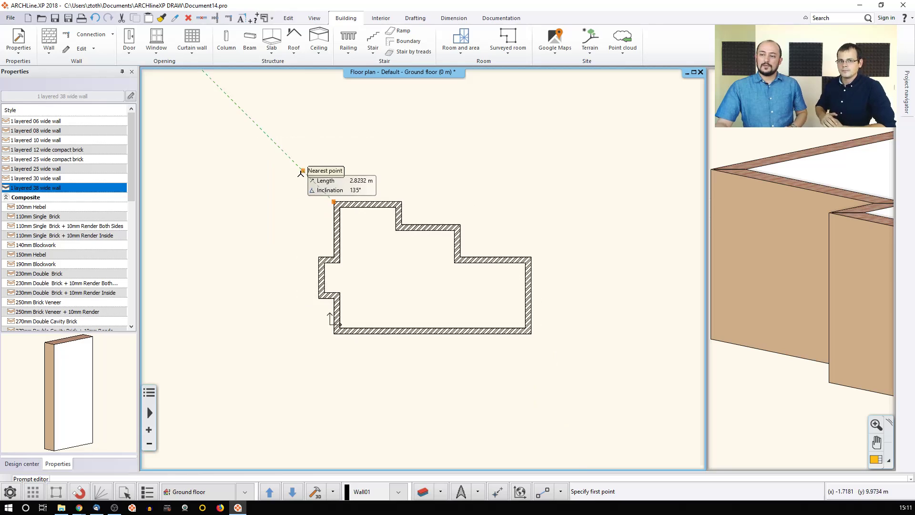
key(Escape)
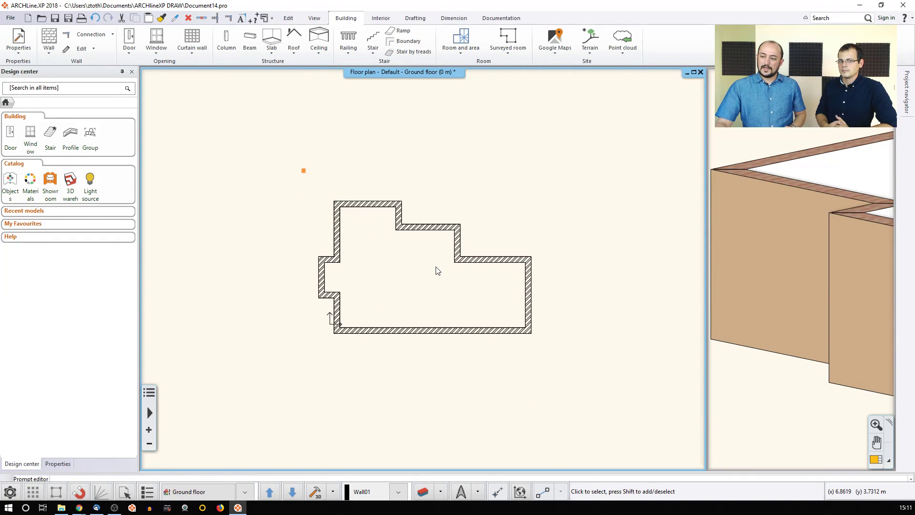
Step: Zoom both the ground floor plan and the 3D model to show the whole closed perimeter
middle_click(436, 267)
middle_click(436, 267)
middle_click(776, 242)
middle_click(777, 242)
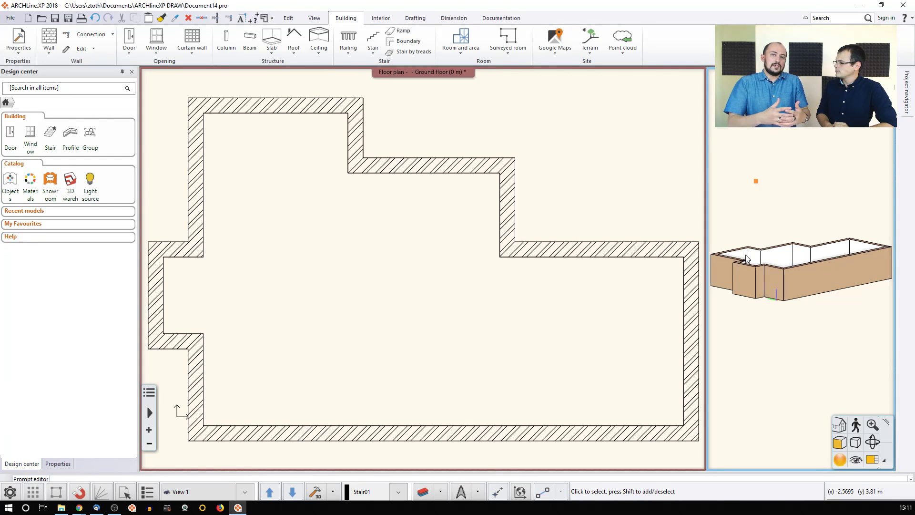
scroll(747, 259, up, 1)
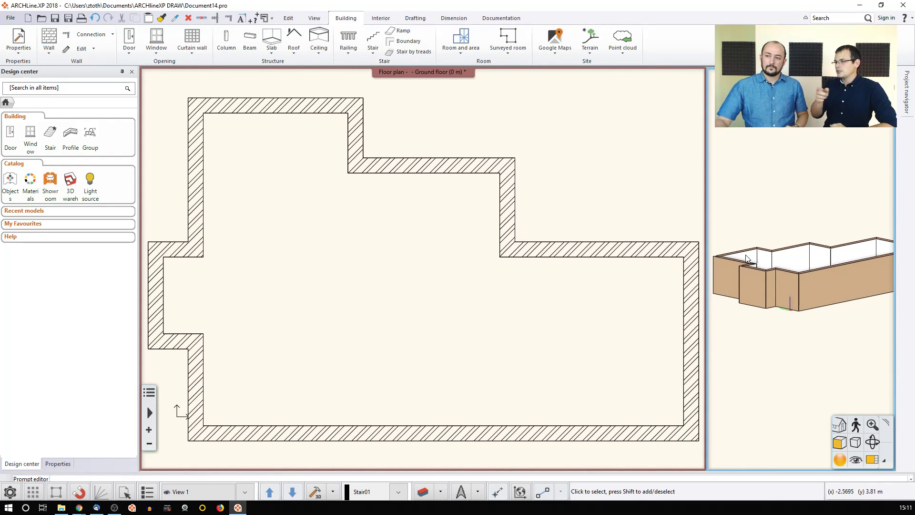
Step: Change the upper-left wall's total thickness from 0.38 m to 0,5 m
click(196, 177)
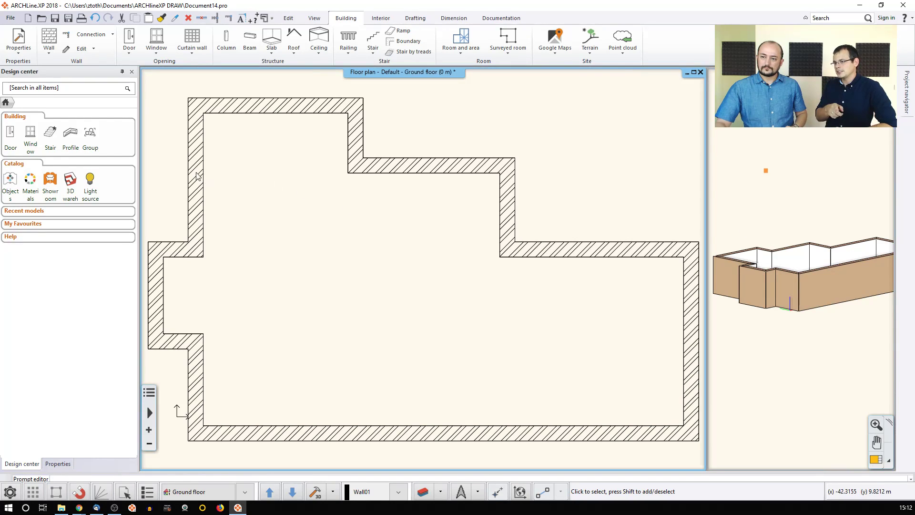
click(232, 188)
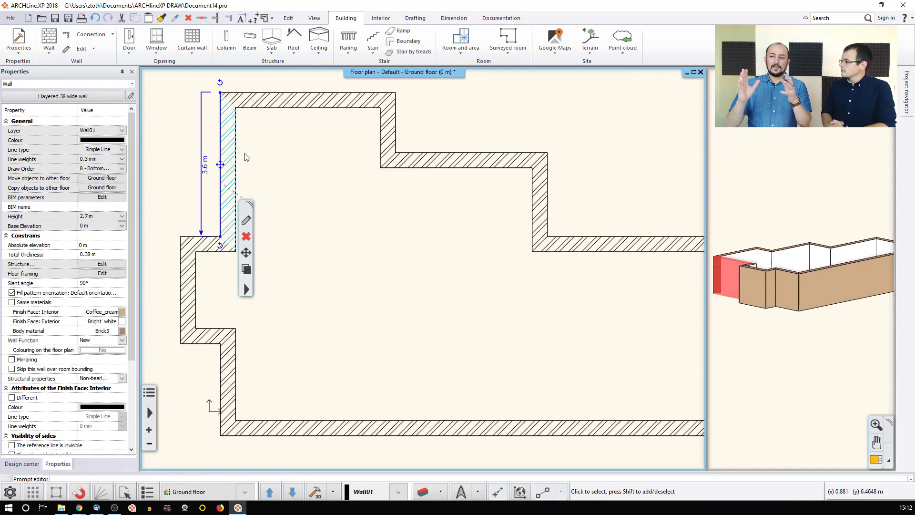
click(102, 254)
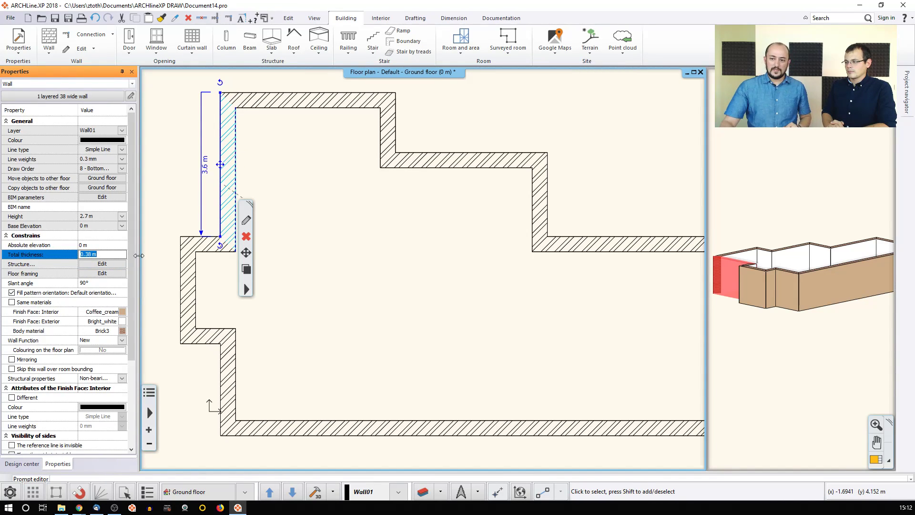
text(0,5)
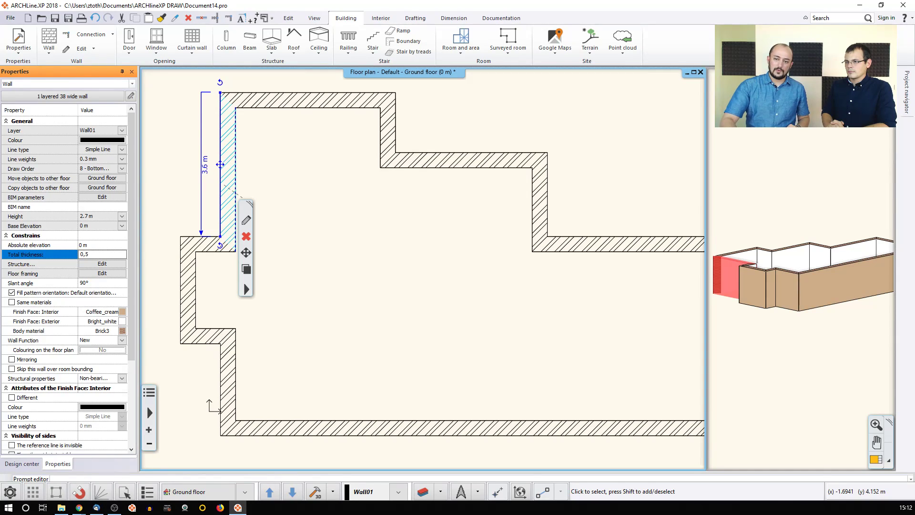
key(Return)
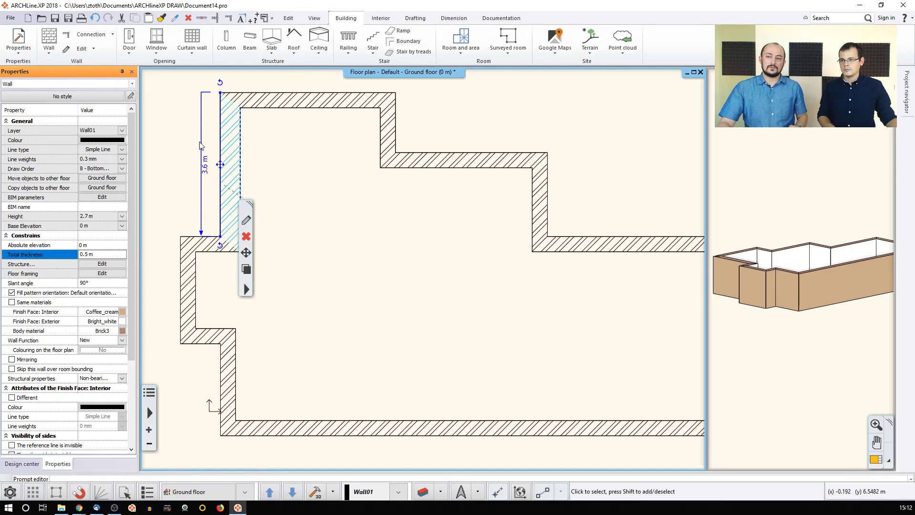
click(158, 144)
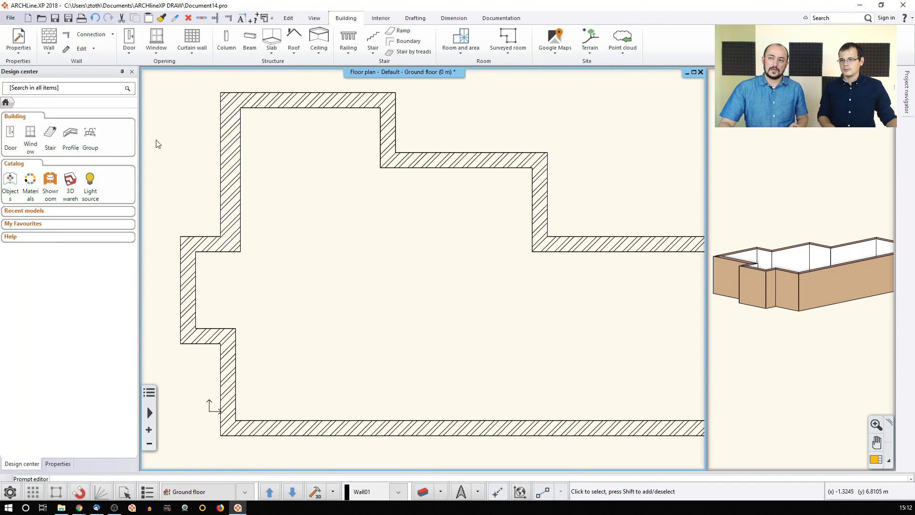
Step: Undo the change so the upper-left wall is 0.38 m again, and reselect it
click(94, 18)
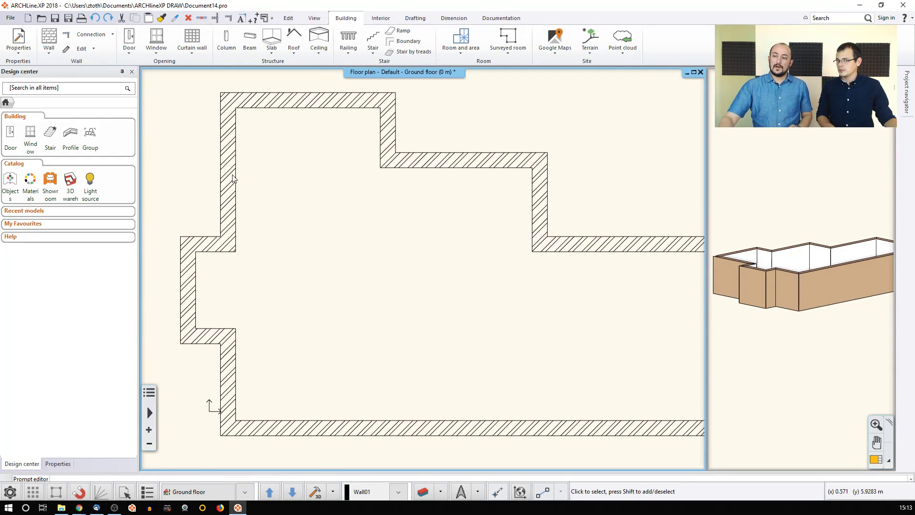
click(233, 179)
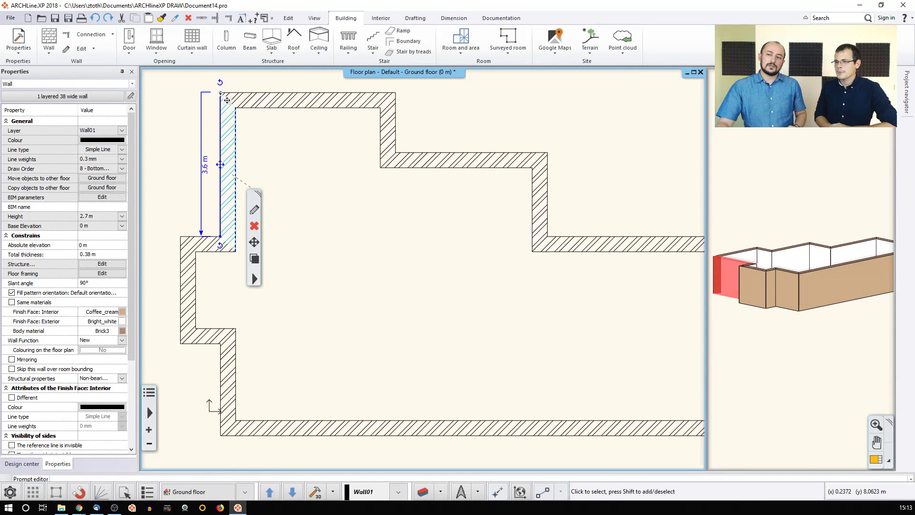
click(204, 172)
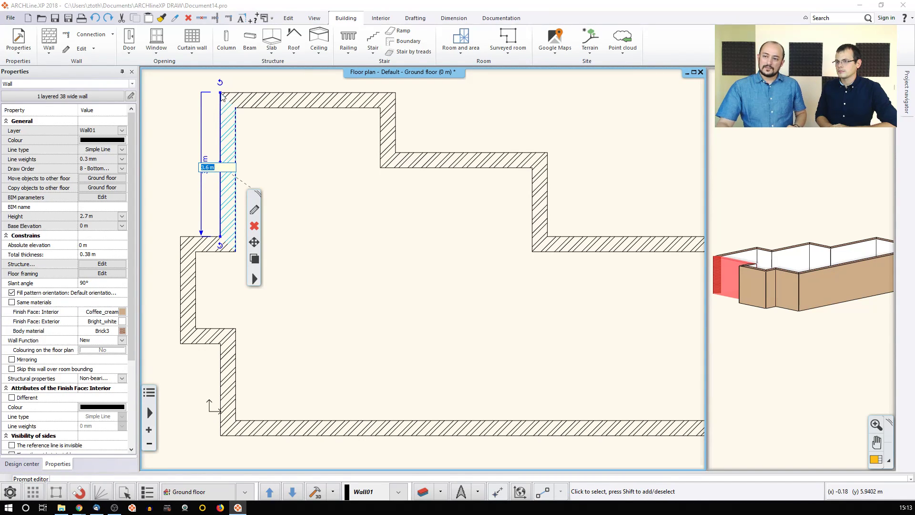
click(221, 93)
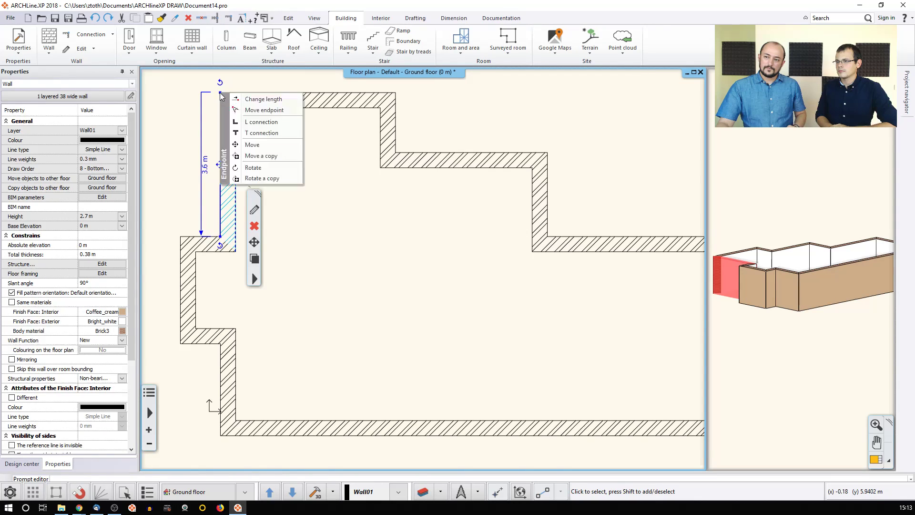
click(247, 101)
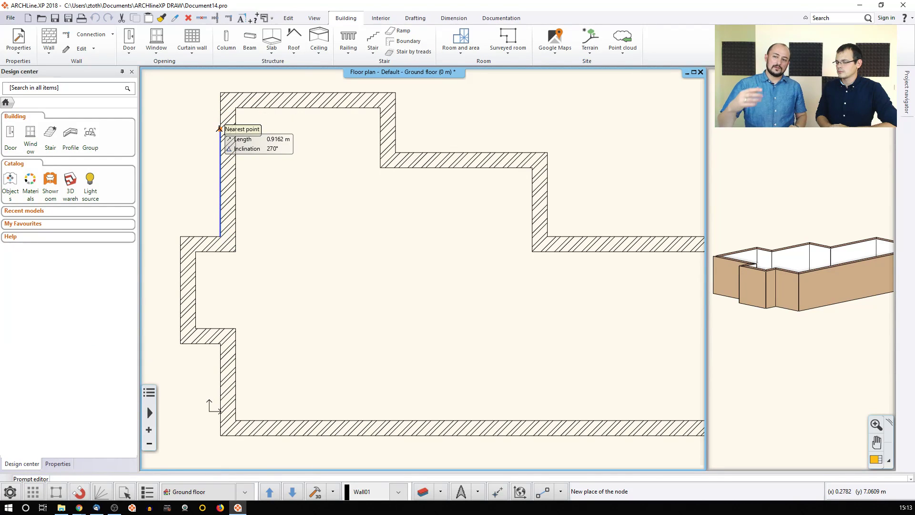
click(220, 132)
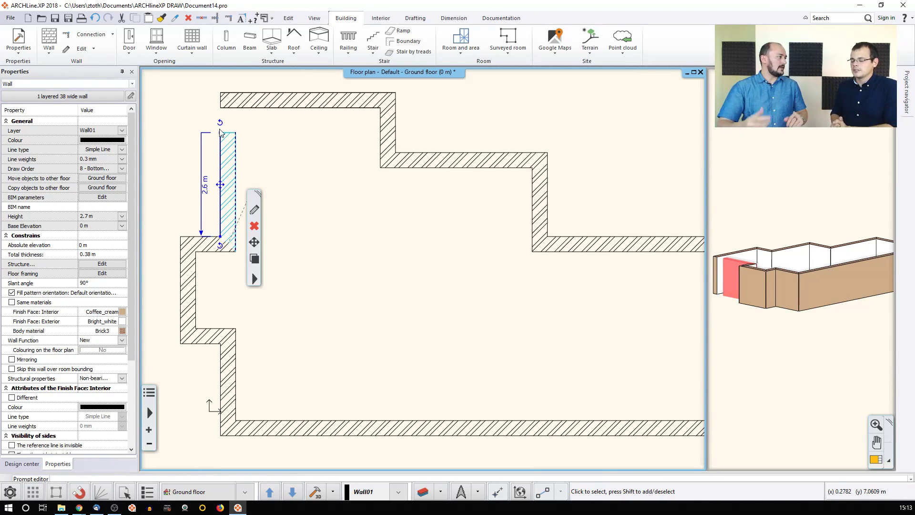
click(95, 18)
click(229, 150)
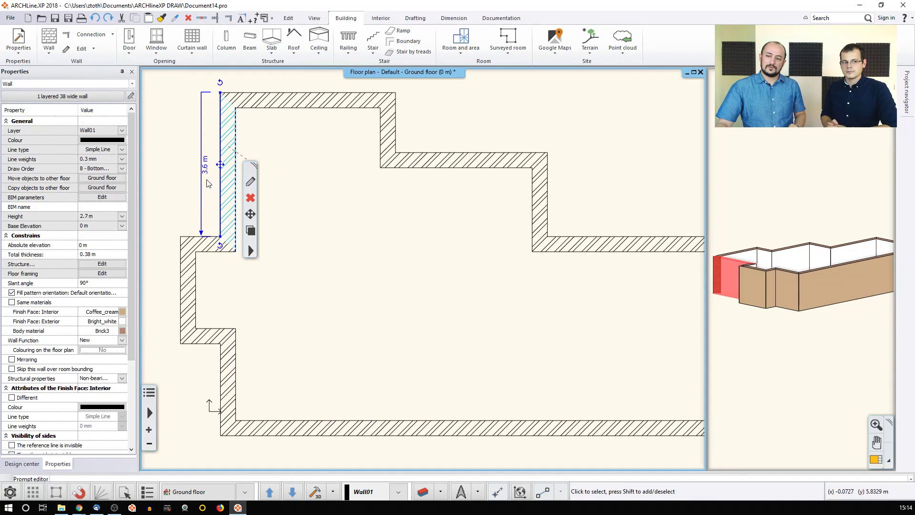
click(206, 172)
text(1)
key(Return)
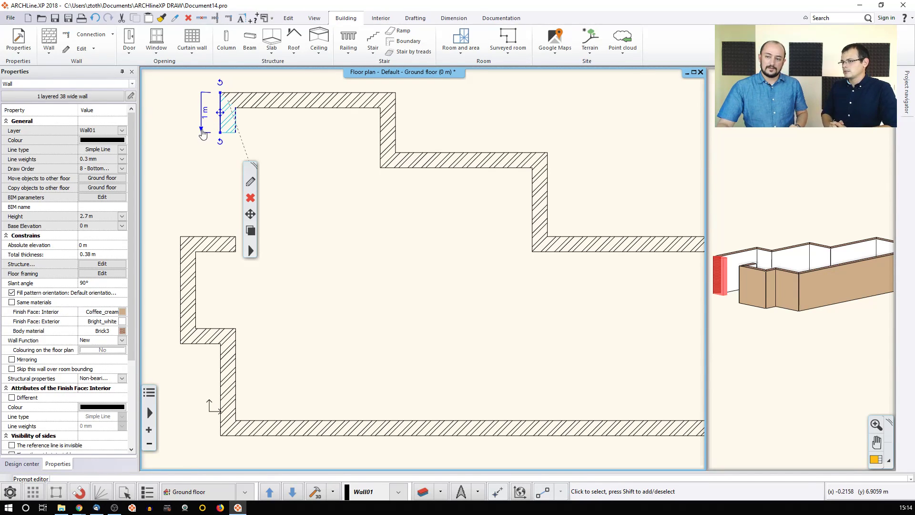
click(205, 114)
text(0,3)
key(Return)
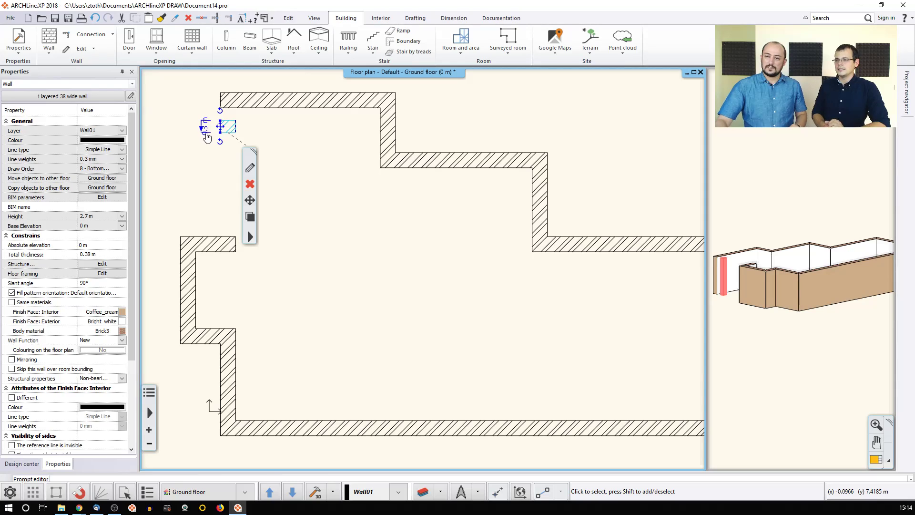
click(181, 117)
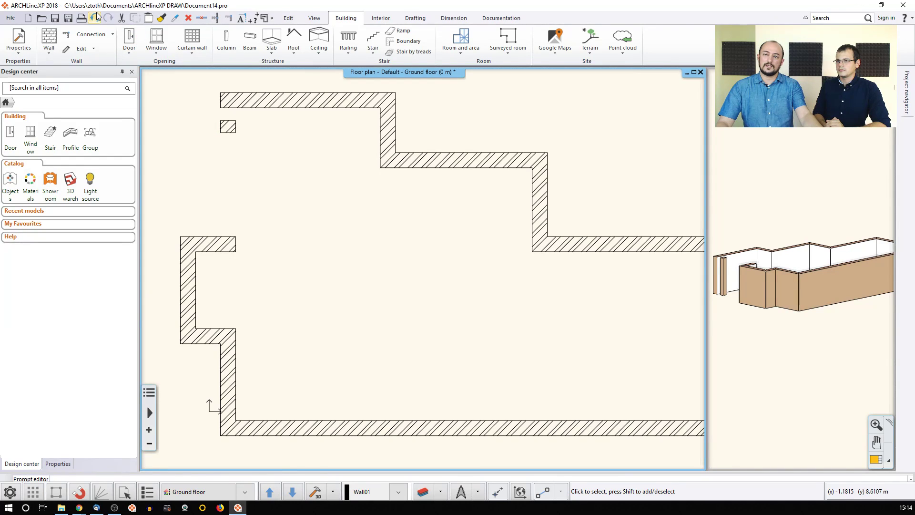
key(ctrl+z)
key(ctrl+z)
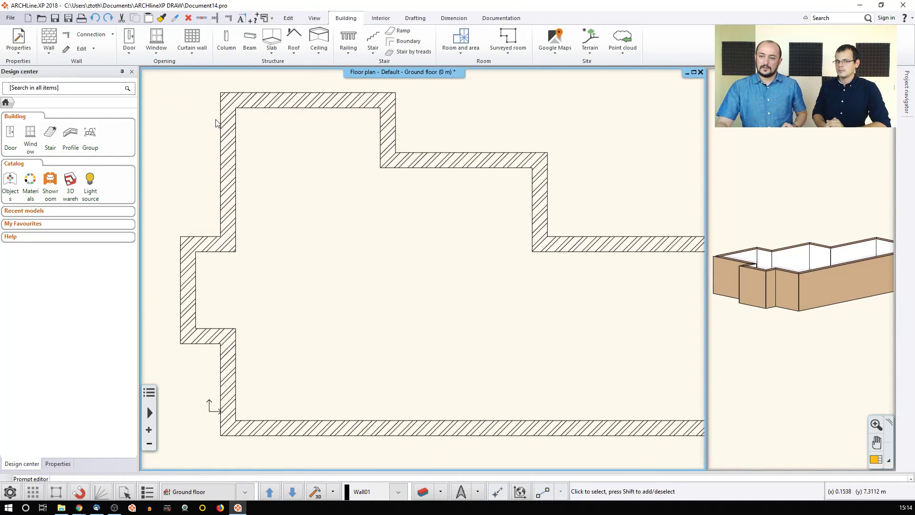
click(226, 141)
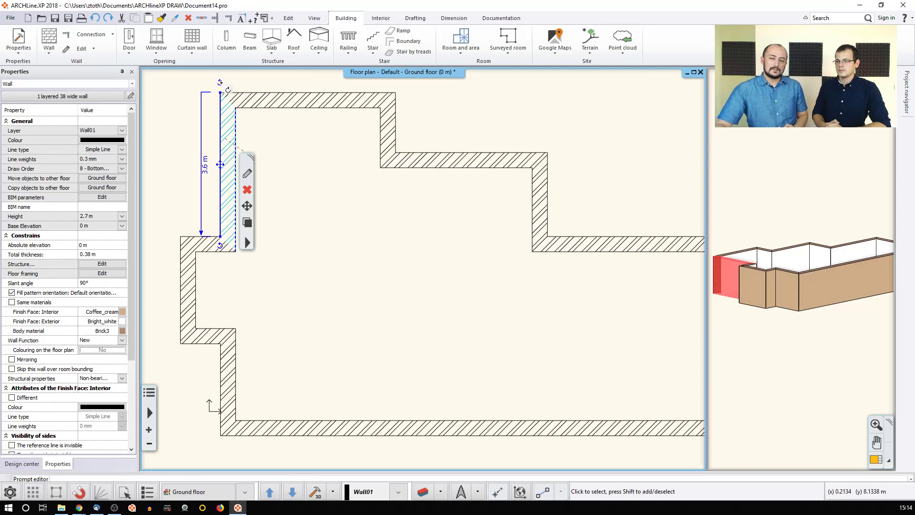
click(227, 89)
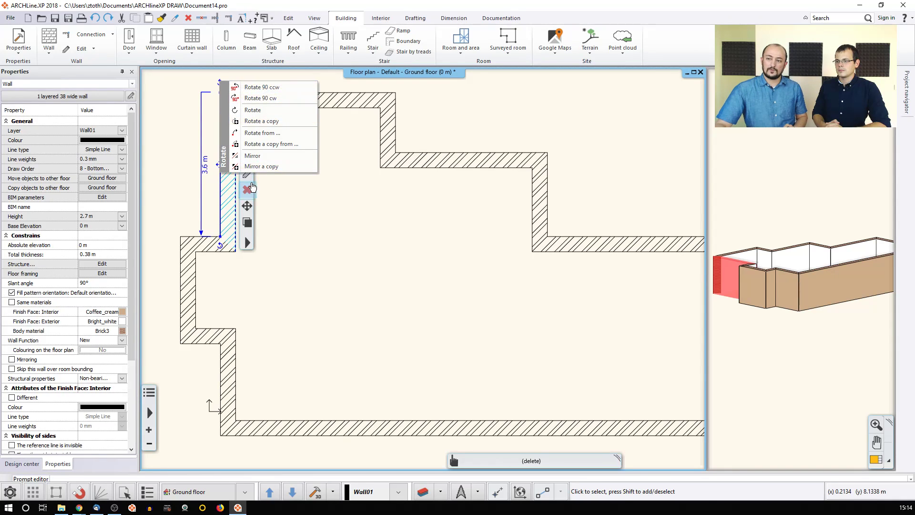
click(205, 153)
click(223, 160)
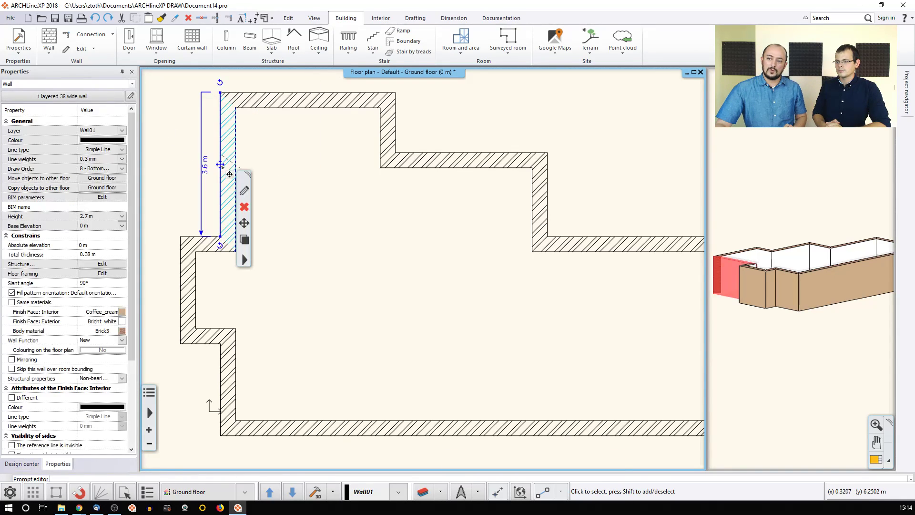
click(220, 165)
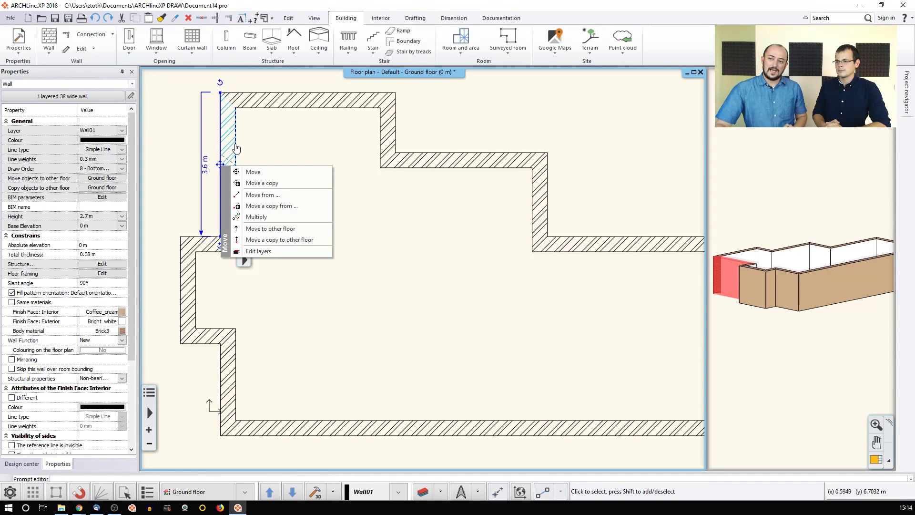
click(223, 146)
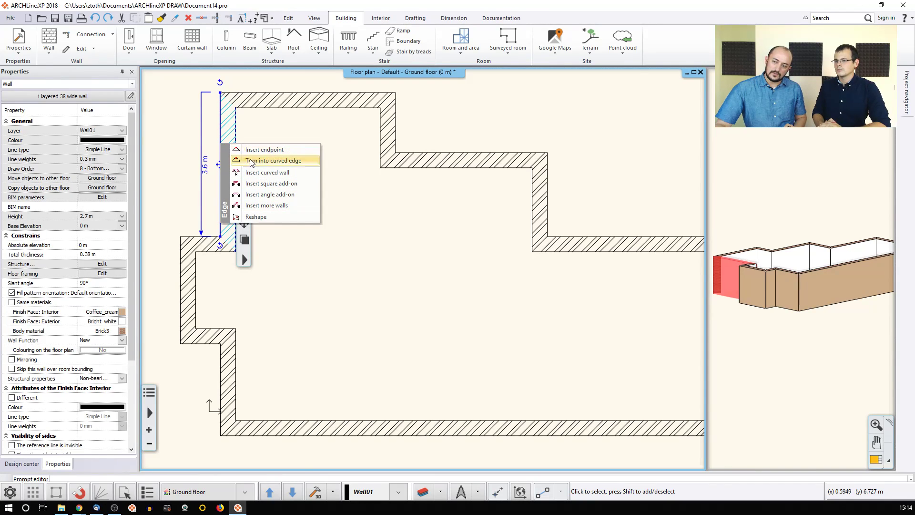
click(236, 132)
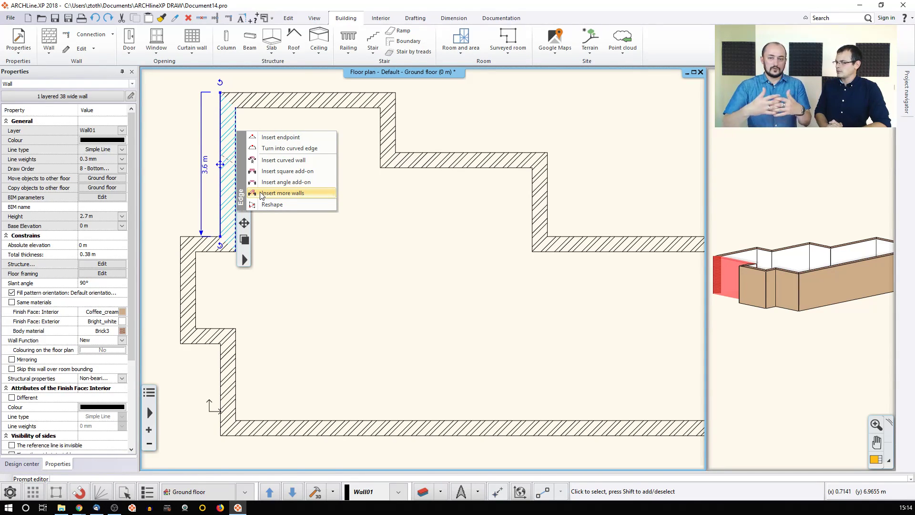
click(260, 137)
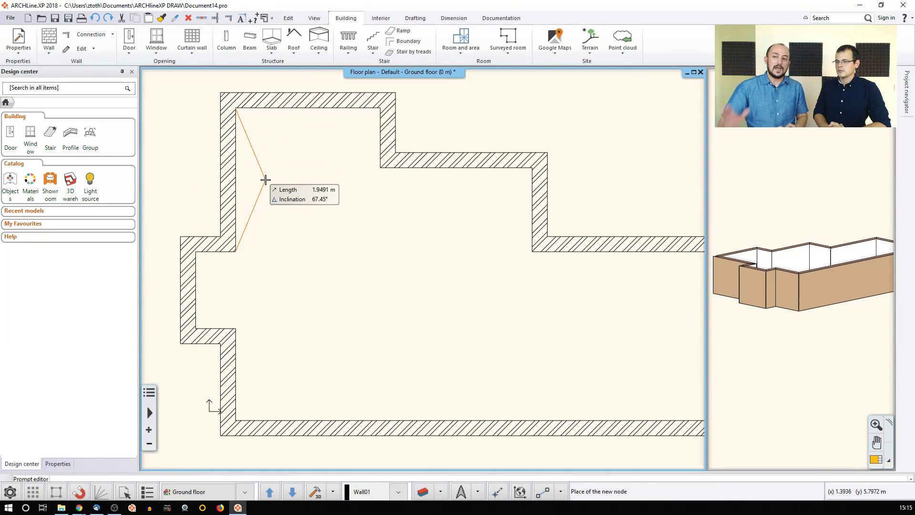
click(266, 180)
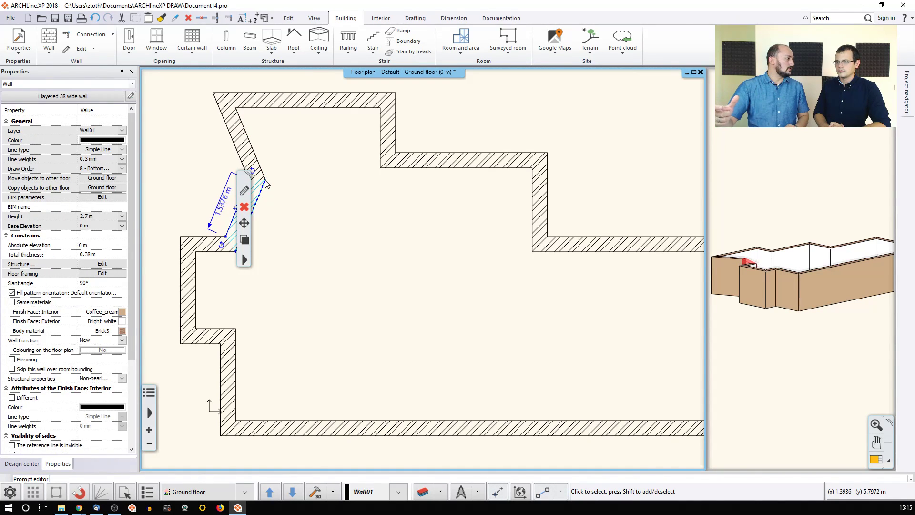
key(ctrl+z)
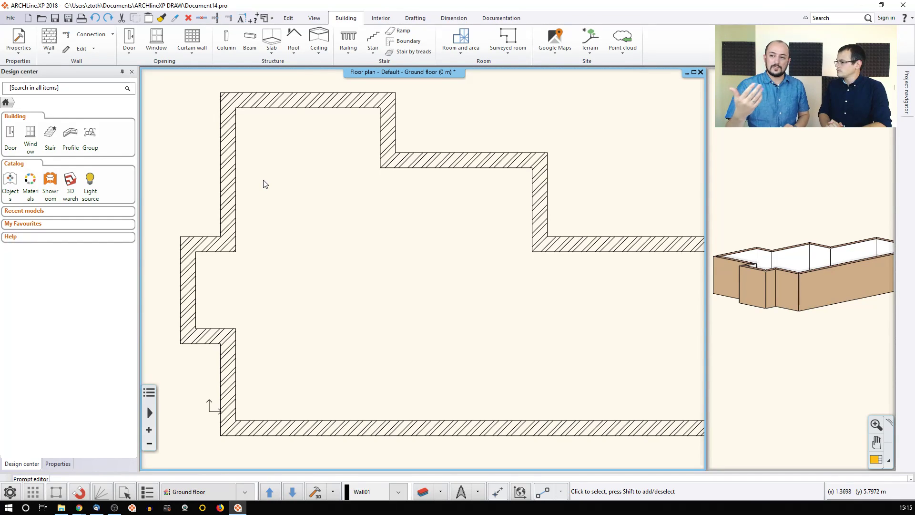
Step: Start a test wall on the right of the plan with a 3 m length
scroll(302, 247, down, 2)
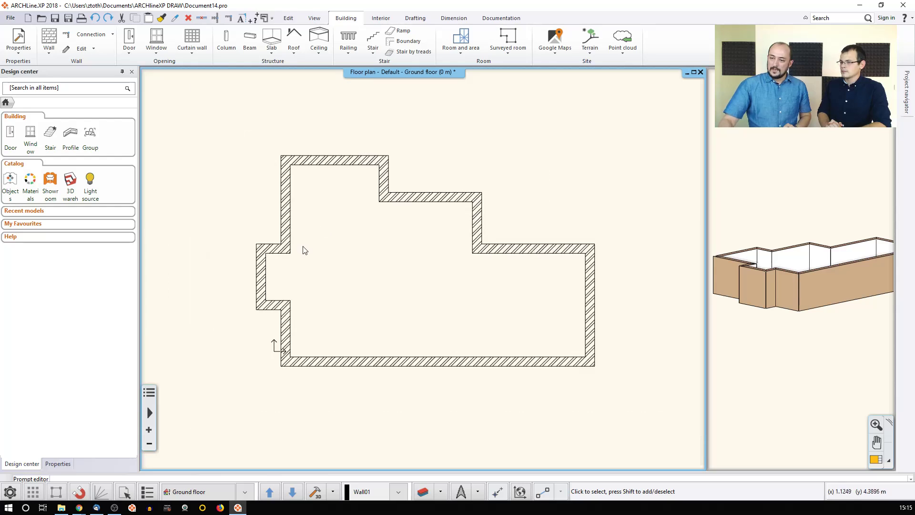
click(49, 38)
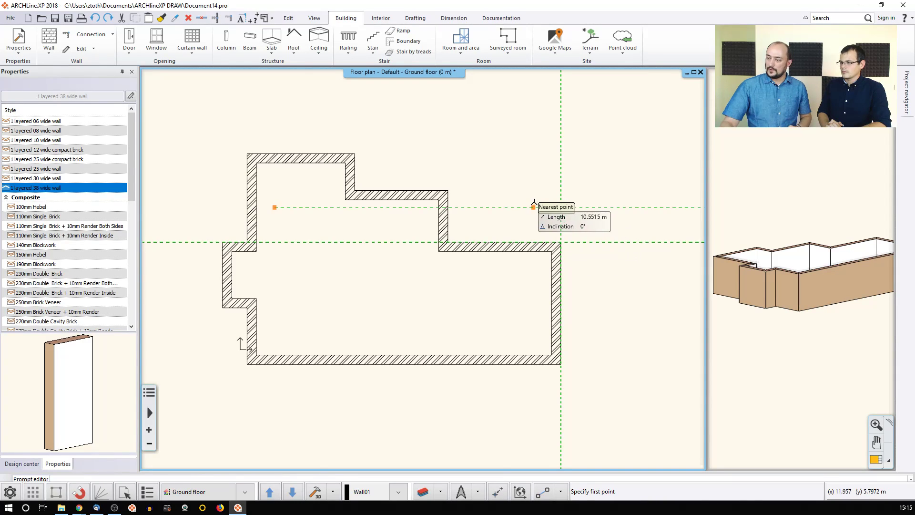
click(534, 207)
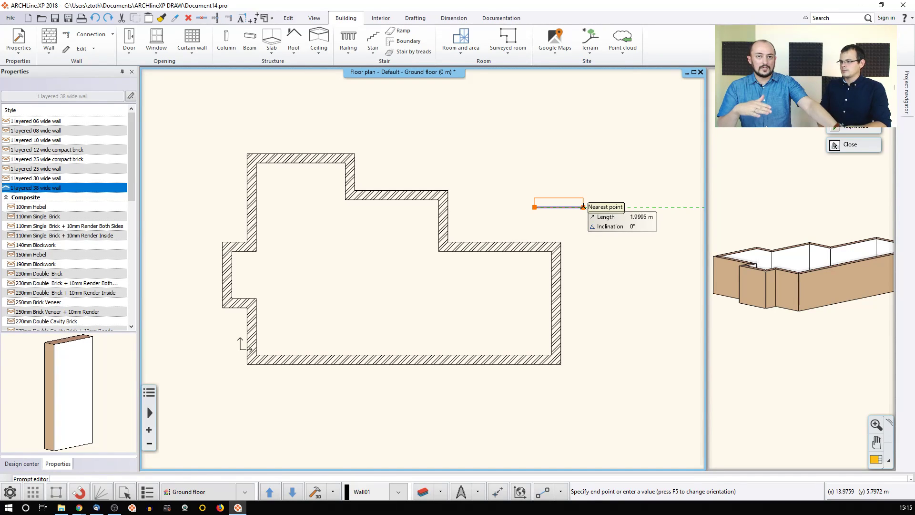
key(Tab)
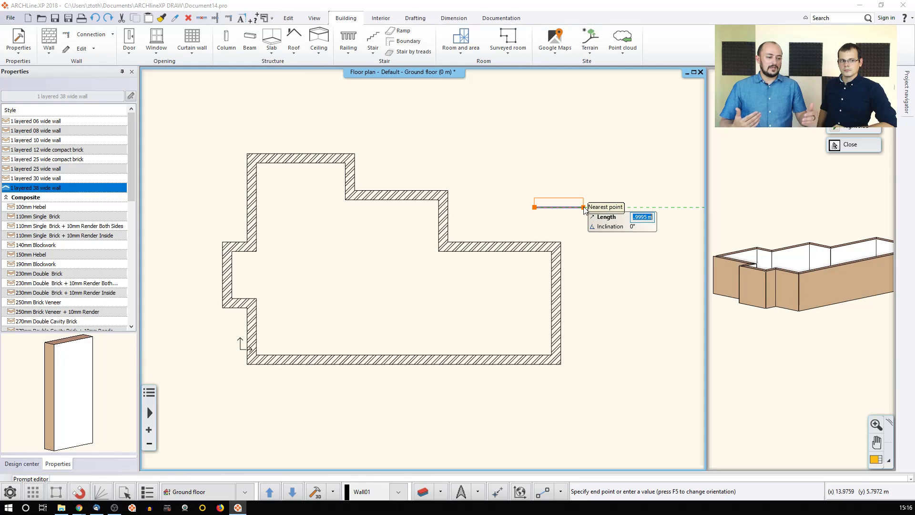
text(3)
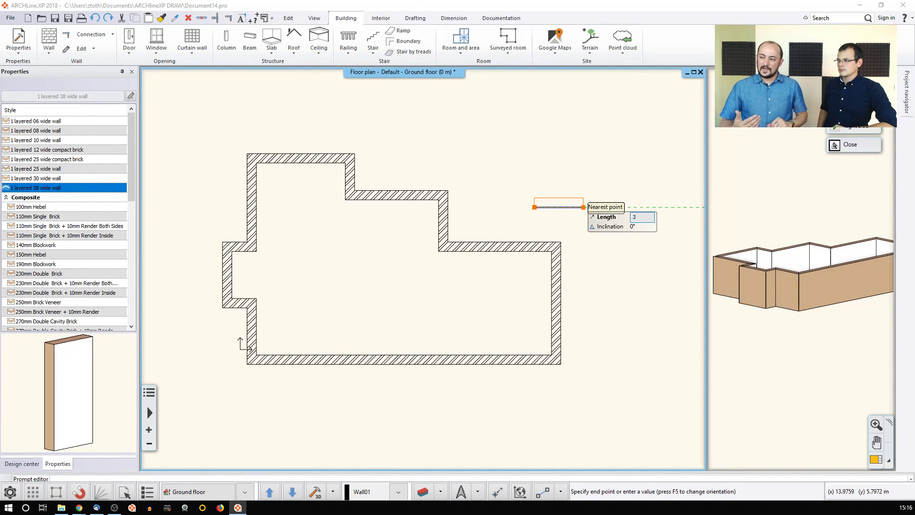
key(Return)
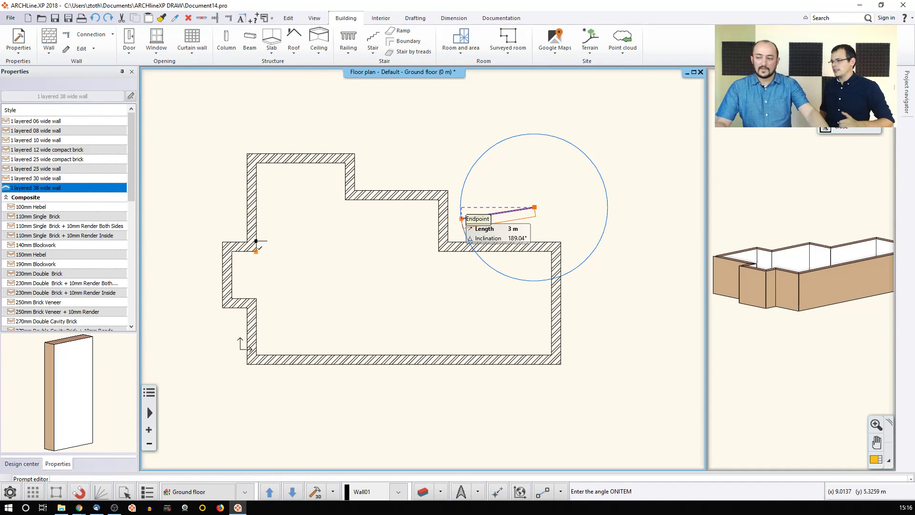
Step: Finish the test wall at a 42° angle and 2,5 length, then undo it
key(Tab)
text(42)
key(Return)
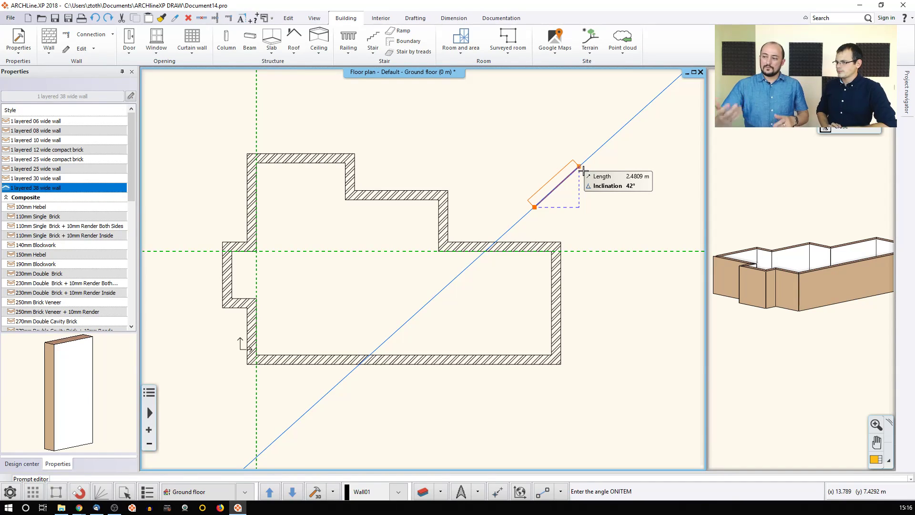
text(2,)
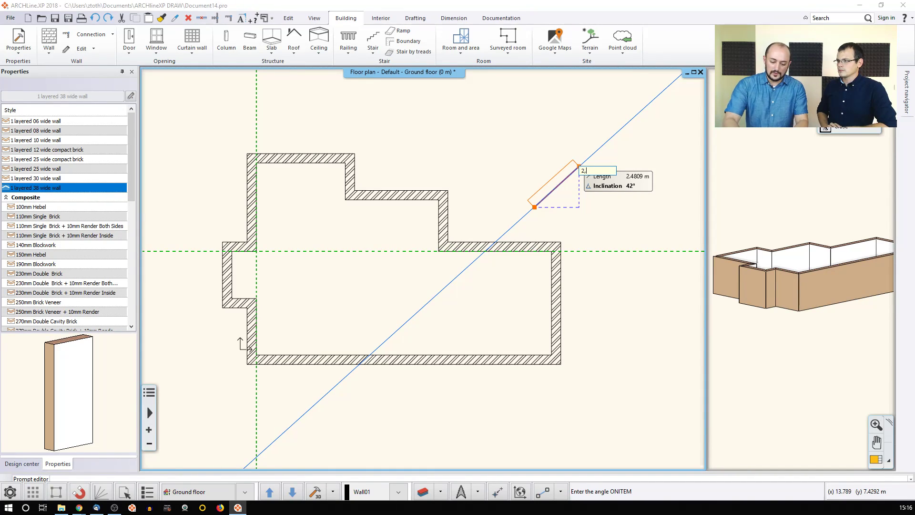
text(5)
key(Return)
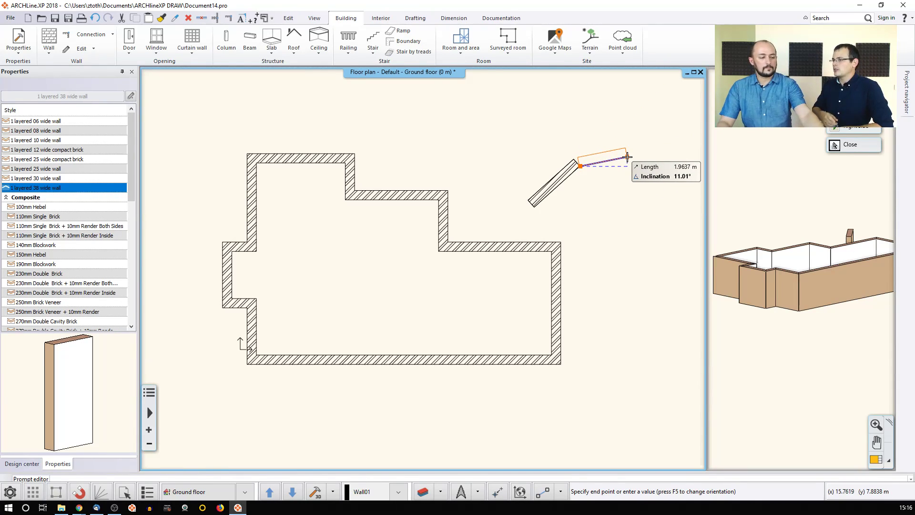
key(Escape)
key(ctrl+z)
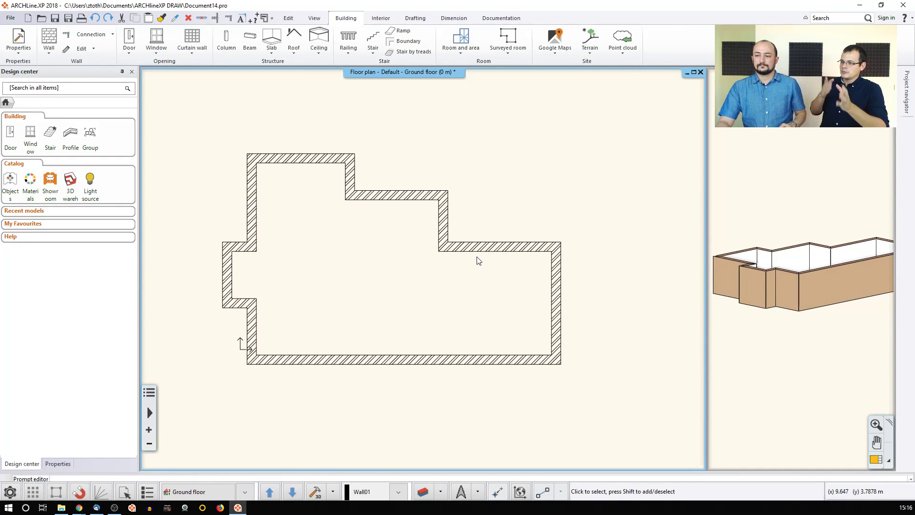
scroll(476, 259, up, 3)
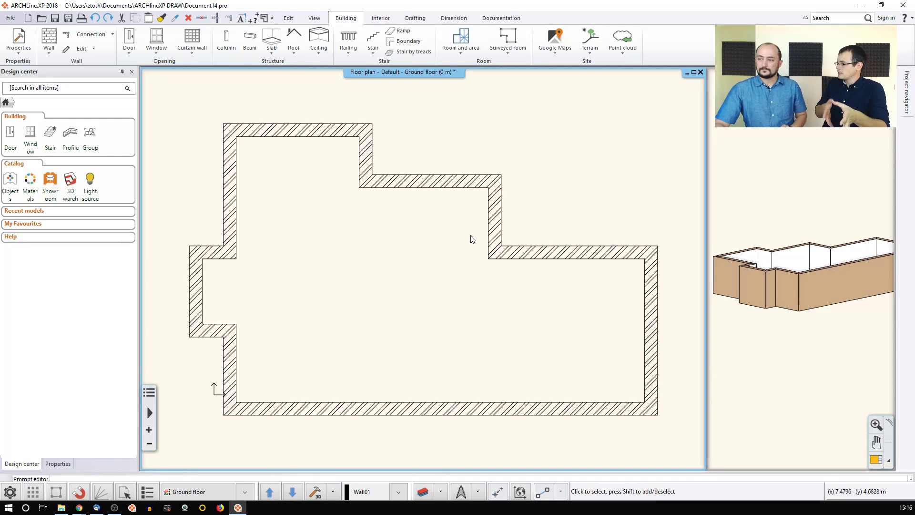
Step: Enlarge the 3D view into the main pane and select the short front-left brick wall
click(776, 235)
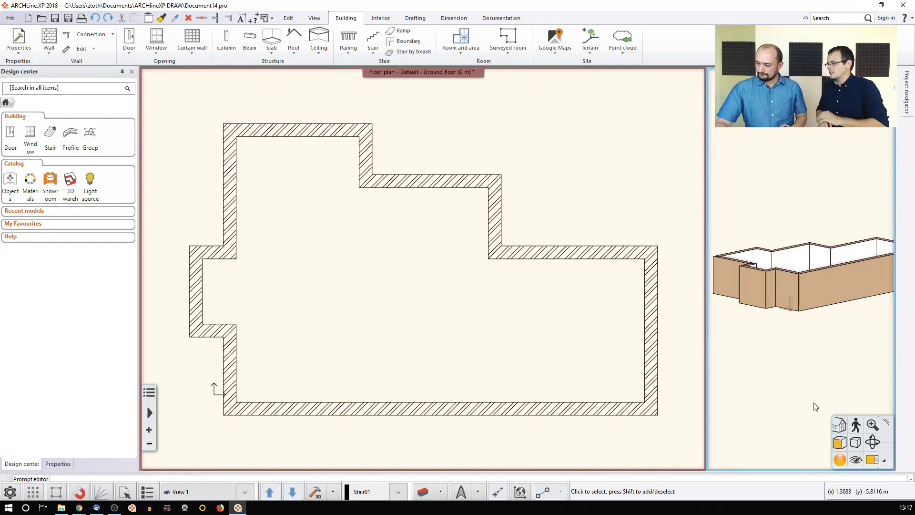
click(872, 460)
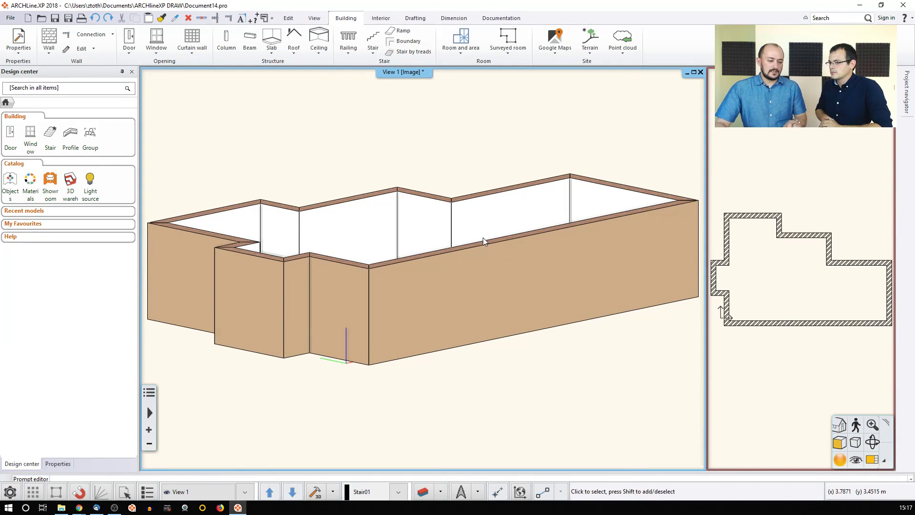
middle_drag(436, 223, 434, 240)
click(249, 328)
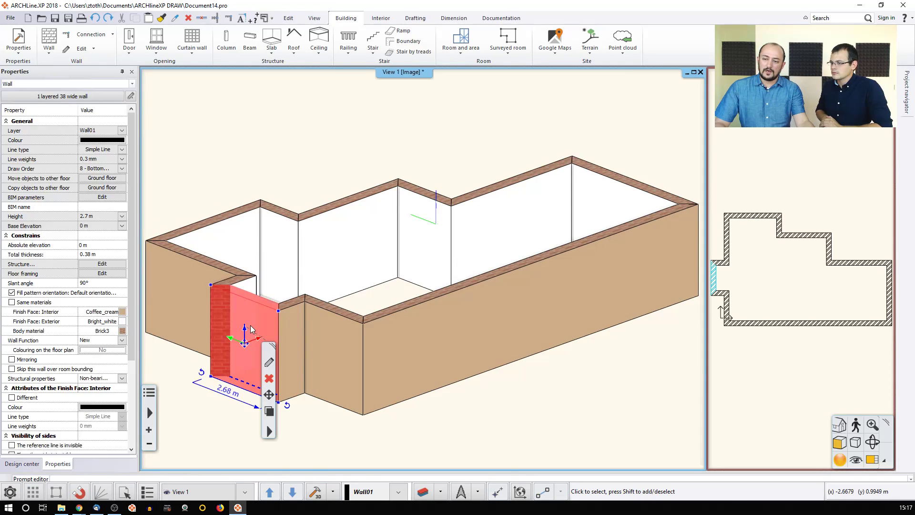
middle_drag(258, 329, 252, 306)
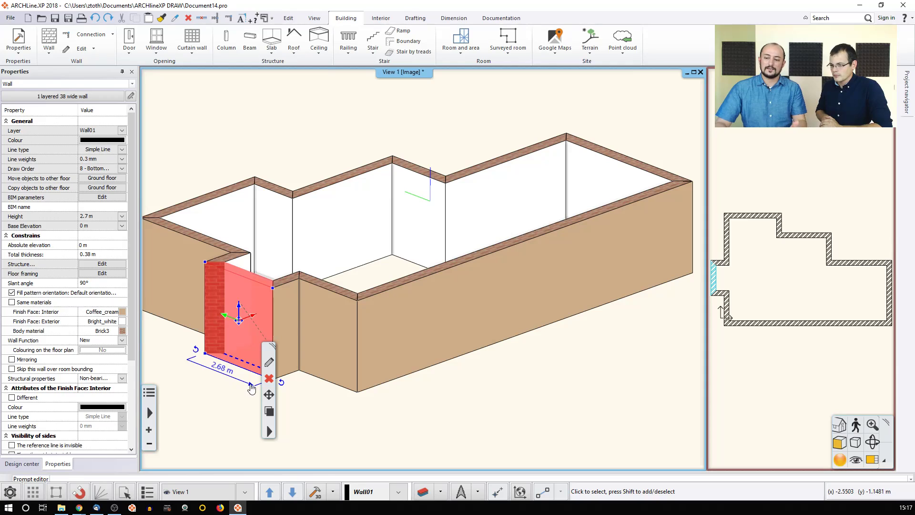
middle_drag(241, 357, 222, 349)
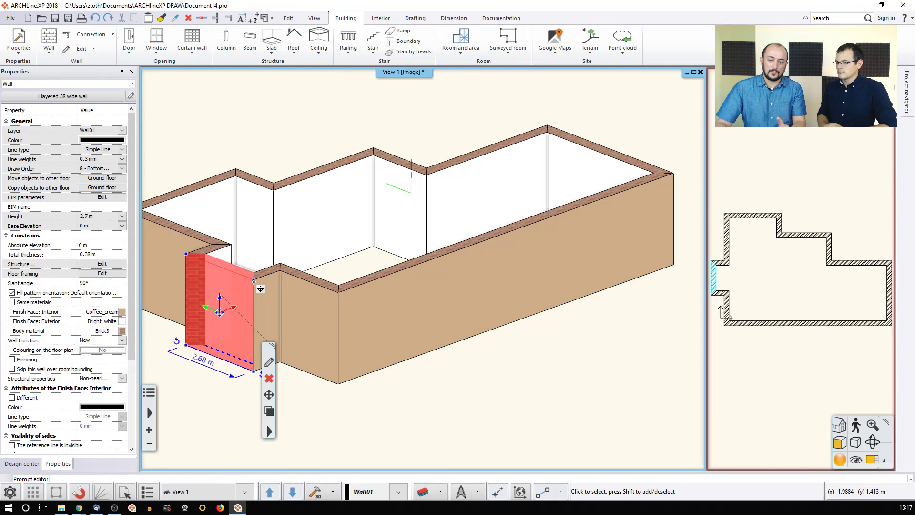
Step: Try front-left wall heights of 1.35 m and about 0.68 m, then undo and activate the plan
click(254, 372)
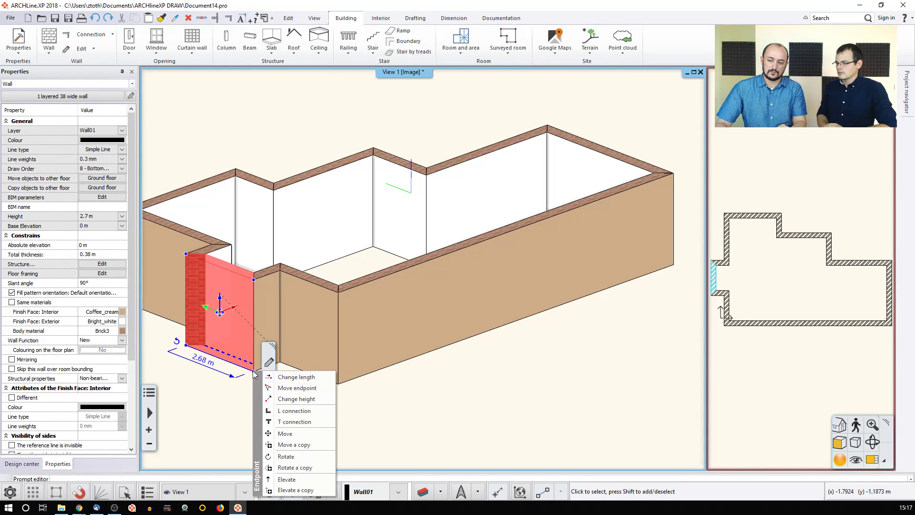
click(294, 400)
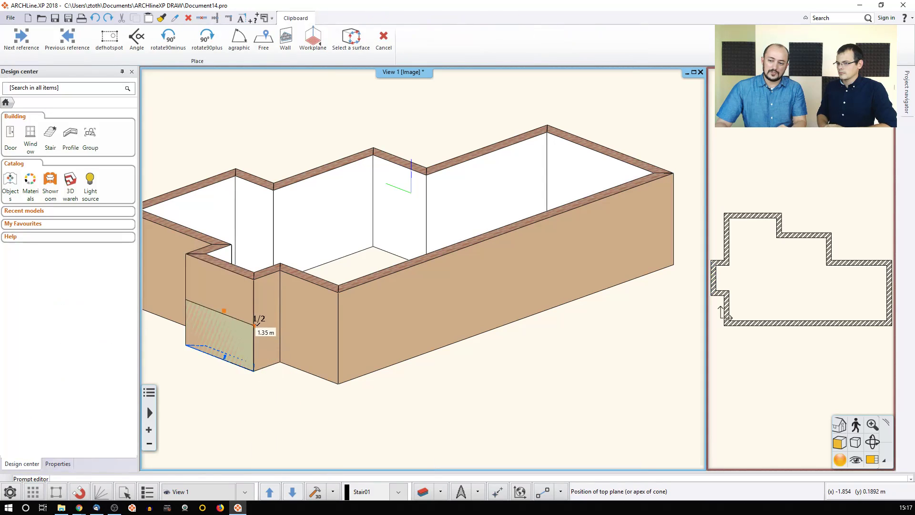
click(254, 325)
click(254, 281)
click(283, 289)
click(254, 303)
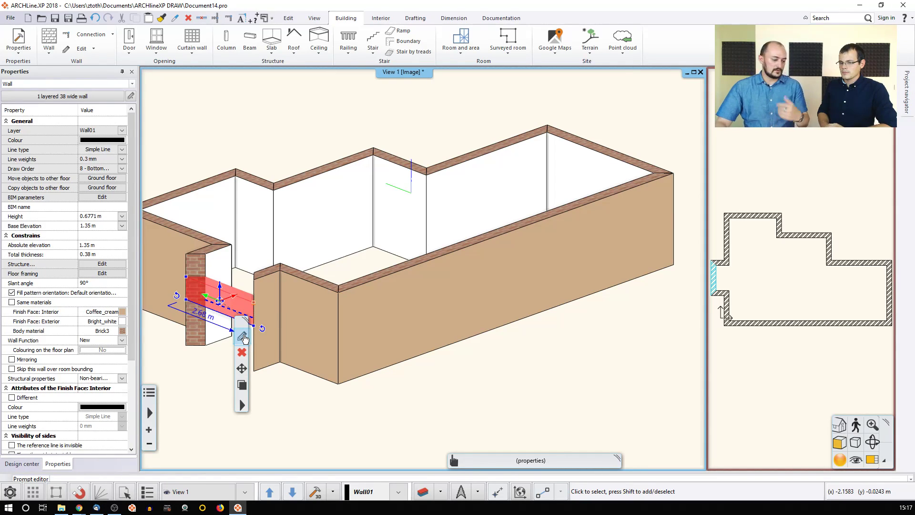
key(ctrl+z)
key(ctrl+z)
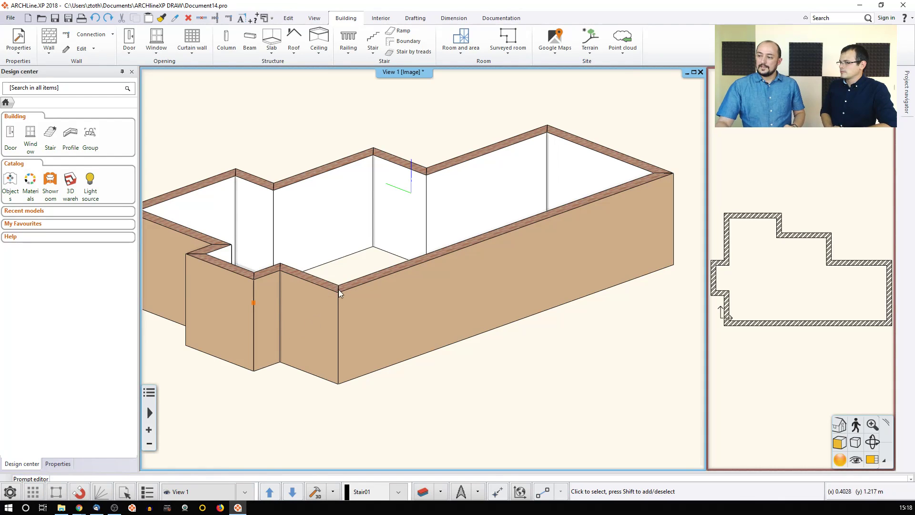
click(785, 354)
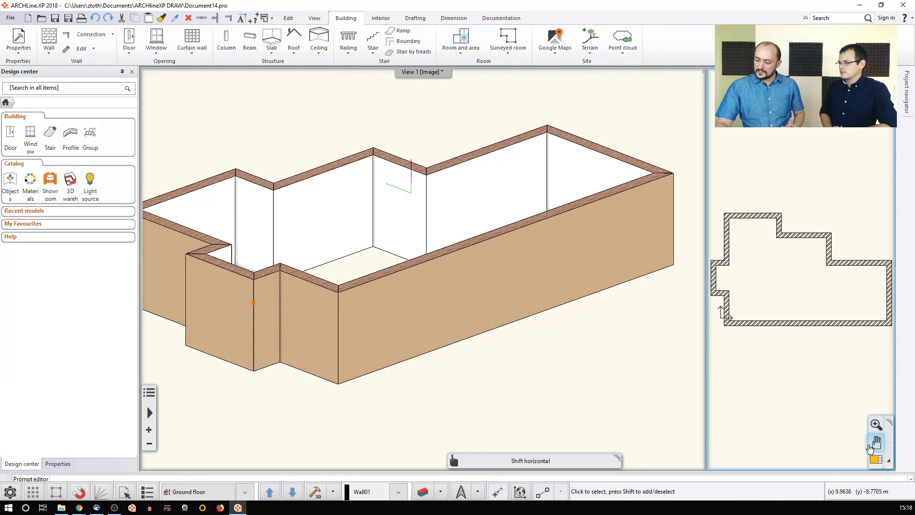
Step: Put the floor plan in the main view and trial a pointed node on the upper-left wall, then remove it
click(876, 459)
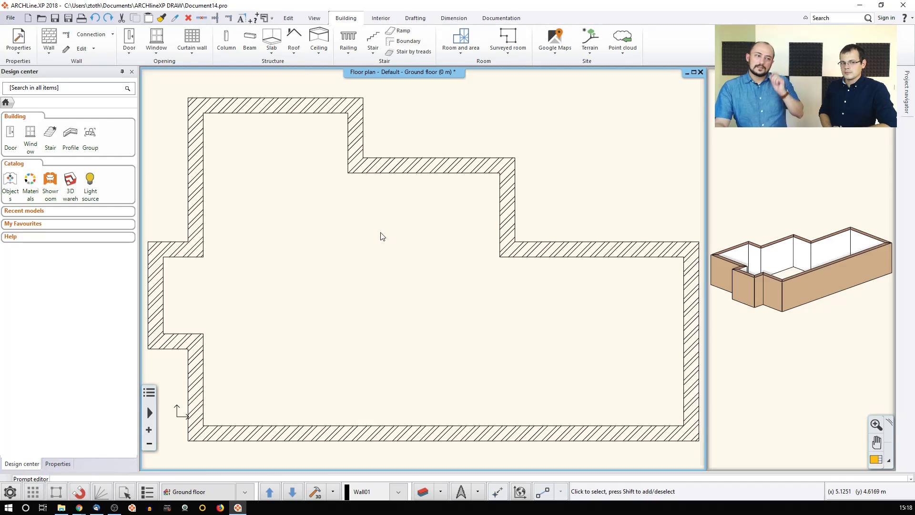
click(205, 183)
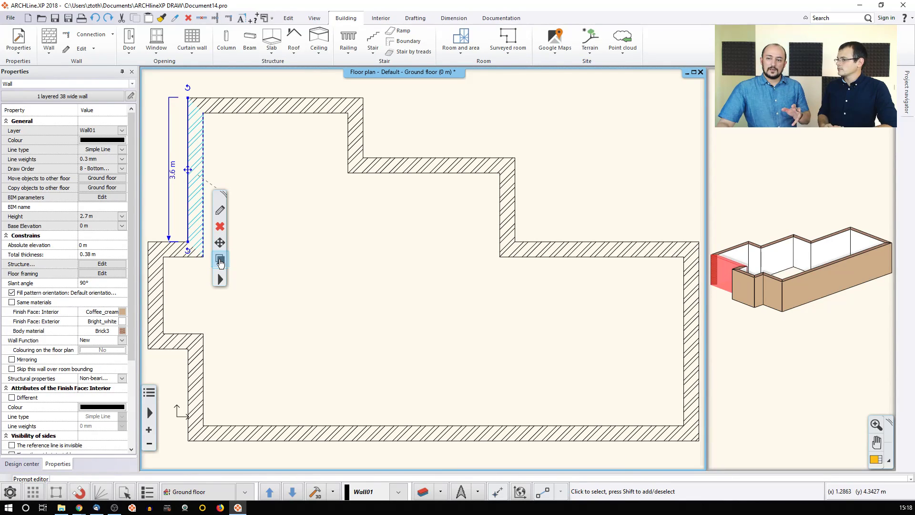
click(220, 260)
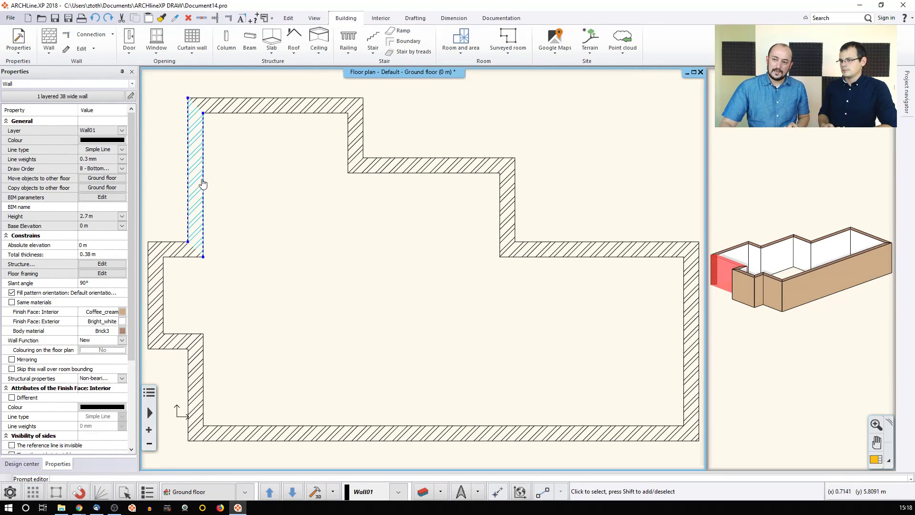
mouse_move(204, 184)
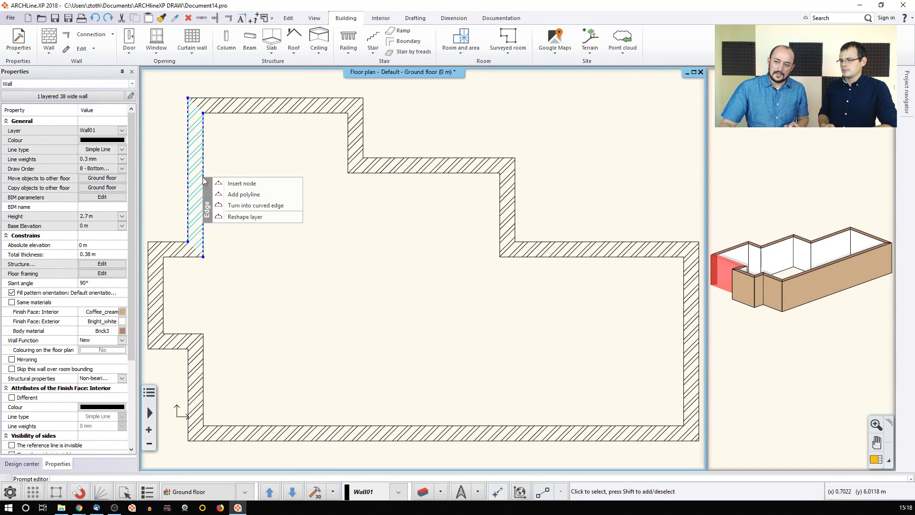
click(253, 185)
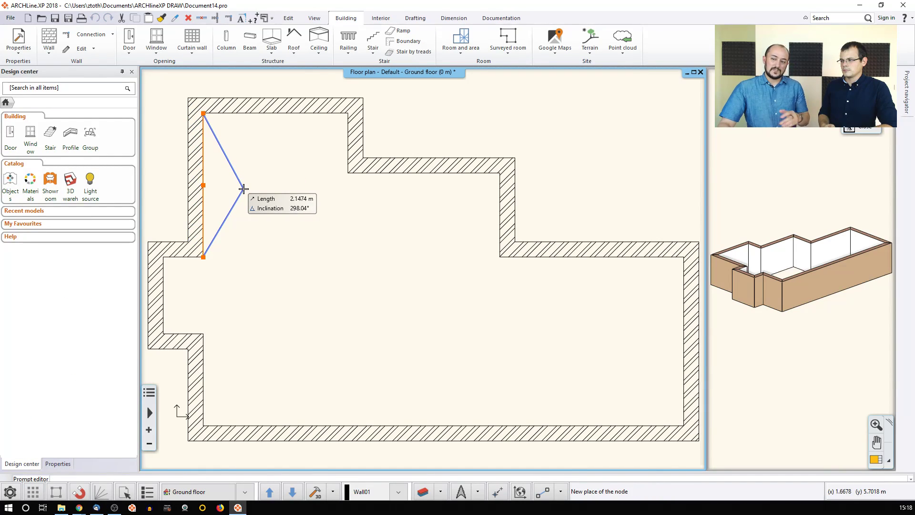
click(231, 180)
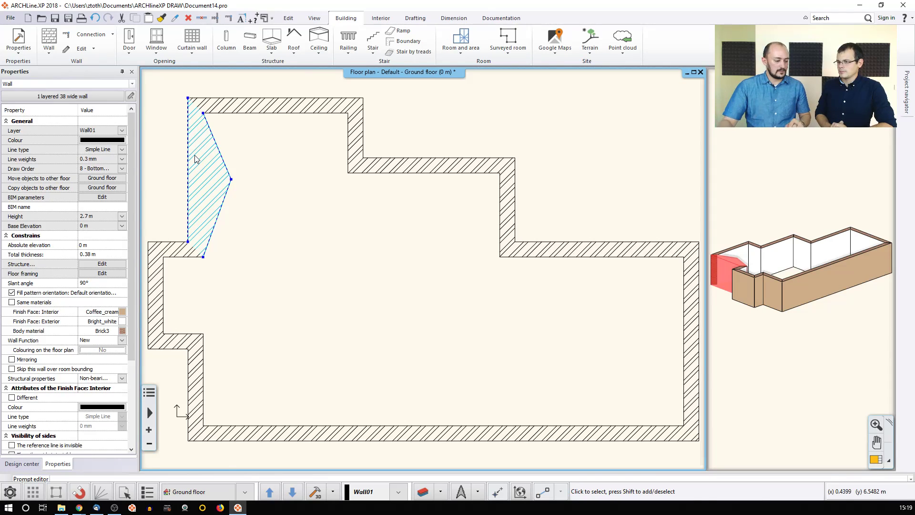
key(Delete)
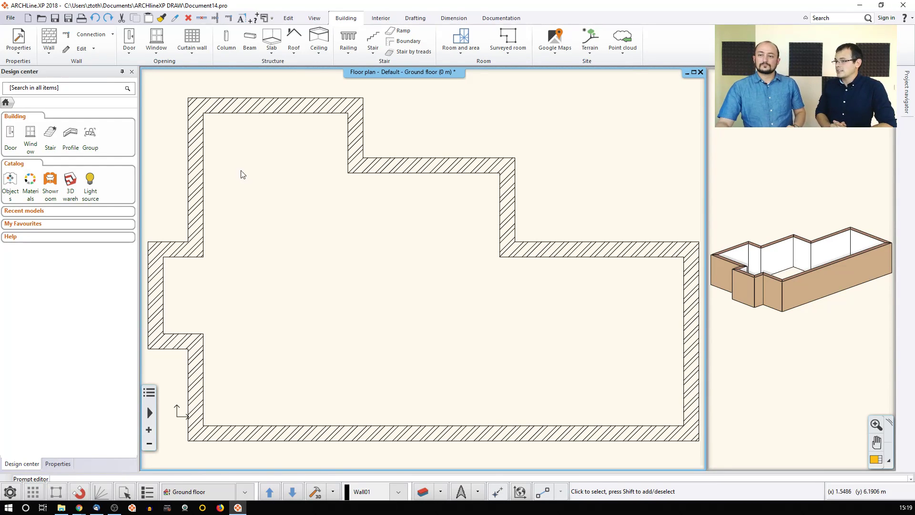
Step: Draw a vertical 1 layered 25 wide wall from the notch's inner corner to the bottom outer wall
click(50, 51)
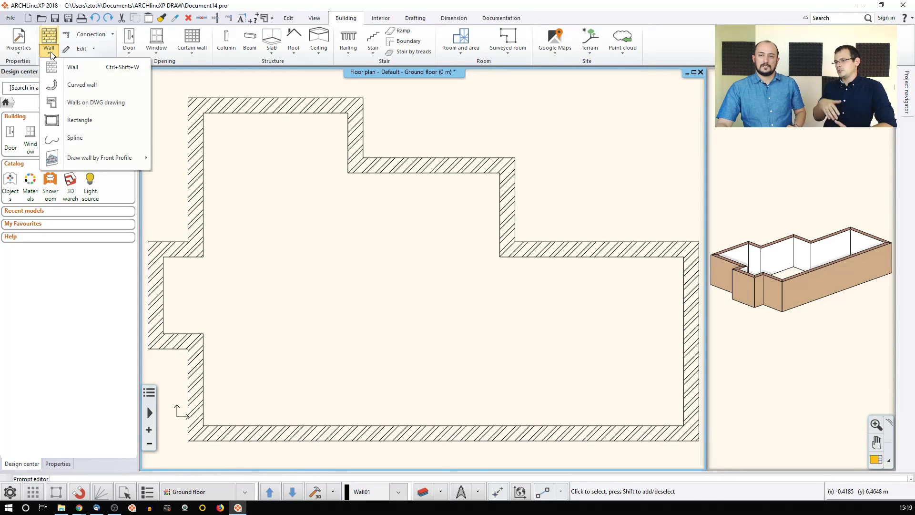
click(71, 66)
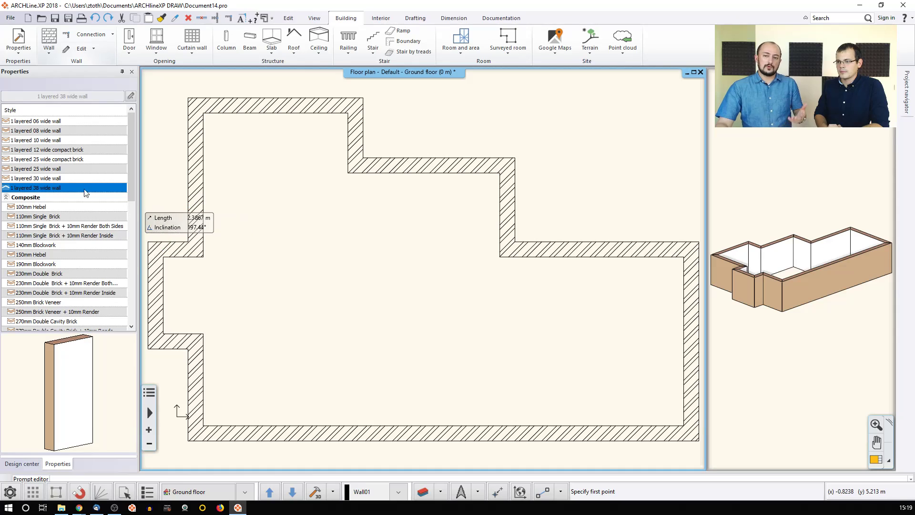
click(42, 169)
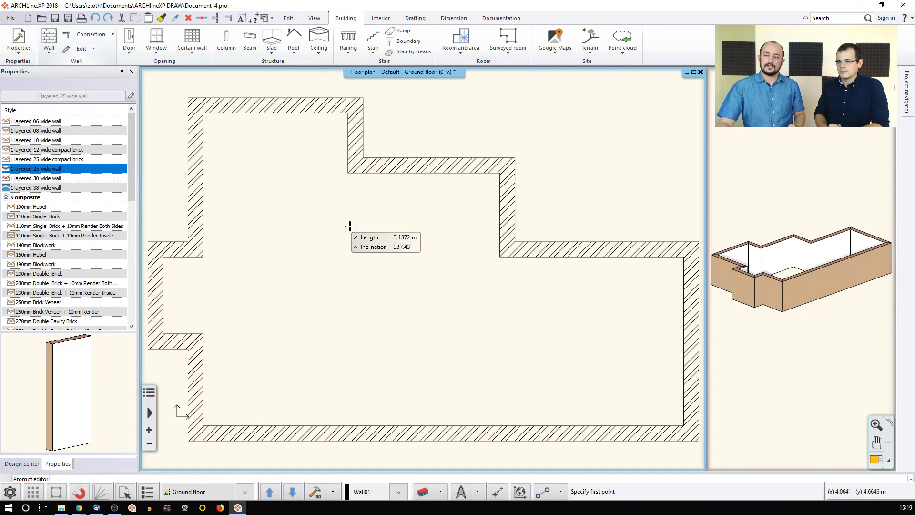
click(348, 174)
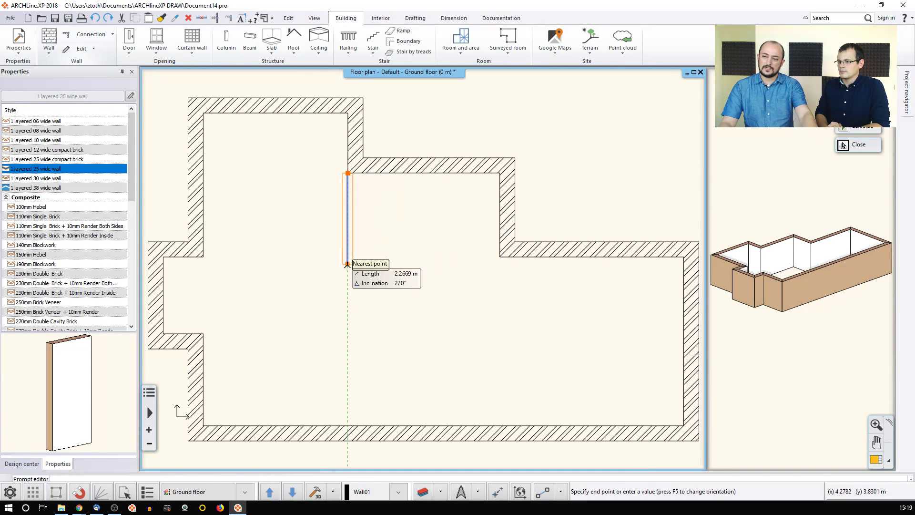
key(F5)
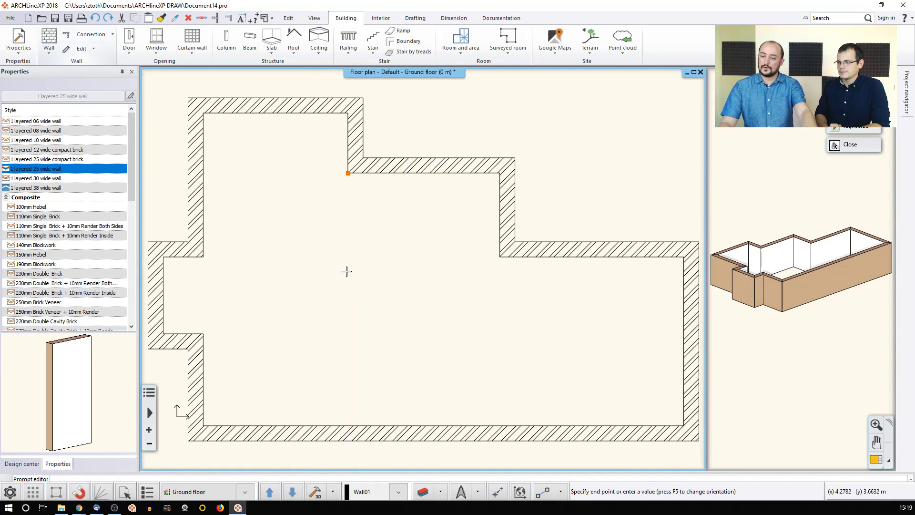
key(F5)
key(F5)
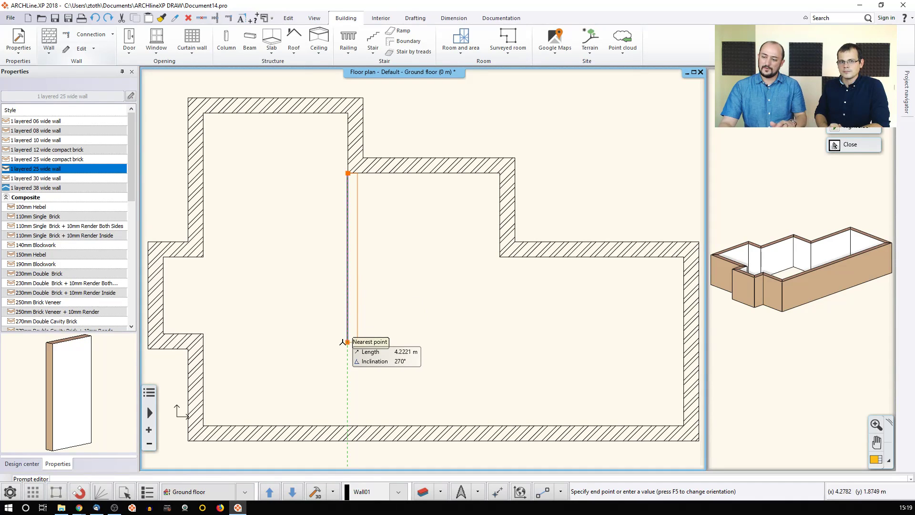
click(348, 425)
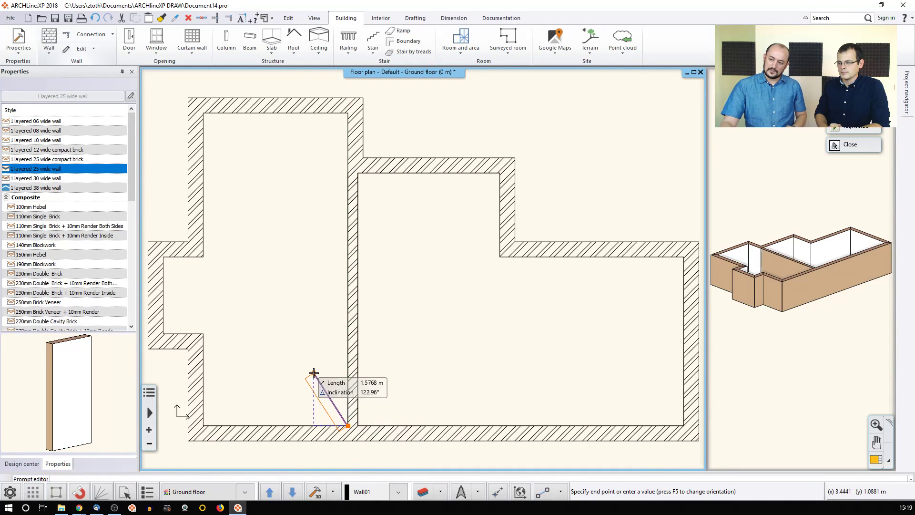
Step: Draw two horizontal 1 layered 10 wide walls from the left outer wall to the partition
click(43, 140)
click(203, 256)
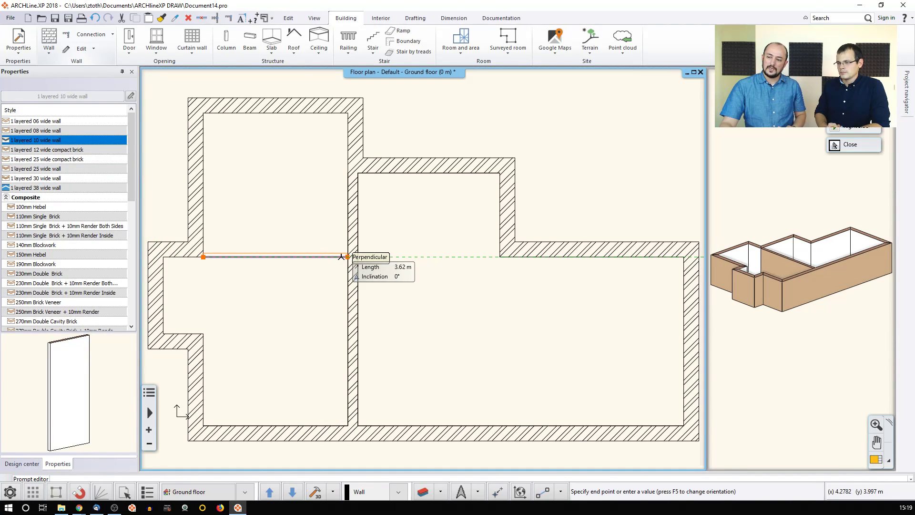
click(347, 257)
click(203, 333)
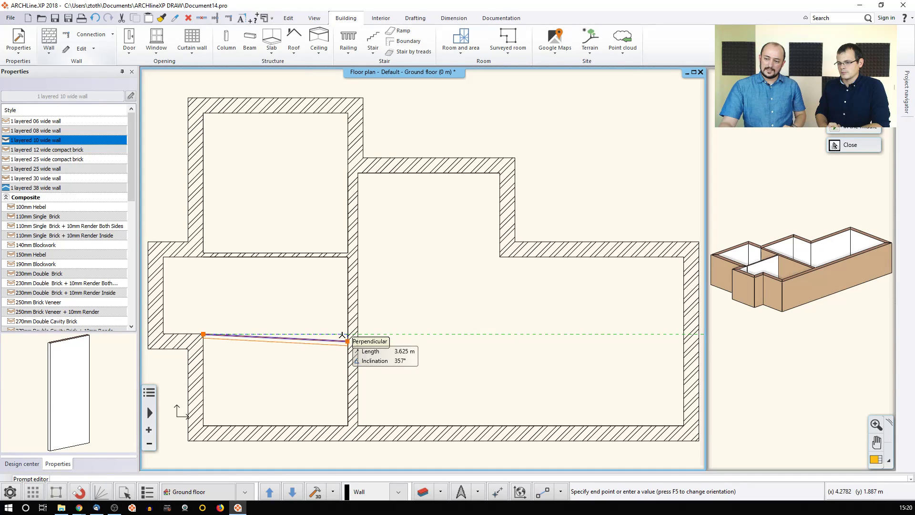
click(348, 335)
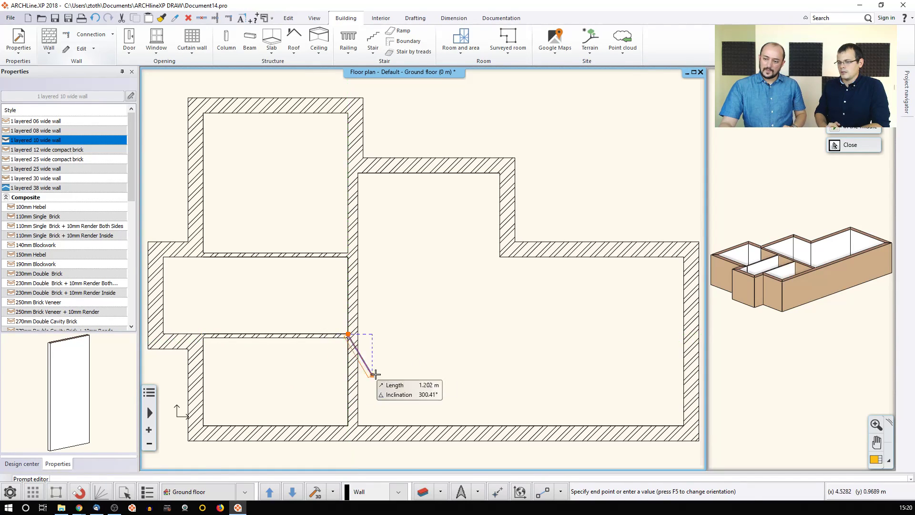
key(Escape)
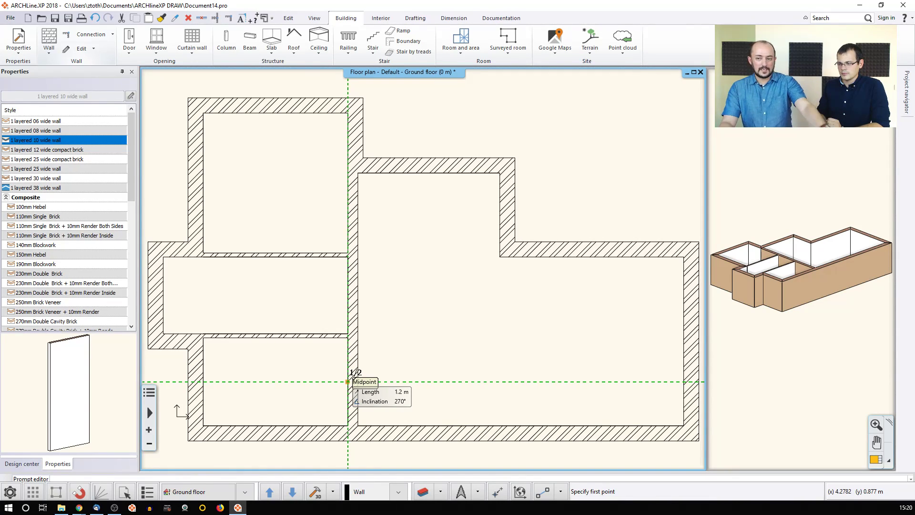
click(384, 349)
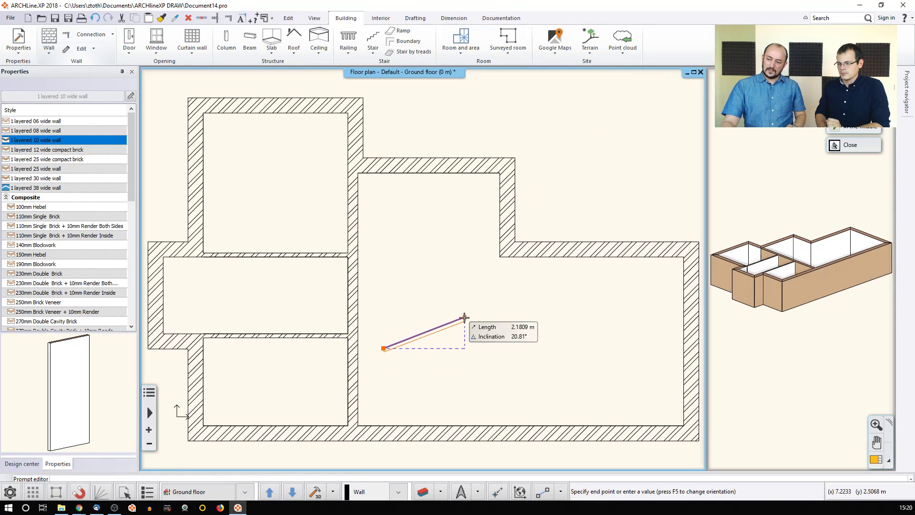
key(Escape)
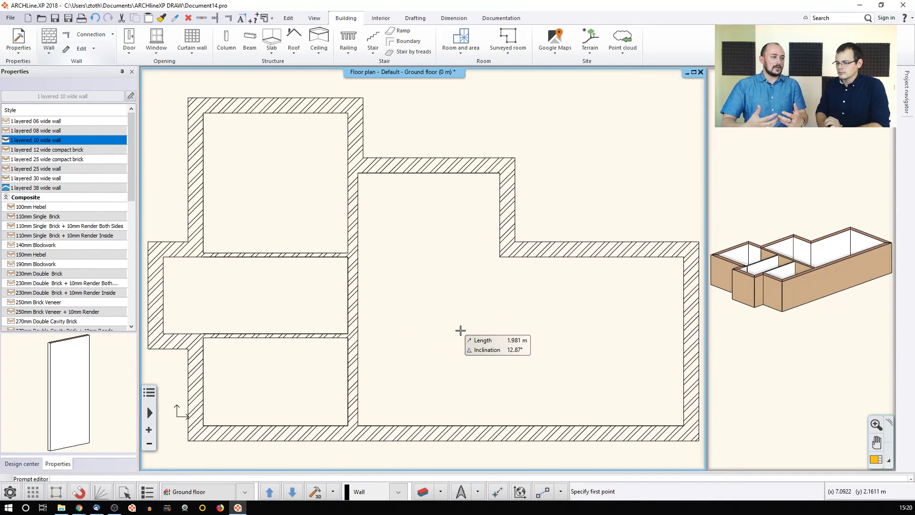
Step: Draw a 10 wide wall from the partition junction right, then up to the outer wall
scroll(374, 347, up, 2)
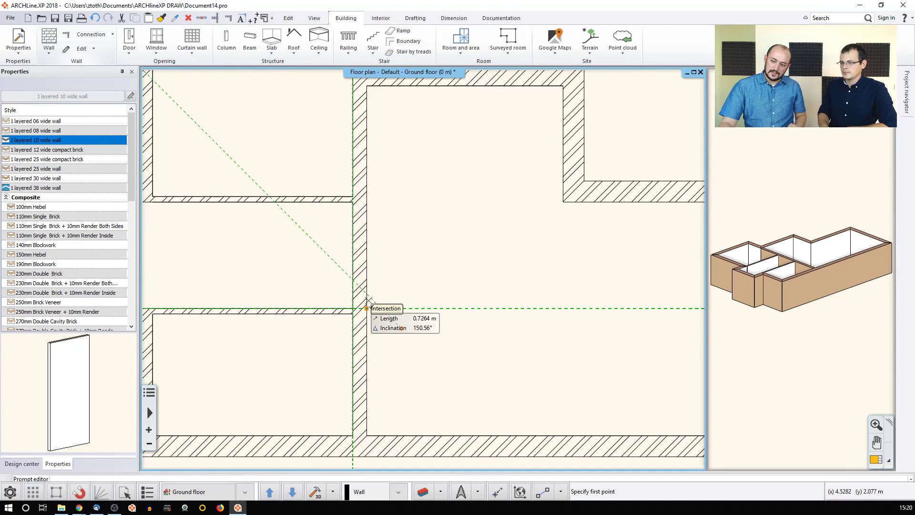
click(366, 308)
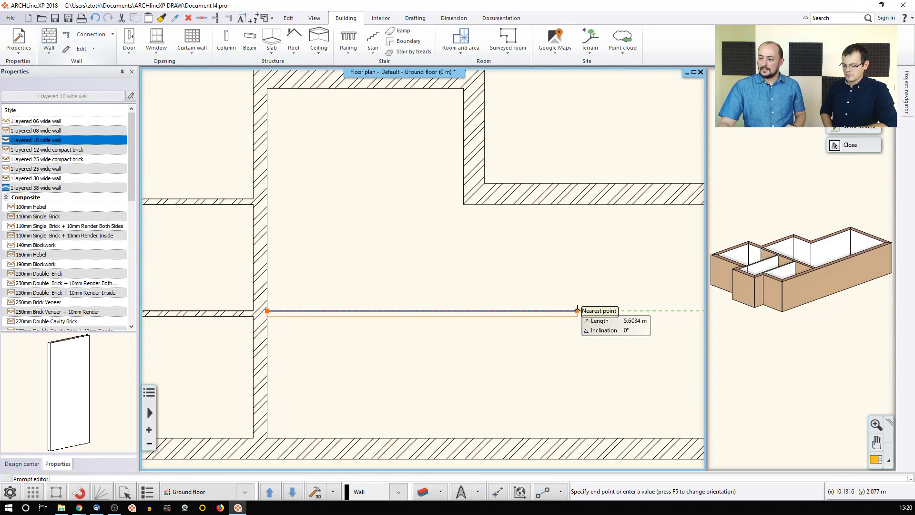
click(579, 311)
click(578, 204)
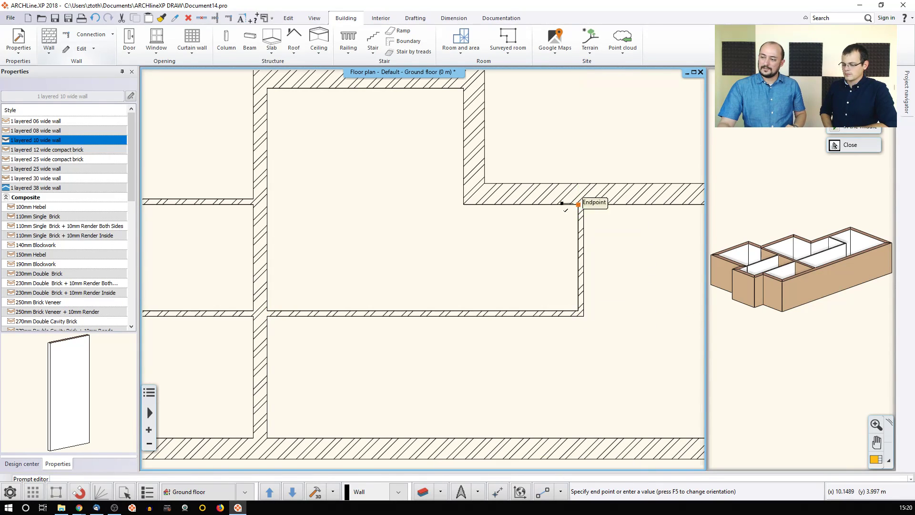
key(Escape)
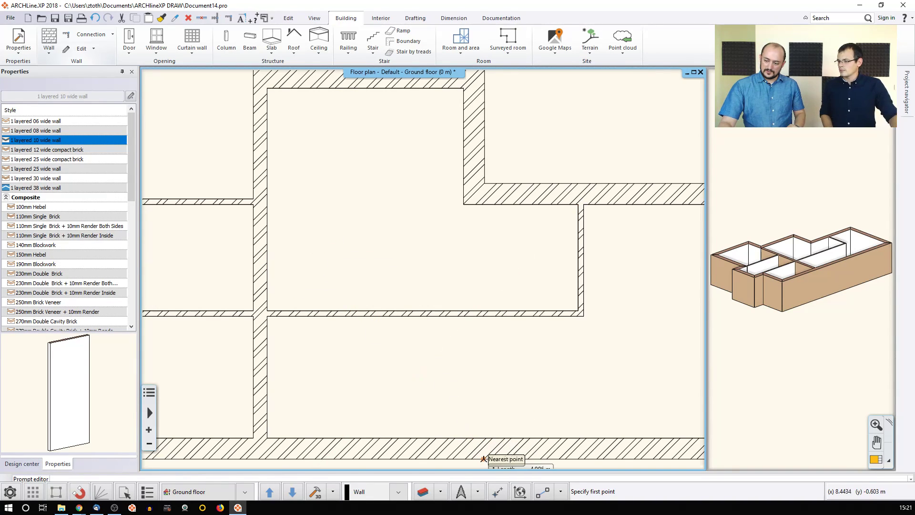
Step: Draw a thin wall starting at offset 1,1 from the junction, running right then up to the upper wall
click(496, 490)
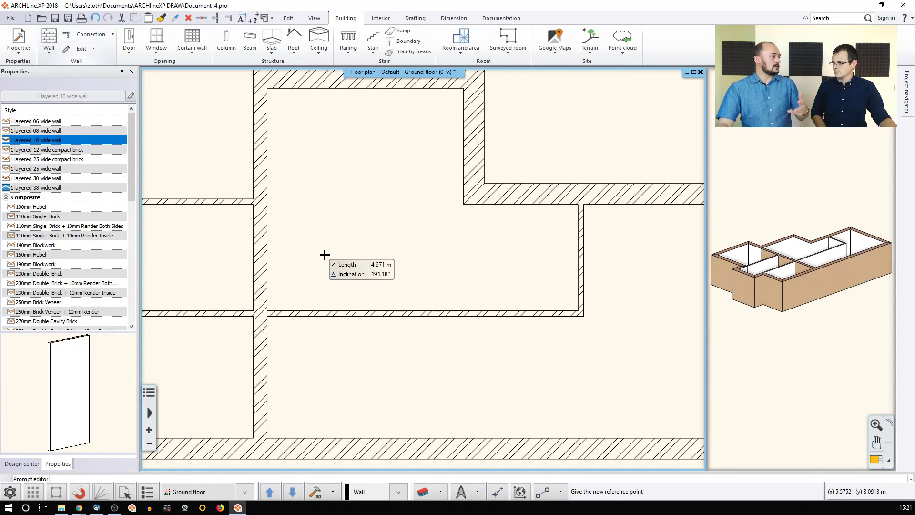
click(266, 300)
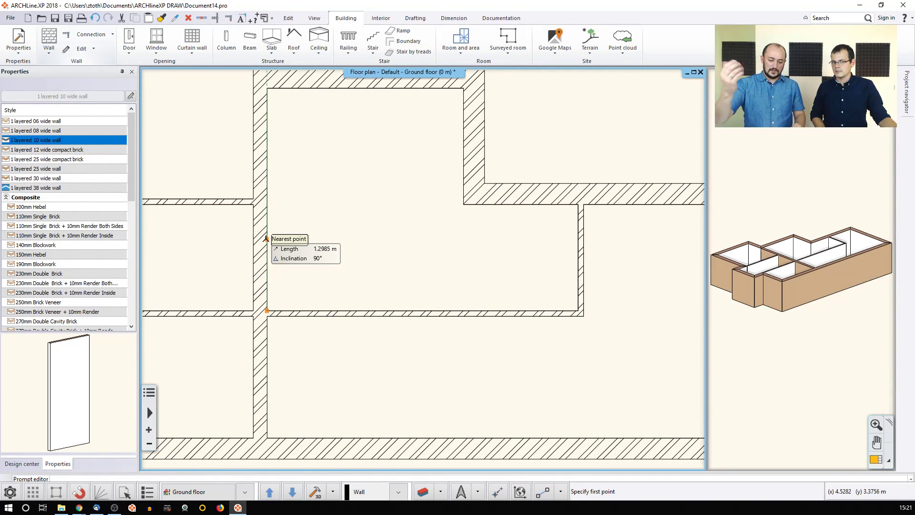
text(1,1)
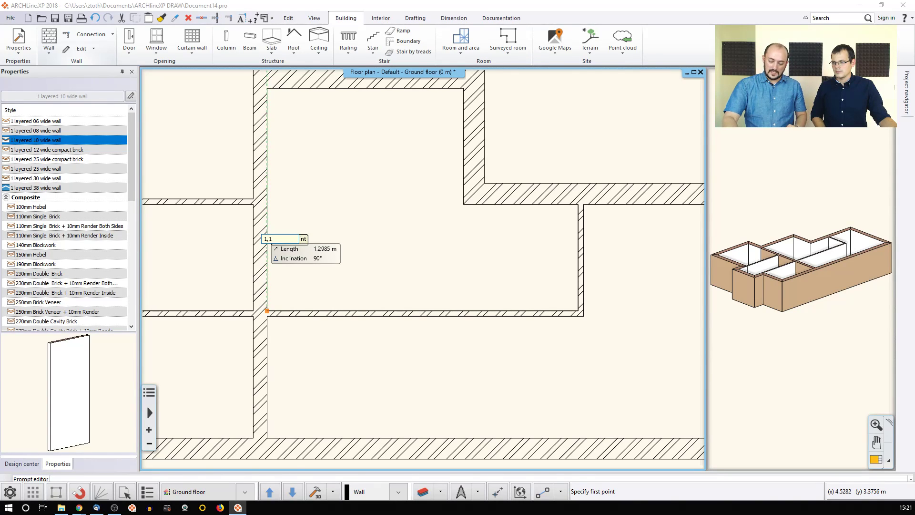
key(Return)
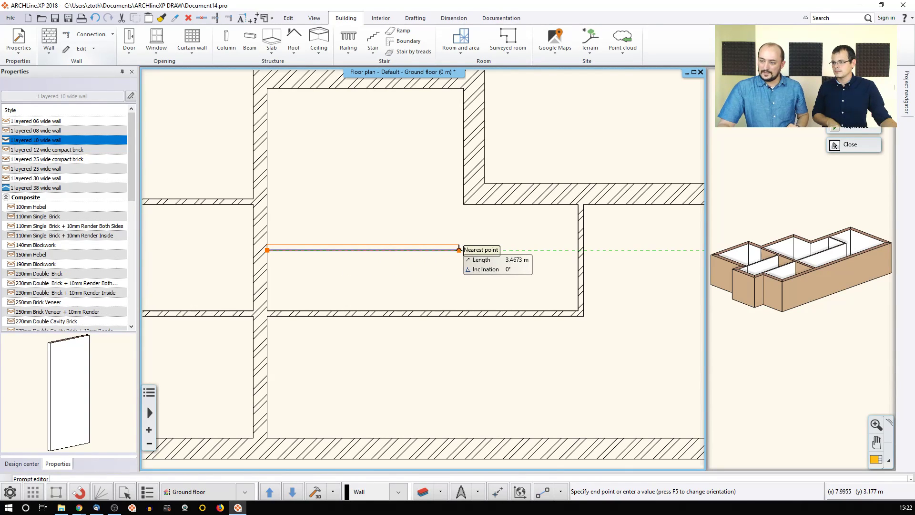
click(478, 247)
click(478, 205)
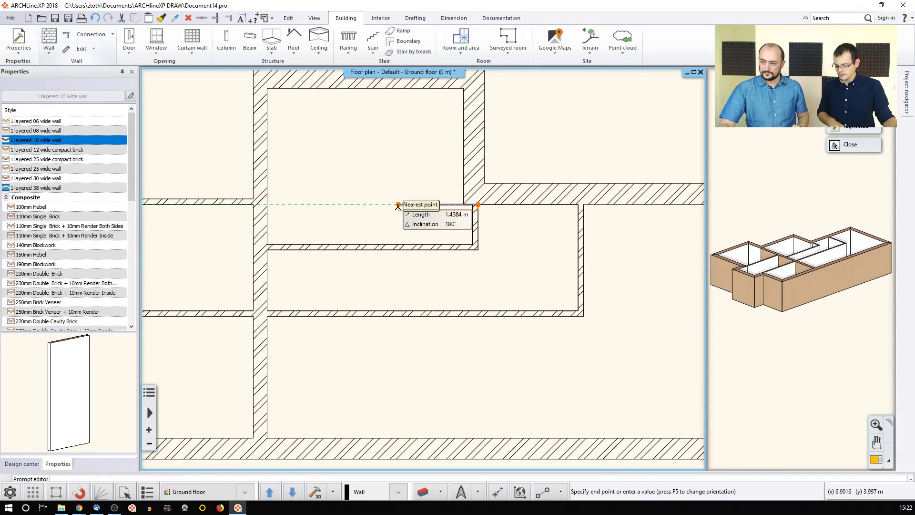
key(Escape)
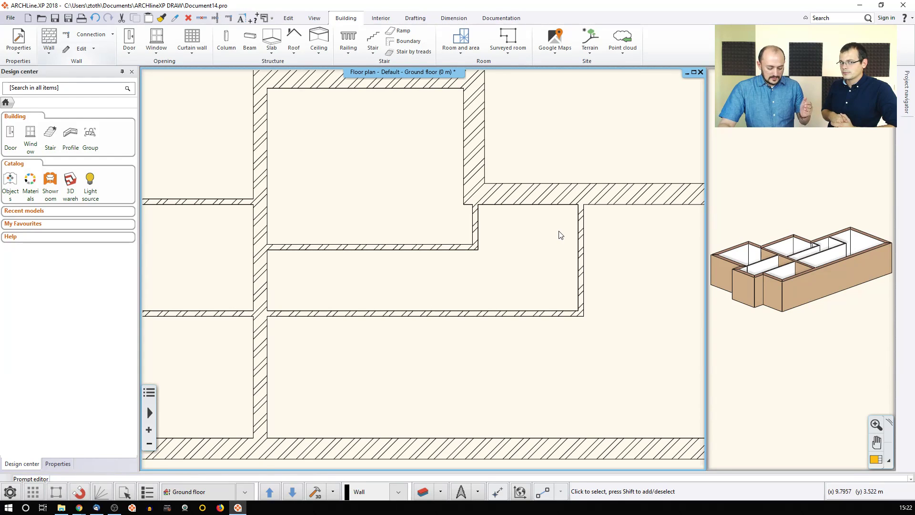
click(477, 226)
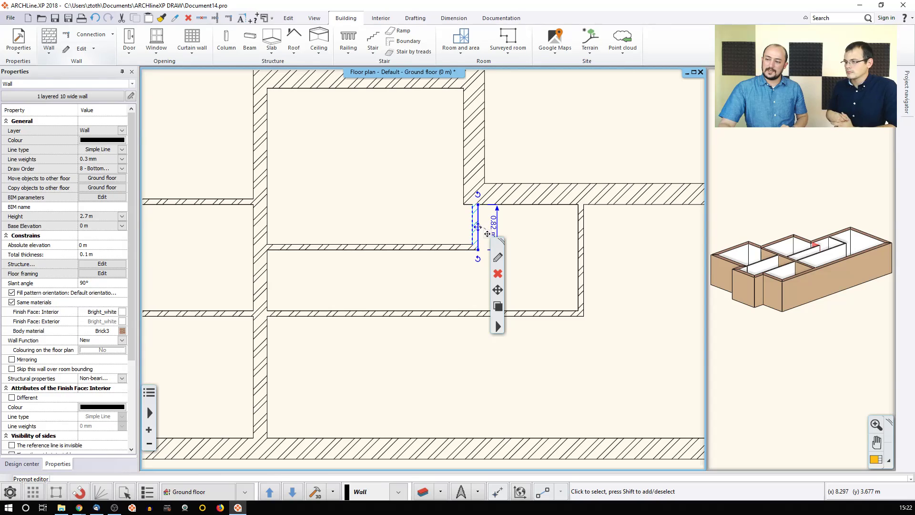
mouse_move(475, 222)
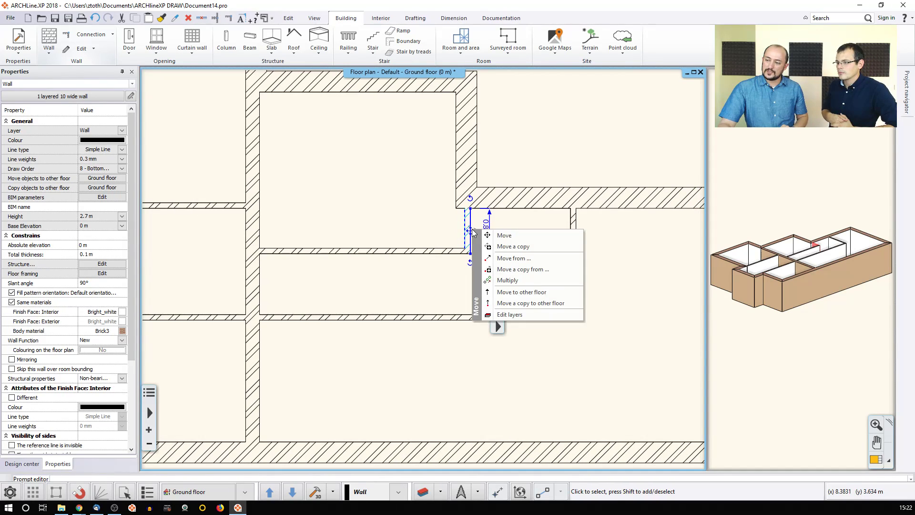
Step: Move the short 10 wide vertical wall left so its top end meets the upper wall's endpoint
click(500, 236)
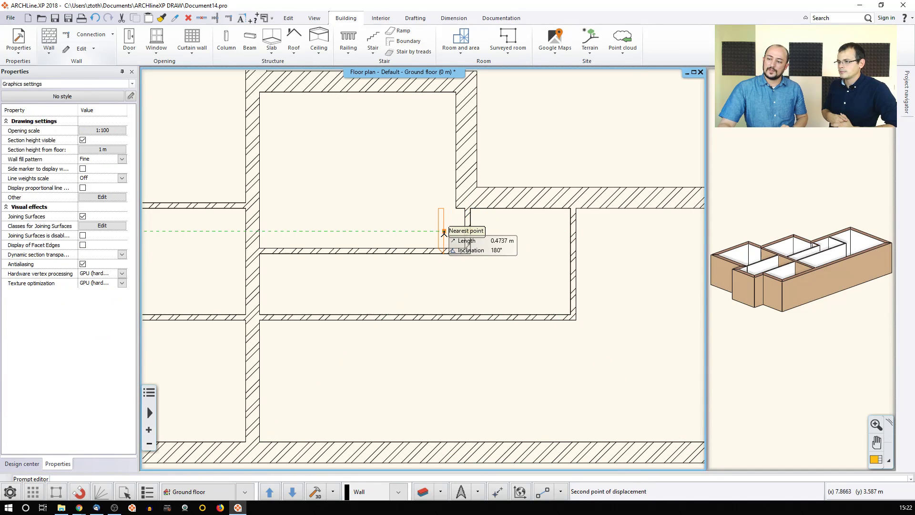
click(455, 208)
click(471, 230)
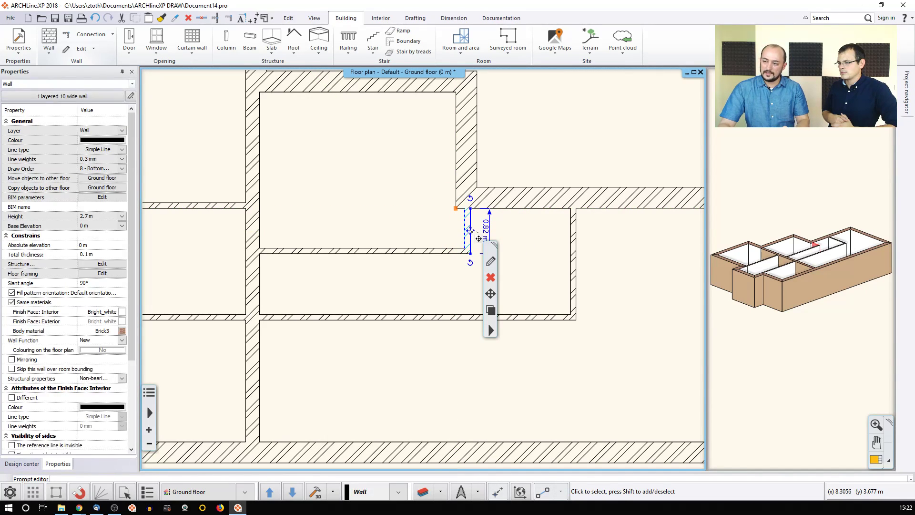
mouse_move(470, 232)
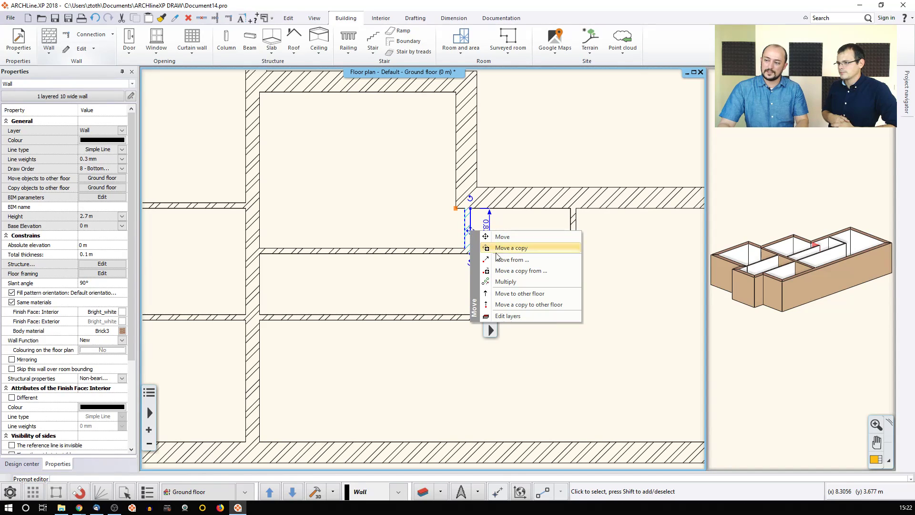
click(497, 259)
click(465, 208)
click(455, 208)
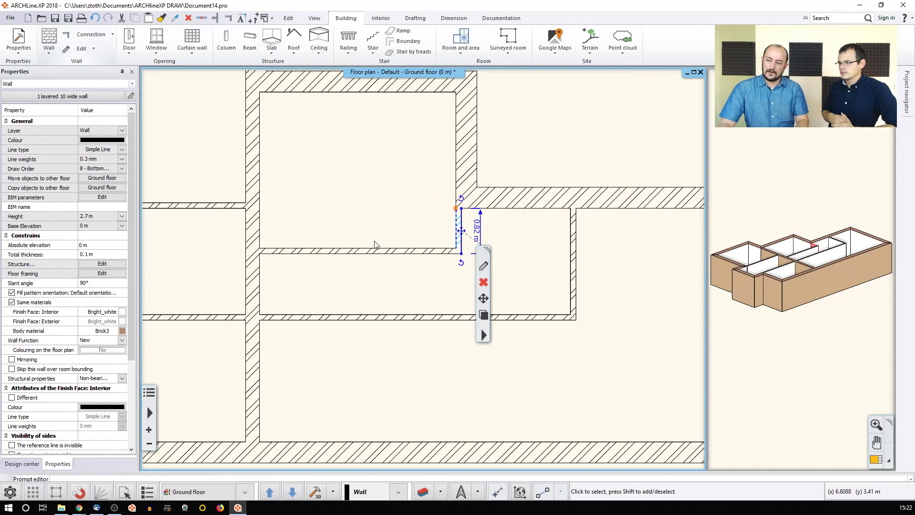
click(407, 207)
middle_drag(440, 222, 432, 223)
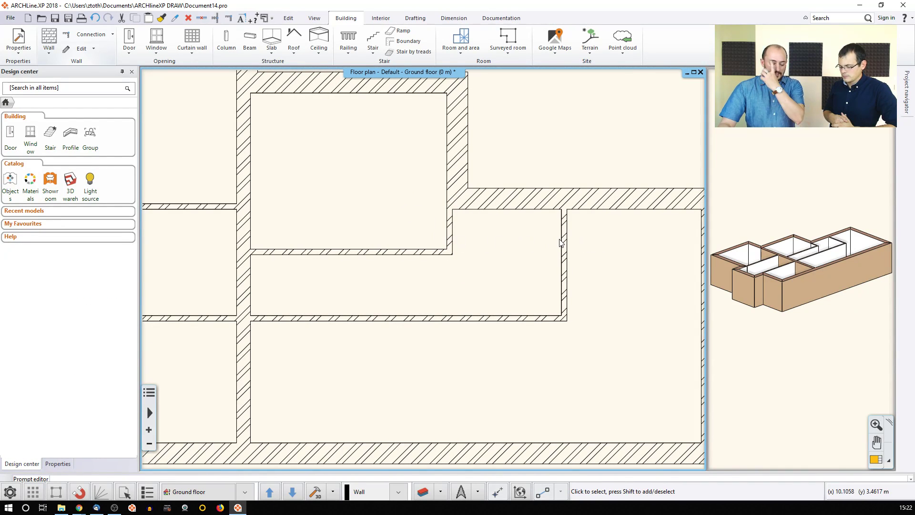
Step: Change the 1.9706 m distance between the short wall and its right neighbour to 1.9 m
click(451, 234)
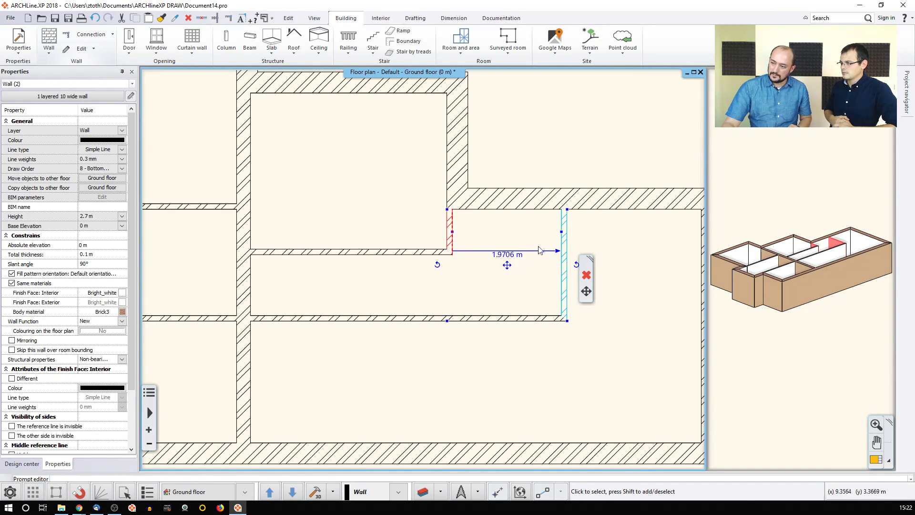
click(501, 256)
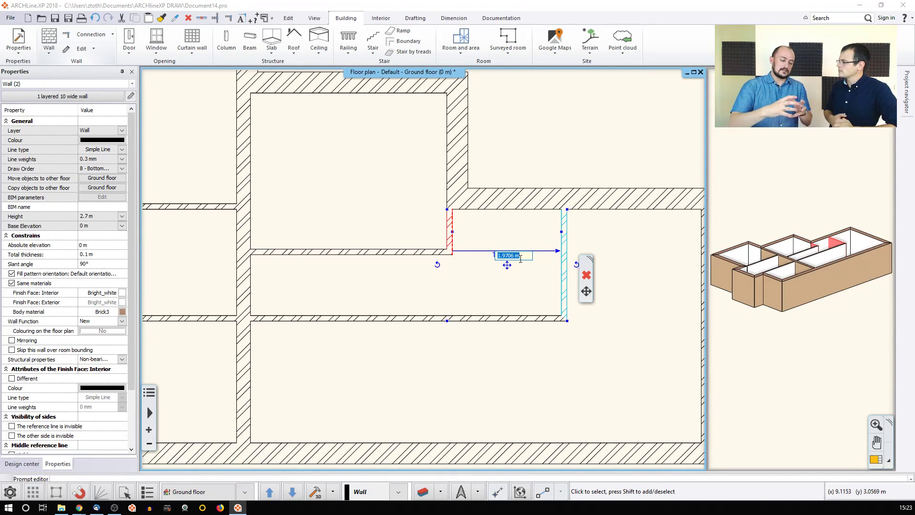
text(1)
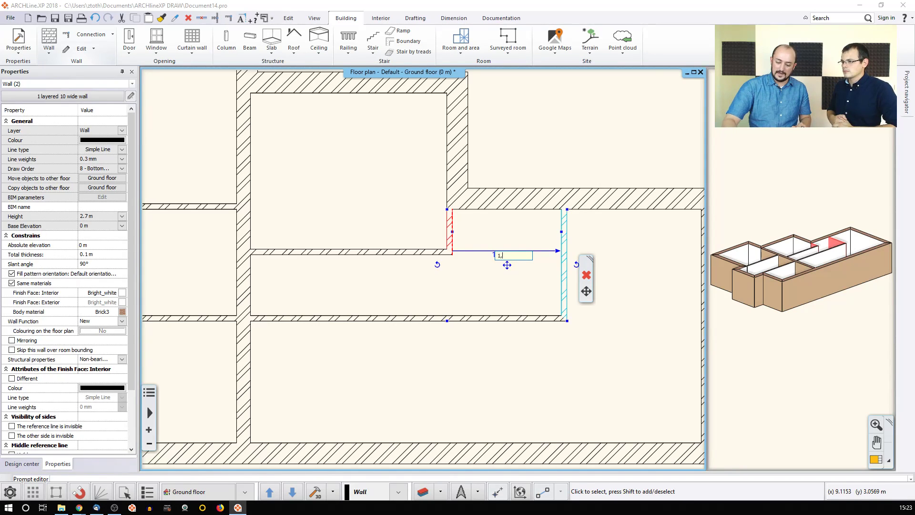
text(,9)
key(Return)
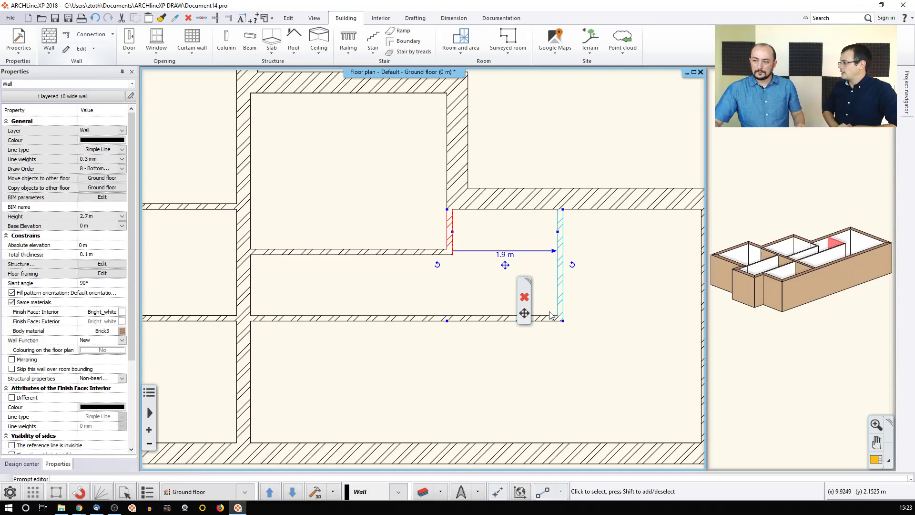
click(554, 256)
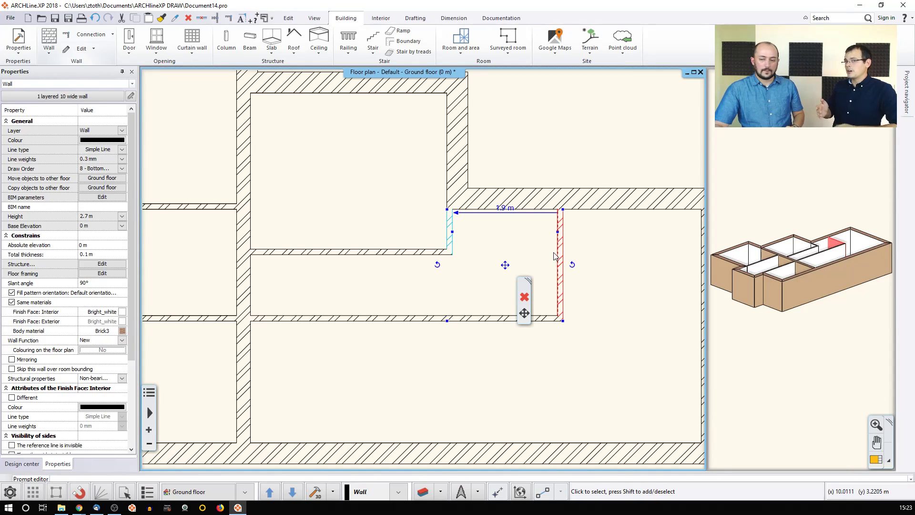
click(416, 206)
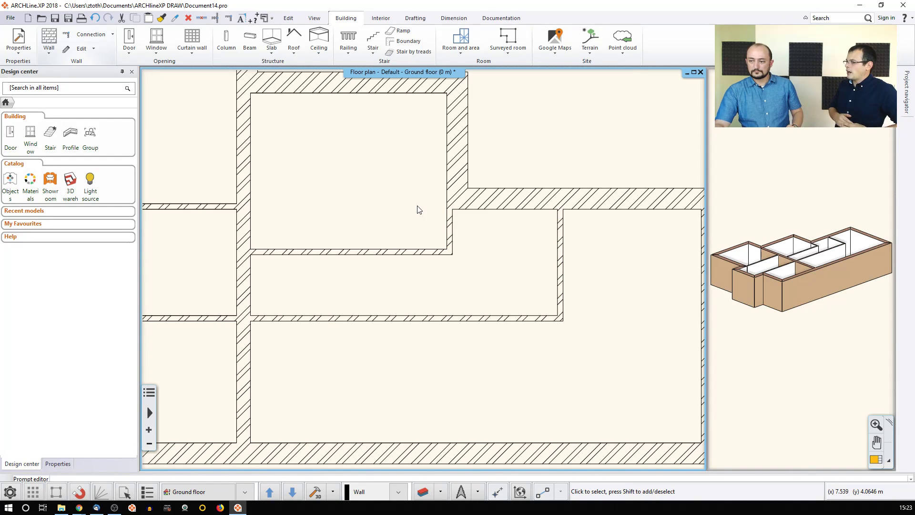
Step: Draw a short straight vertical 10 wide wall inside the top-left room
scroll(418, 211, down, 3)
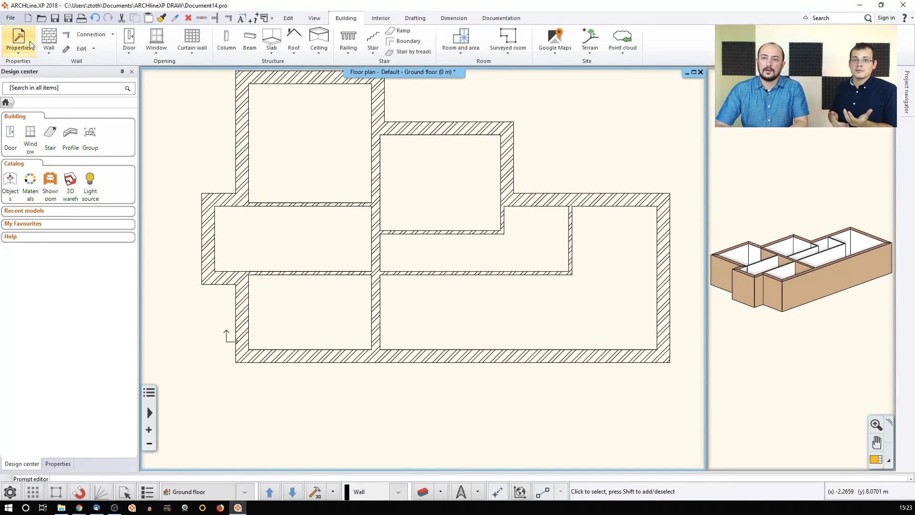
click(50, 49)
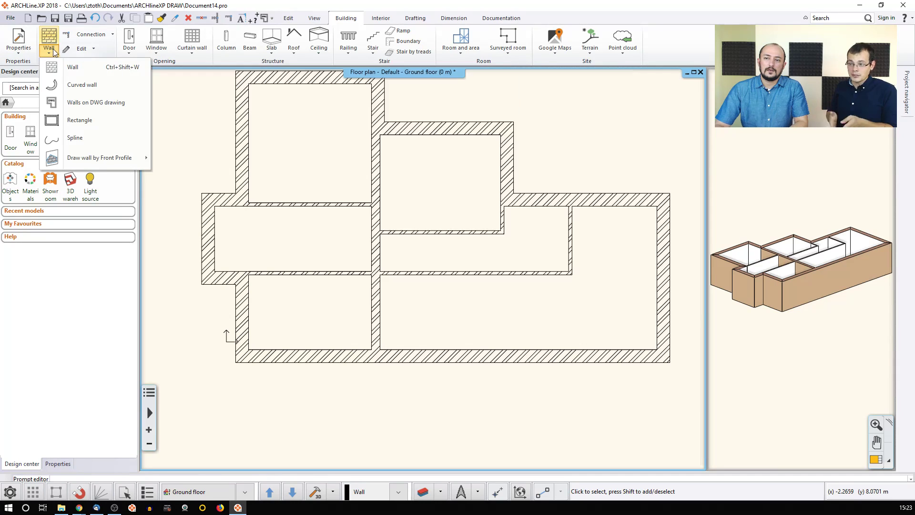
click(86, 72)
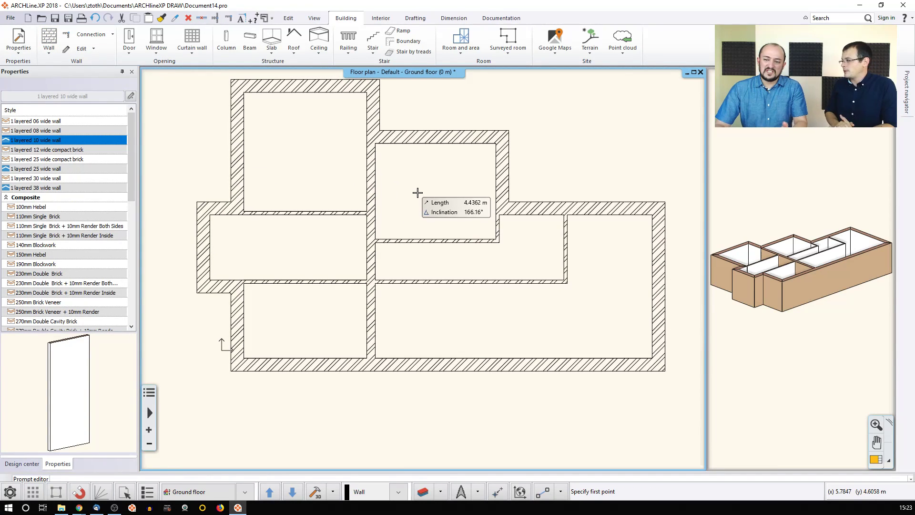
middle_drag(325, 161, 340, 194)
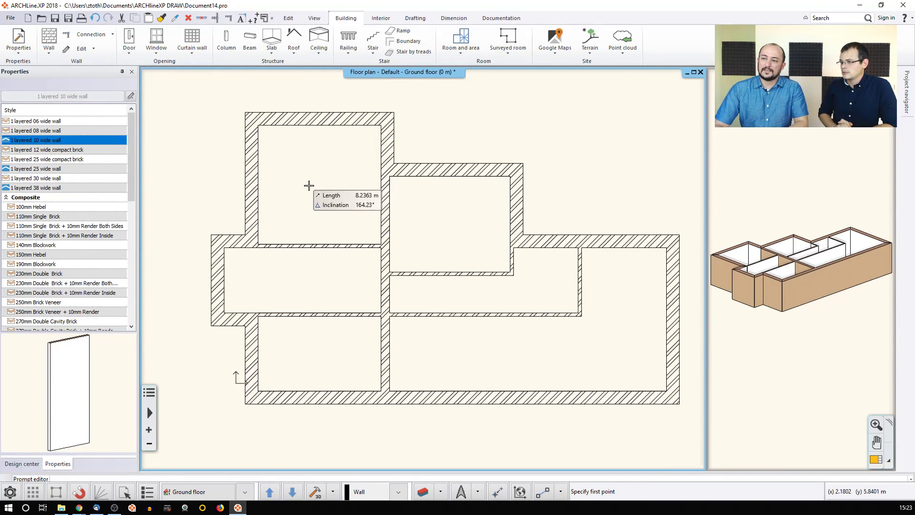
click(294, 165)
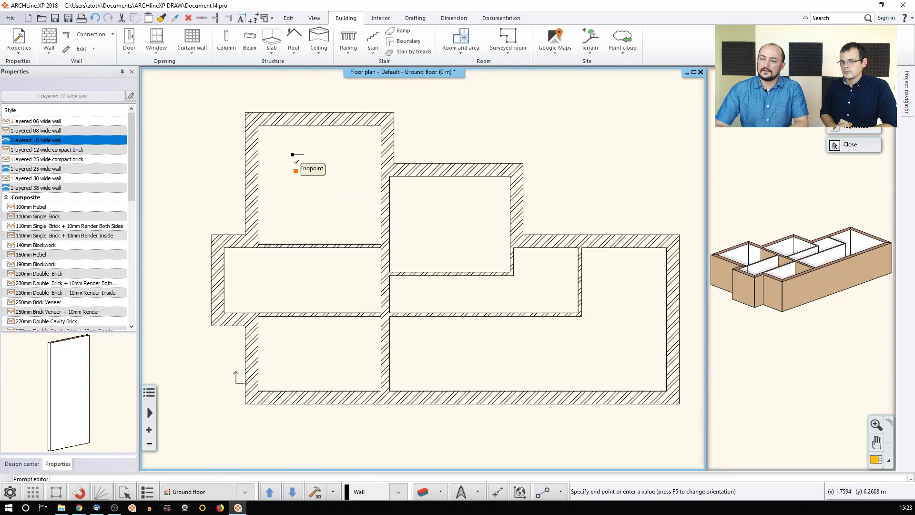
click(293, 138)
scroll(349, 180, up, 2)
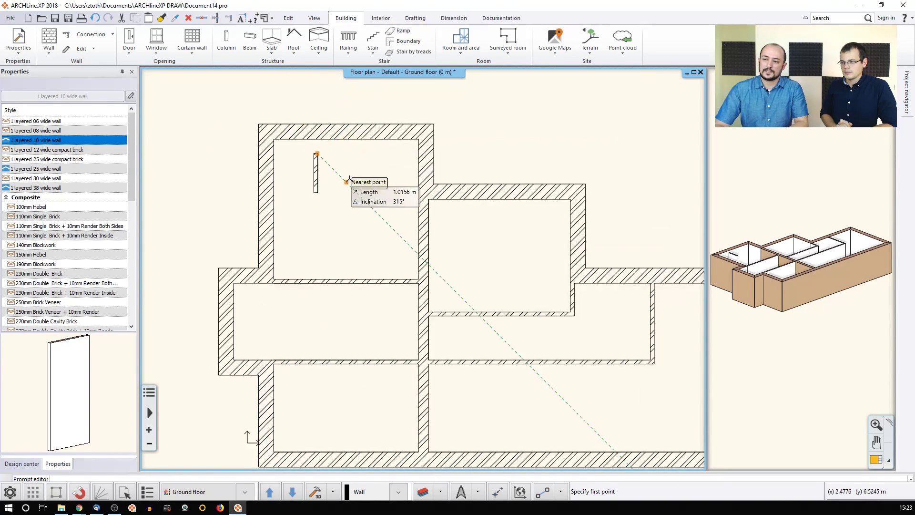
key(Escape)
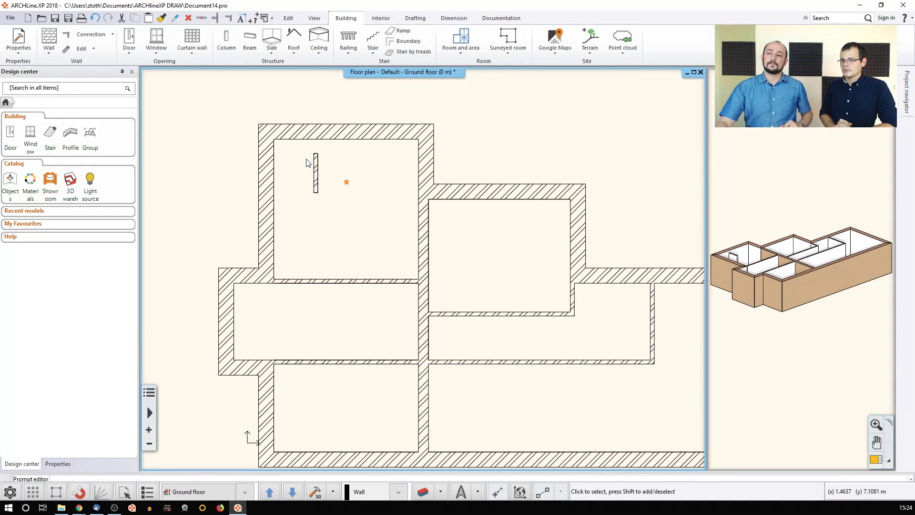
Step: Try extending the short wall to the top wall and trimming the top wall, undoing both
click(216, 19)
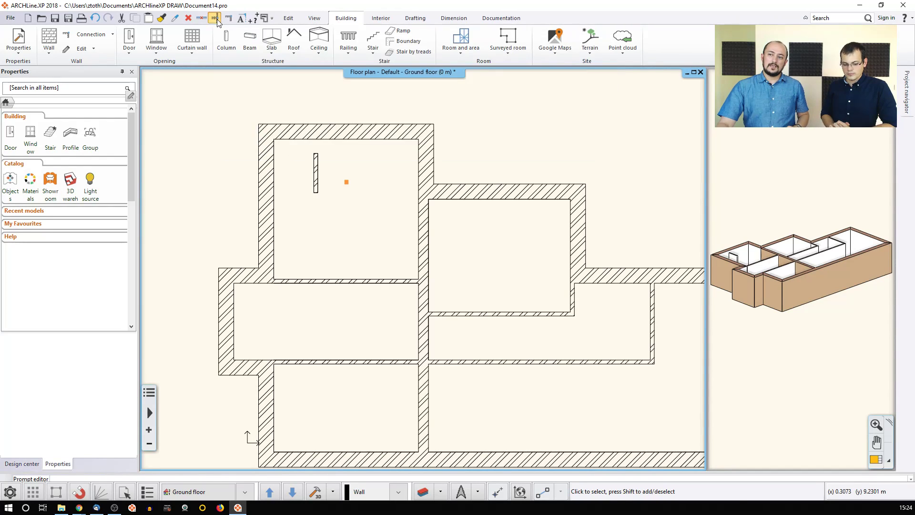
click(311, 165)
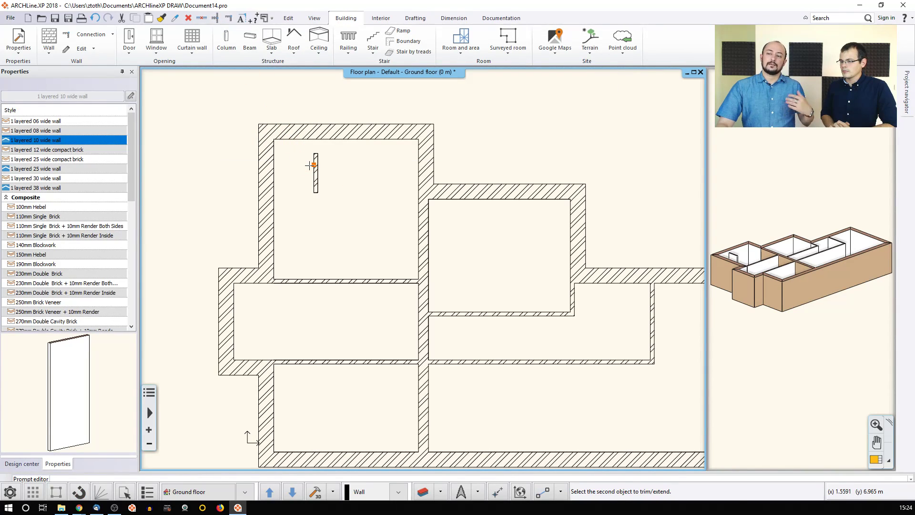
click(332, 143)
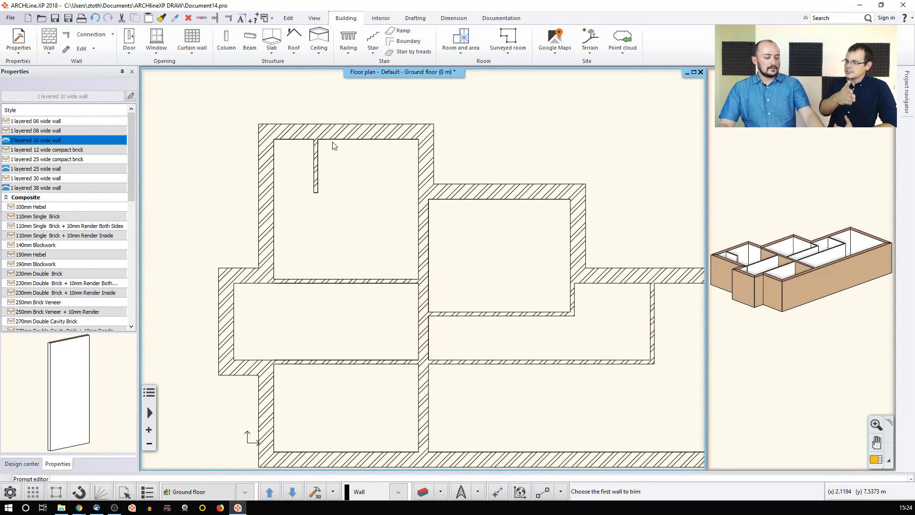
key(ctrl+z)
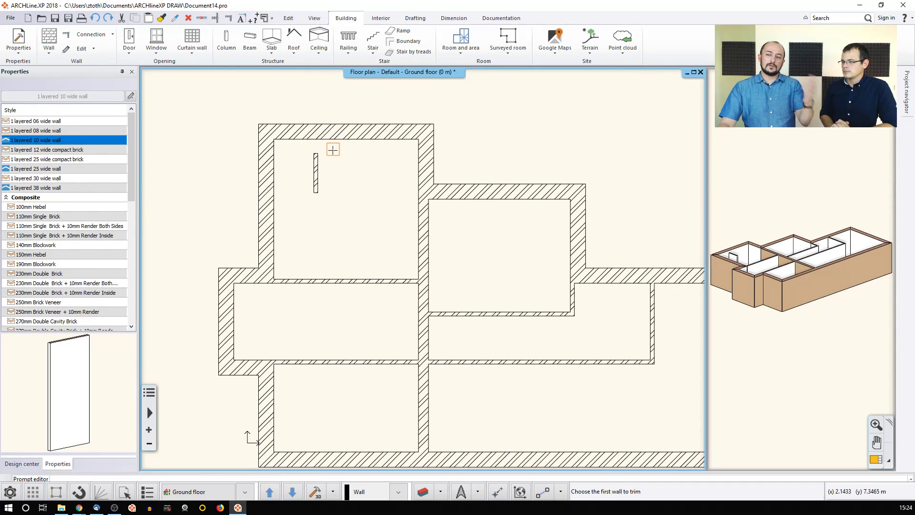
click(344, 140)
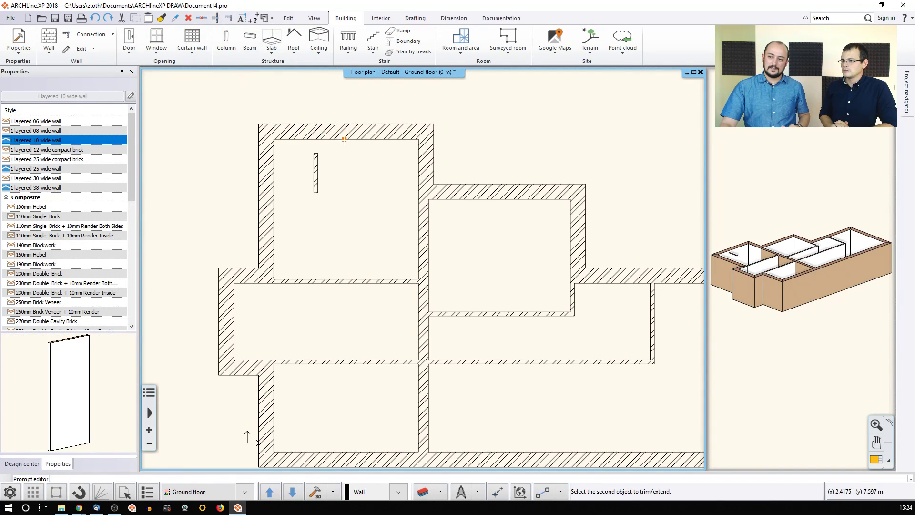
click(313, 171)
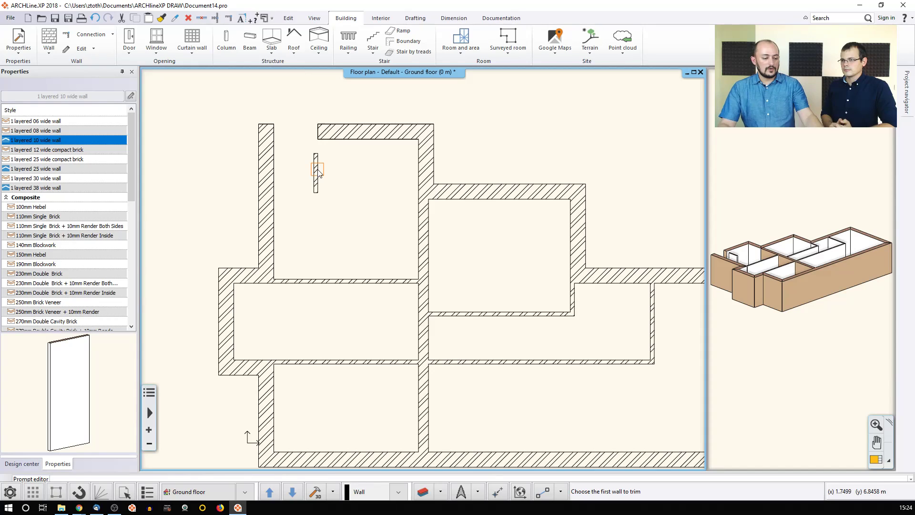
key(ctrl+z)
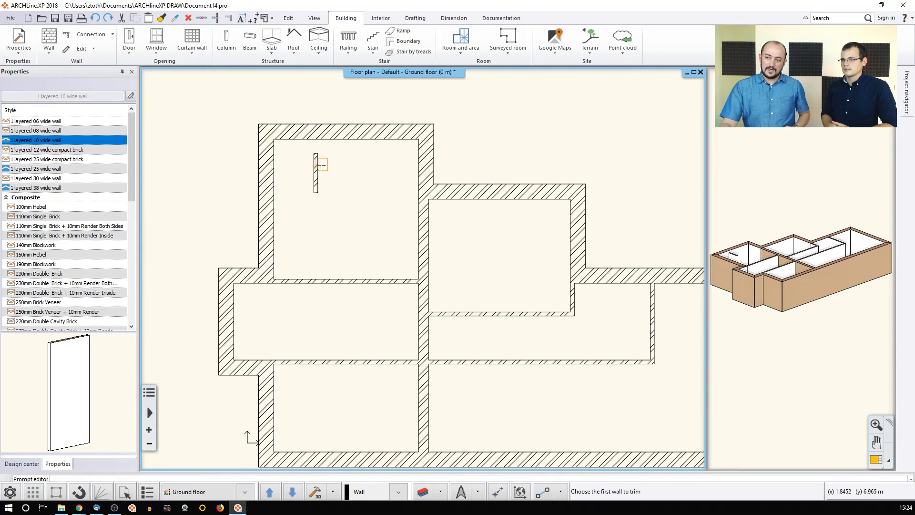
key(Escape)
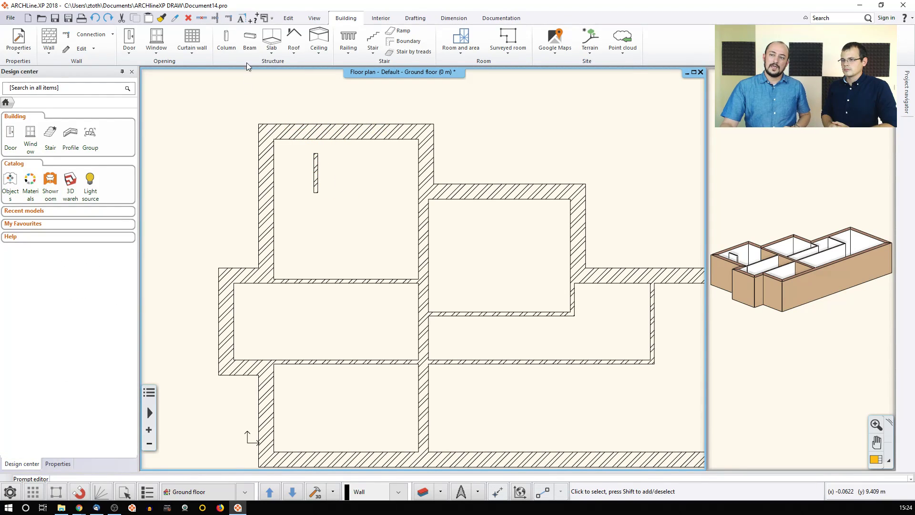
Step: Attempt the trim twice more, undo it, then delete the short freestanding wall
click(228, 18)
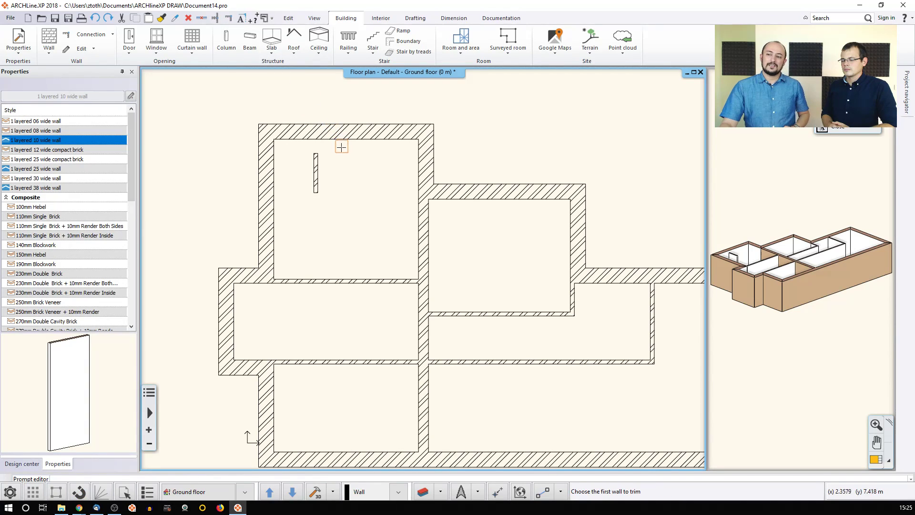
click(317, 169)
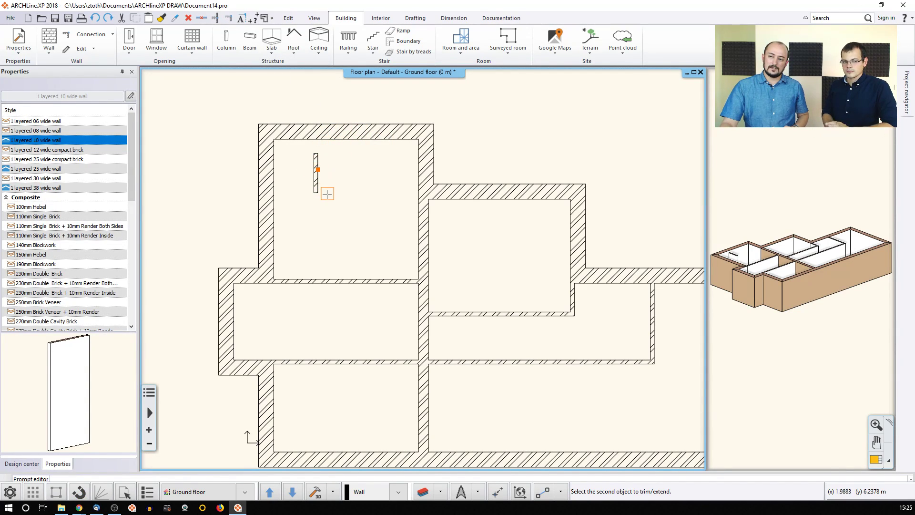
click(348, 139)
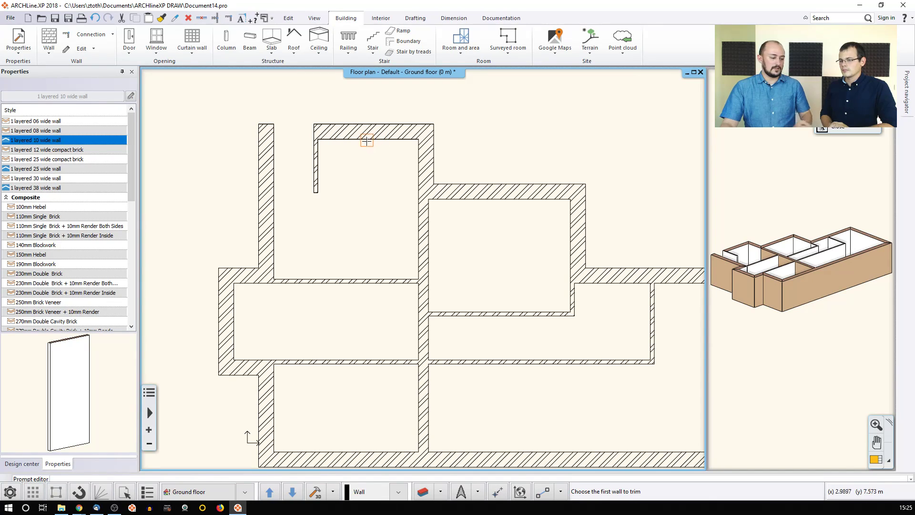
key(ctrl+z)
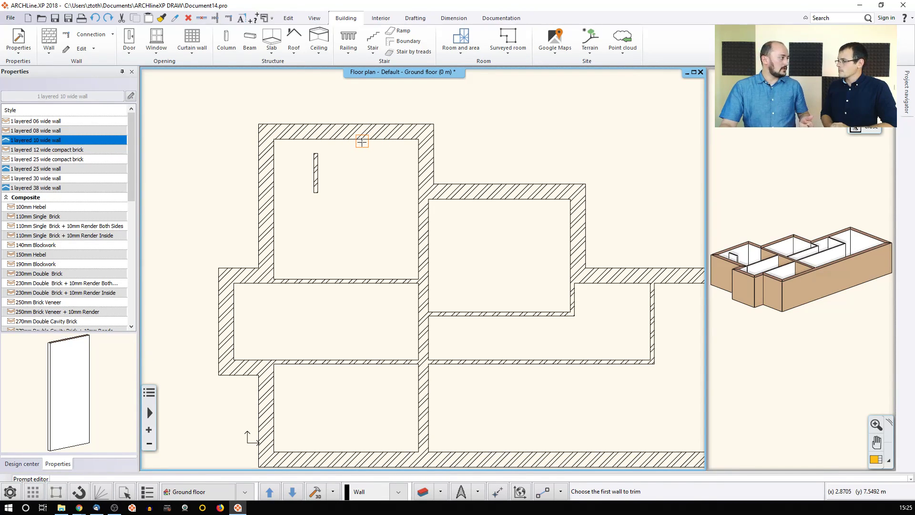
click(362, 141)
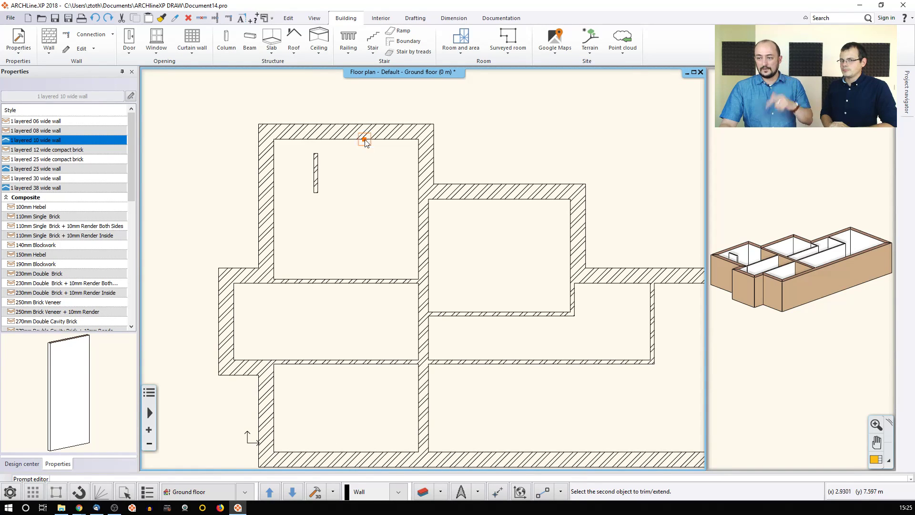
click(316, 176)
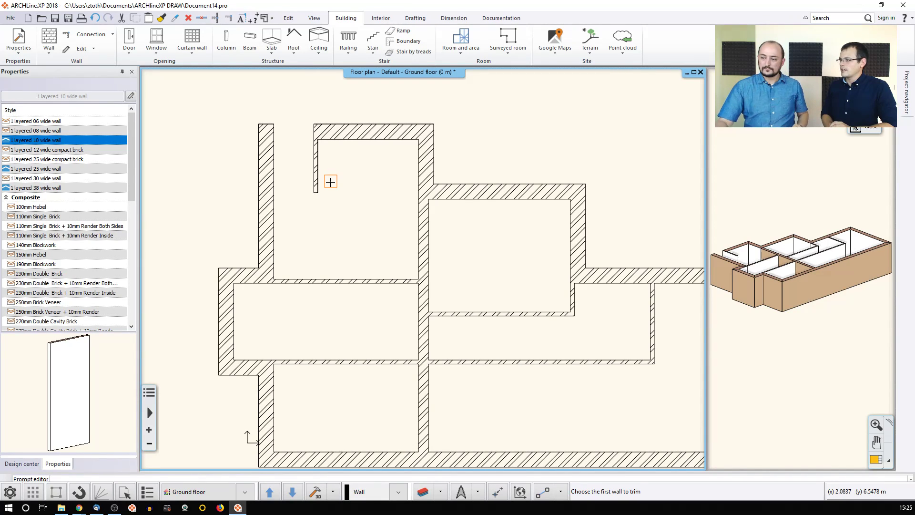
key(ctrl+z)
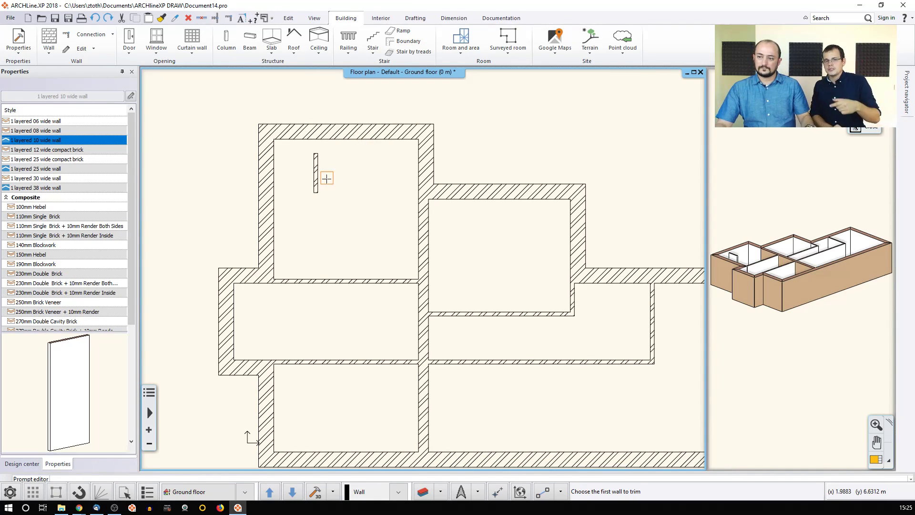
click(317, 180)
key(Delete)
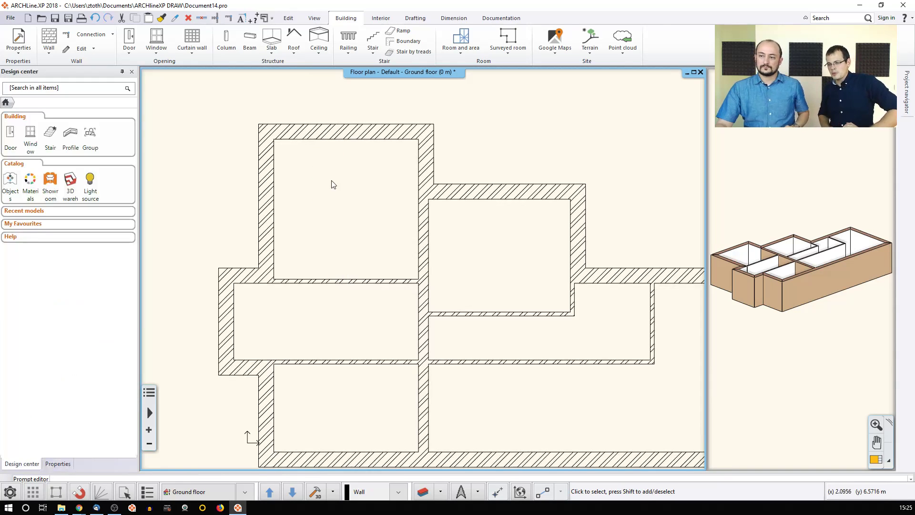
Step: Select the 3.62 m wall below the top-left room and open its Wall settings
scroll(333, 185, down, 1)
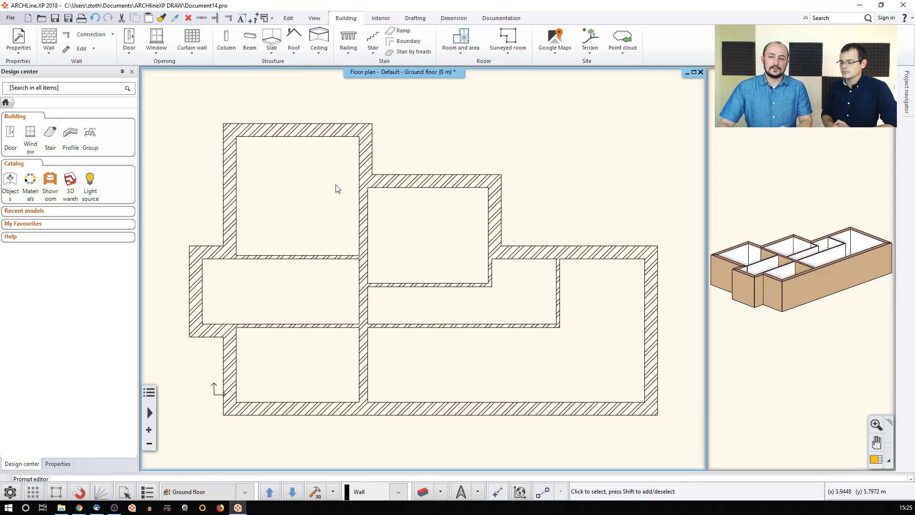
click(313, 259)
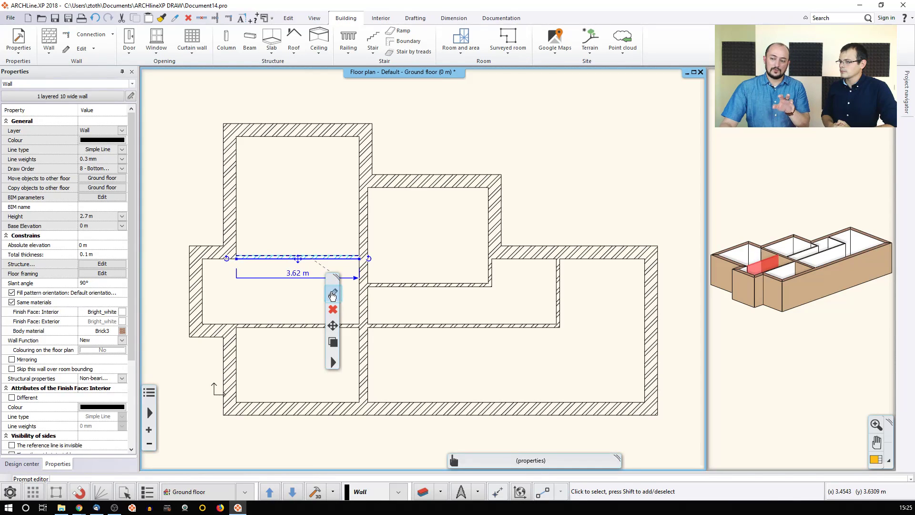
click(333, 293)
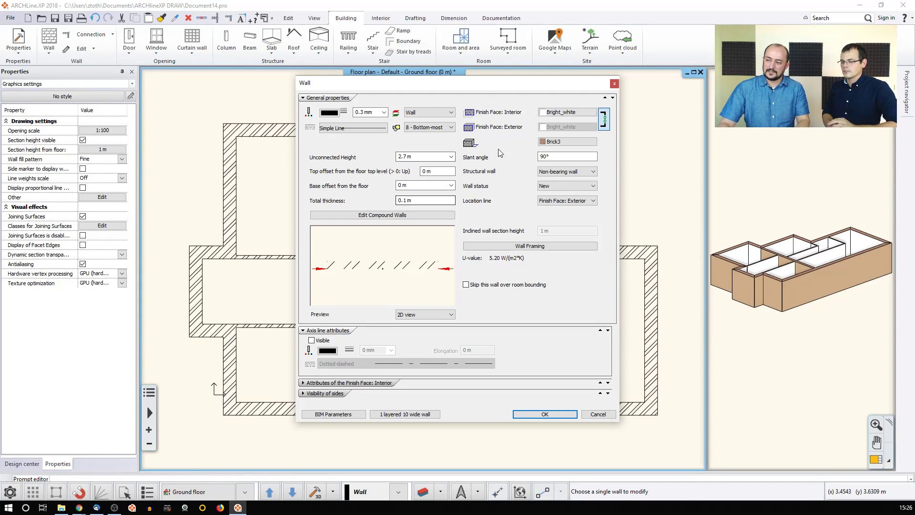
Step: Add Brick3 layers so the compound wall has four 0.1 m layers totalling 0.4 m
click(378, 216)
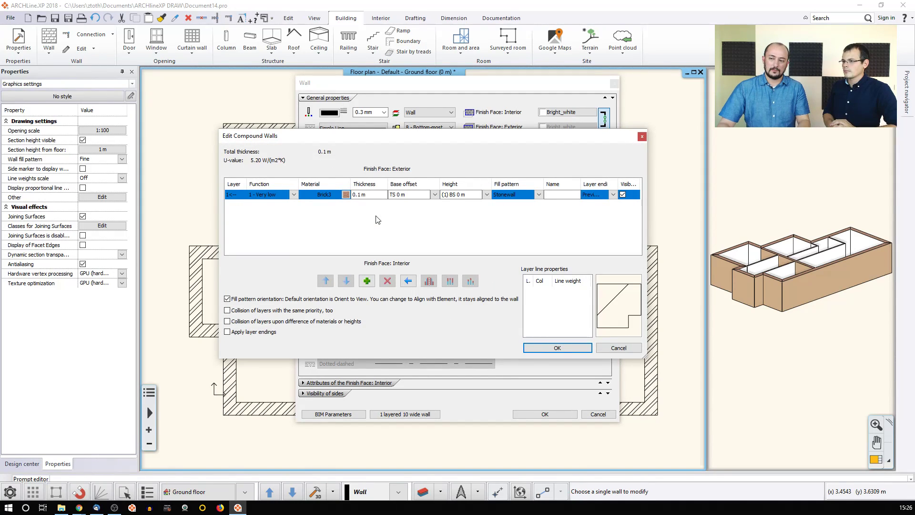
click(367, 281)
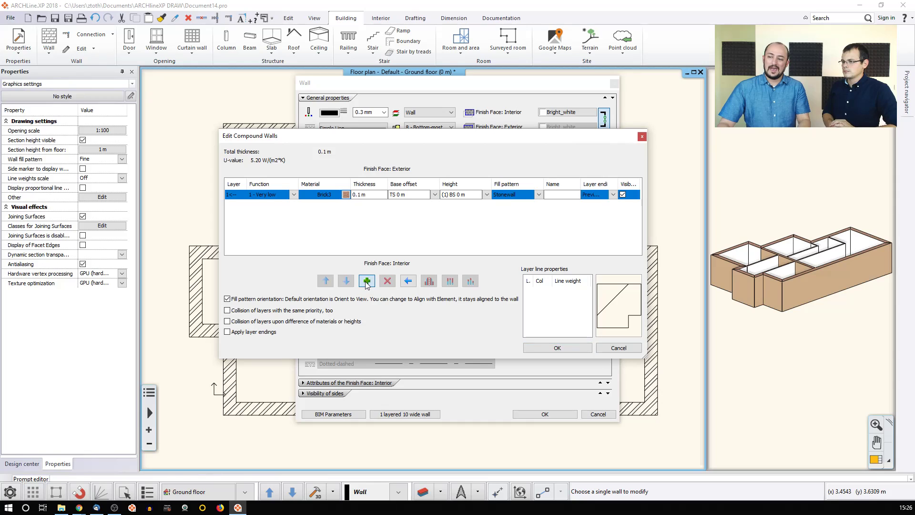
click(366, 282)
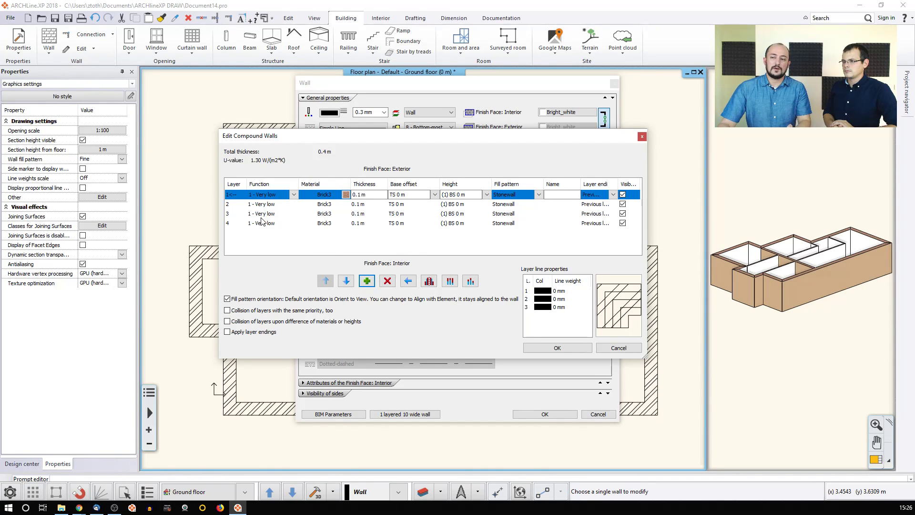
click(294, 195)
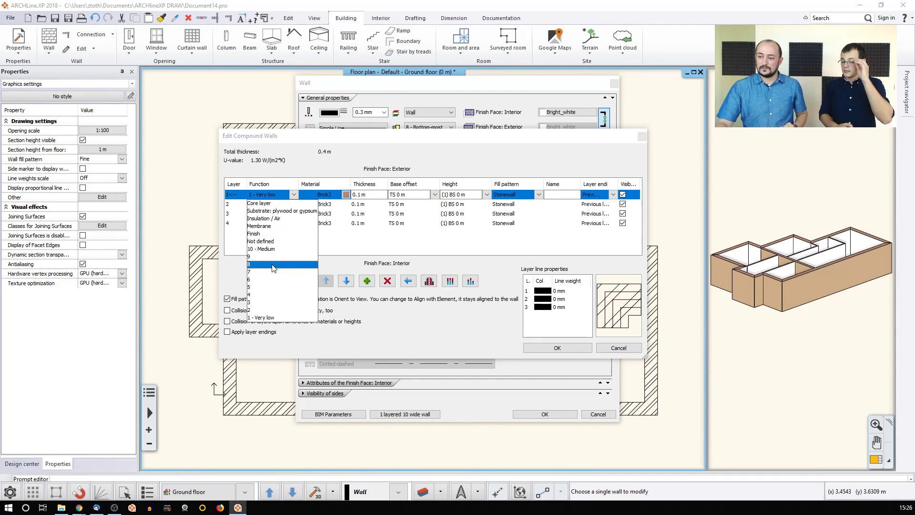
click(304, 162)
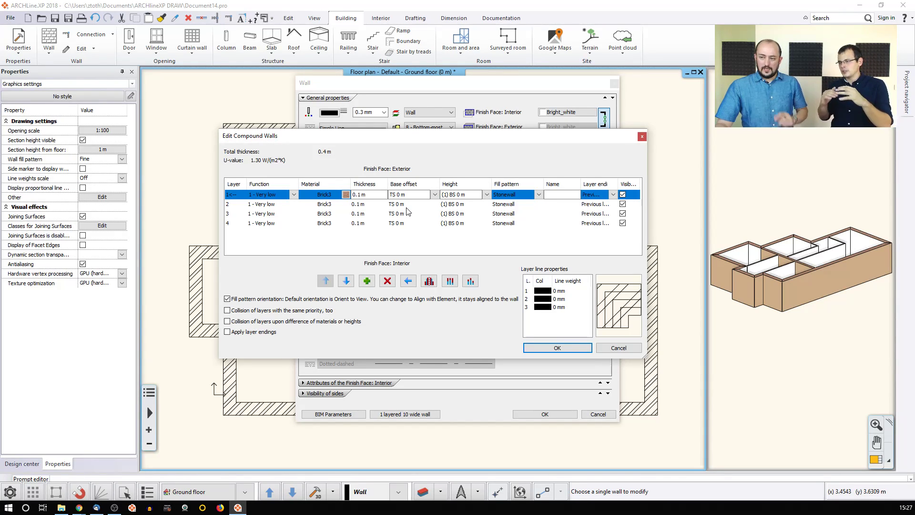
Step: Set layer 1's bottom bound to FF - Finish Floor in its height parameters
click(434, 195)
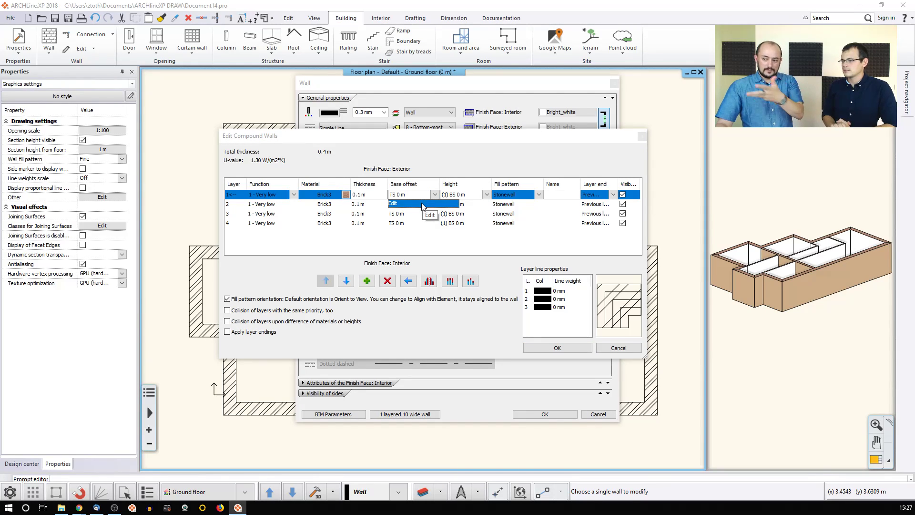
click(422, 204)
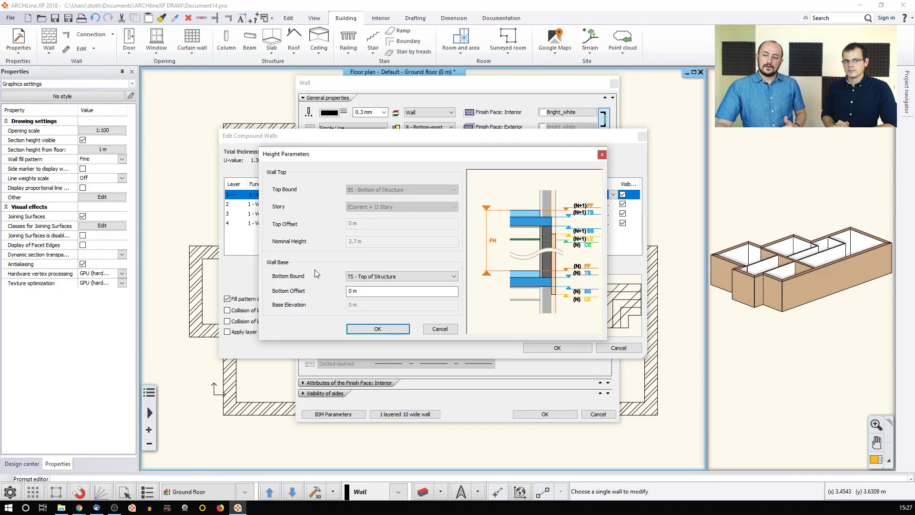
click(429, 280)
click(403, 297)
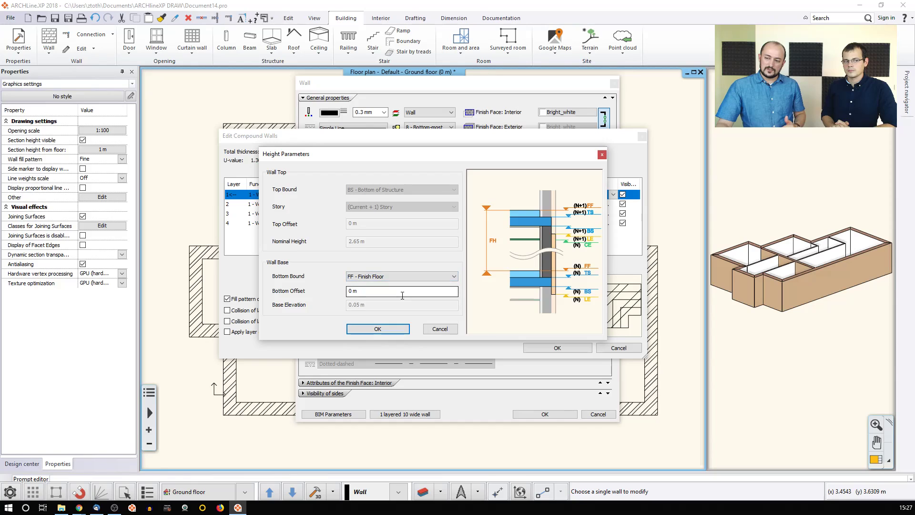
click(385, 330)
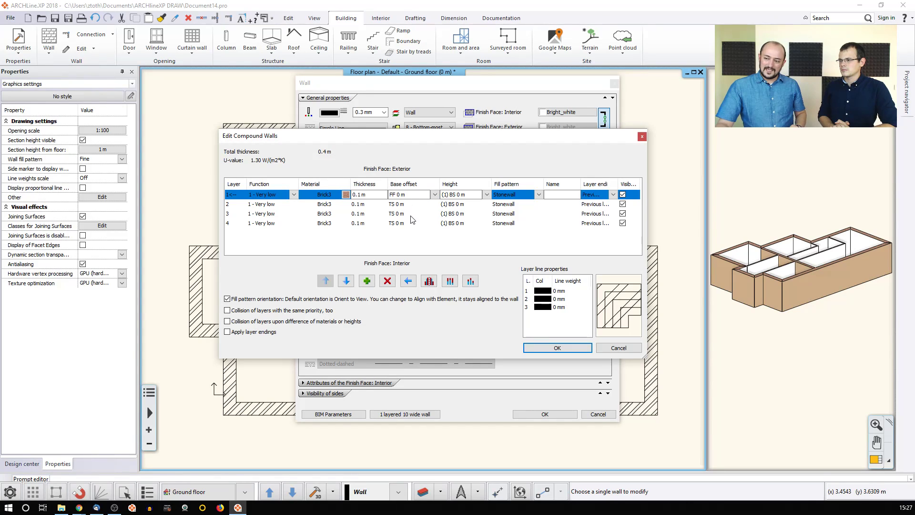
Step: Set the base offset of layers 2 and 3 to FF 0 m
click(434, 206)
click(435, 204)
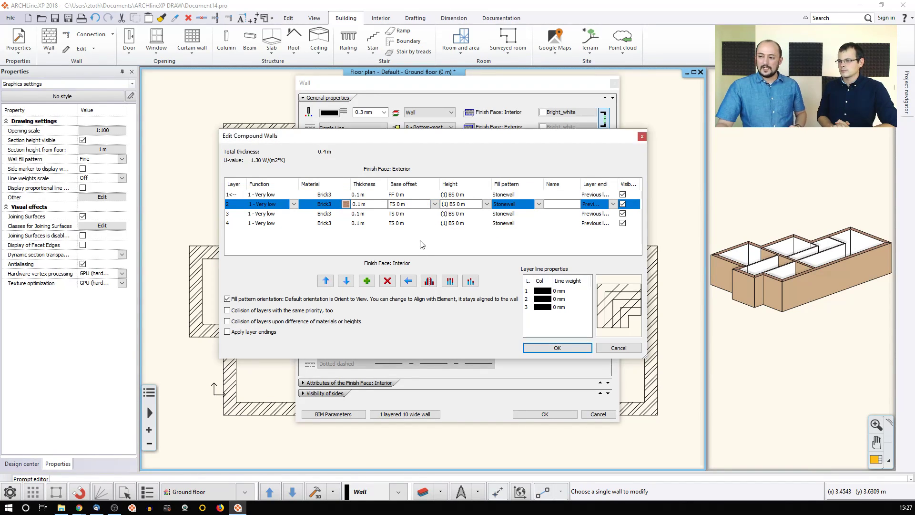
click(408, 195)
double_click(408, 196)
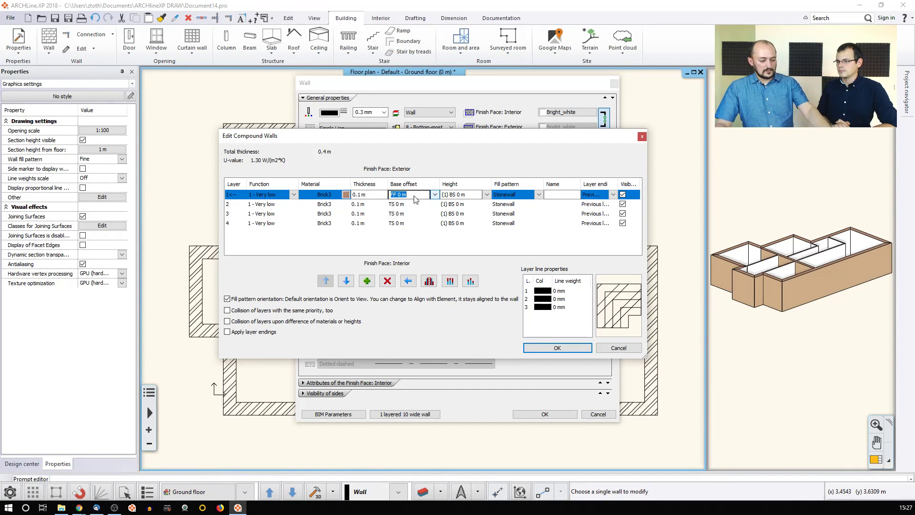
double_click(412, 204)
text(FF 0 m)
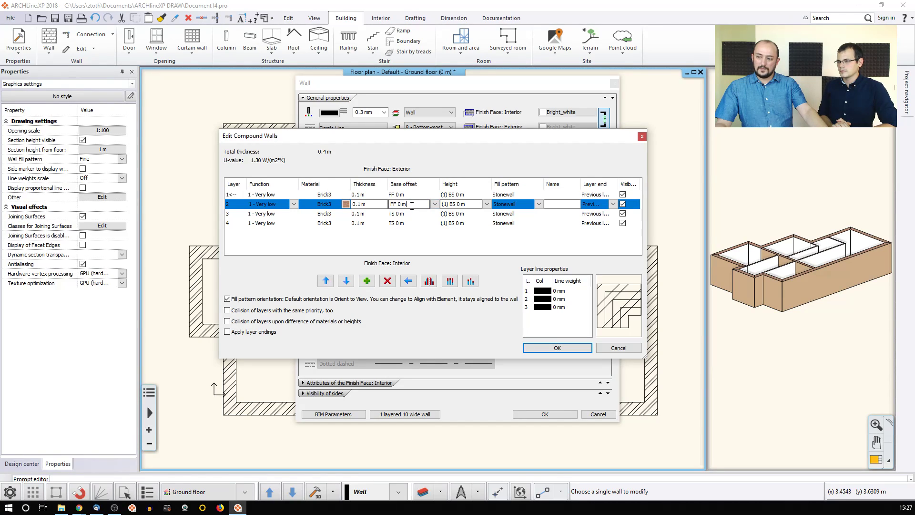
click(412, 215)
double_click(410, 215)
text(FF 0 m)
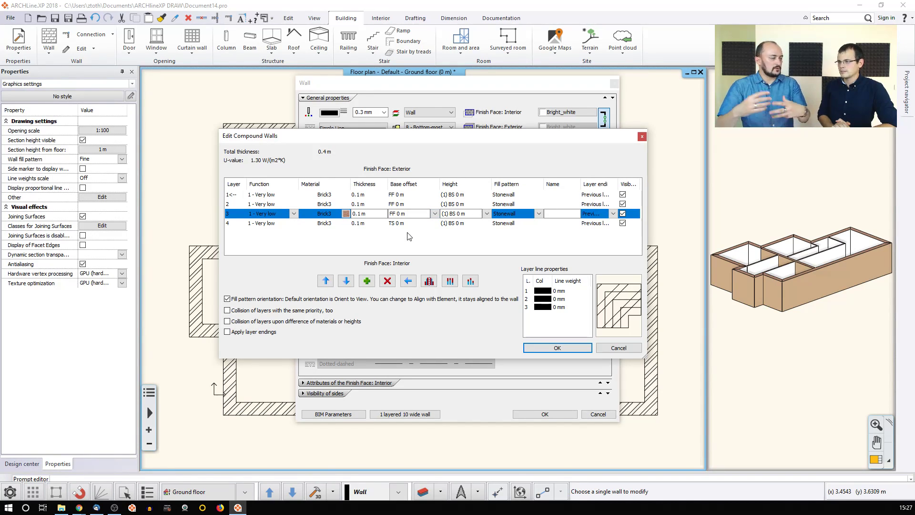
click(476, 195)
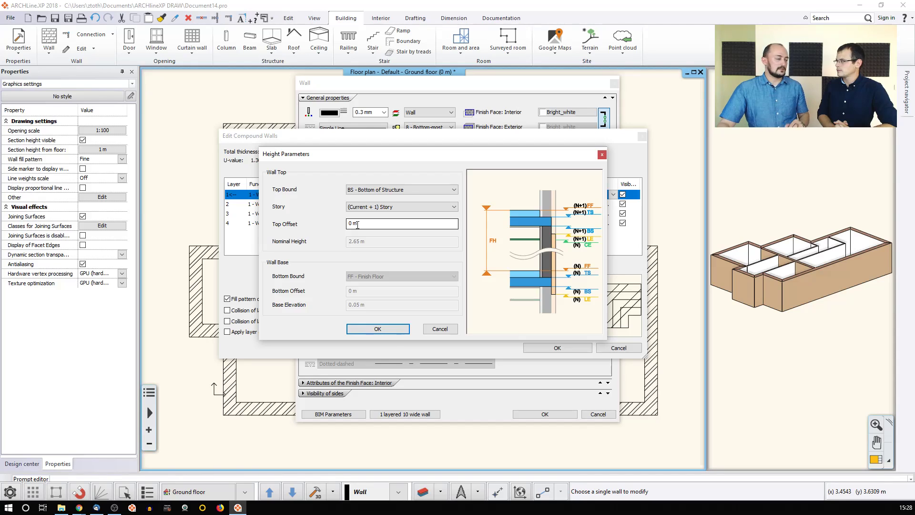
click(382, 328)
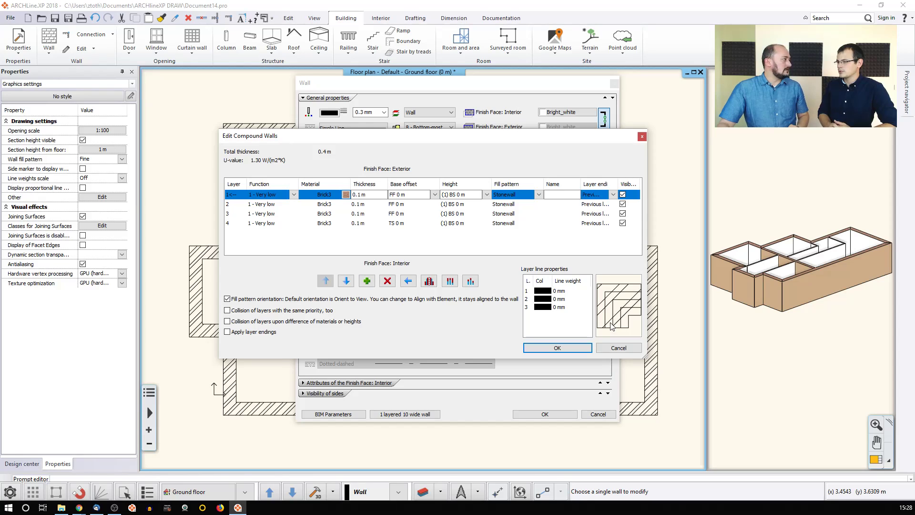
click(515, 205)
click(538, 205)
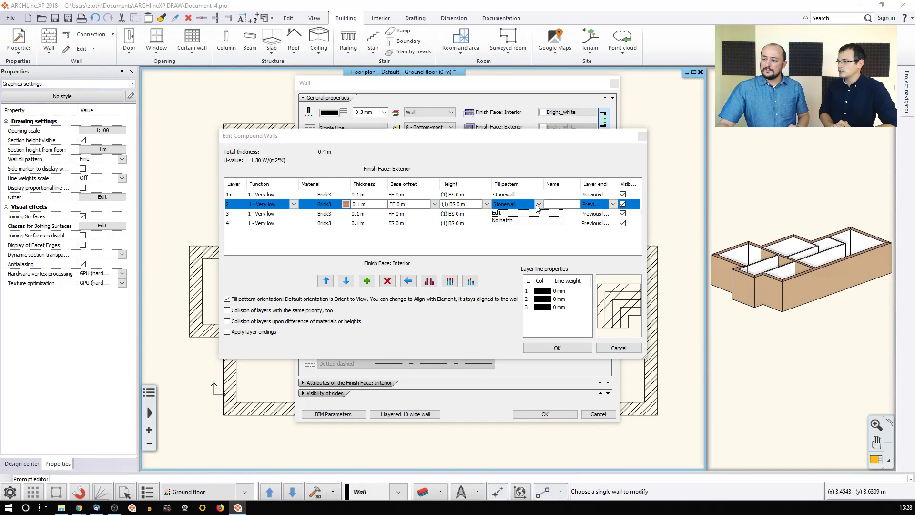
click(522, 221)
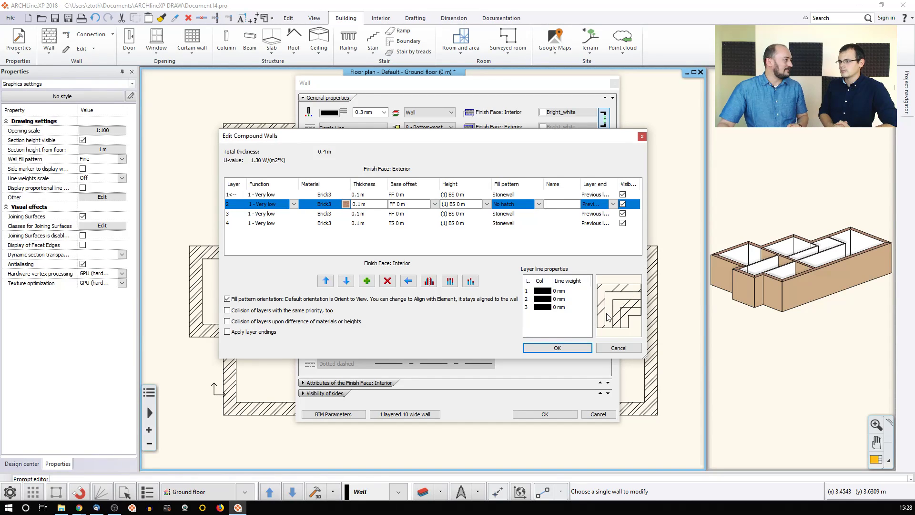
click(522, 214)
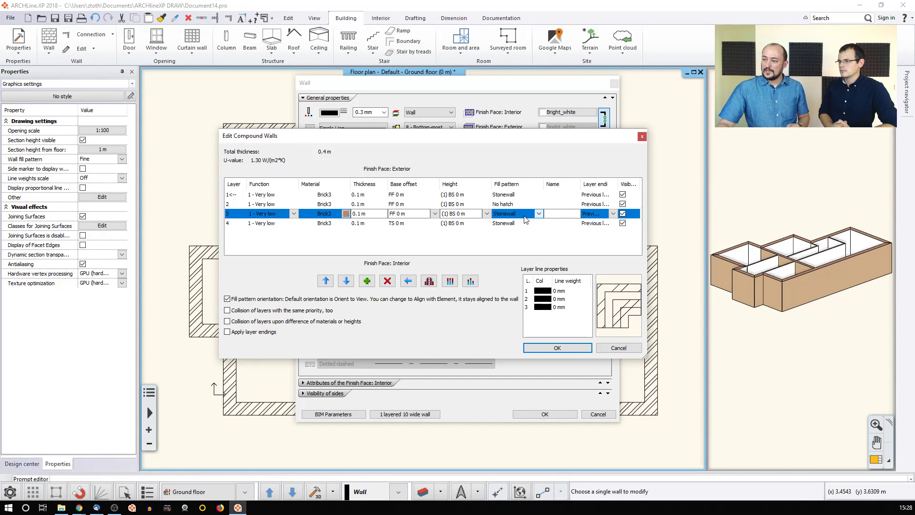
click(539, 214)
click(511, 223)
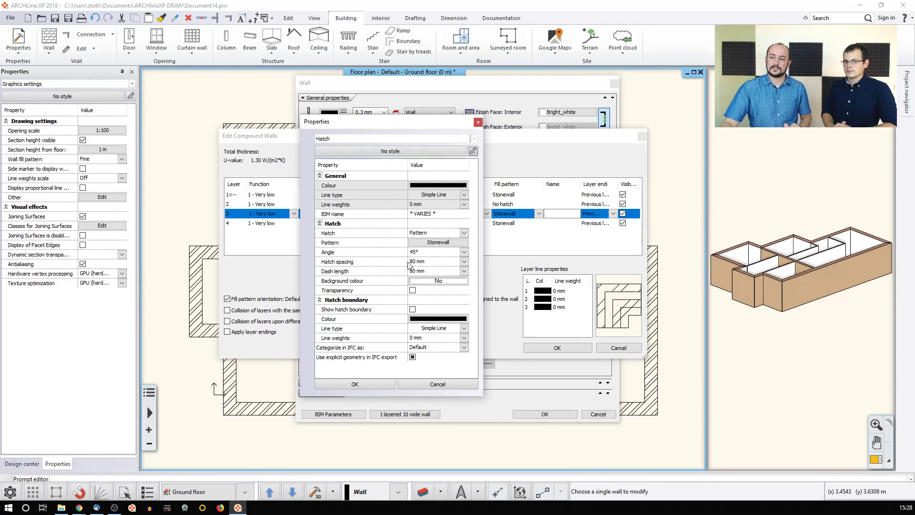
click(417, 385)
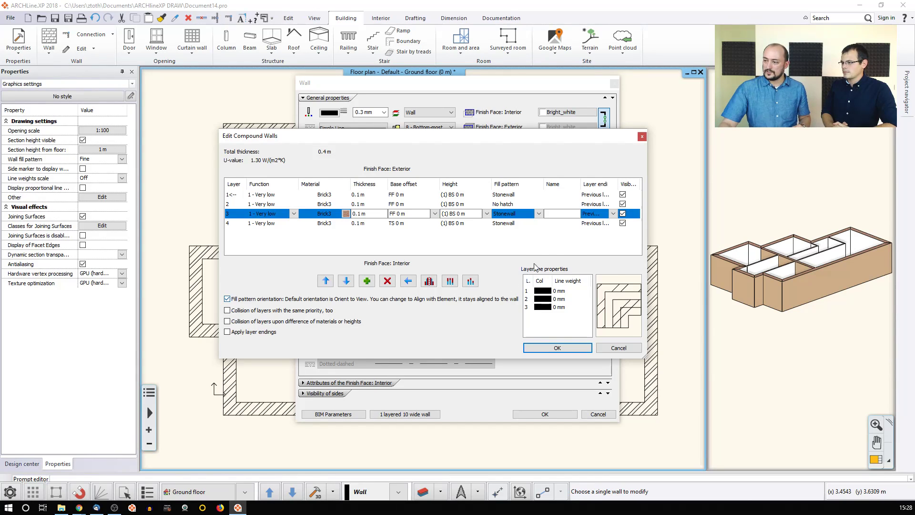
click(564, 195)
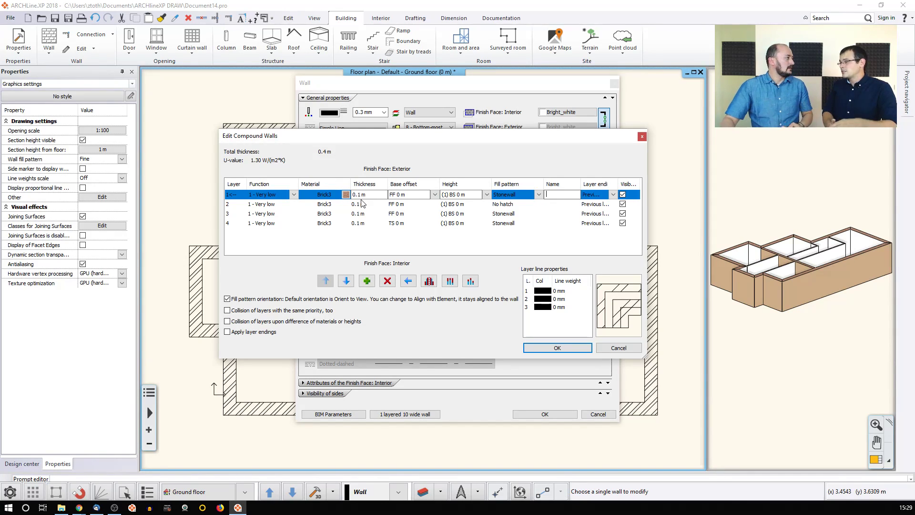
Step: Inspect layer 1's Layer ending choices and toggle layer 2's visibility off and back on
click(613, 195)
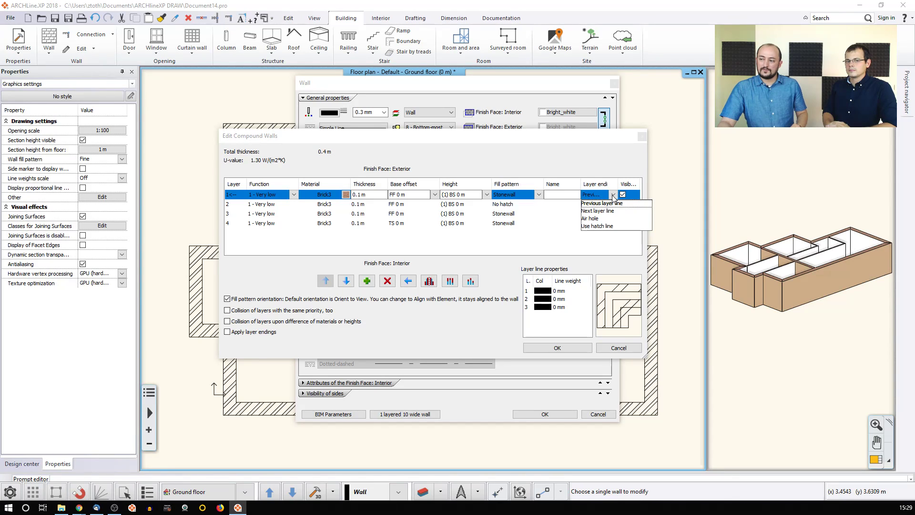
click(596, 164)
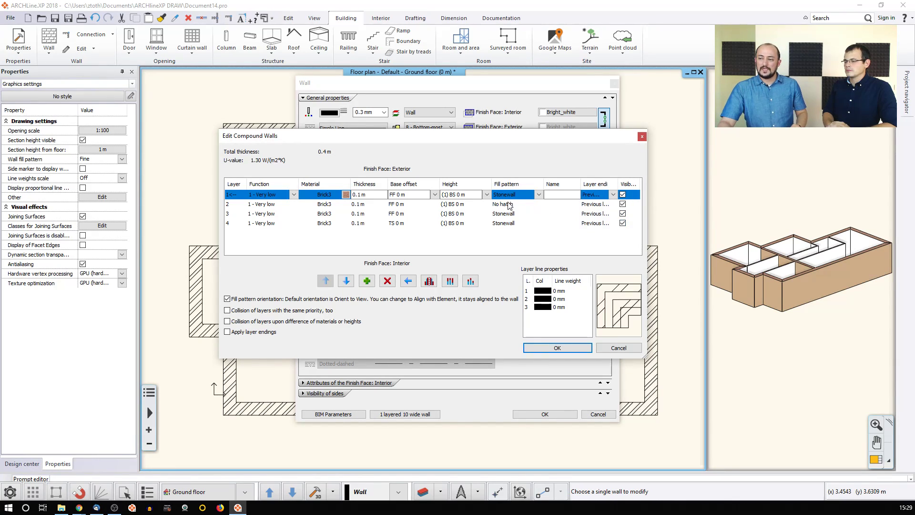
click(622, 205)
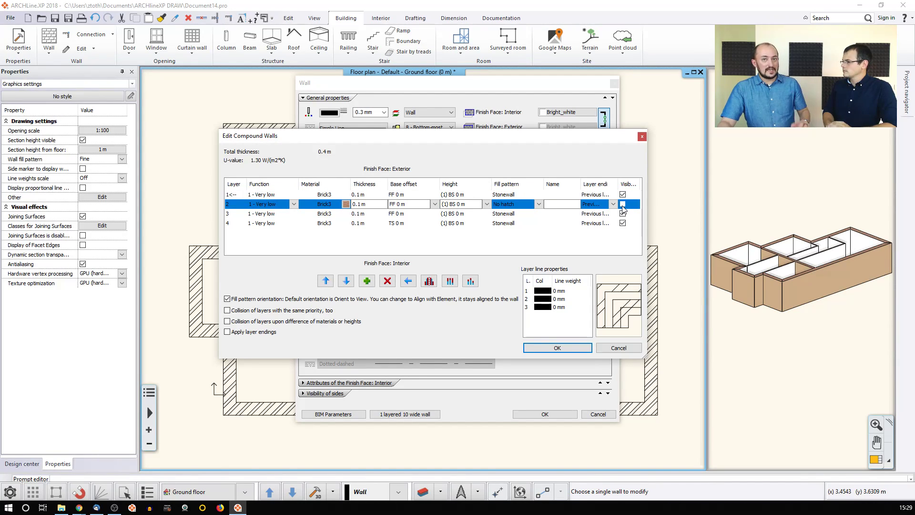
click(623, 205)
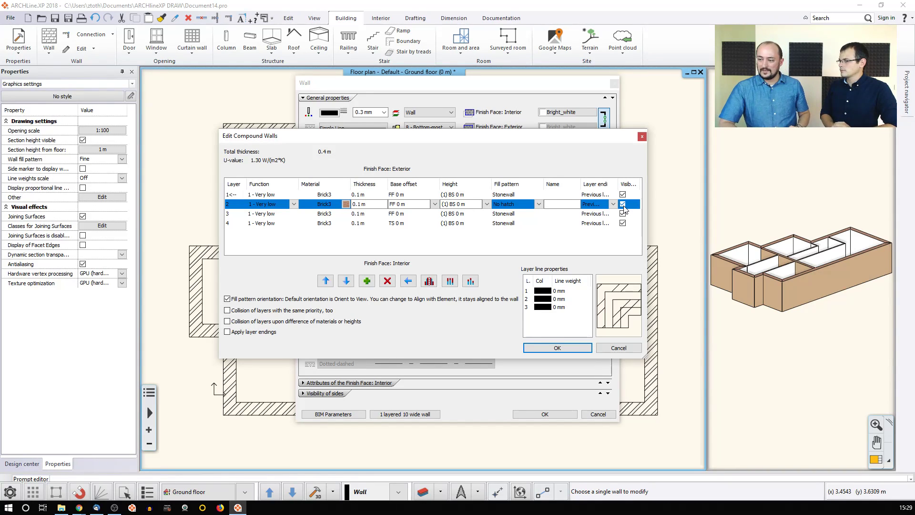
Step: Cancel the wall dialogs unchanged and draw a short straight wall above the plan
click(627, 347)
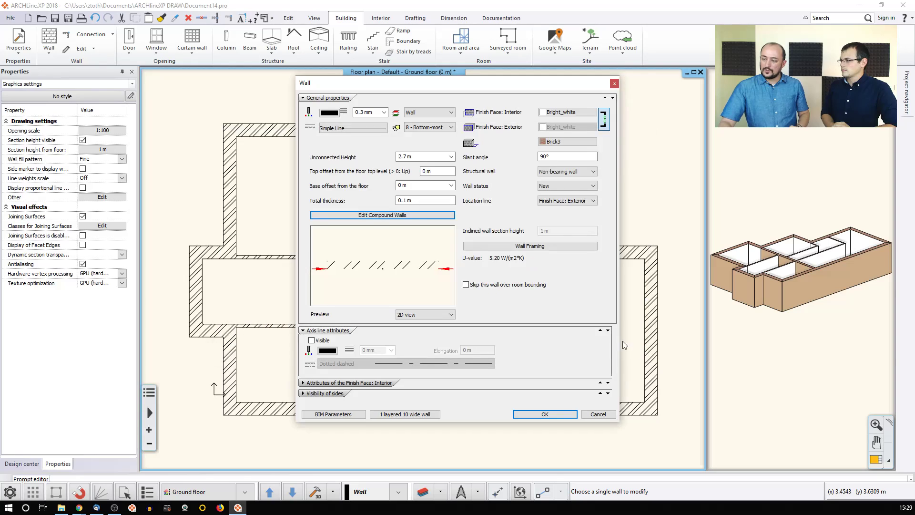
click(598, 414)
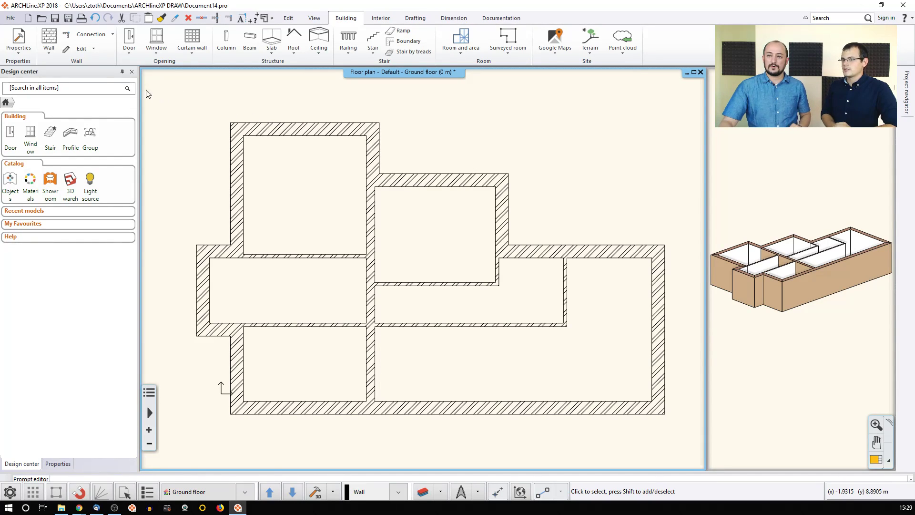
click(49, 52)
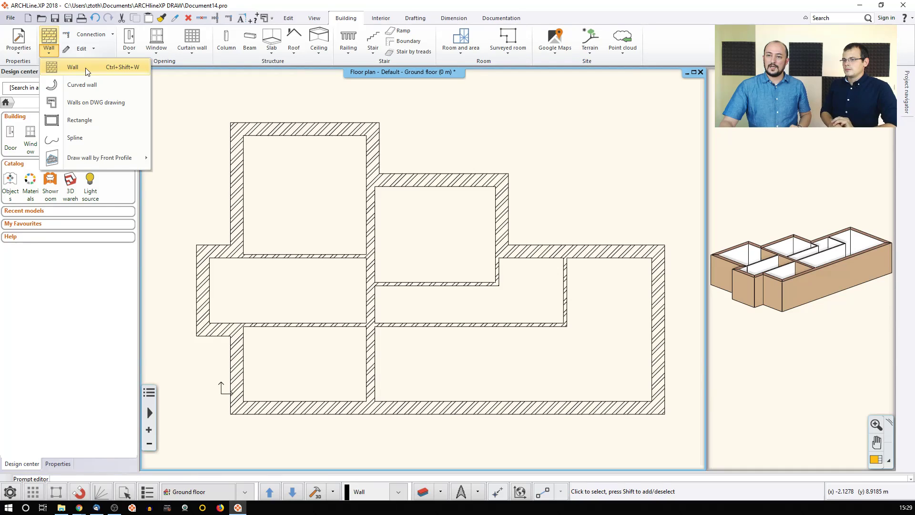
click(84, 68)
click(434, 145)
click(516, 147)
key(Escape)
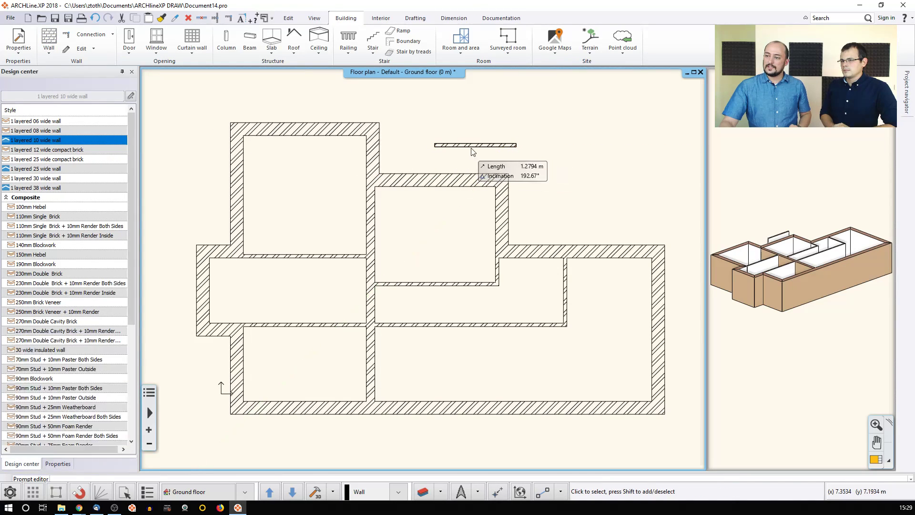
Step: Give the new wall a second compound layer 0.01 m thick
click(472, 146)
click(491, 182)
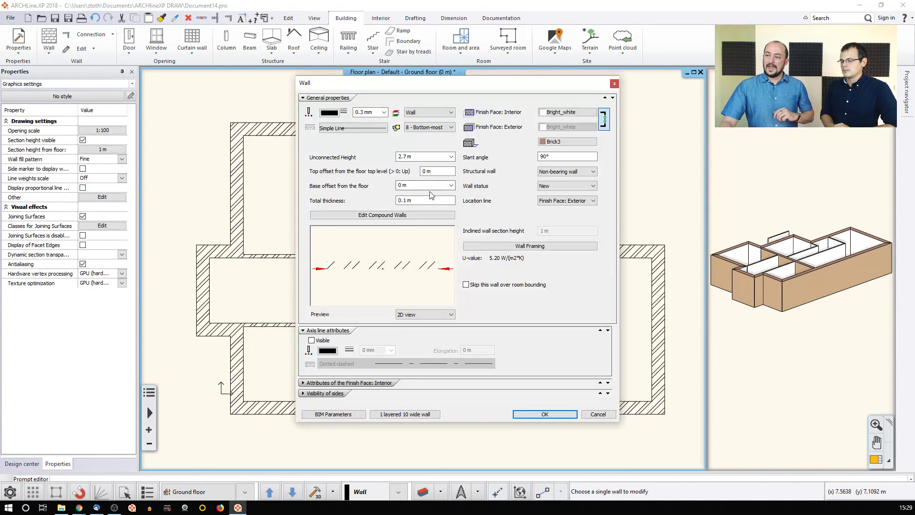
click(398, 215)
click(366, 281)
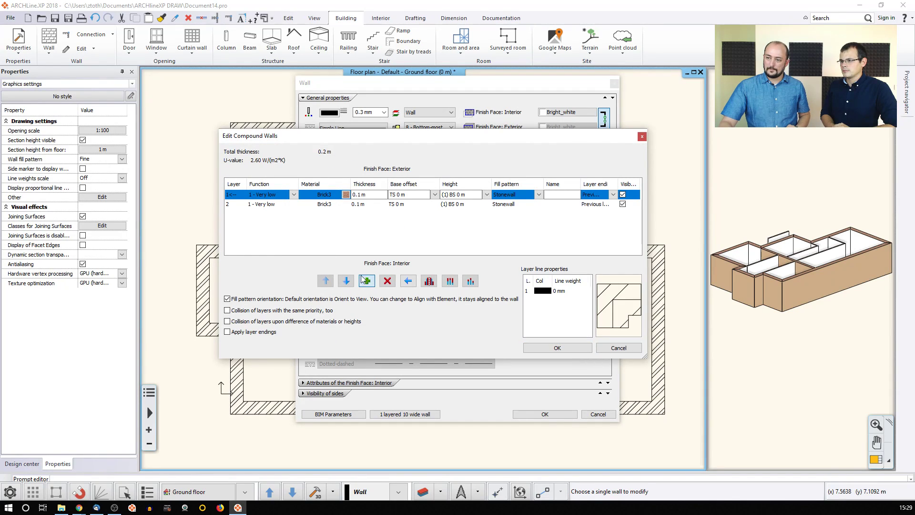
click(344, 204)
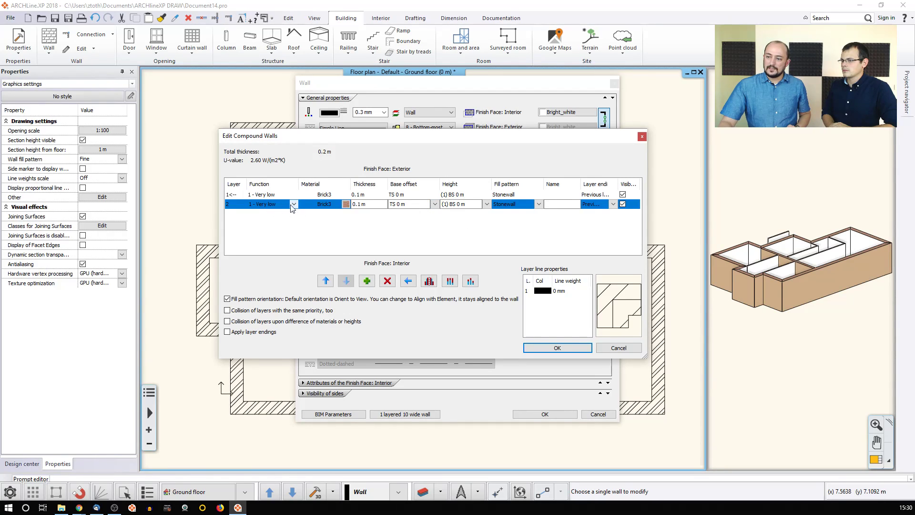
click(366, 205)
click(360, 205)
text(0)
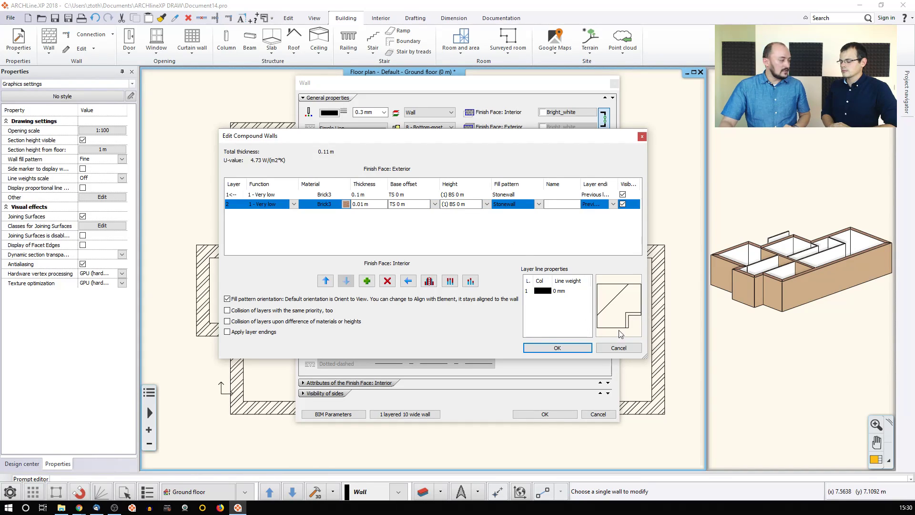
Step: Name the second layer Render and the first layer Brickwall
click(547, 205)
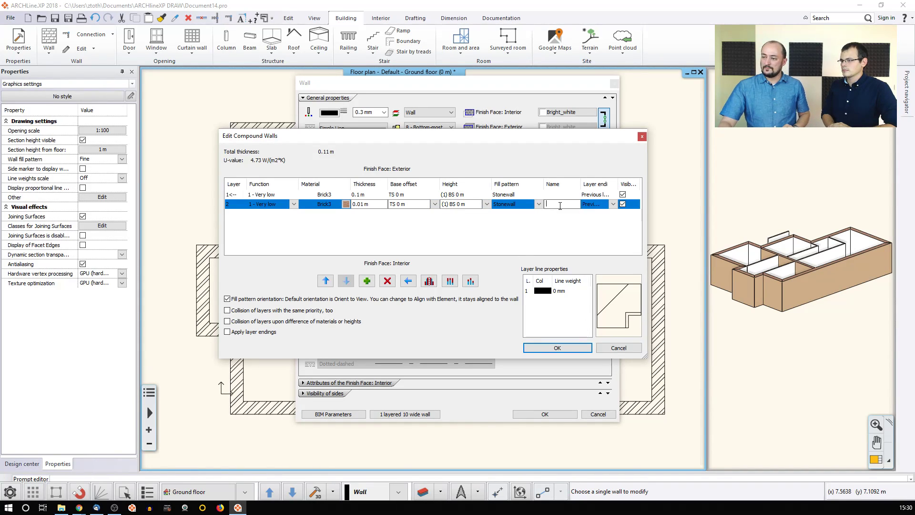
text(Render)
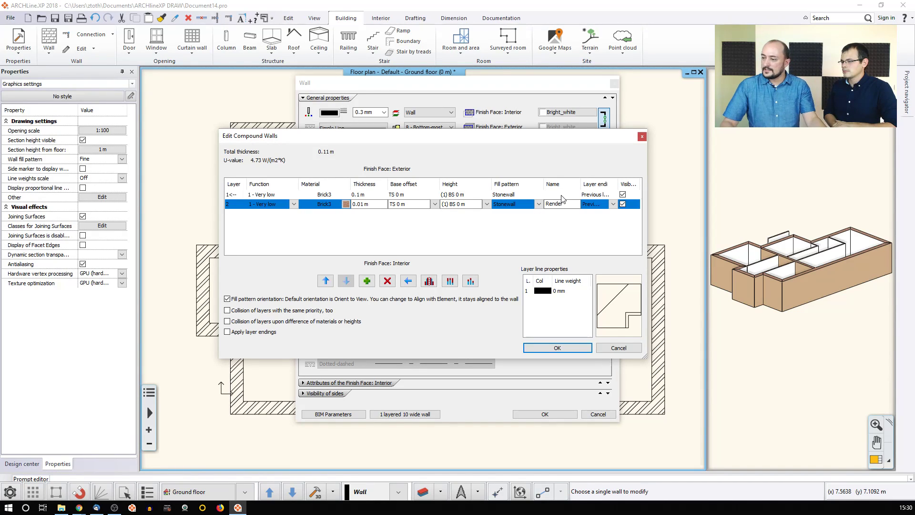
click(561, 194)
text(Bri)
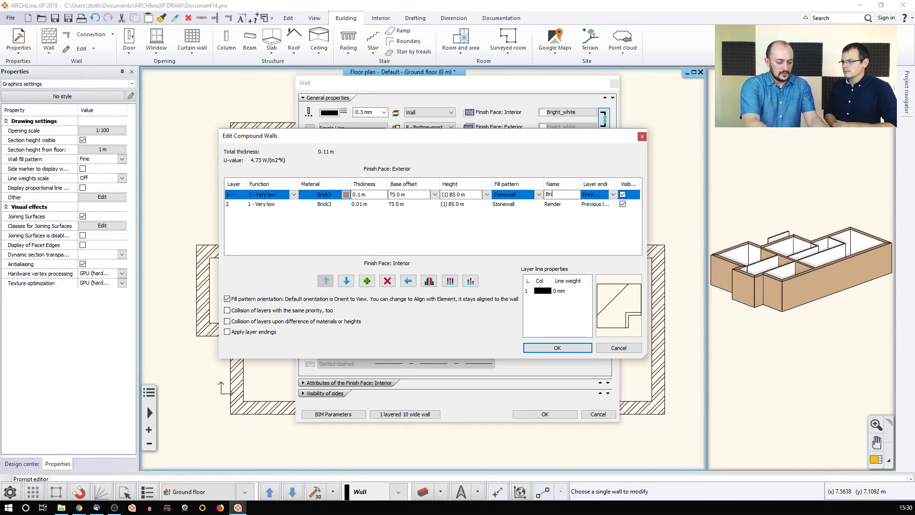
text(ckwall)
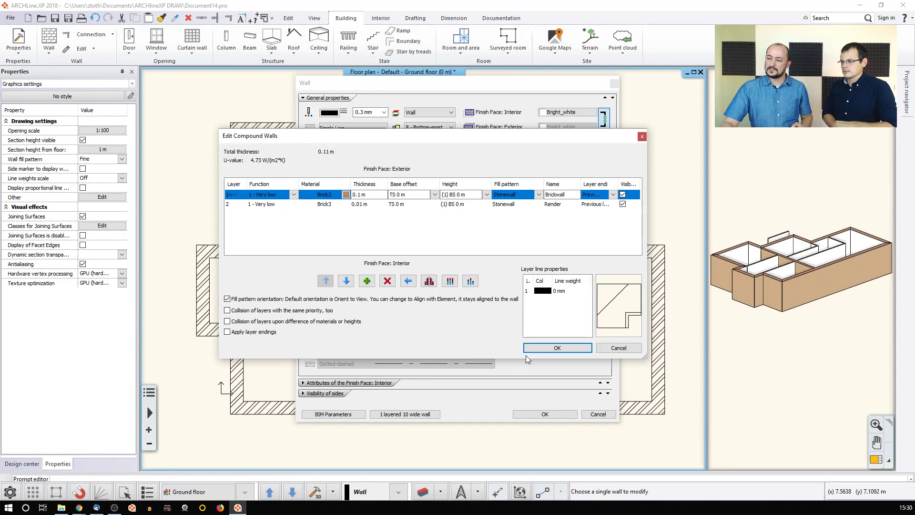
Step: Apply the 0.11 m Brickwall plus Render build-up and show the wall style list
click(545, 348)
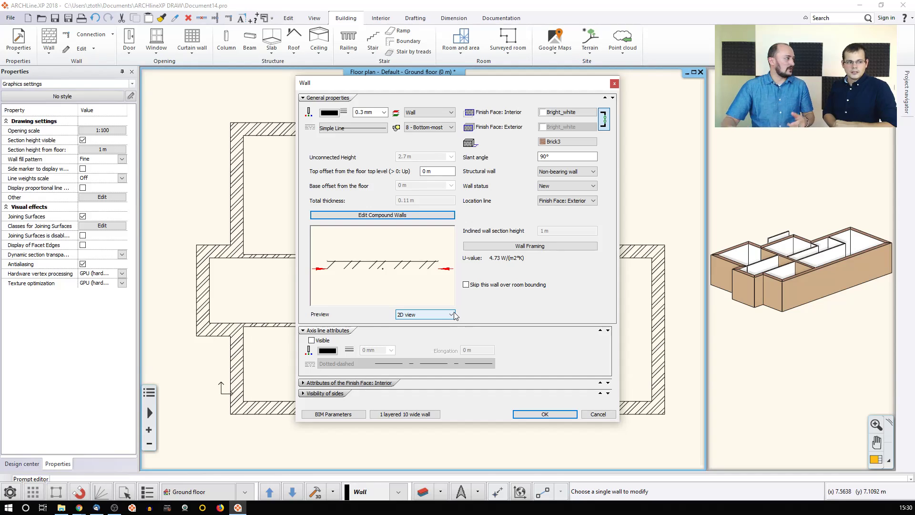
click(406, 414)
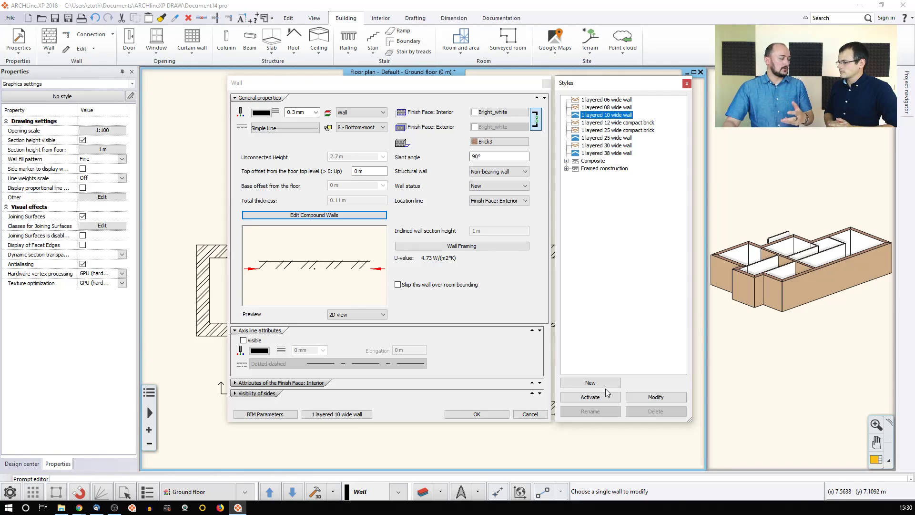
Step: Create a new wall style named '2 layered 11 wide wall' and save it
click(572, 383)
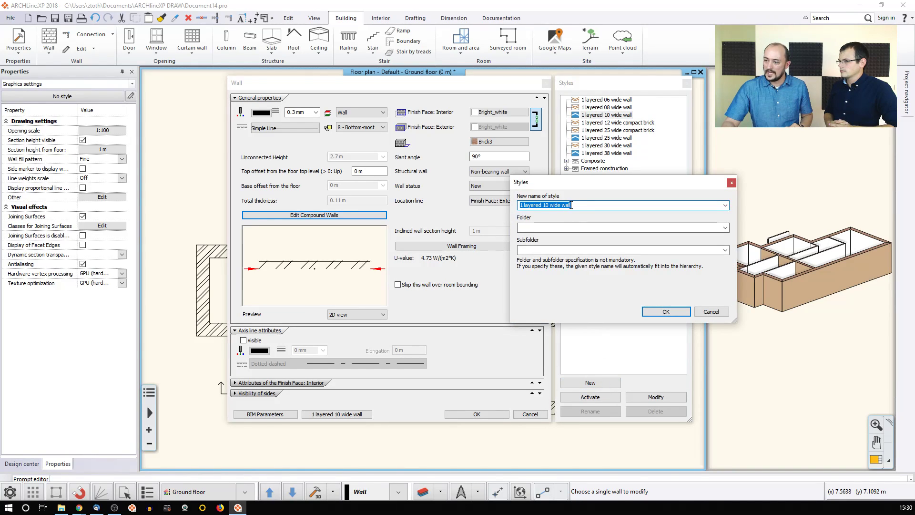
click(571, 205)
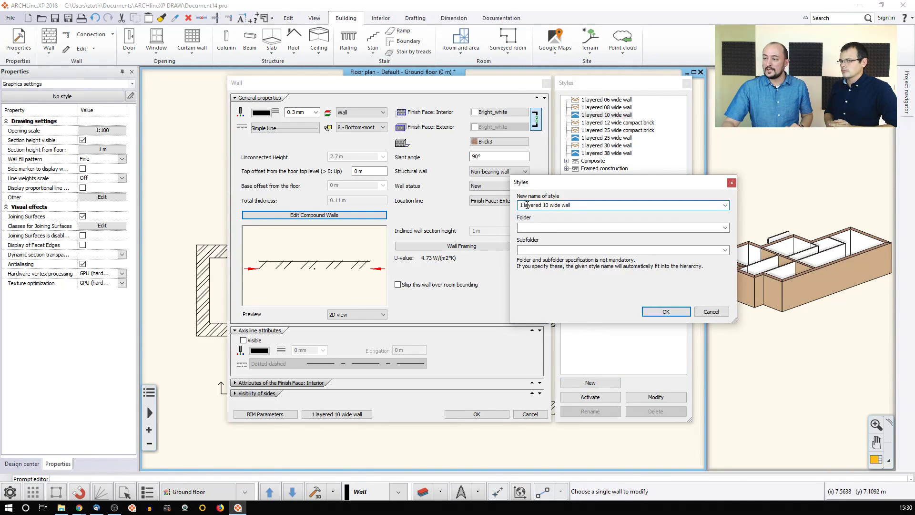
text(2)
drag(549, 205, 575, 205)
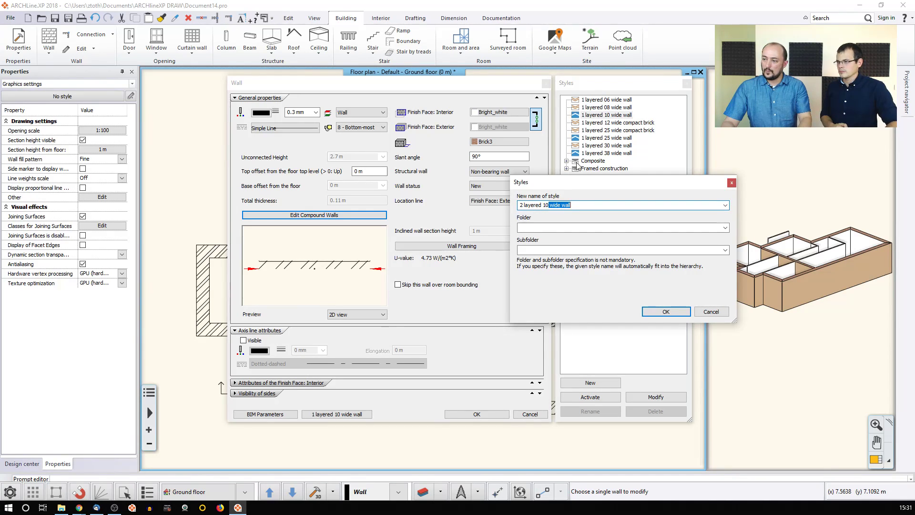
click(547, 205)
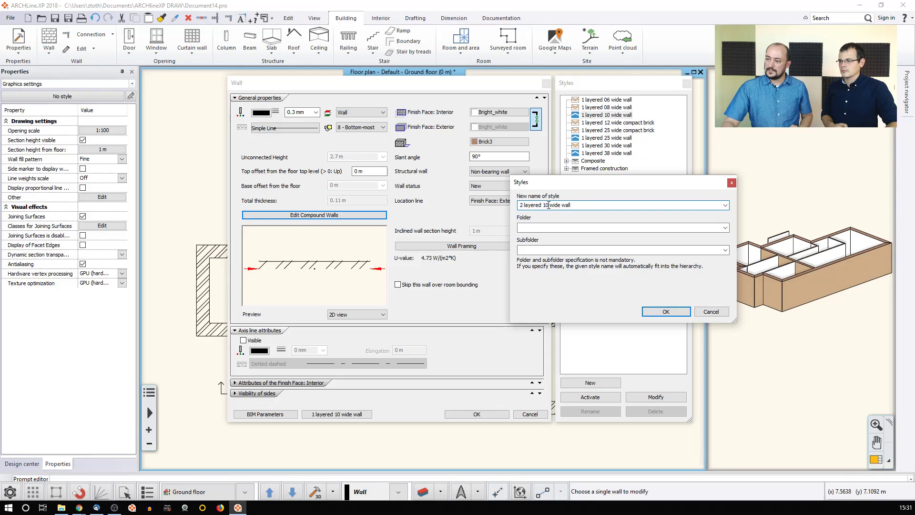
key(Delete)
text(1)
click(574, 205)
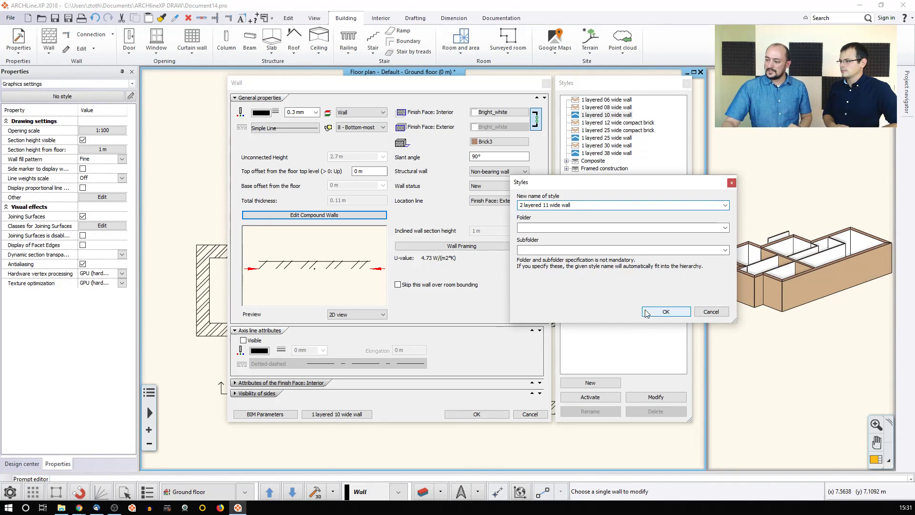
click(666, 311)
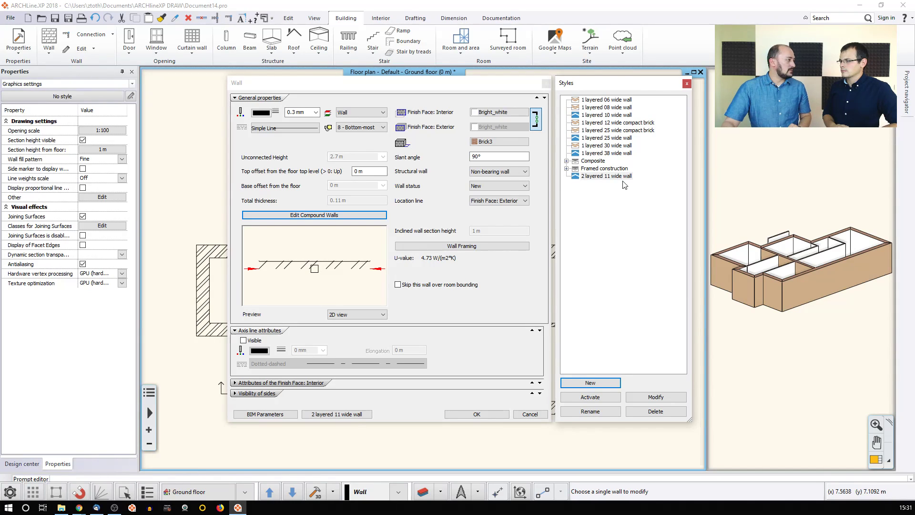
Step: Confirm the Wall dialog and start a straight wall using the '2 layered 11 wide wall' style
click(482, 414)
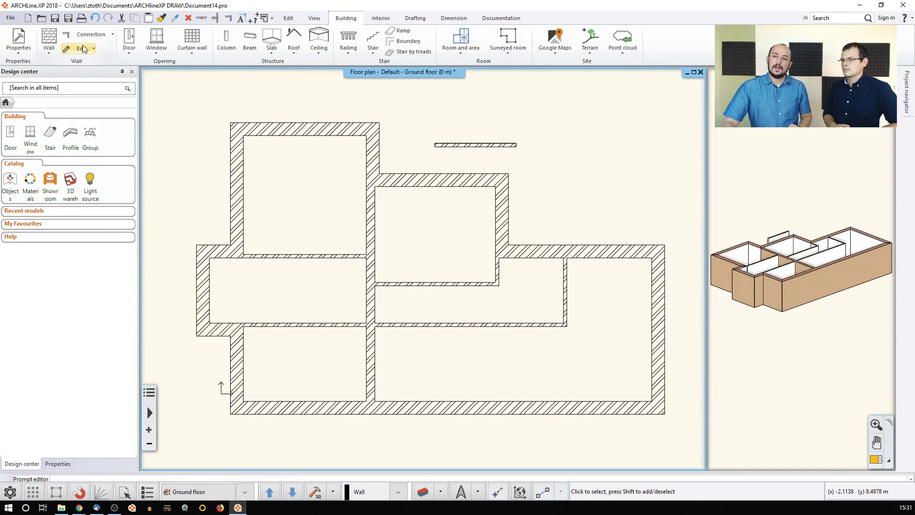
click(51, 51)
click(64, 70)
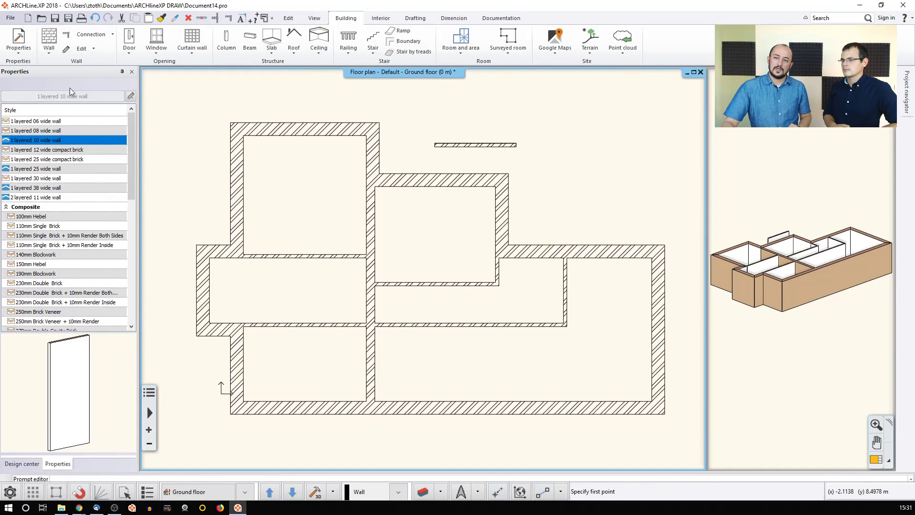
click(20, 197)
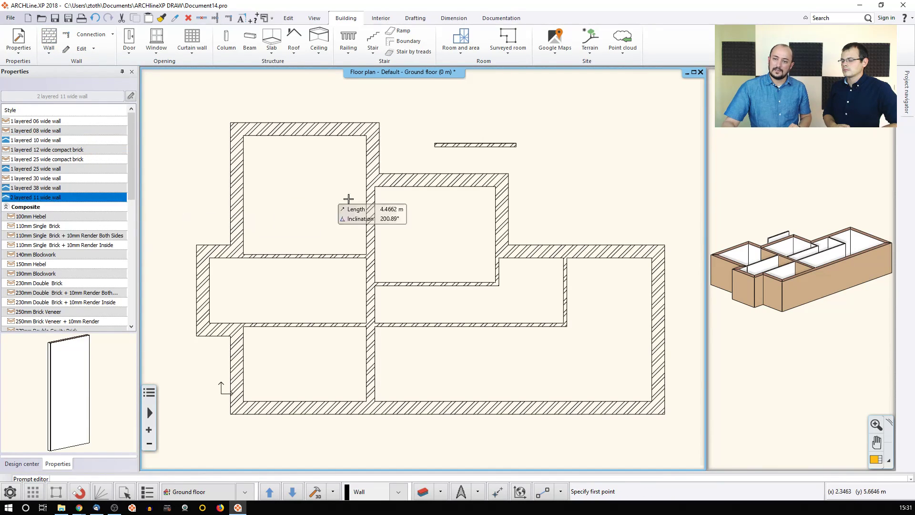
Step: Draw a horizontal wall to the right of the earlier short wall, then show the '2 layered 11 wide wall' style's options
click(543, 143)
click(625, 143)
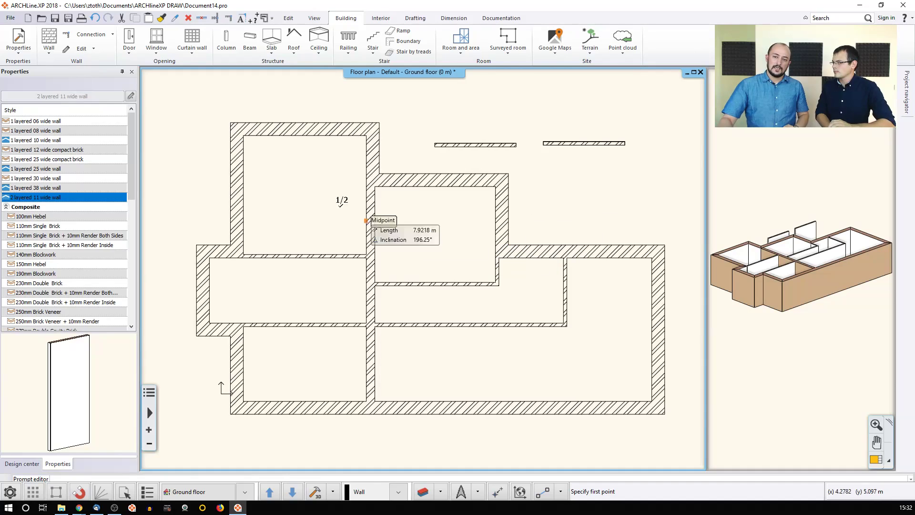
right_click(48, 200)
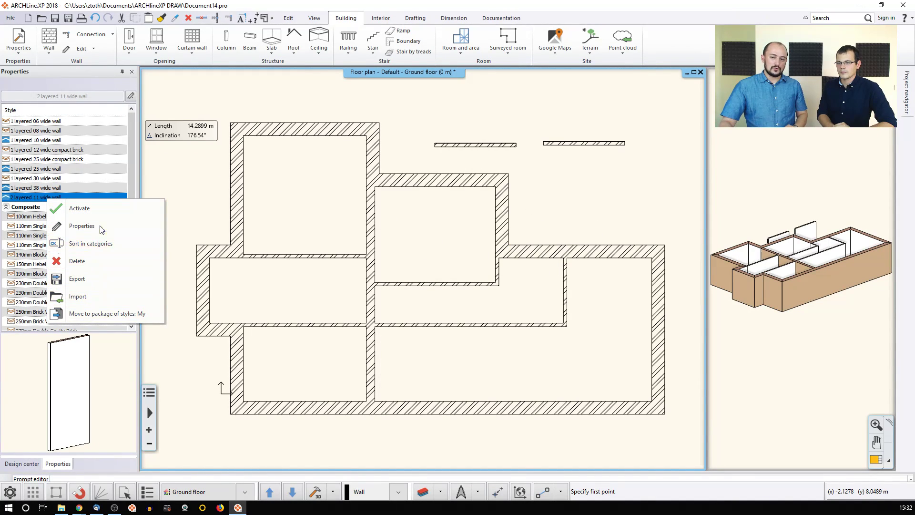
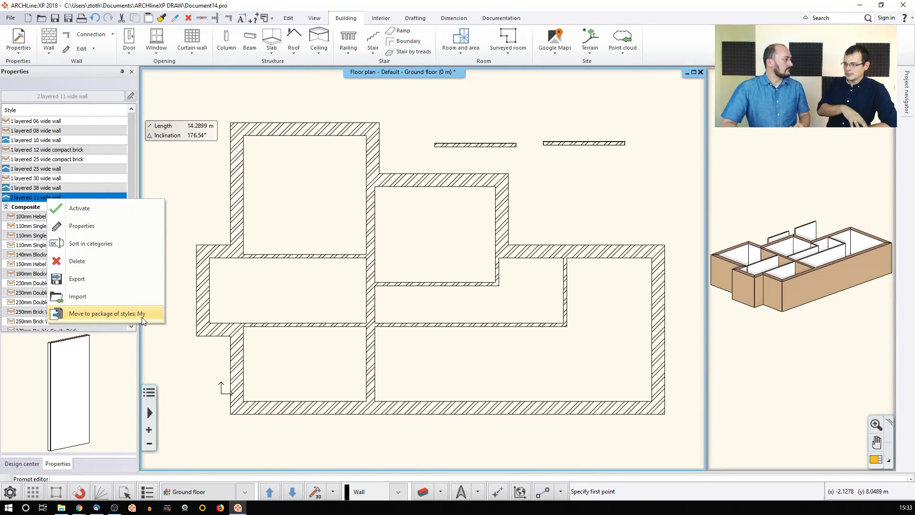
Step: Move the two-layer wall style into a style package, end the wall command, and undo the separate test wall
click(141, 316)
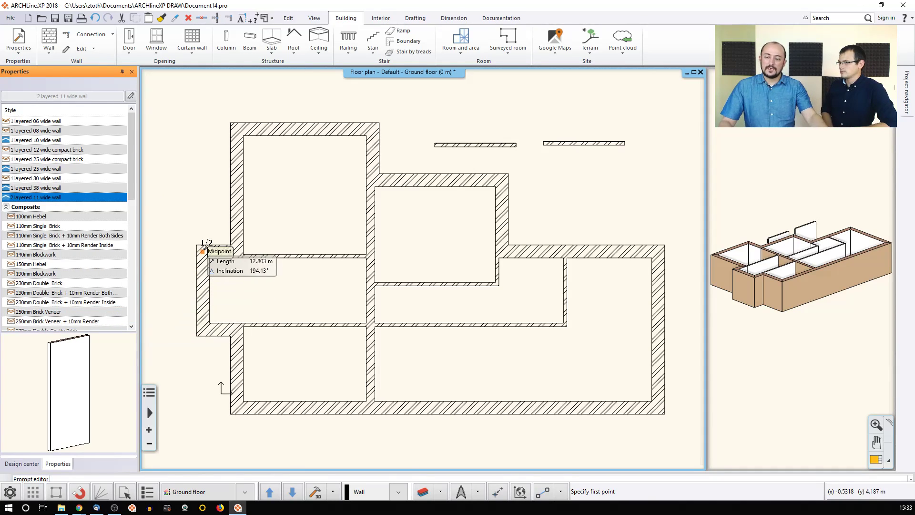
key(Escape)
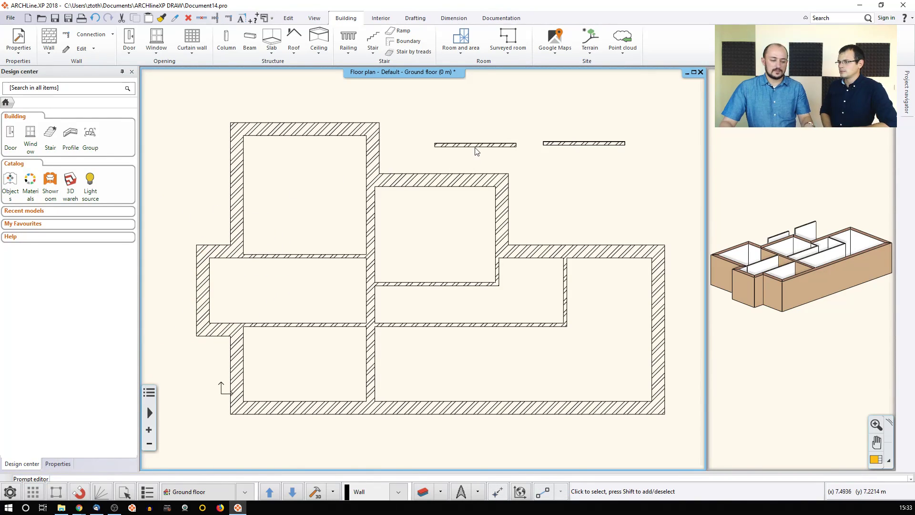
key(ctrl+z)
key(ctrl+z)
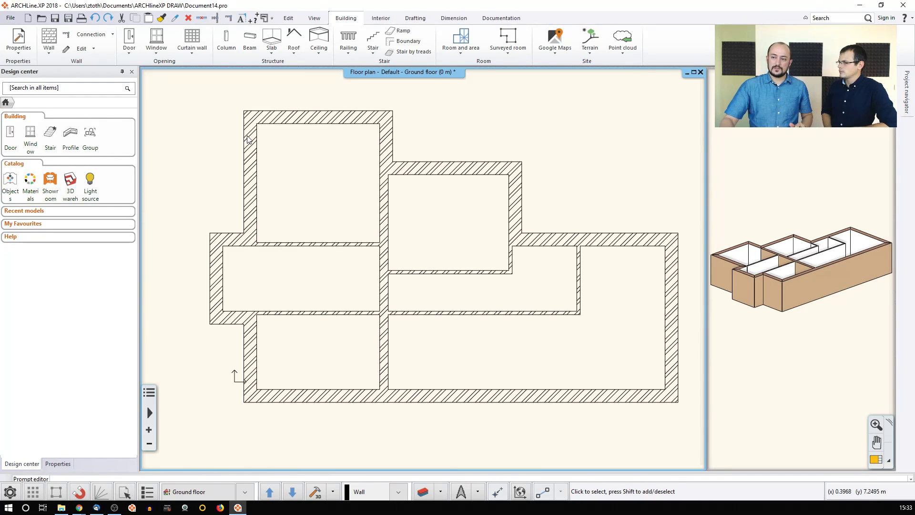
click(248, 138)
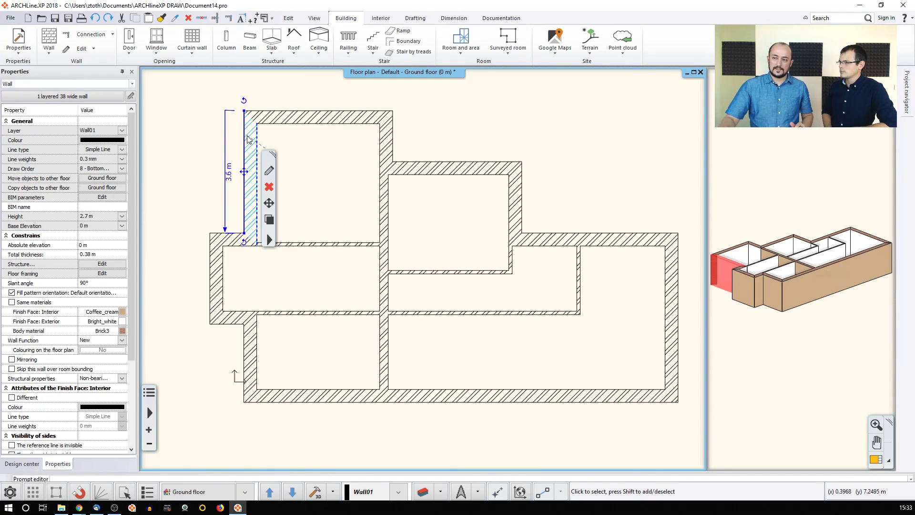
click(65, 97)
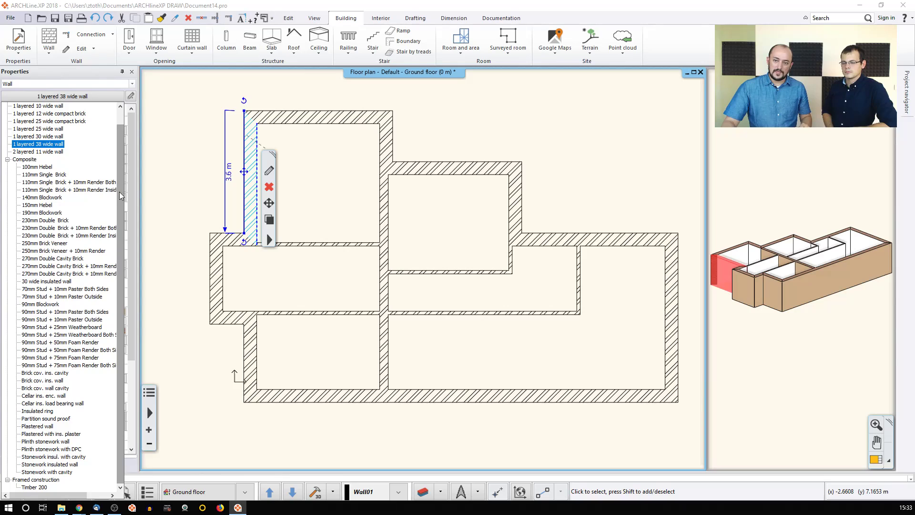
click(68, 268)
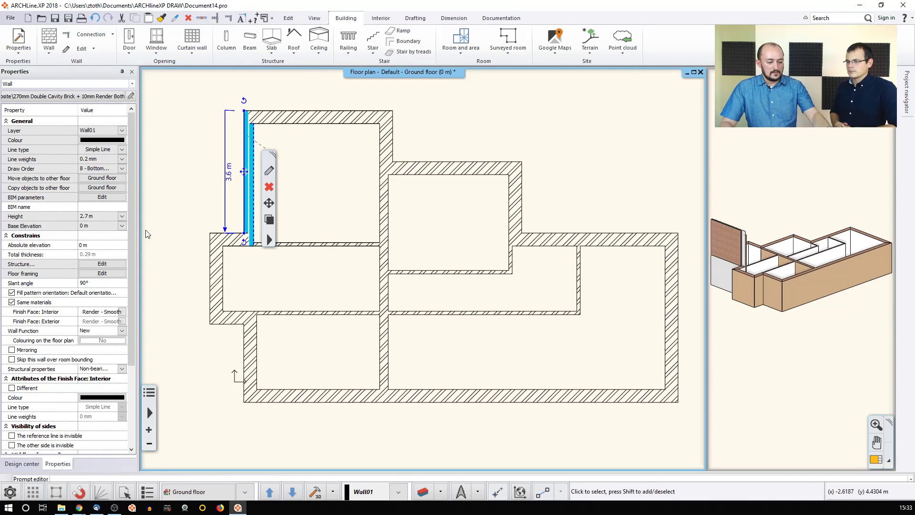
click(148, 232)
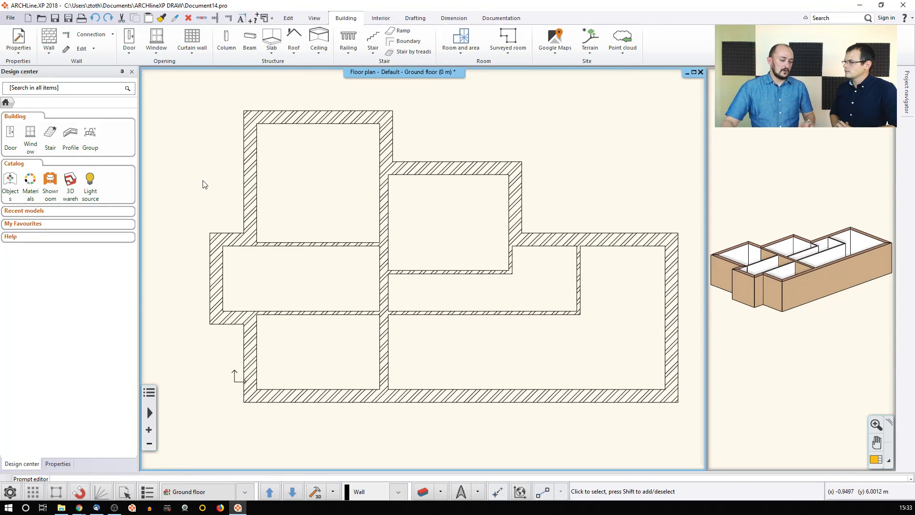
click(251, 181)
shift+click(320, 123)
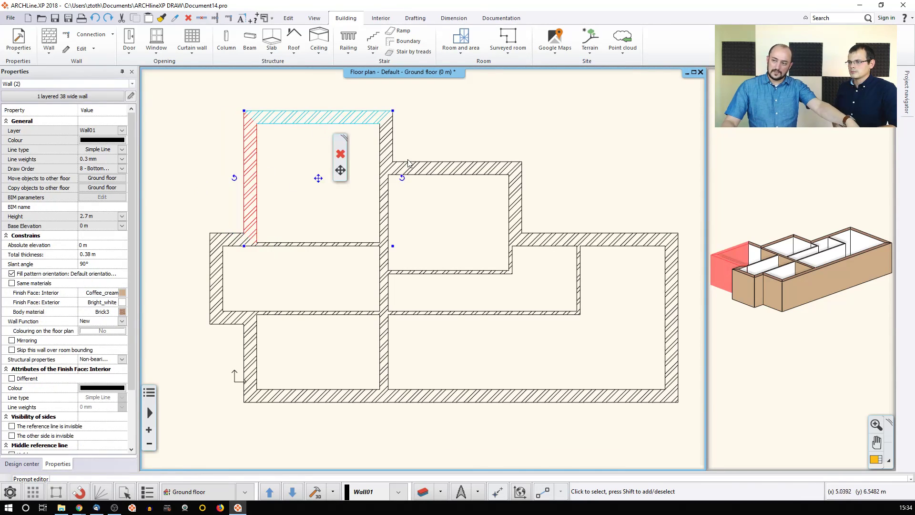
shift+click(410, 166)
shift+click(387, 157)
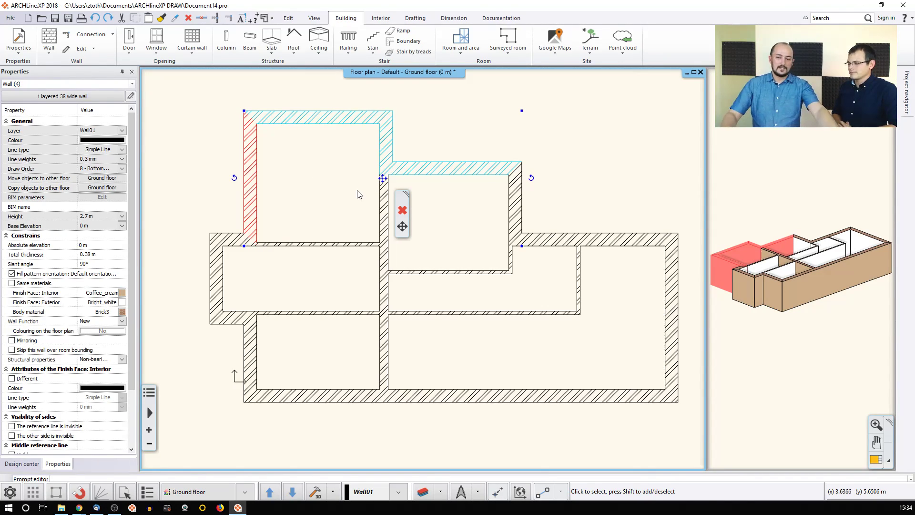
key(Escape)
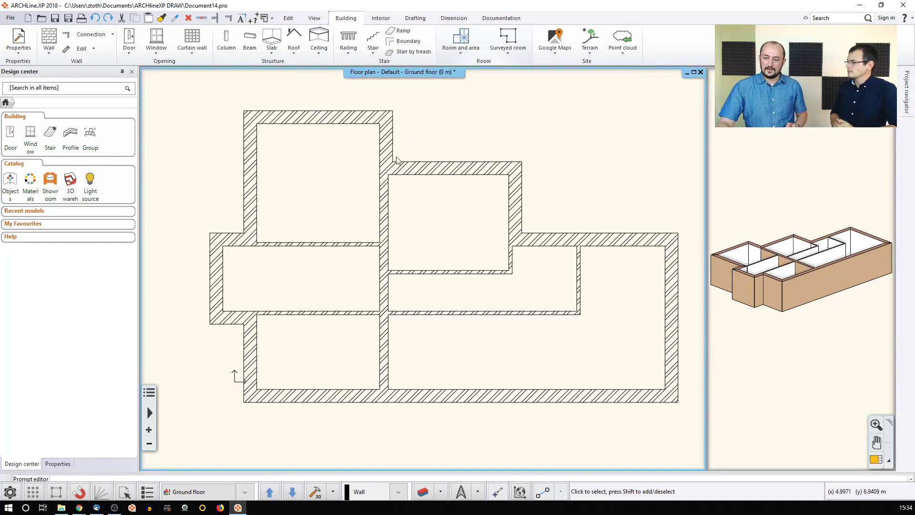
Step: Use Select by properties to pick all walls whose Wall width equals 0.38
click(127, 492)
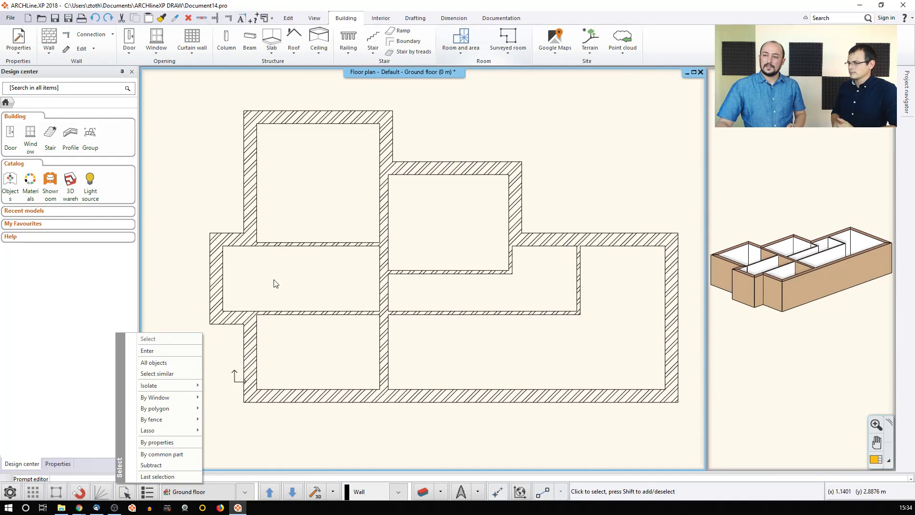
click(179, 150)
click(292, 16)
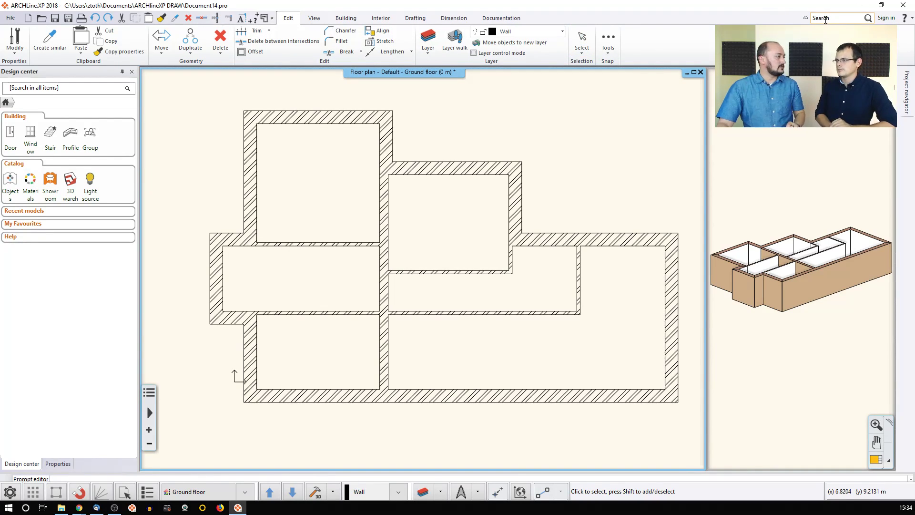
click(582, 54)
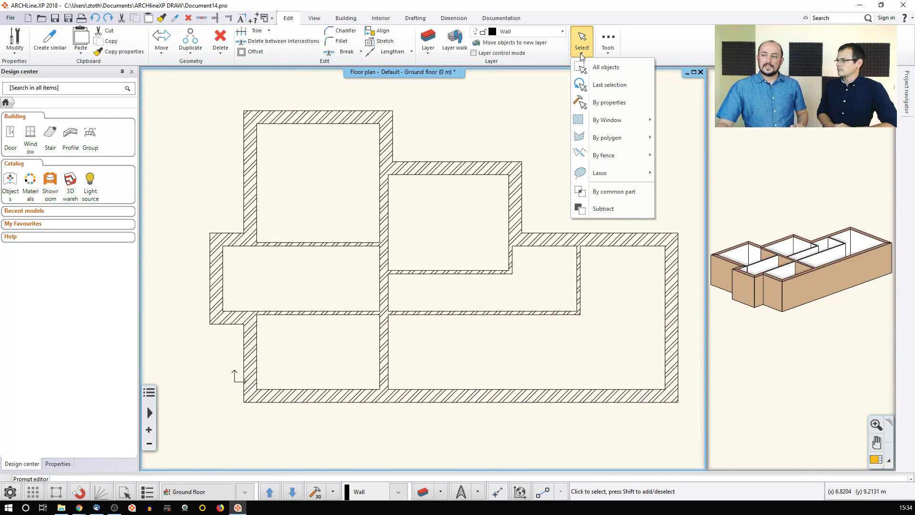
click(602, 103)
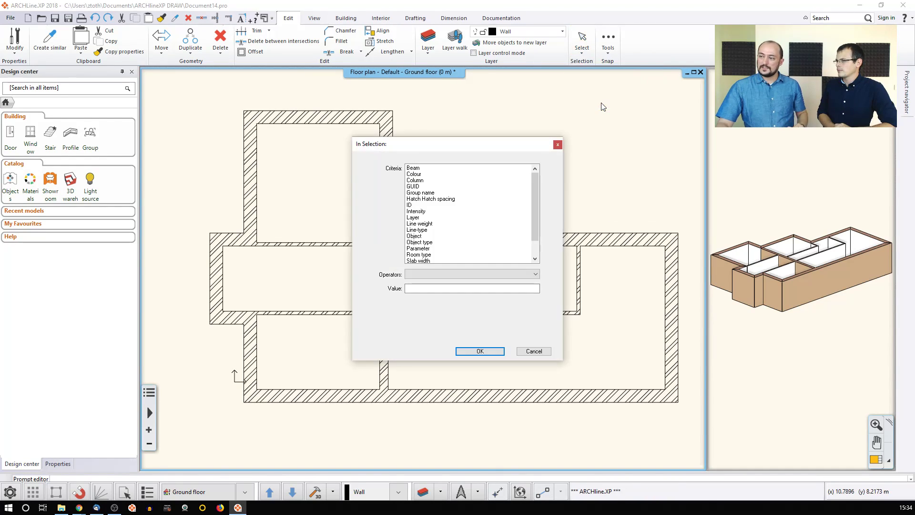
scroll(520, 226, down, 1)
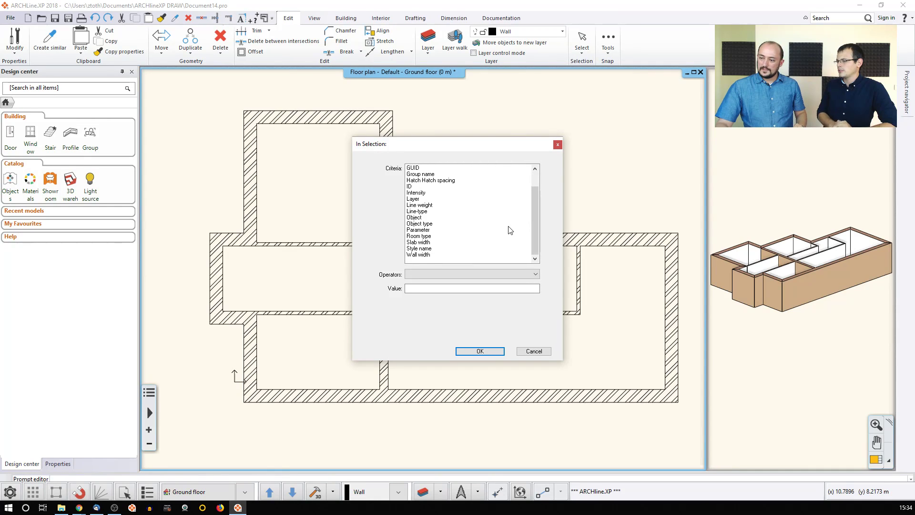
click(418, 255)
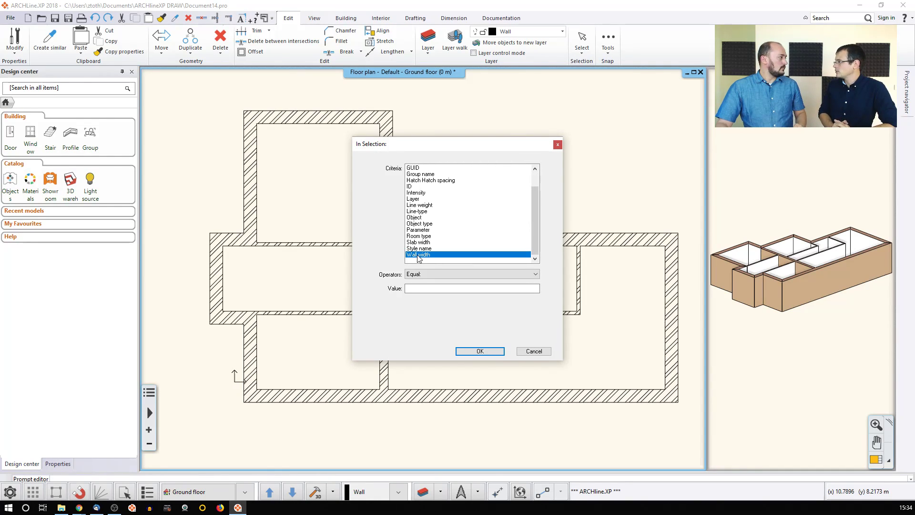
click(428, 289)
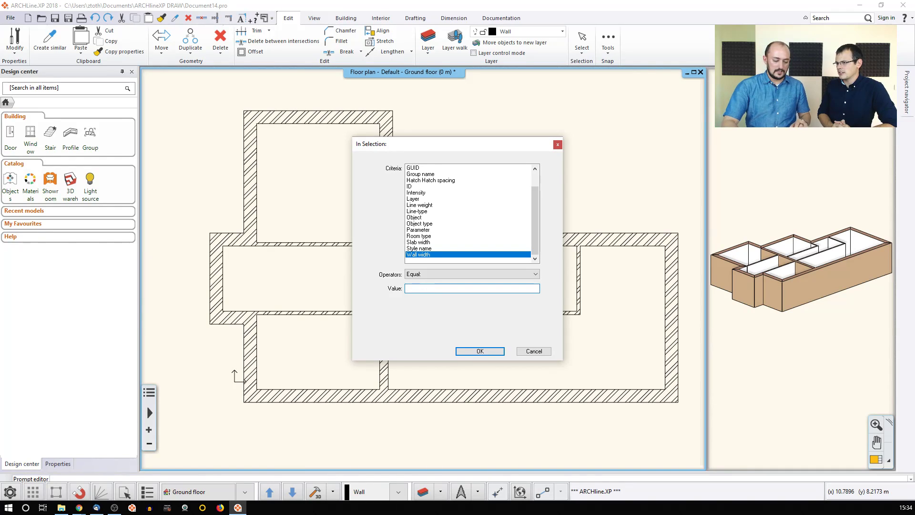
text(.38)
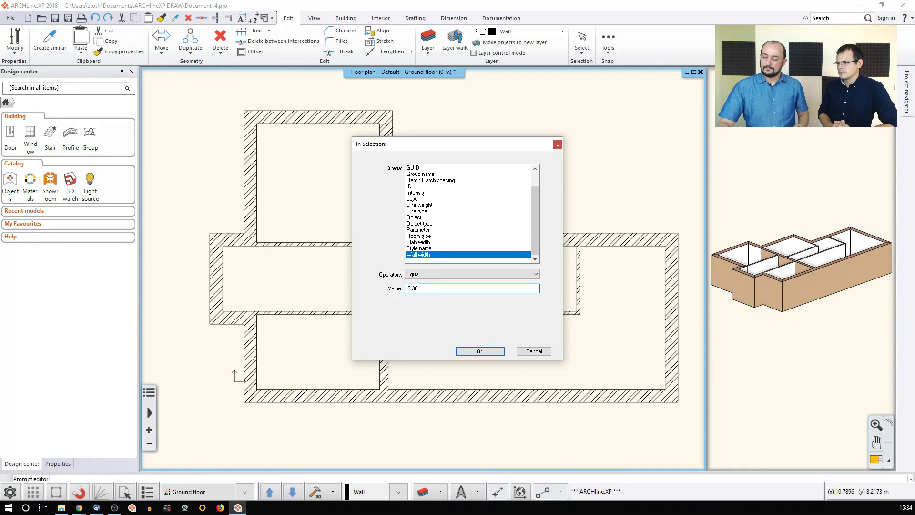
click(474, 350)
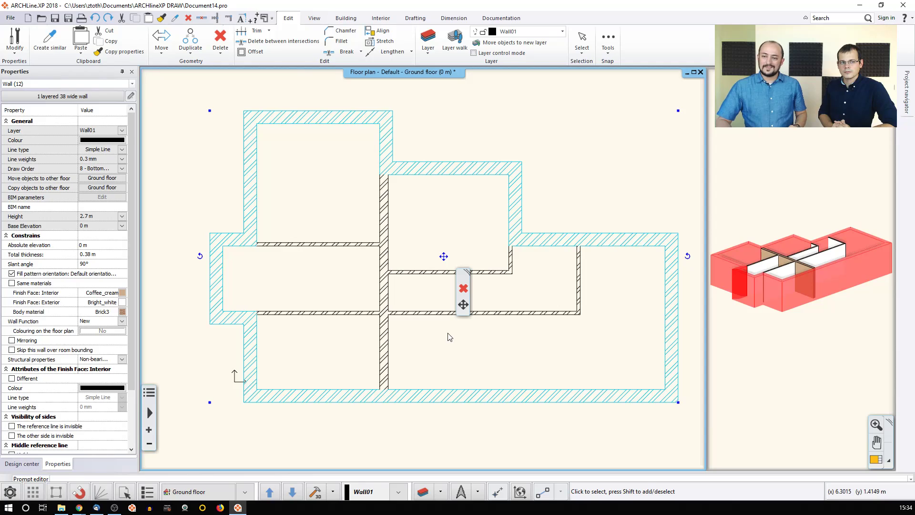
Step: Give the selected 0.38 m walls the Composite 'Brick cov. wall cavity' type, then deselect them
click(98, 96)
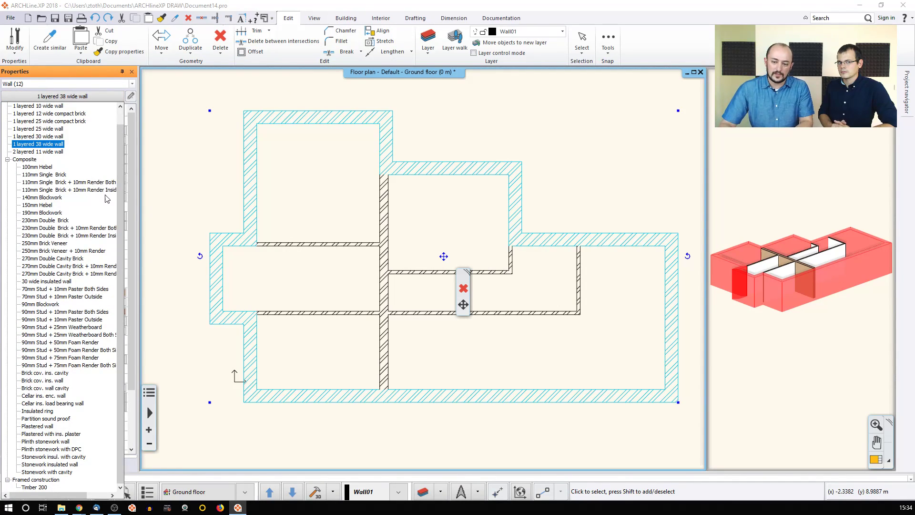
click(53, 388)
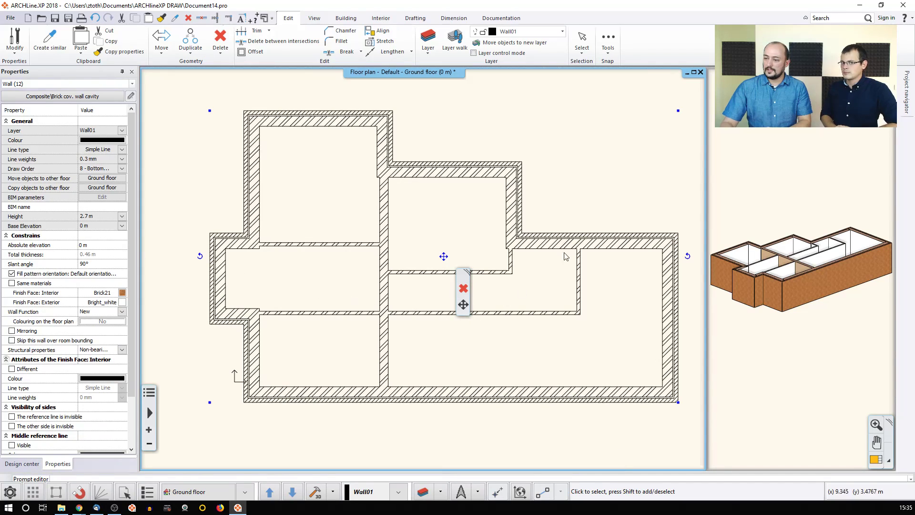
click(577, 181)
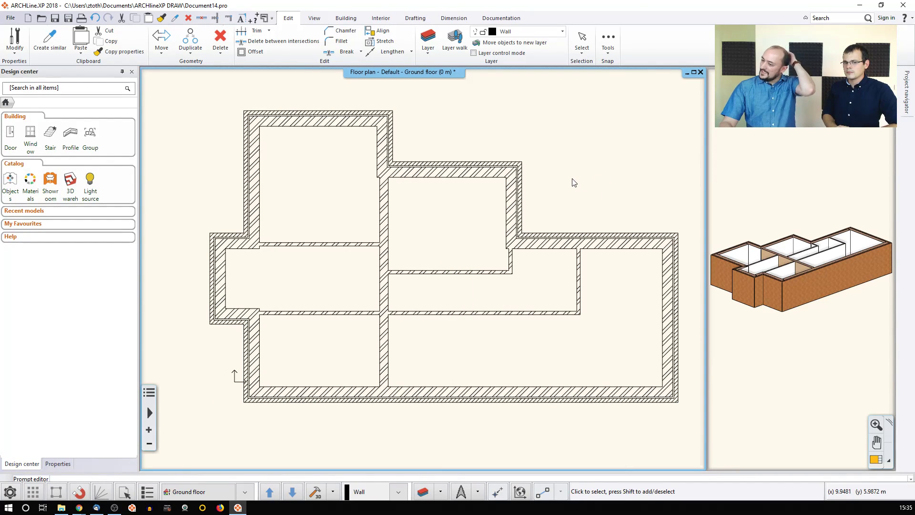
middle_drag(579, 178, 558, 181)
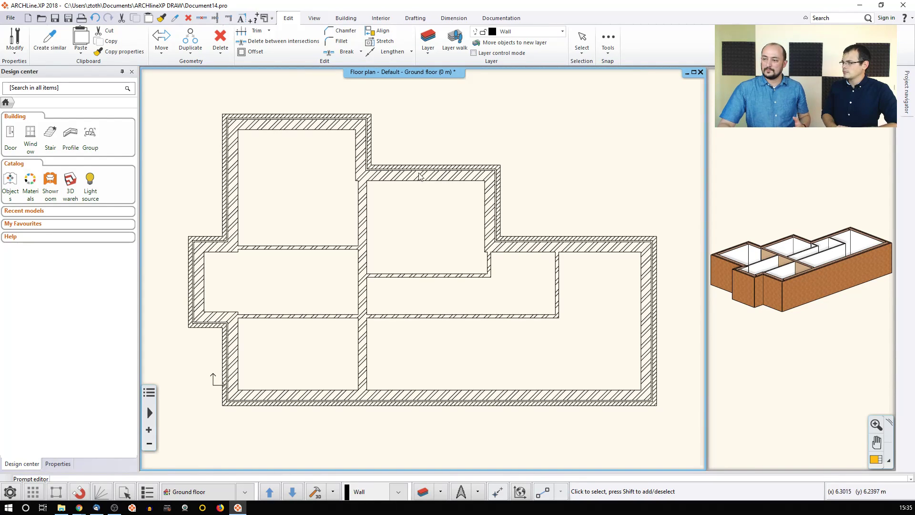
Step: Draw a new horizontal wall of the same type in free space above the plan
click(421, 177)
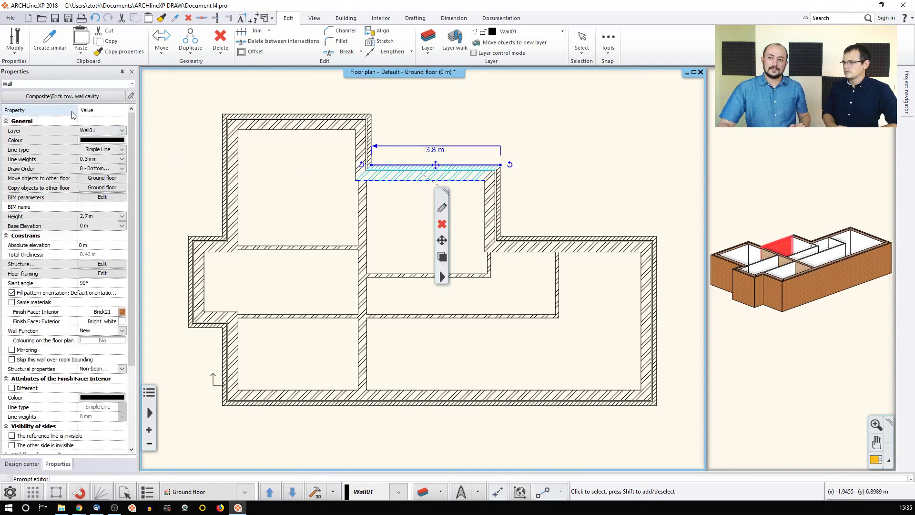
click(413, 119)
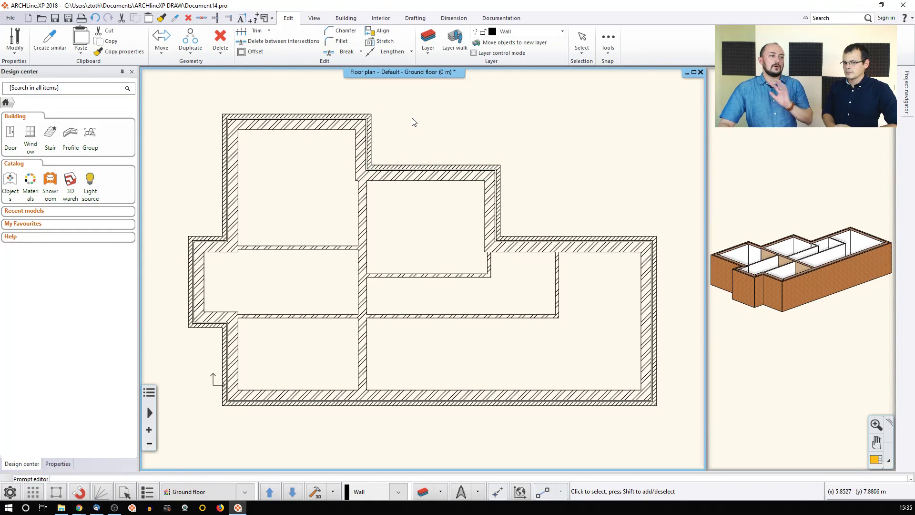
right_click(405, 176)
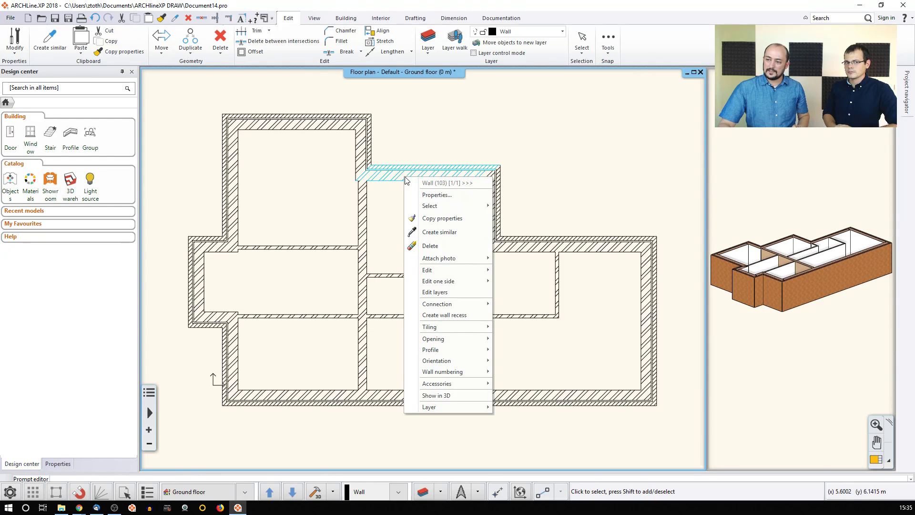
click(437, 233)
middle_drag(453, 147, 419, 180)
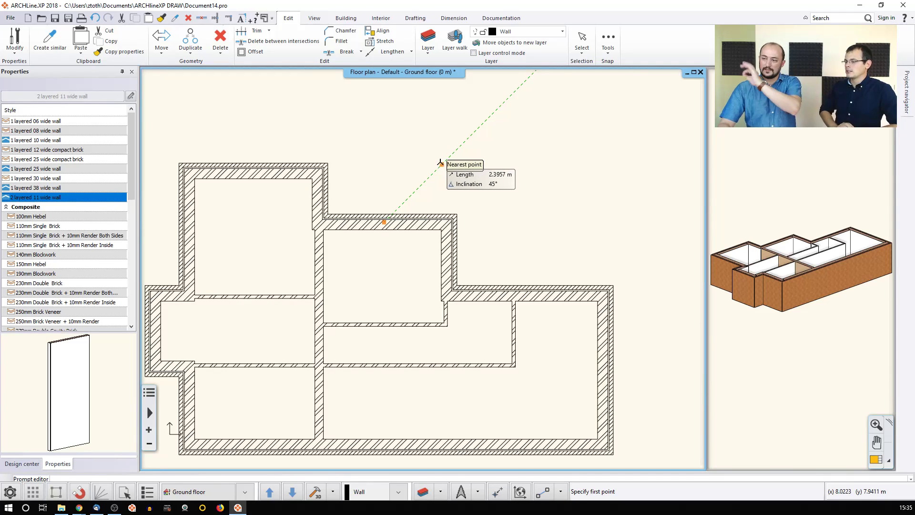
click(489, 159)
click(616, 159)
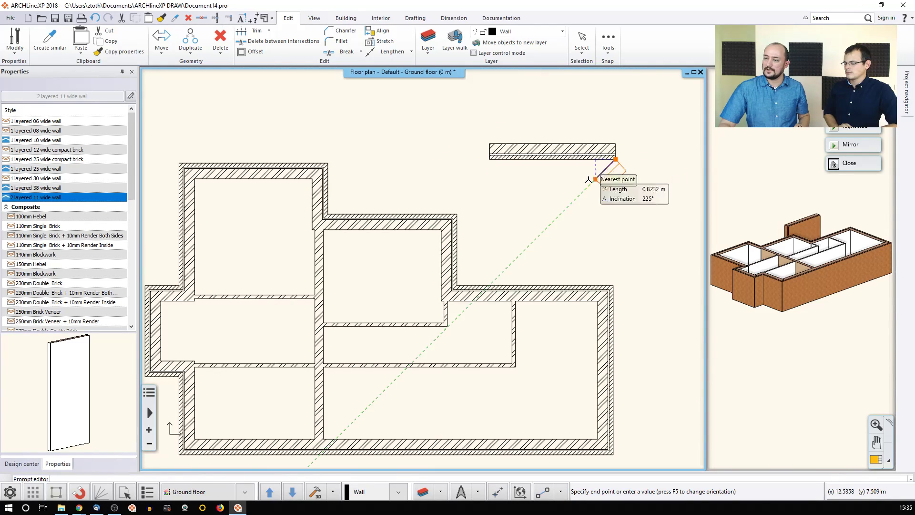
key(Escape)
Step: Draw a short vertical wall ending near the new horizontal wall
middle_drag(562, 144, 547, 181)
click(544, 122)
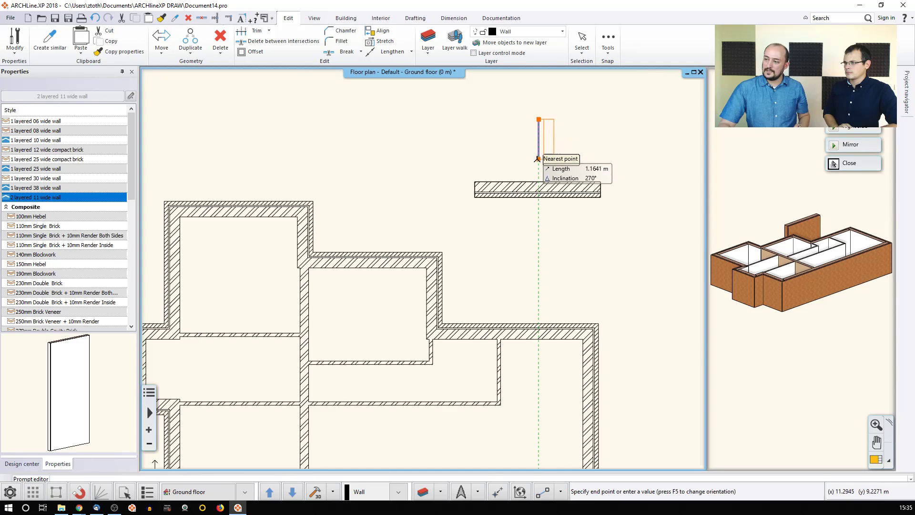
click(504, 170)
key(Escape)
Step: Join the vertical wall into the horizontal wall as a T-junction, then select it
scroll(520, 179, up, 3)
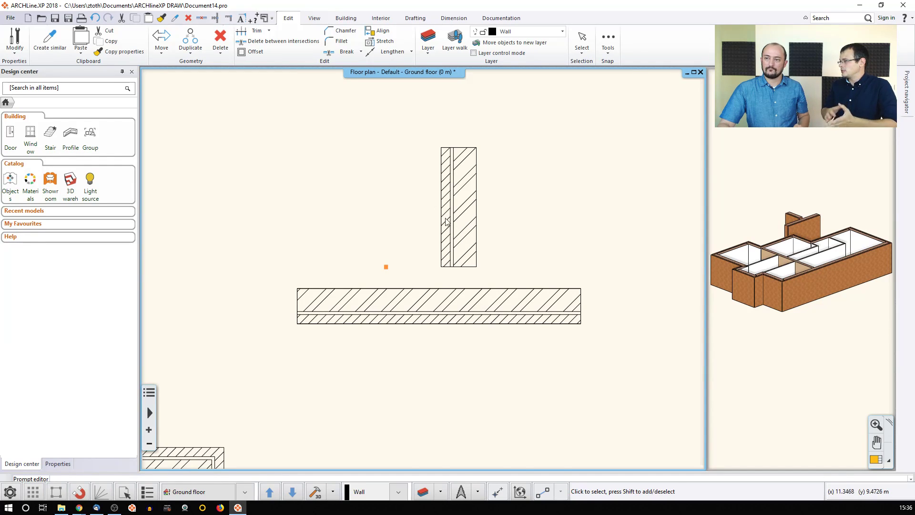
click(215, 19)
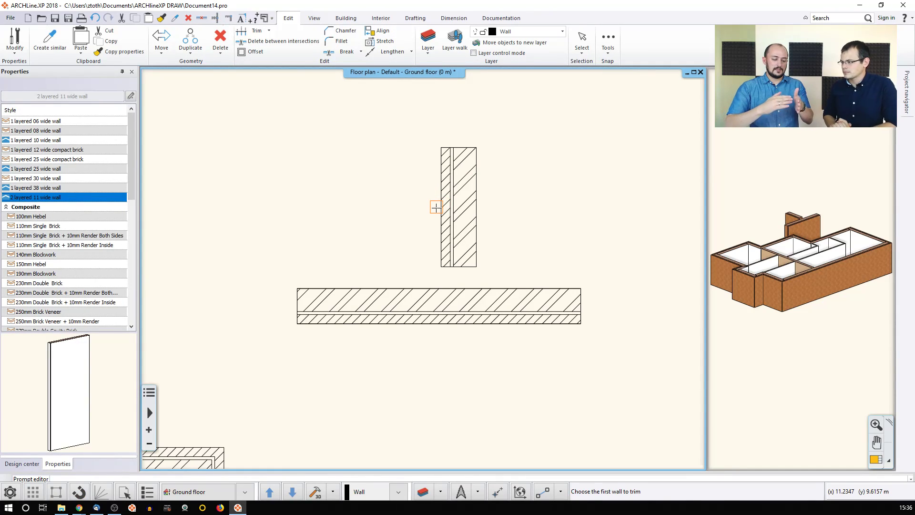
click(434, 206)
click(423, 289)
key(Escape)
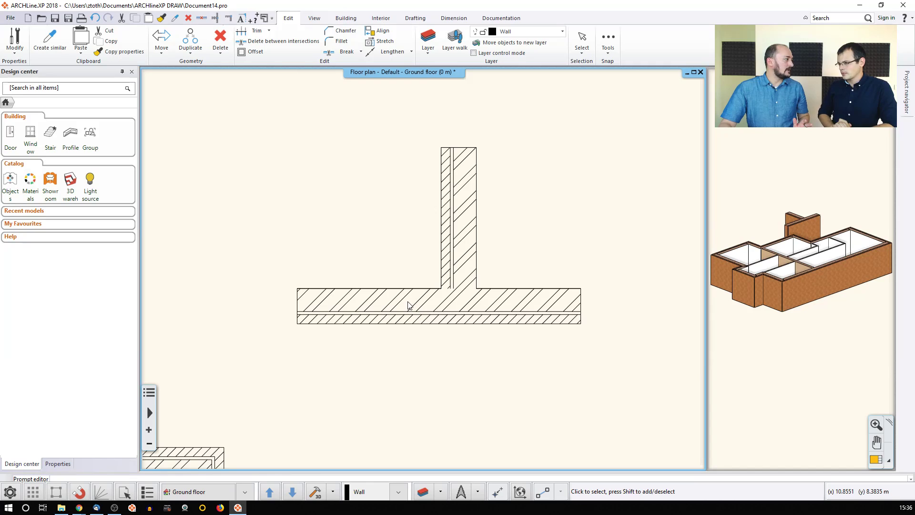
click(465, 244)
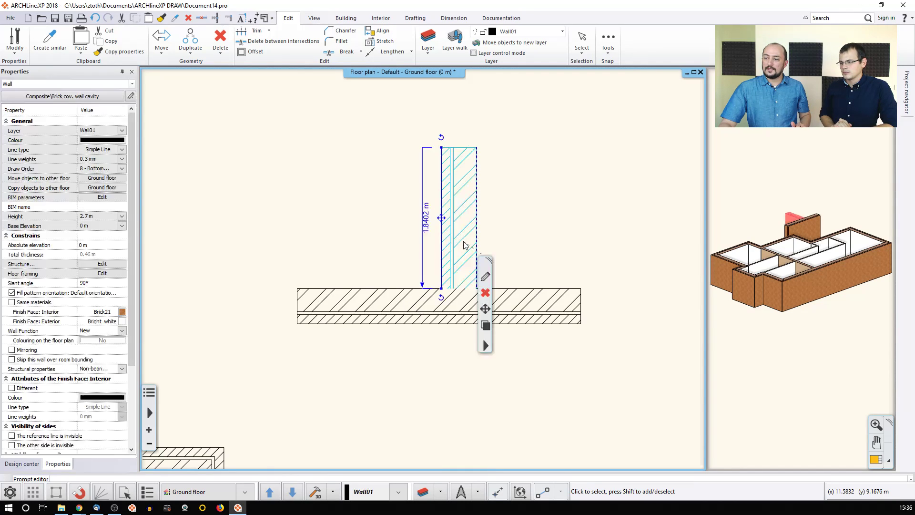
Step: In Edit Compound Walls, set the vertical wall's outer Brick21 cladding layer priority to 6
click(484, 281)
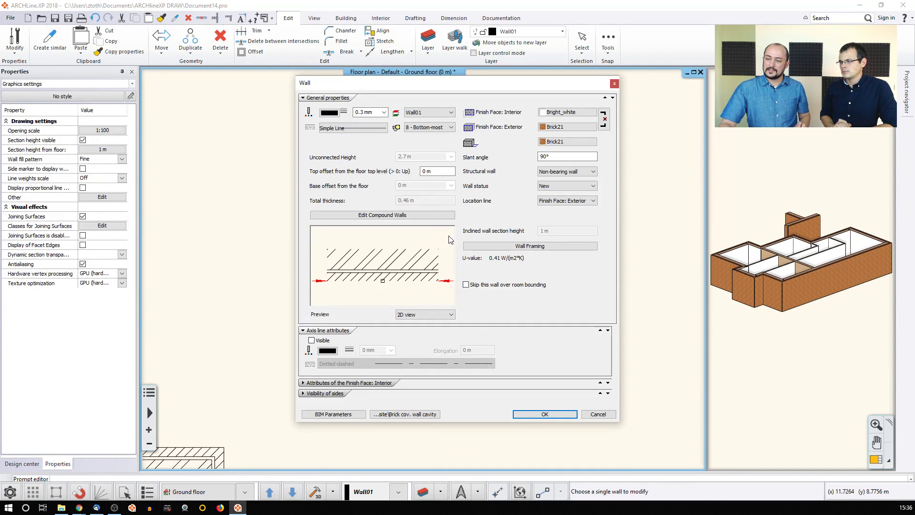
click(389, 217)
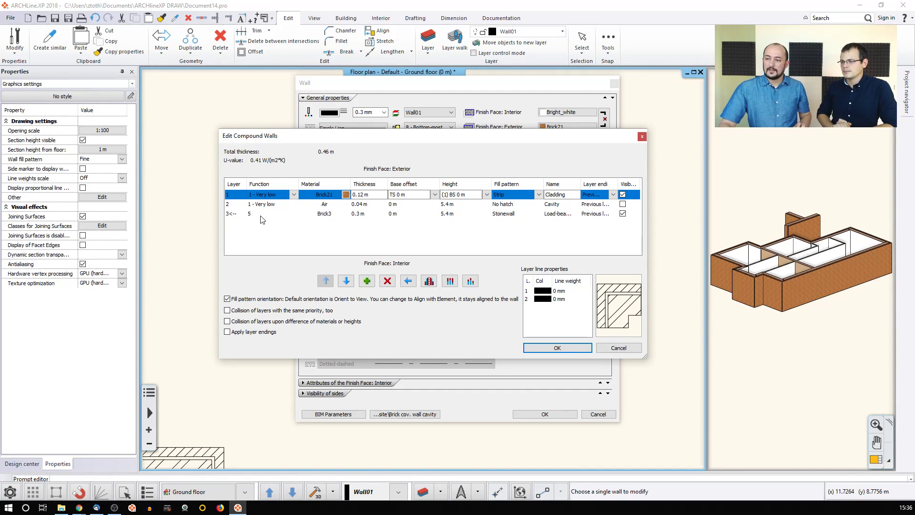
click(253, 203)
click(256, 196)
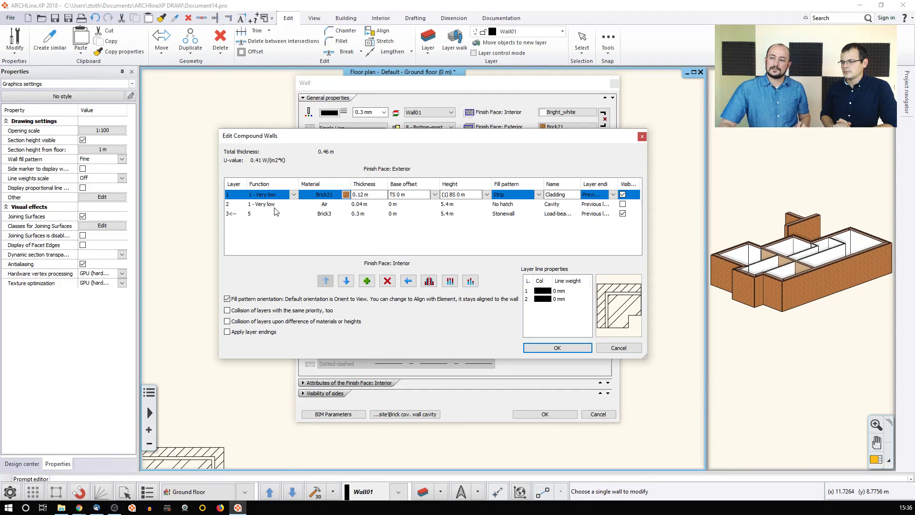
click(270, 204)
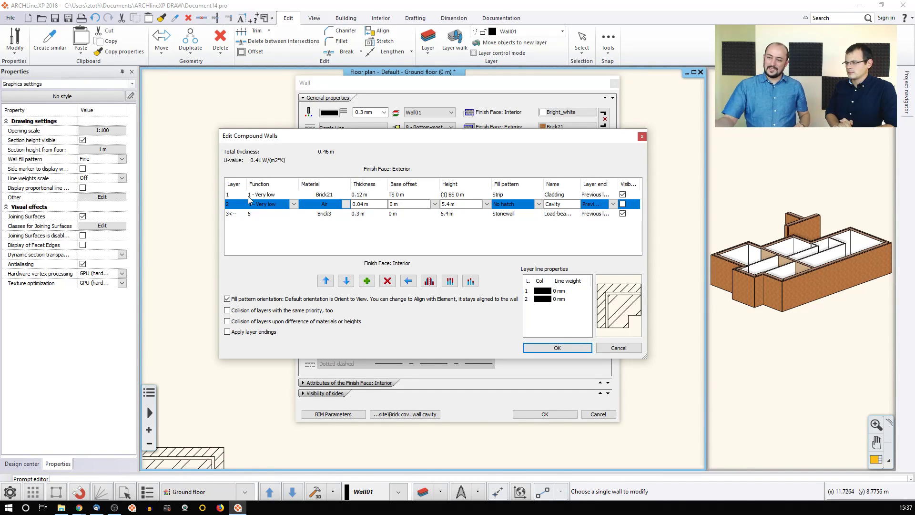
click(275, 195)
click(293, 195)
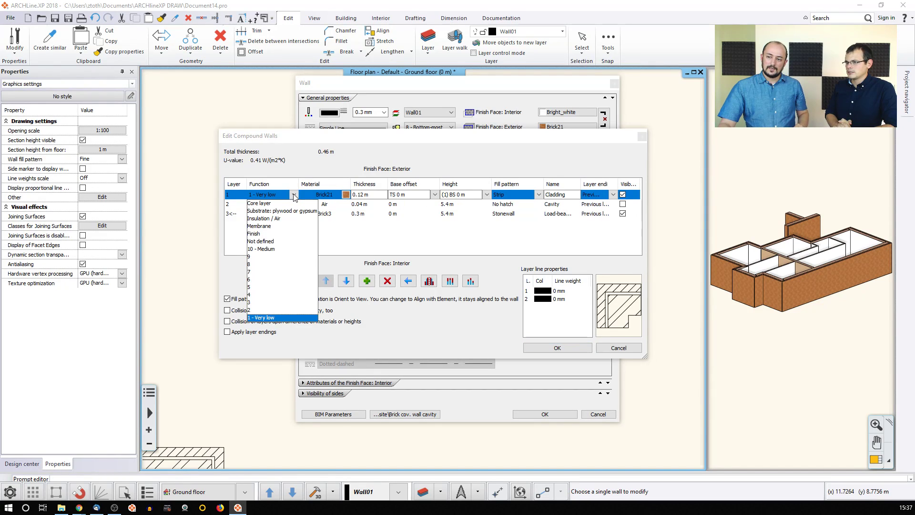
click(255, 280)
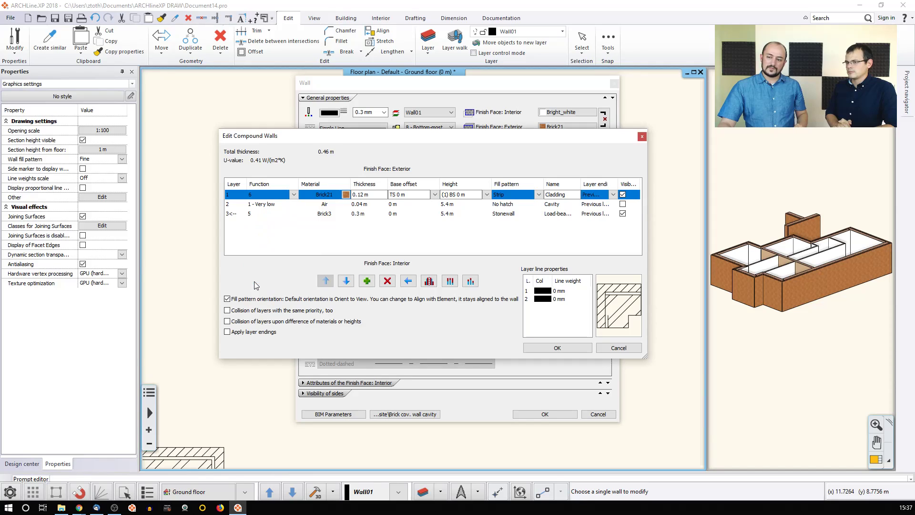
click(555, 347)
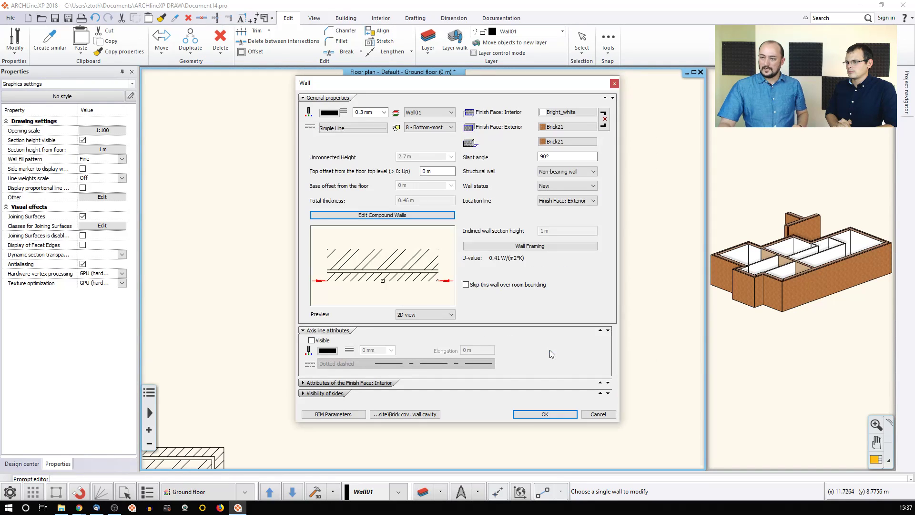
click(545, 414)
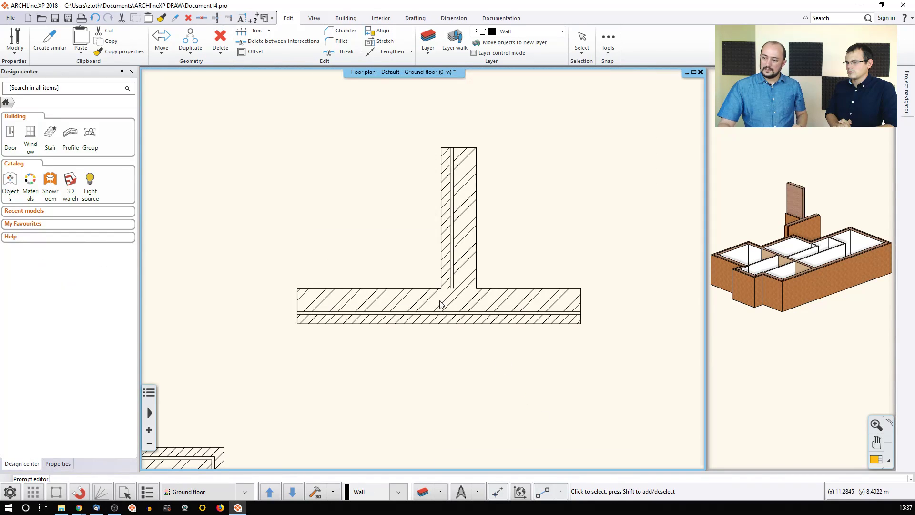
Step: Shorten the vertical wall so its end sits clear above the long wall
click(446, 270)
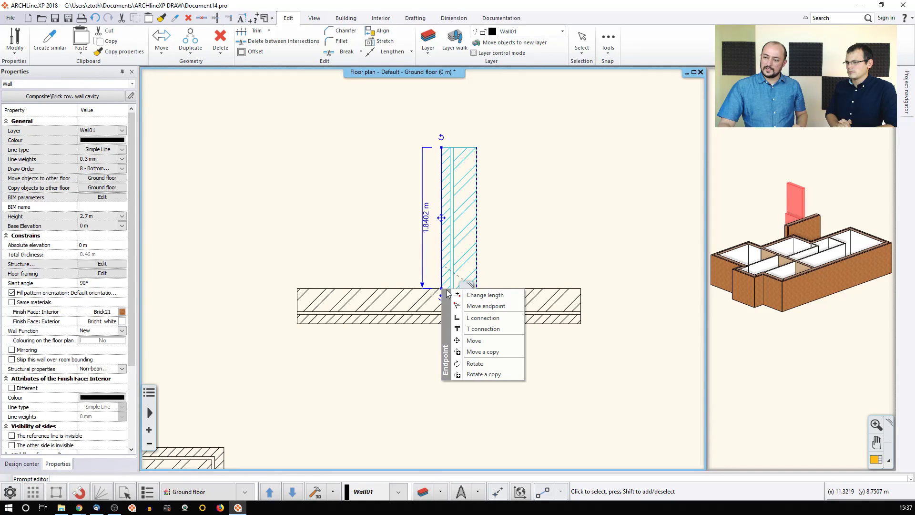
click(479, 293)
click(442, 260)
Step: Set the long horizontal wall's outer Brick21 cladding layer priority to 6
click(425, 314)
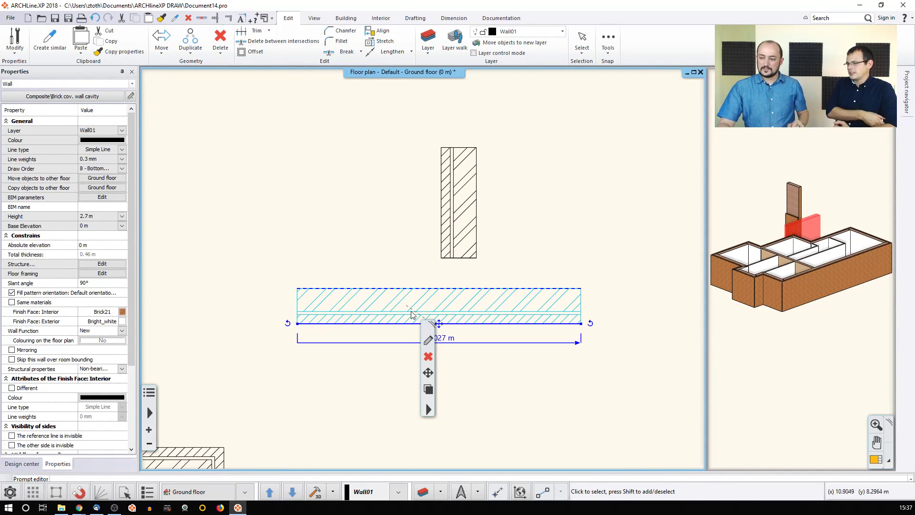
click(428, 342)
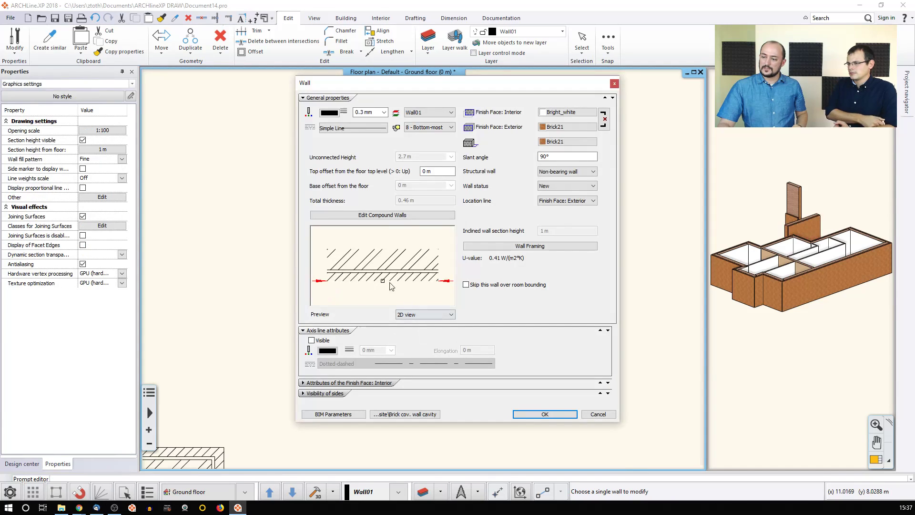
click(379, 216)
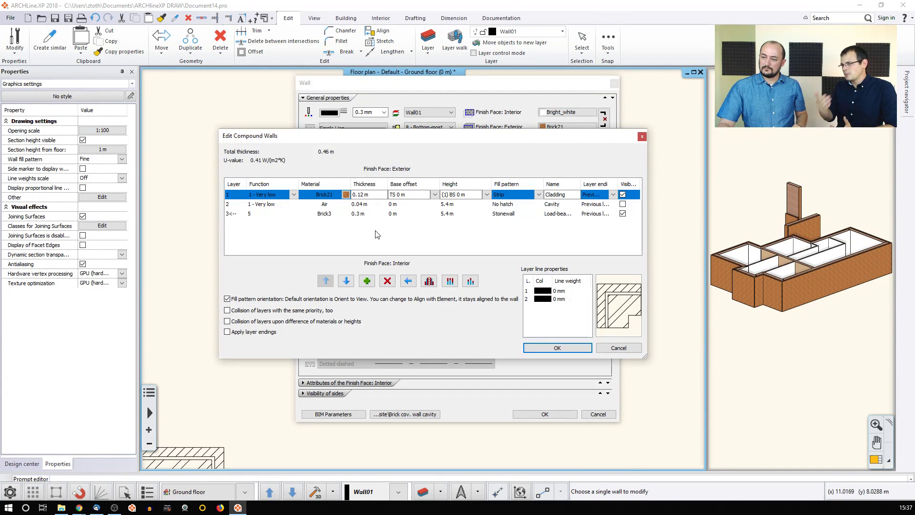
click(279, 204)
click(284, 194)
click(294, 194)
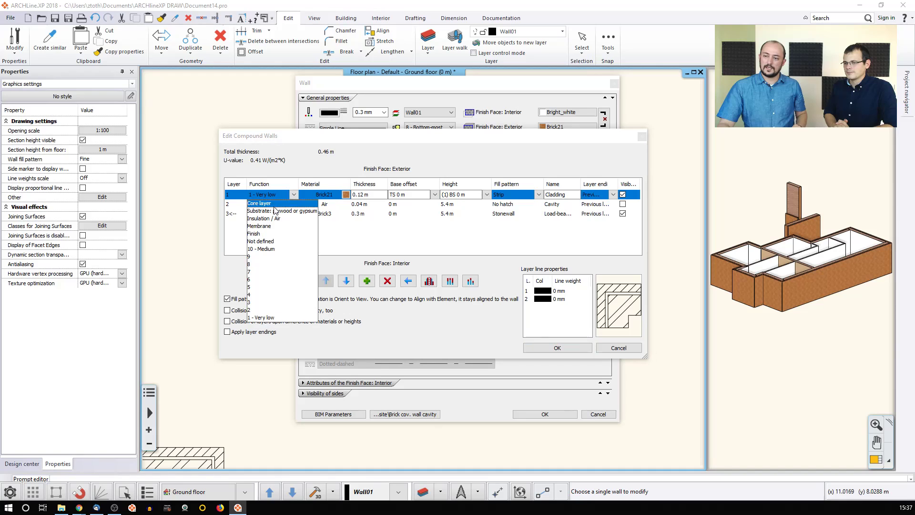
click(262, 280)
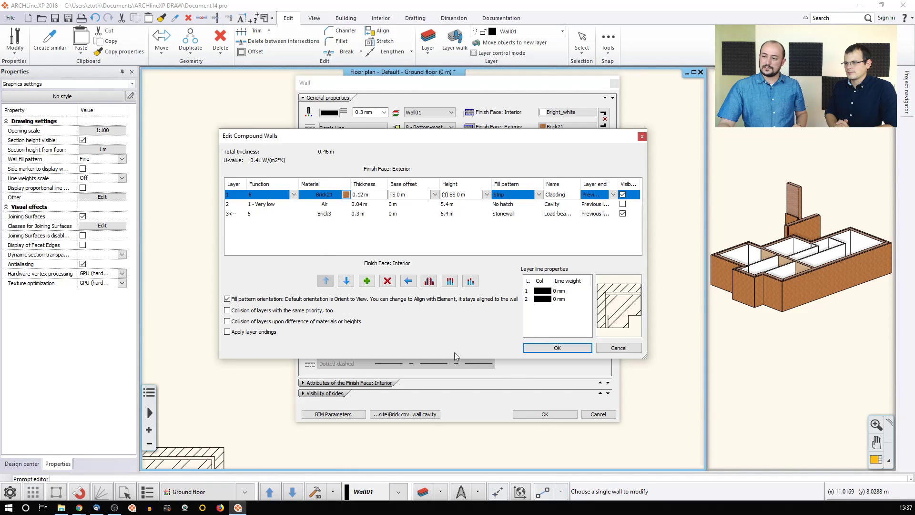
click(552, 349)
click(545, 414)
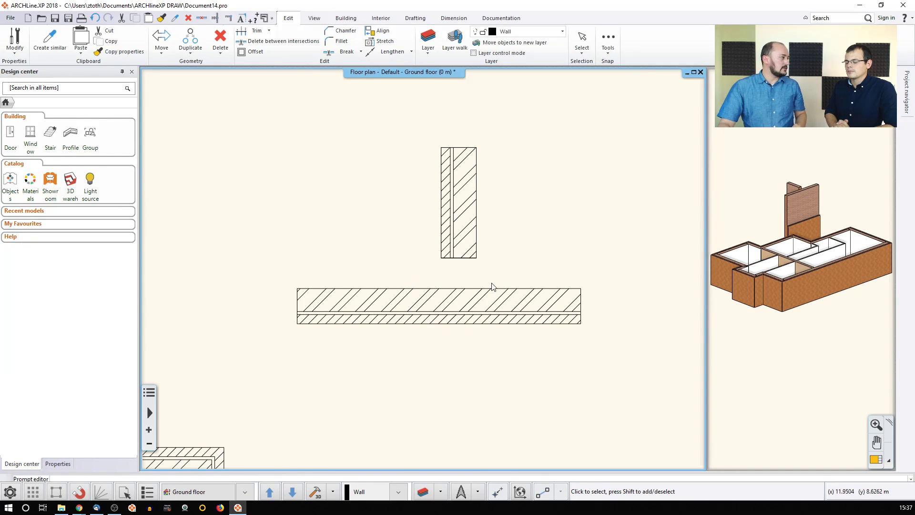
Step: Extend the vertical wall into the long wall with Trim/Extend, then undo and redo to compare
click(215, 18)
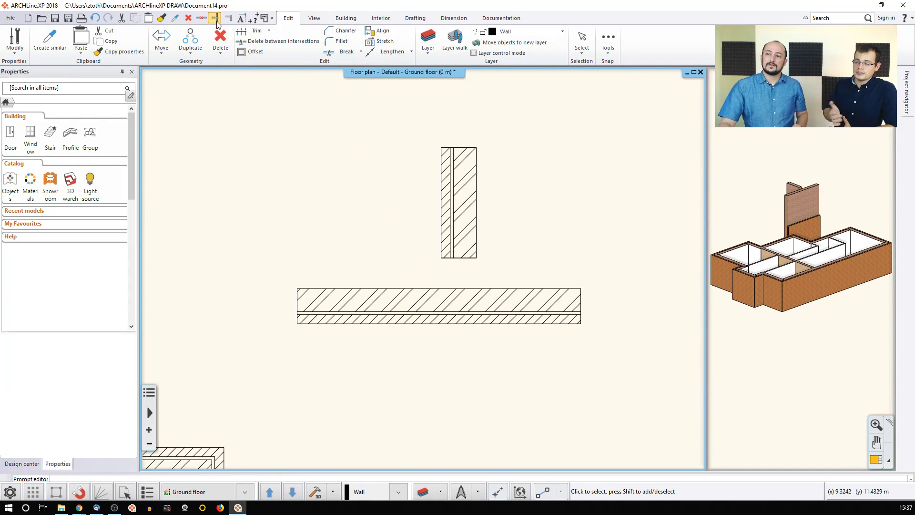
click(441, 201)
click(436, 295)
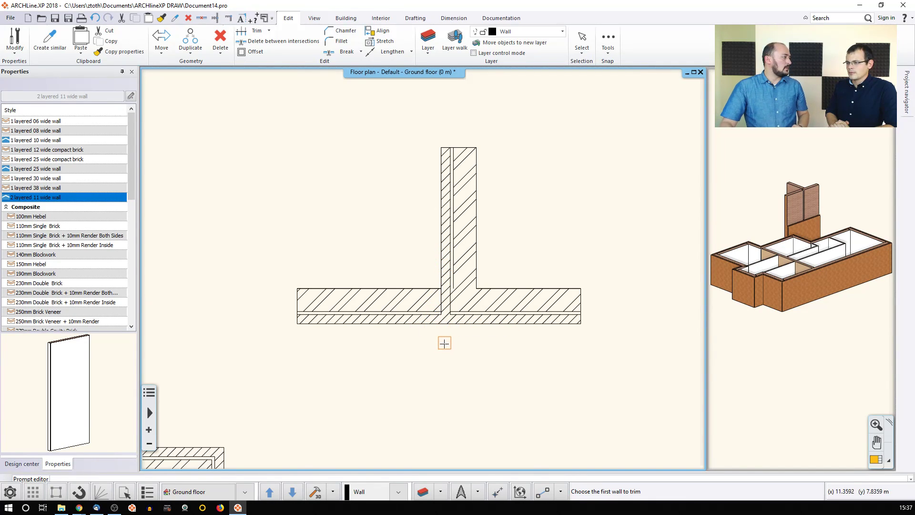
key(Escape)
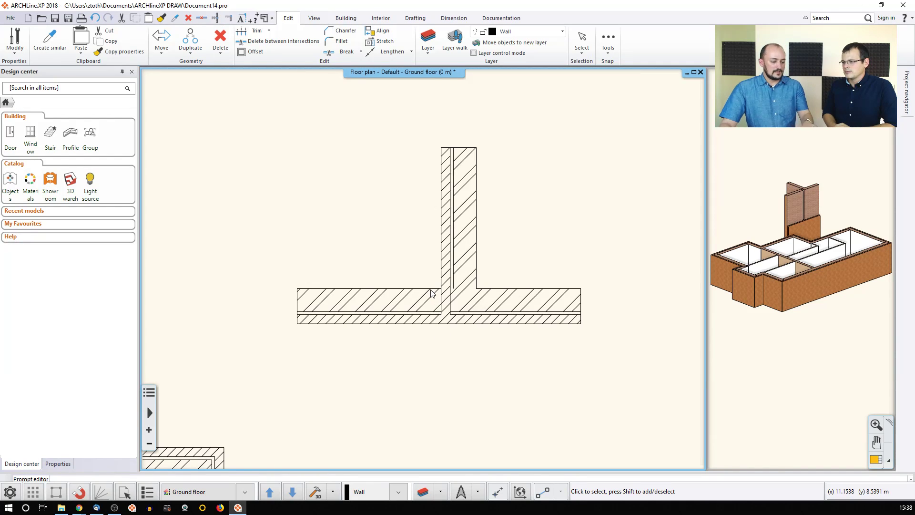
key(ctrl+z)
key(ctrl+y)
key(ctrl+z)
key(ctrl+z)
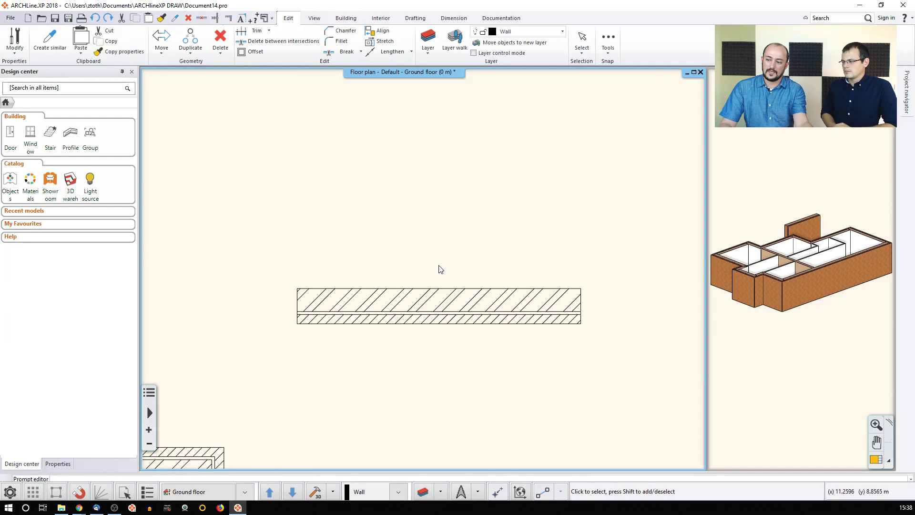
key(ctrl+y)
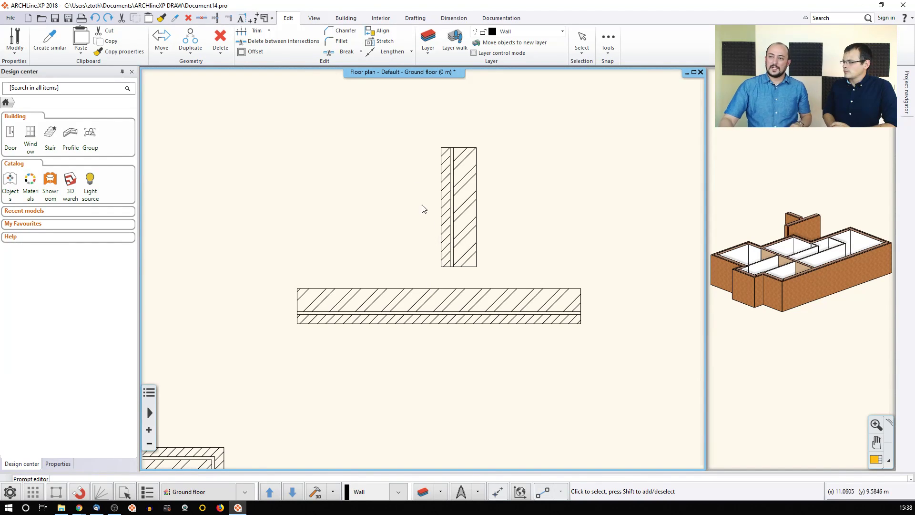
Step: Extend the vertical wall into the long wall again as a T-junction and select it
click(215, 19)
click(456, 245)
click(453, 301)
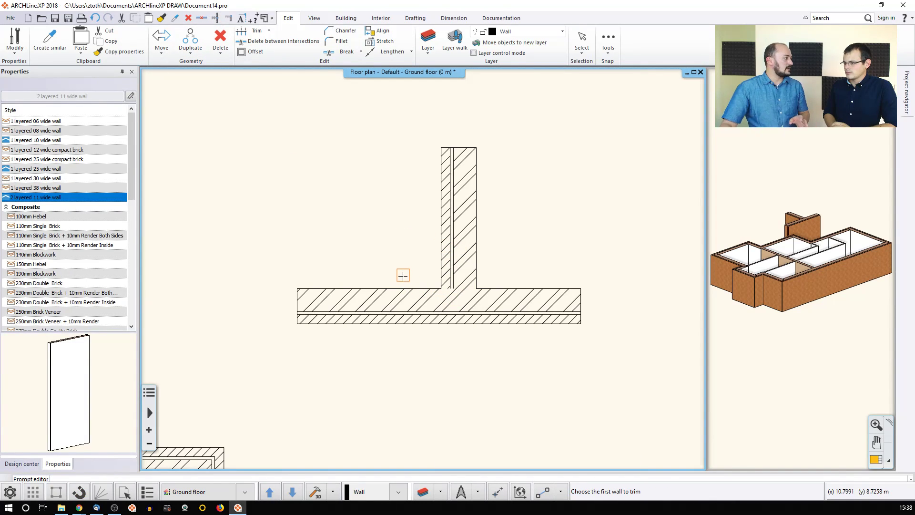
key(Escape)
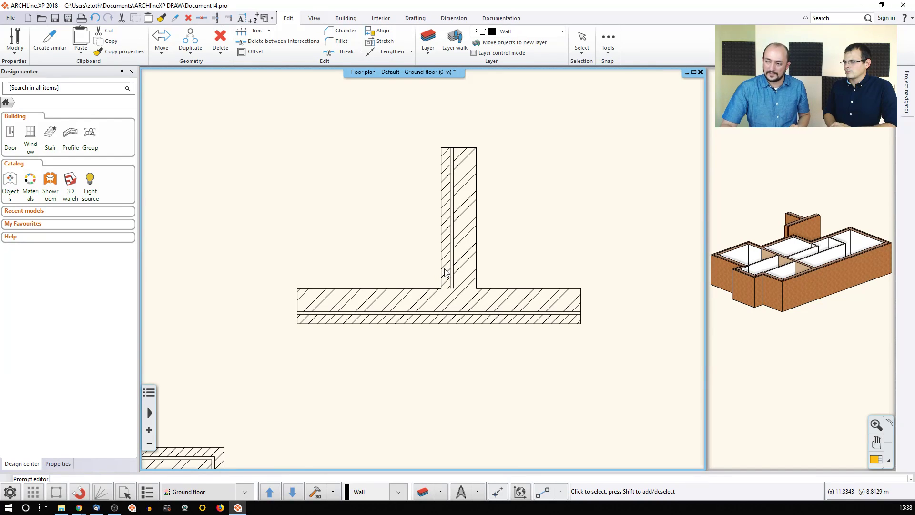
click(467, 242)
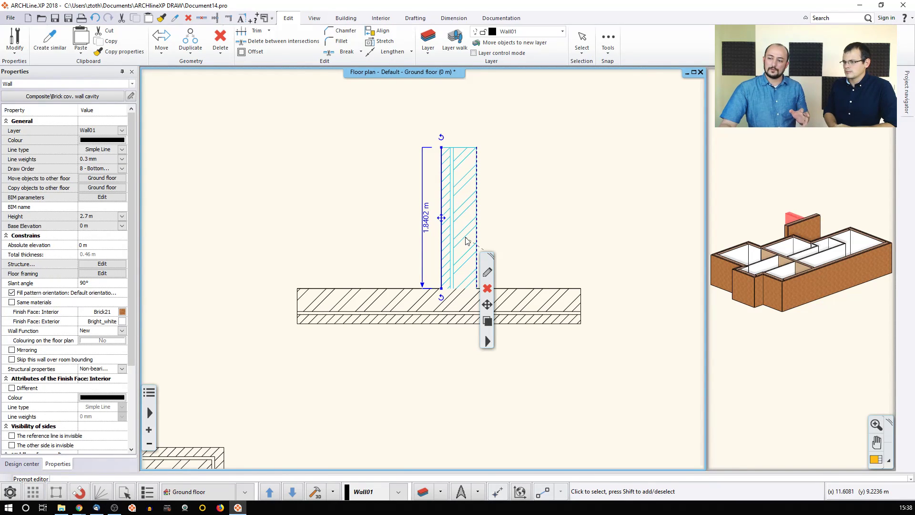
Step: Move the vertical wall's reference line to the centre, the right side, then back to the left side
click(487, 321)
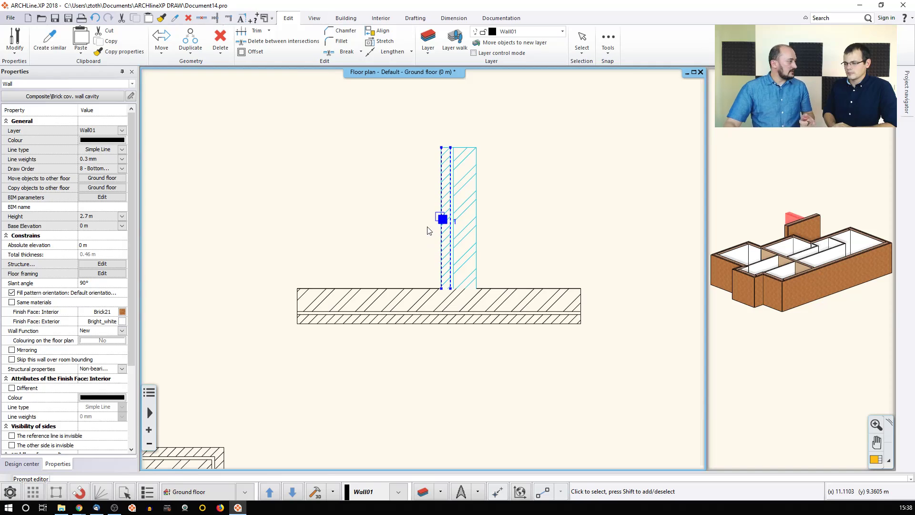
click(461, 225)
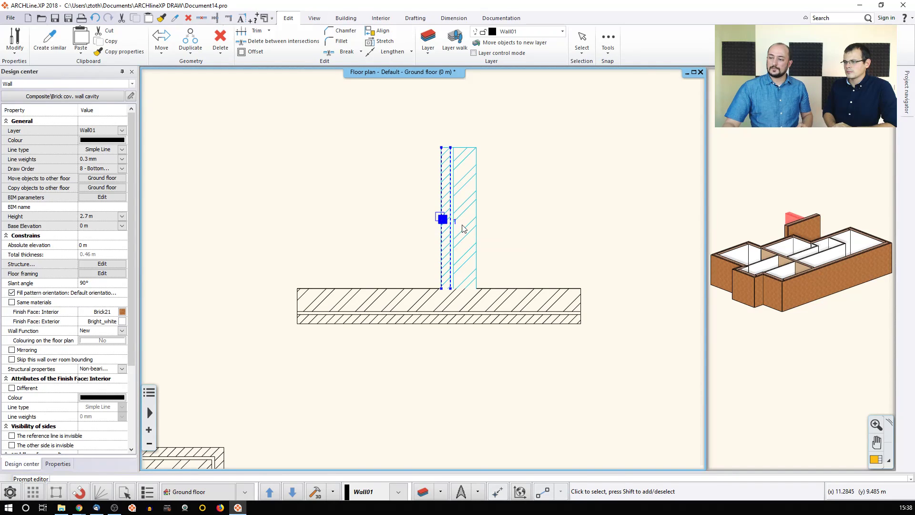
click(472, 226)
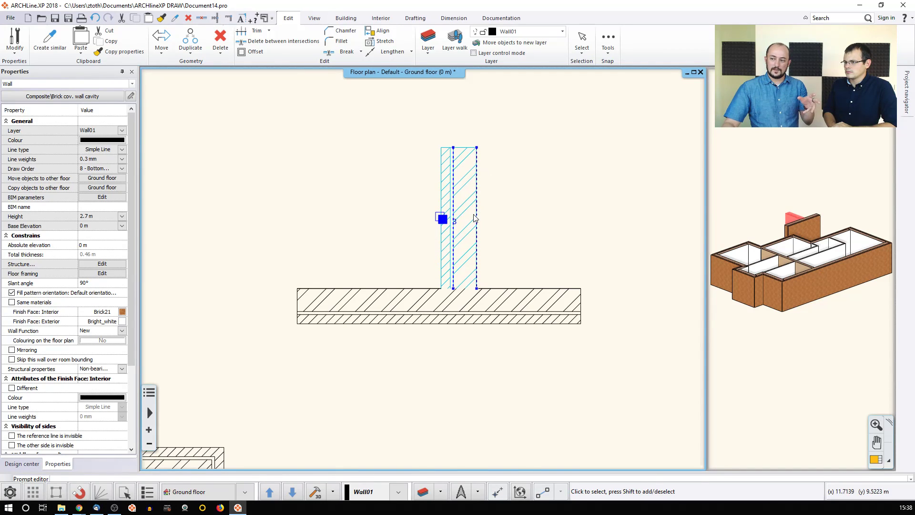
click(462, 225)
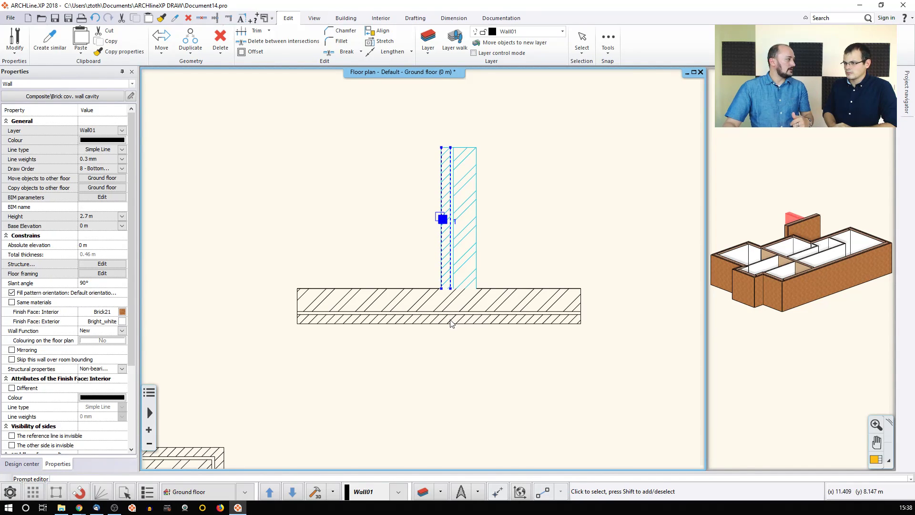
Step: From the wall's bottom end node, connect its core layer through the long wall's layers
right_click(451, 289)
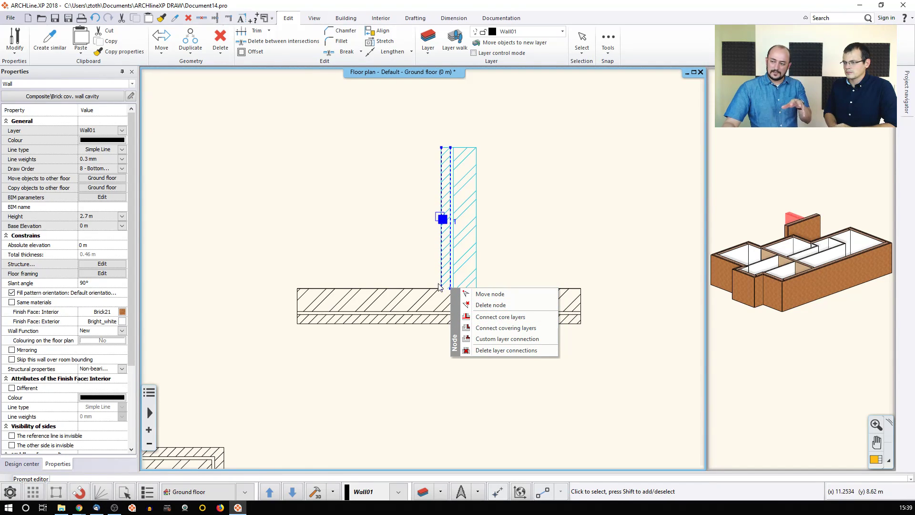
click(498, 317)
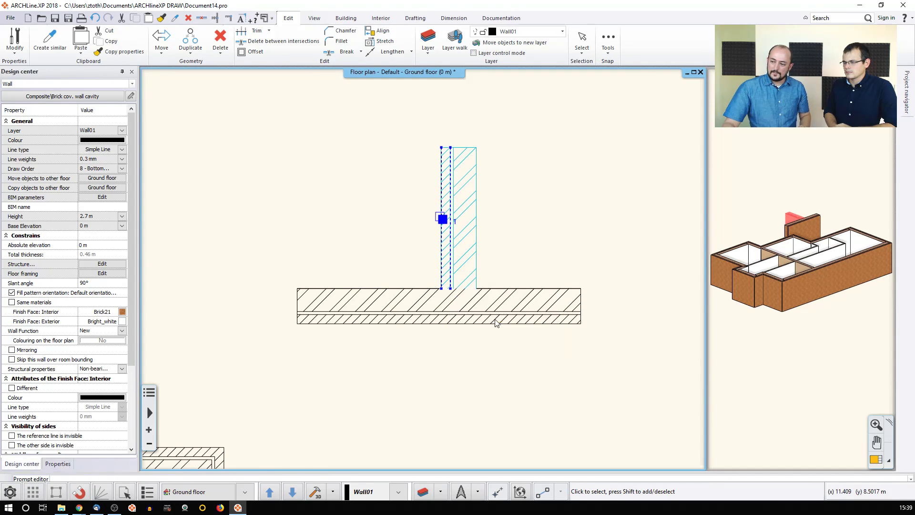
click(450, 319)
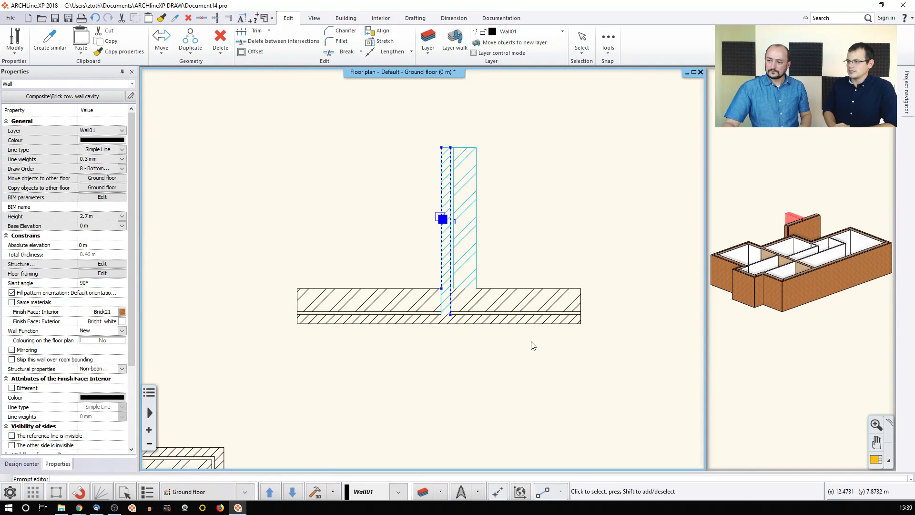
key(Escape)
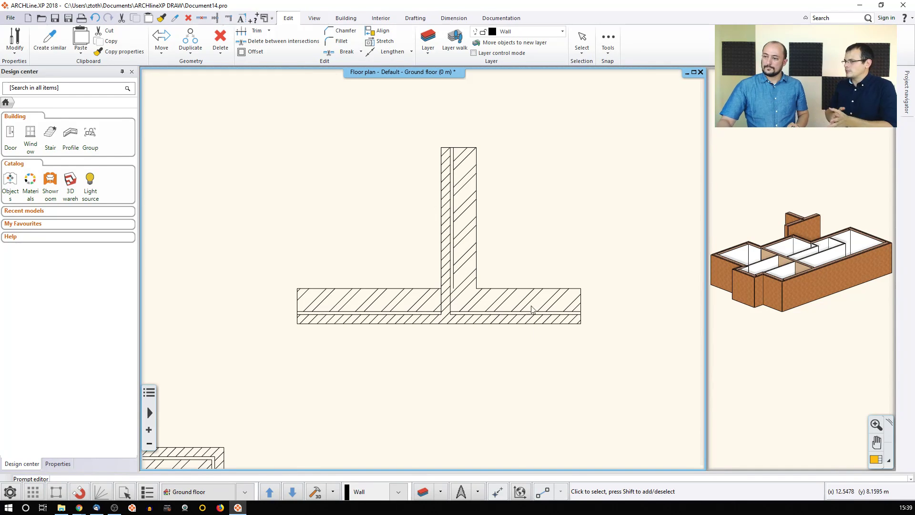
click(390, 297)
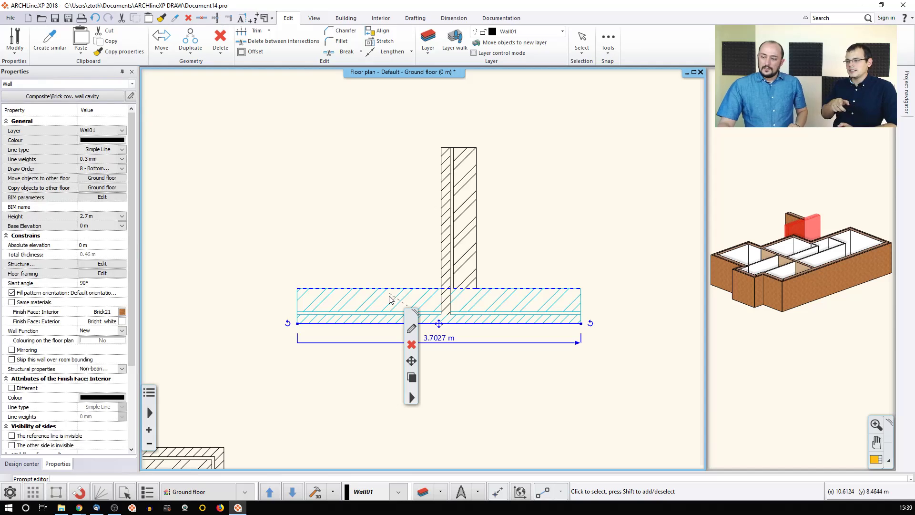
click(411, 377)
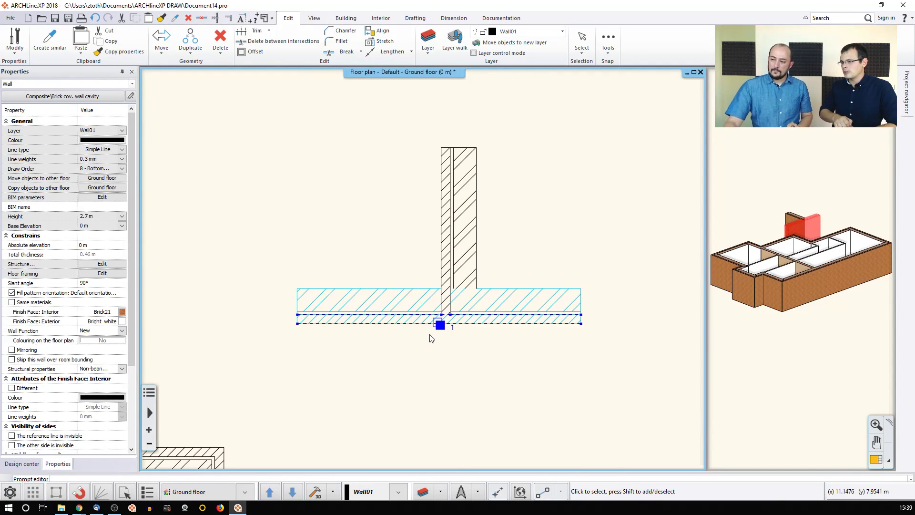
mouse_move(440, 326)
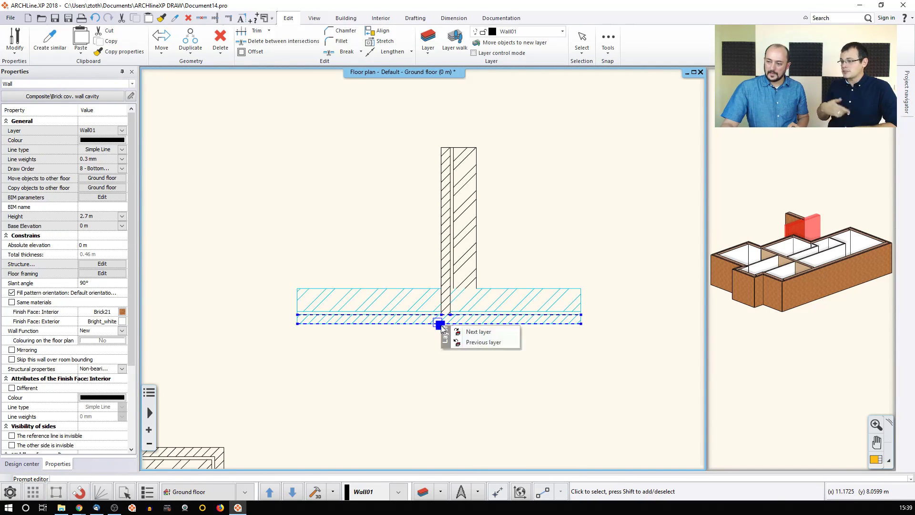
click(478, 331)
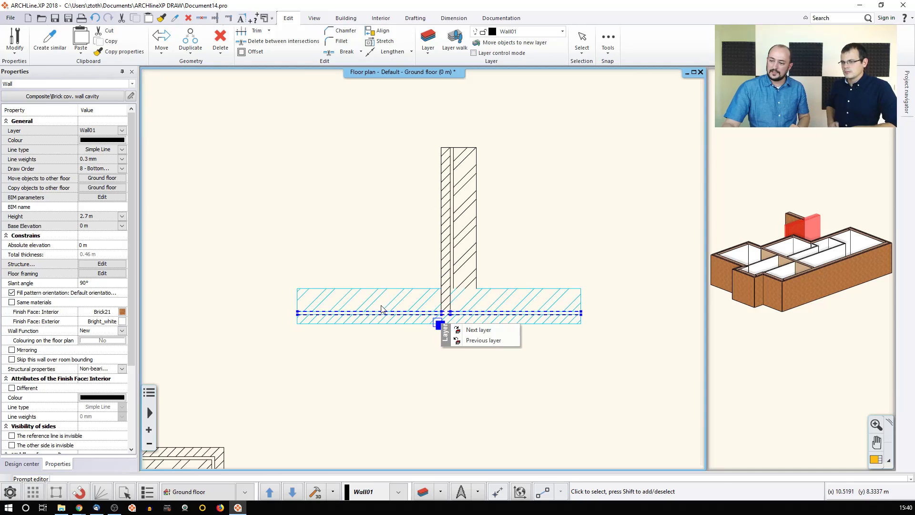
click(478, 329)
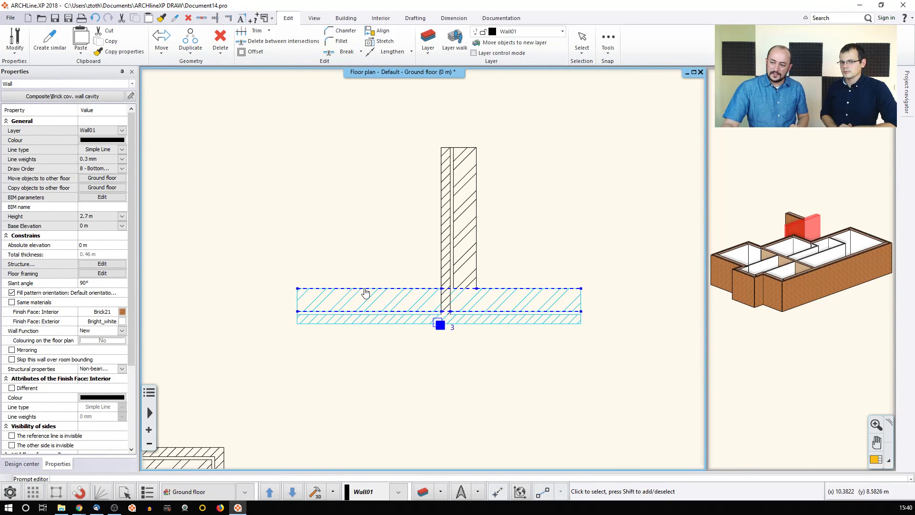
mouse_move(351, 292)
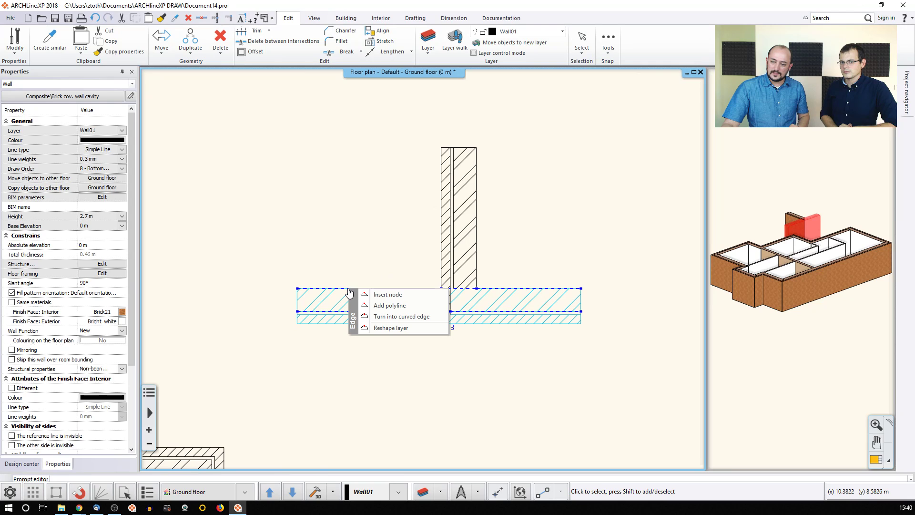
click(381, 295)
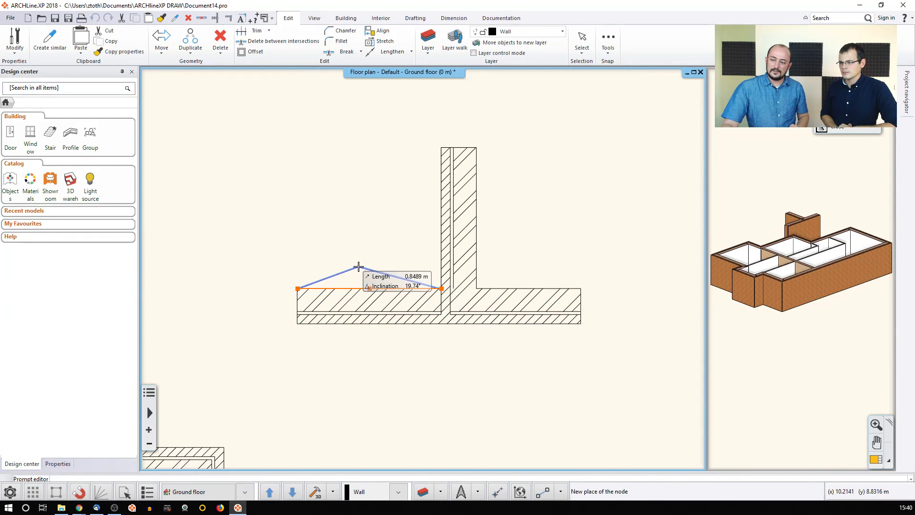
click(359, 266)
click(351, 277)
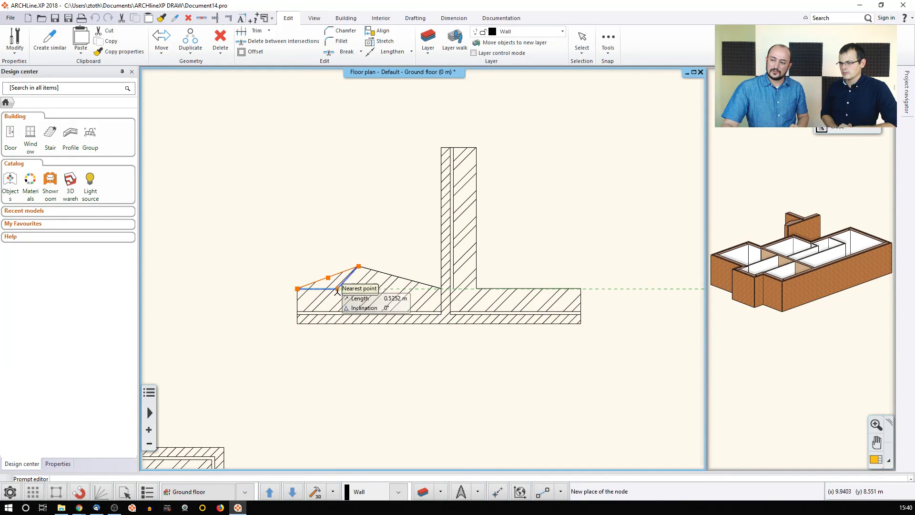
click(357, 289)
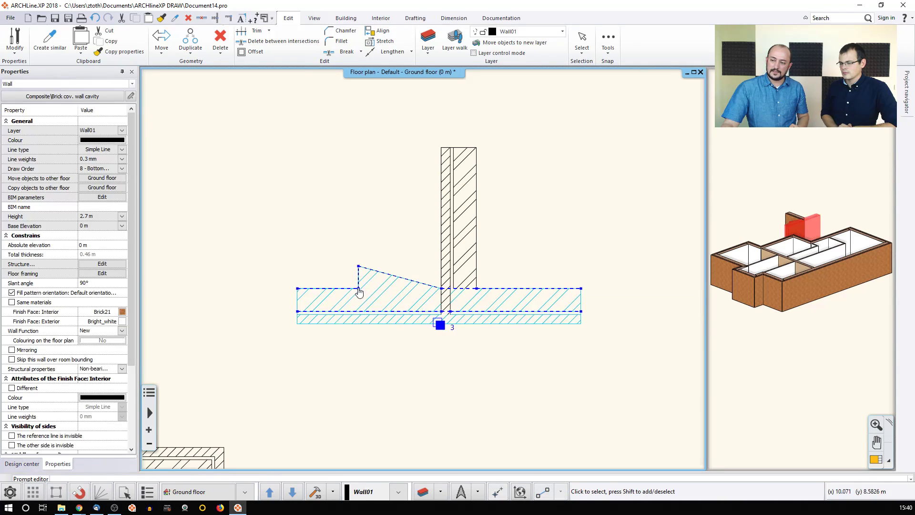
mouse_move(524, 293)
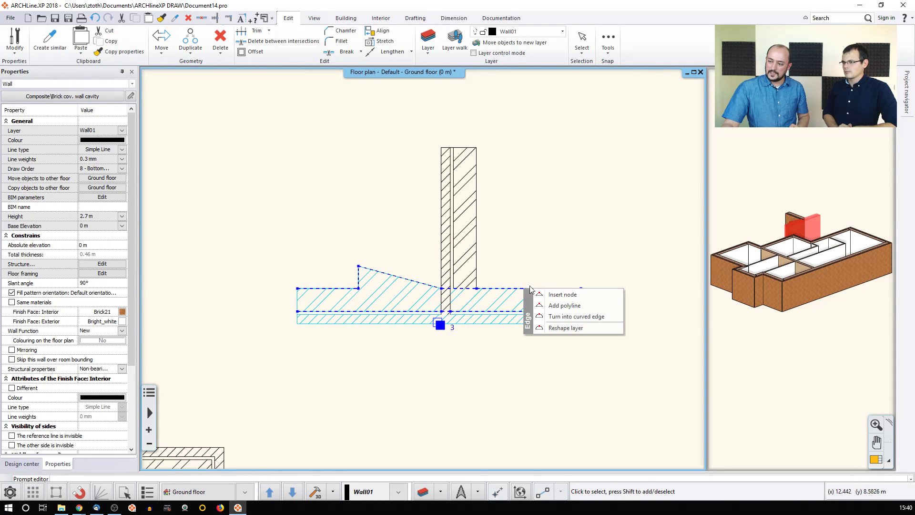
click(562, 306)
click(556, 288)
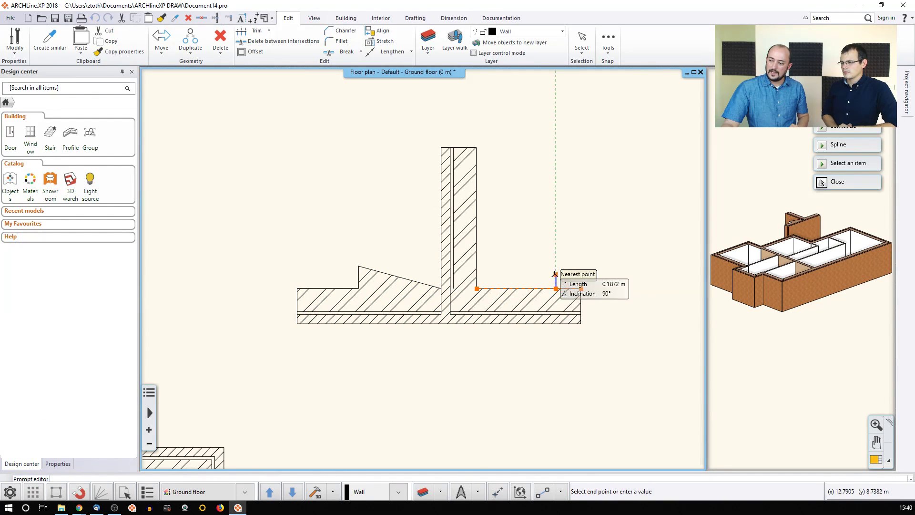
click(555, 259)
click(496, 289)
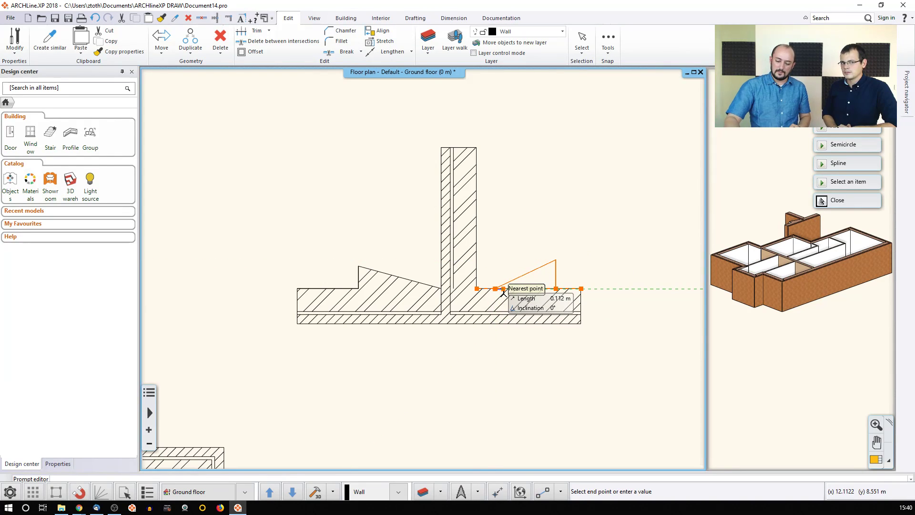
click(504, 292)
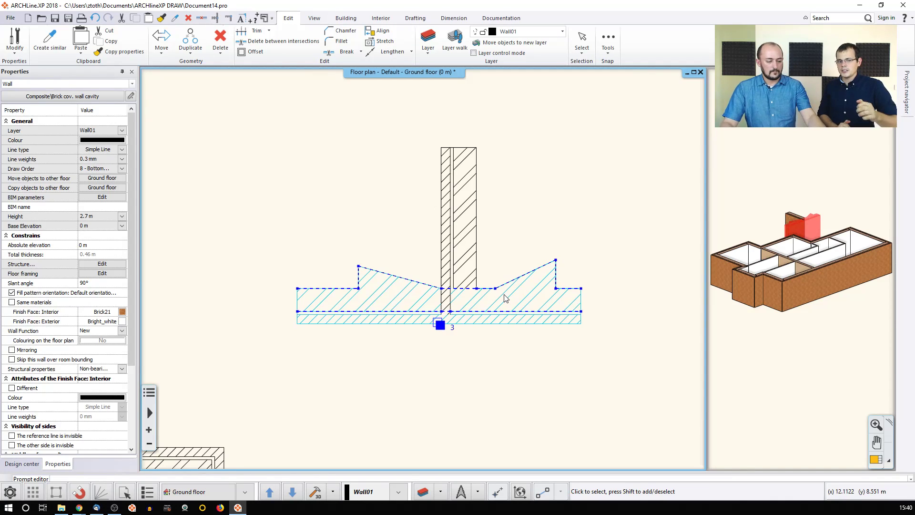
key(Escape)
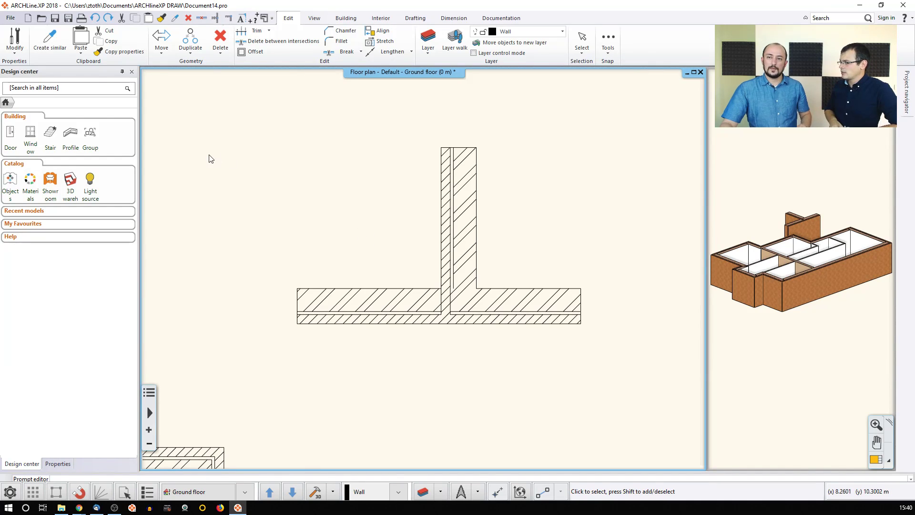
Step: Open the recent SLAB_ROOF_RAILING project, quitting the current drawing without saving
click(11, 19)
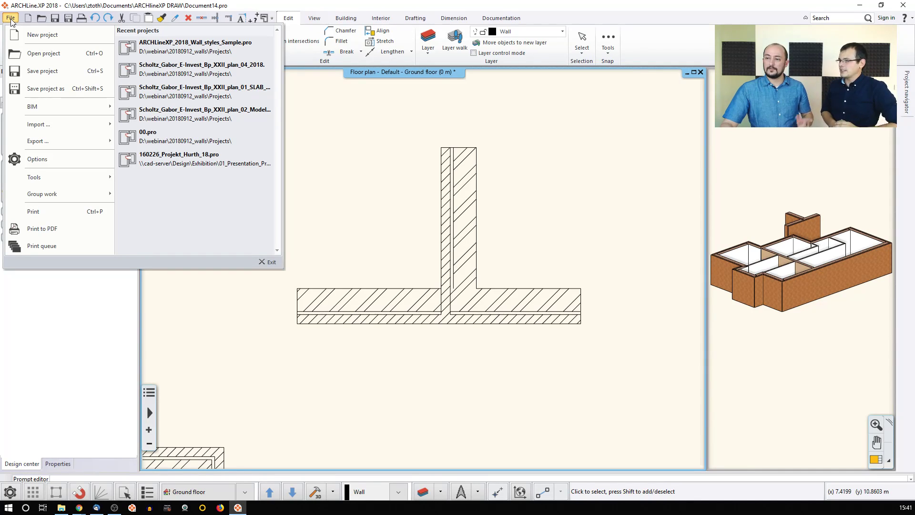
click(170, 97)
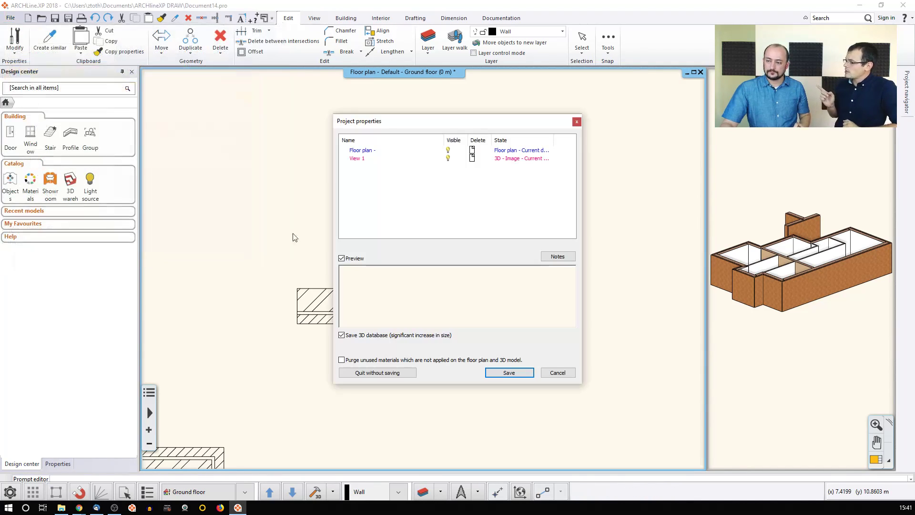
click(381, 373)
click(474, 276)
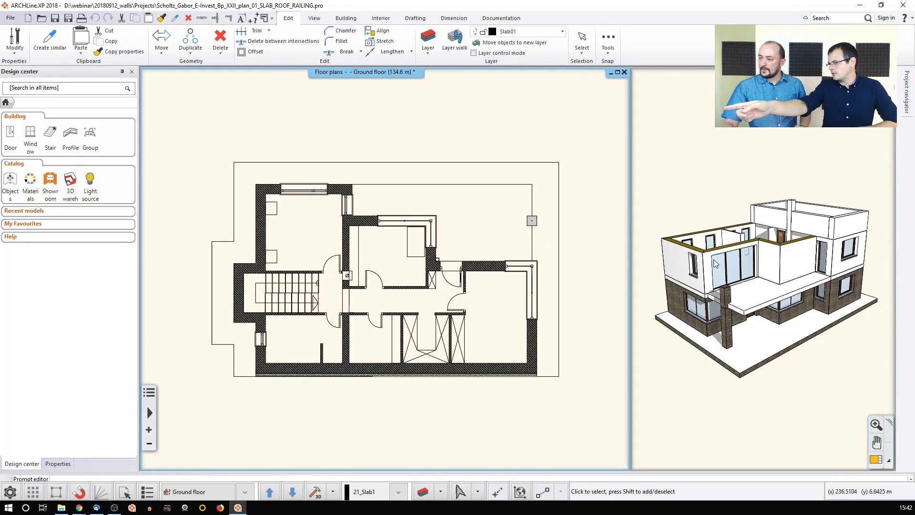
Step: Swap the 3D model into the main window and orbit around to inspect the upper-floor walls
click(765, 395)
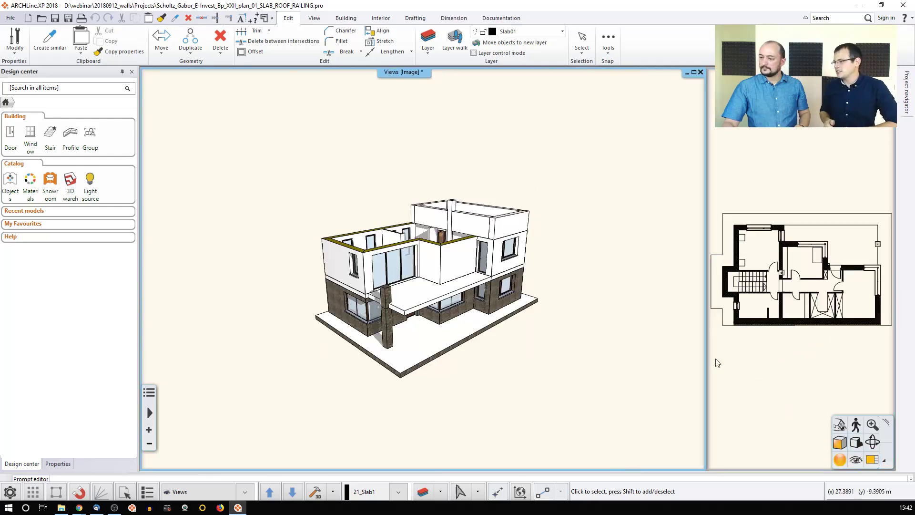
scroll(526, 228, up, 5)
middle_drag(449, 215, 436, 230)
click(437, 231)
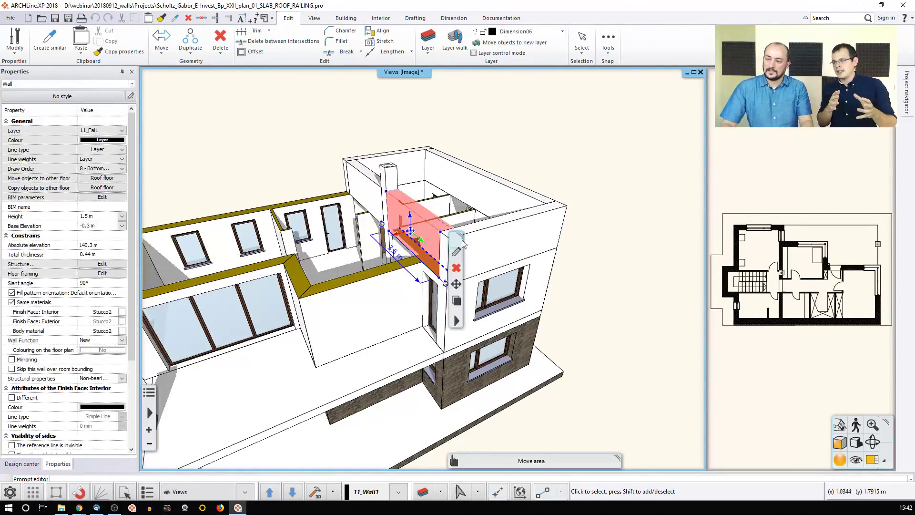
click(358, 175)
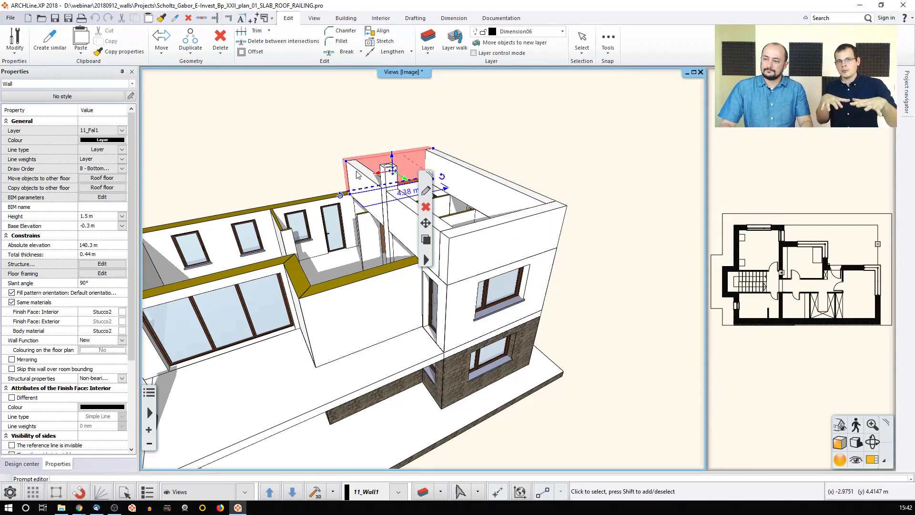
click(359, 174)
middle_drag(491, 196, 423, 214)
scroll(434, 222, up, 2)
click(527, 223)
middle_drag(527, 223, 493, 267)
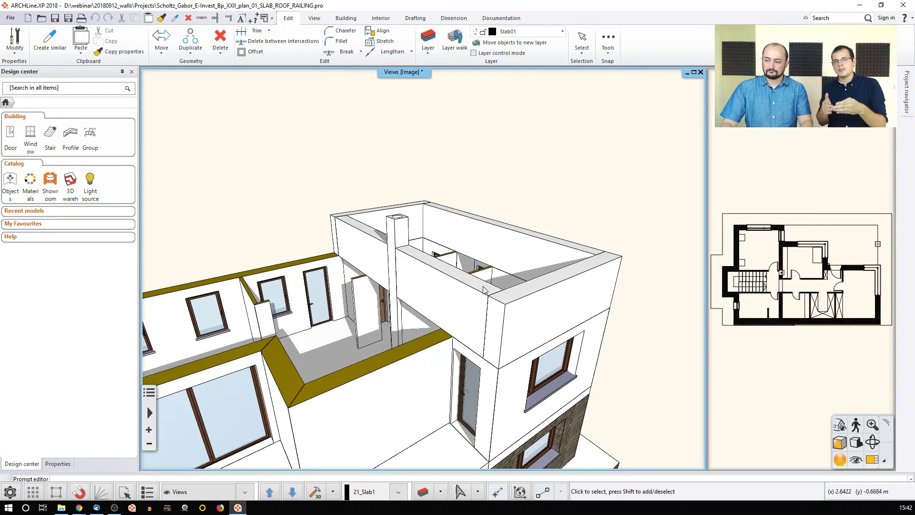
Step: Make the floor plan active and step it up to the Roof floor
click(780, 288)
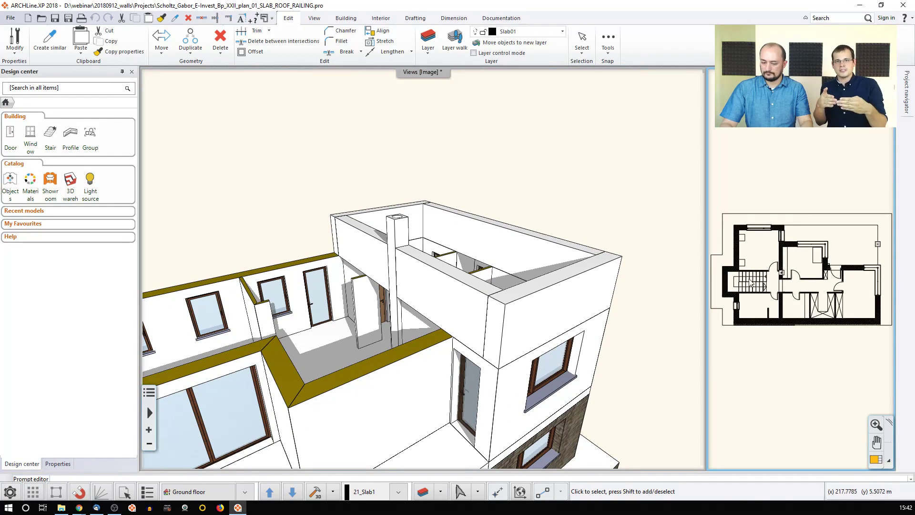
click(685, 263)
click(751, 263)
click(269, 492)
click(269, 492)
middle_drag(766, 272, 806, 280)
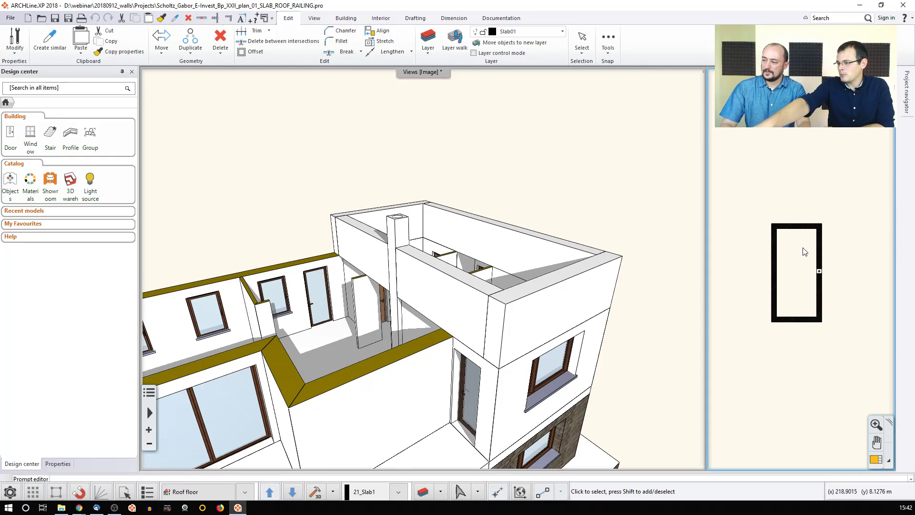
Step: Try setting the front first-floor wall's height from a picked top plane, dismissing the illegal-value warning
click(393, 364)
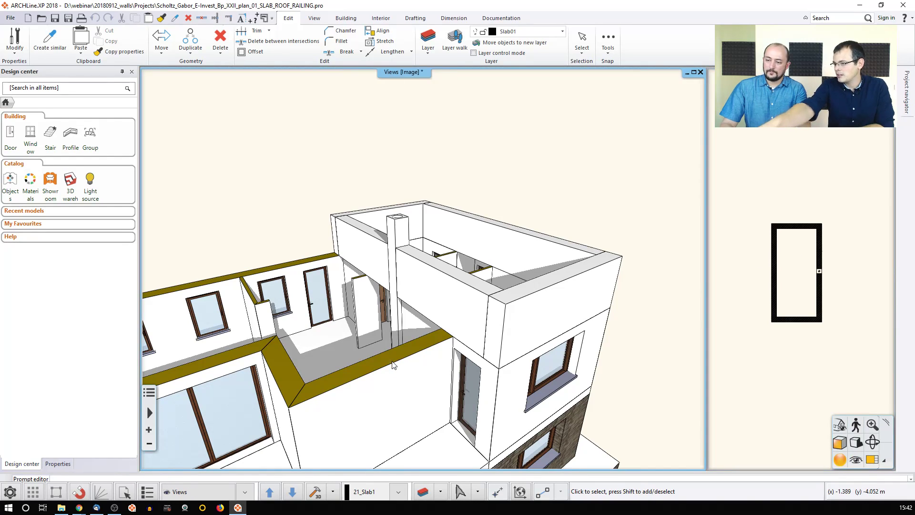
click(356, 375)
click(289, 409)
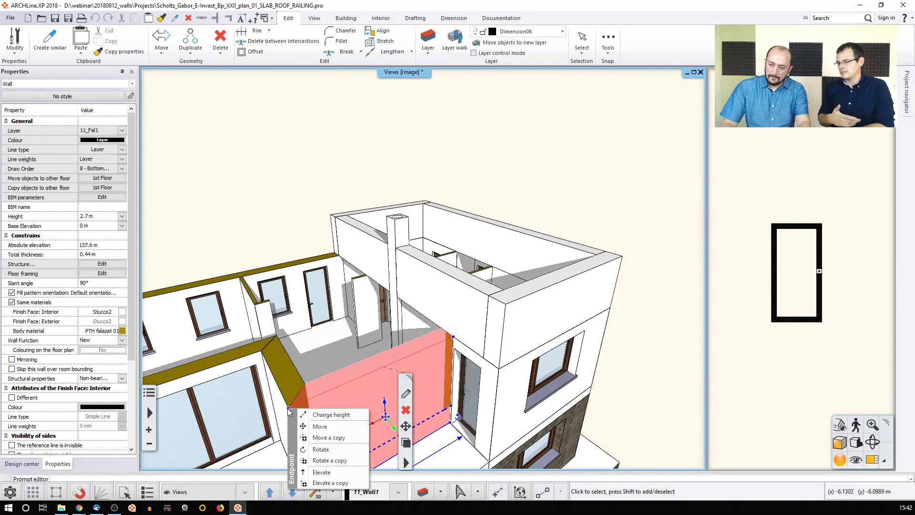
click(314, 415)
click(297, 334)
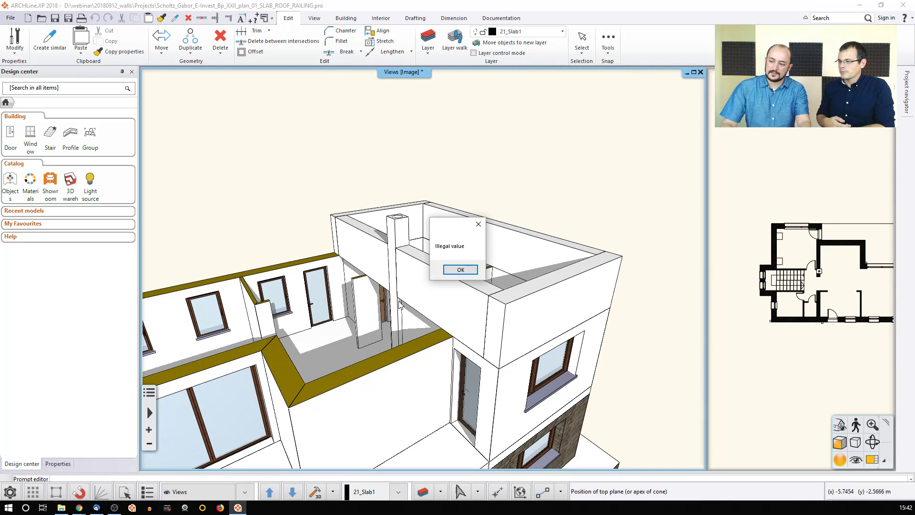
click(460, 269)
Step: Raise the front first-floor wall by 1 m and orbit the model to view it
click(290, 408)
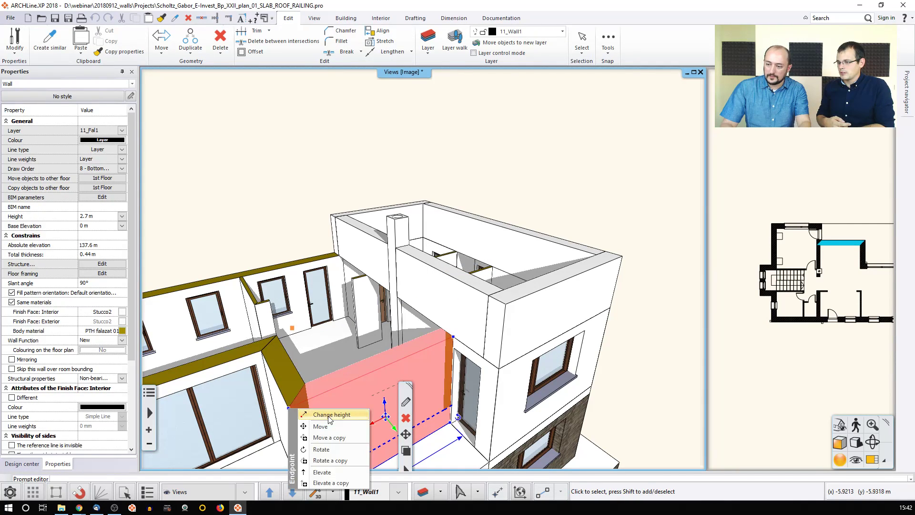
click(330, 415)
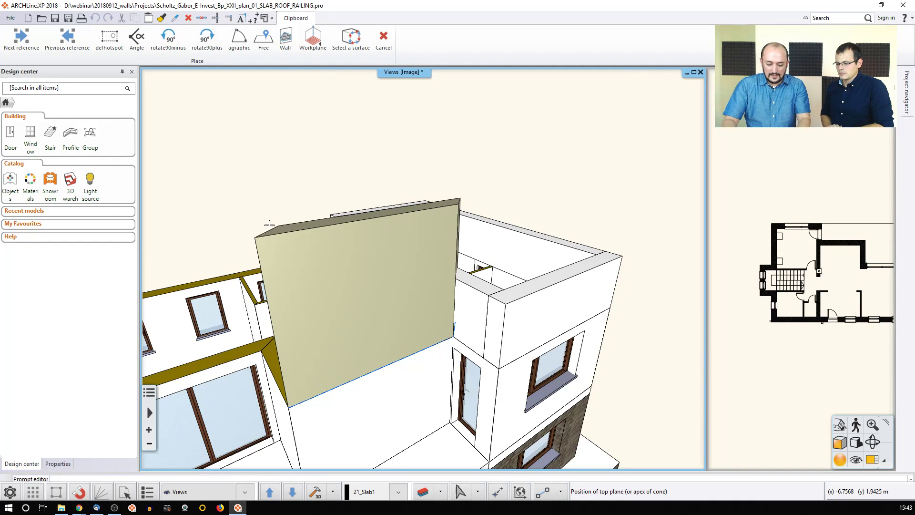
text(1)
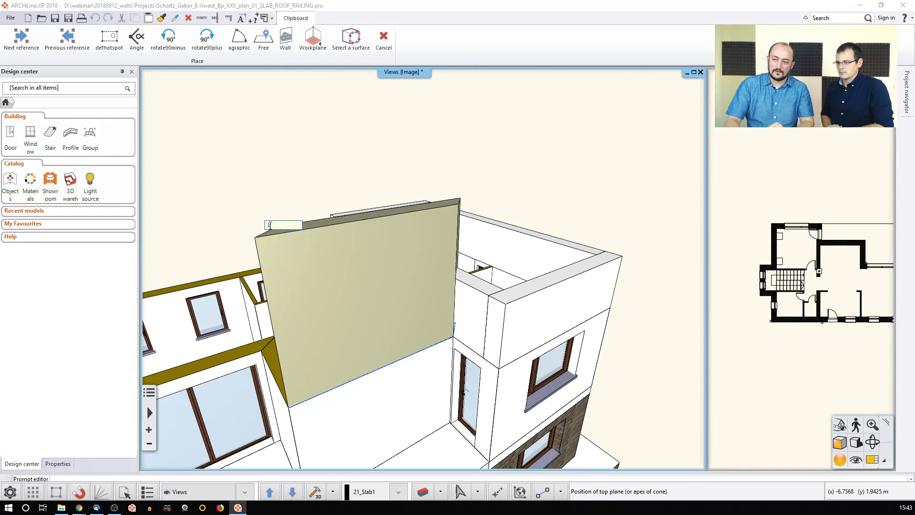
key(Return)
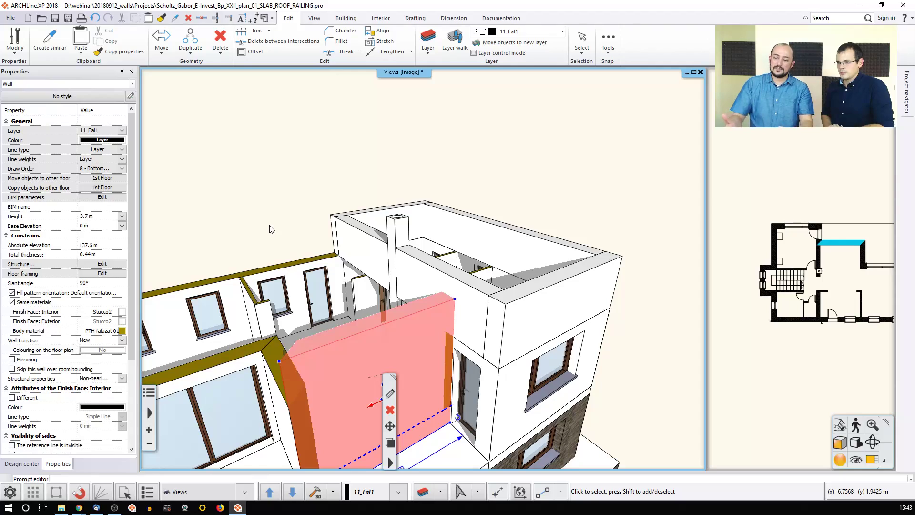
click(269, 226)
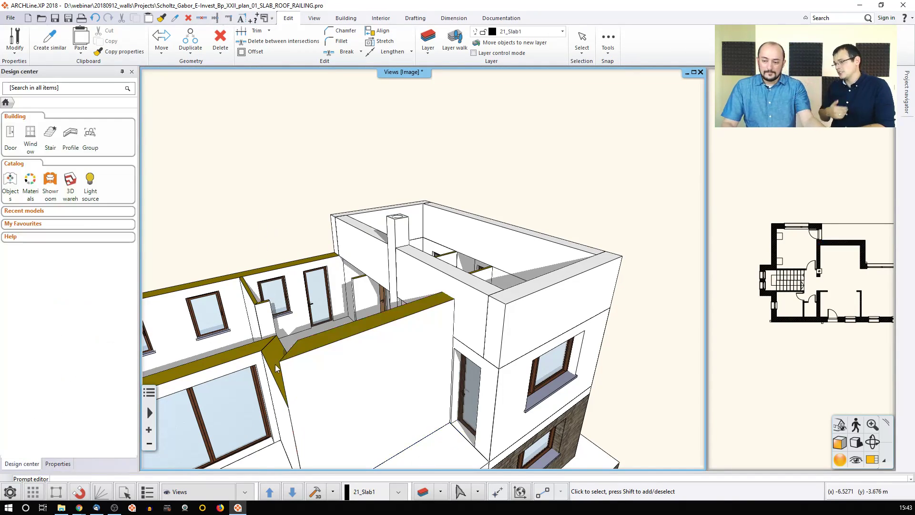
middle_drag(285, 370, 419, 377)
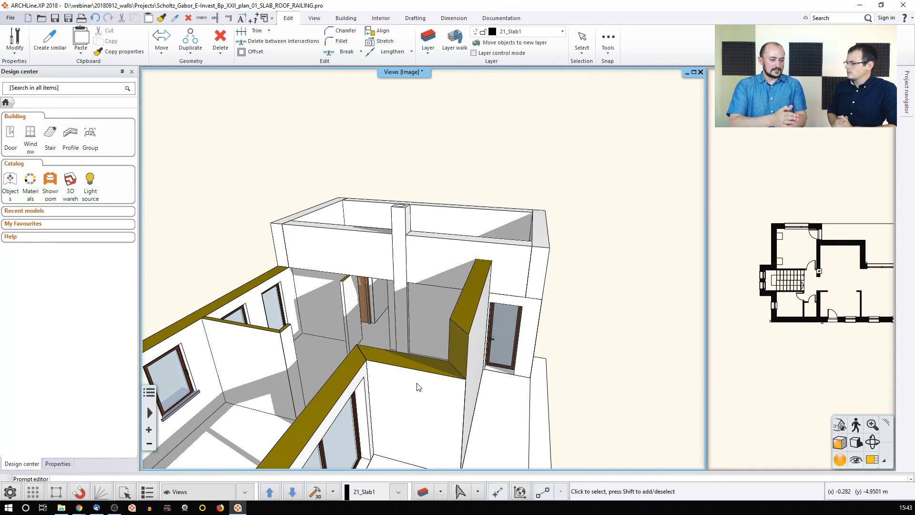
Step: Undo the wall height change and show the wall beside the door on the floor plan
key(ctrl+z)
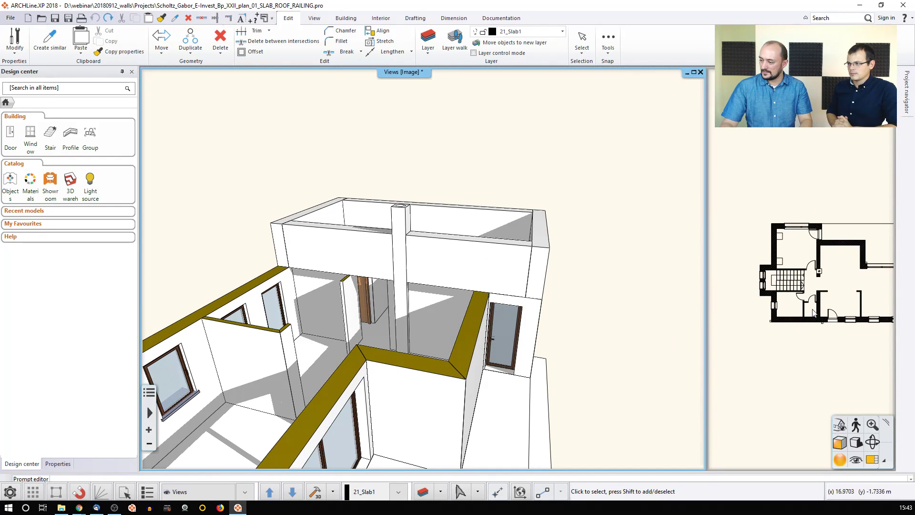
right_click(471, 334)
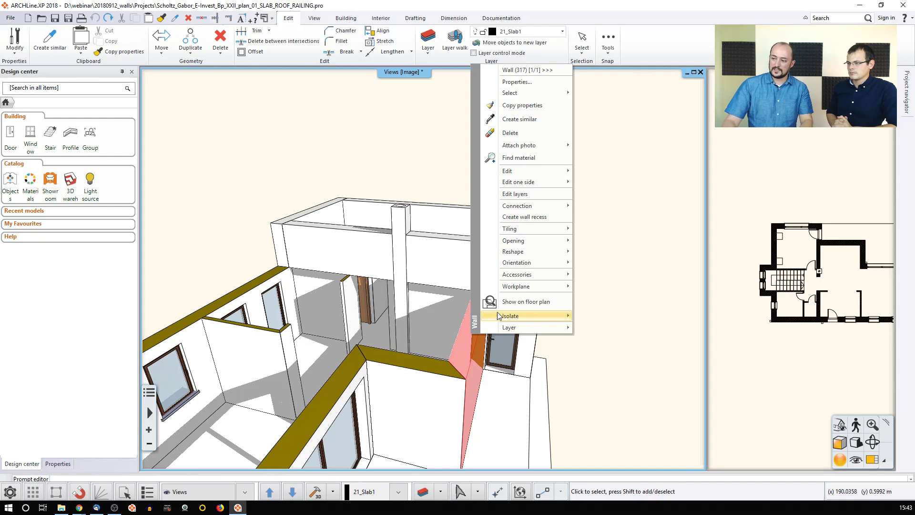
click(541, 300)
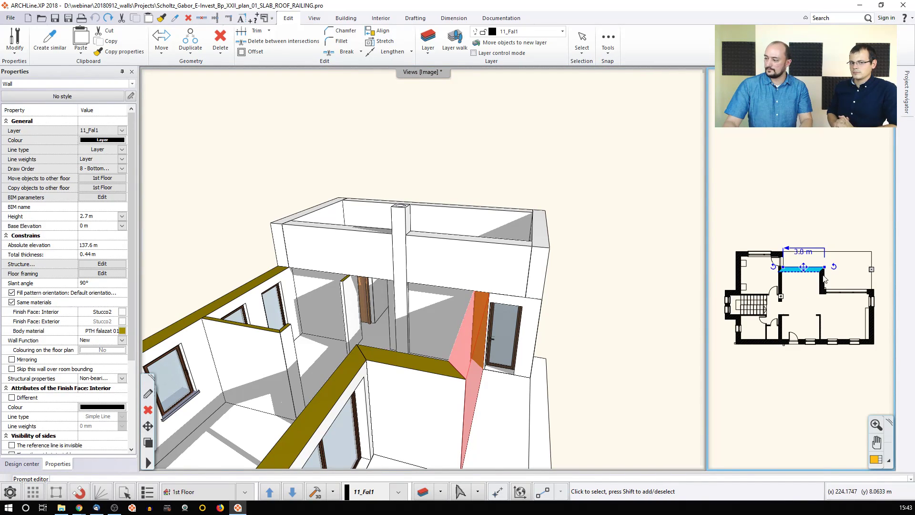
click(806, 225)
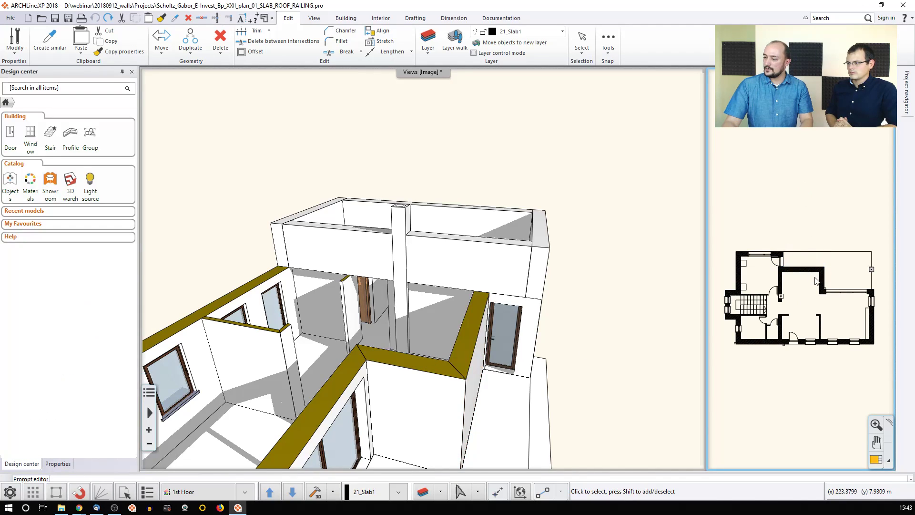
scroll(814, 274, up, 4)
scroll(811, 276, up, 1)
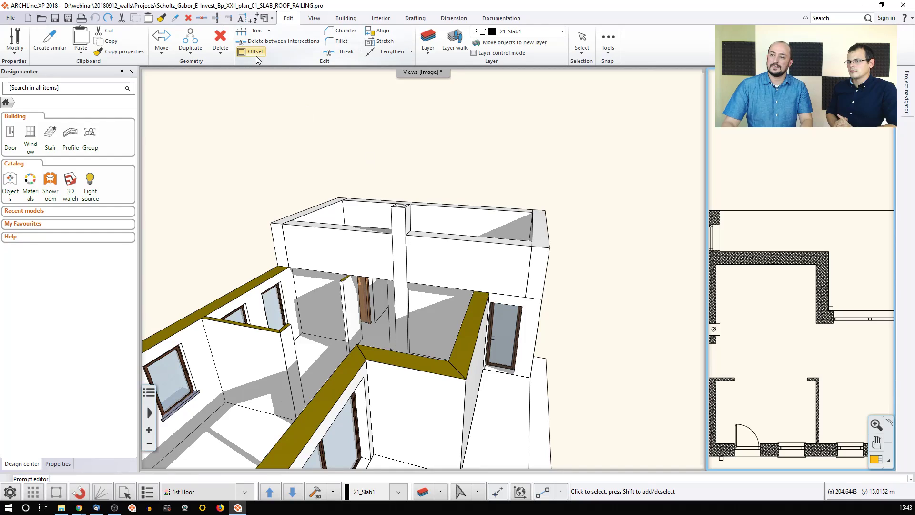
Step: Start the wall Trim command, then cancel it
click(215, 18)
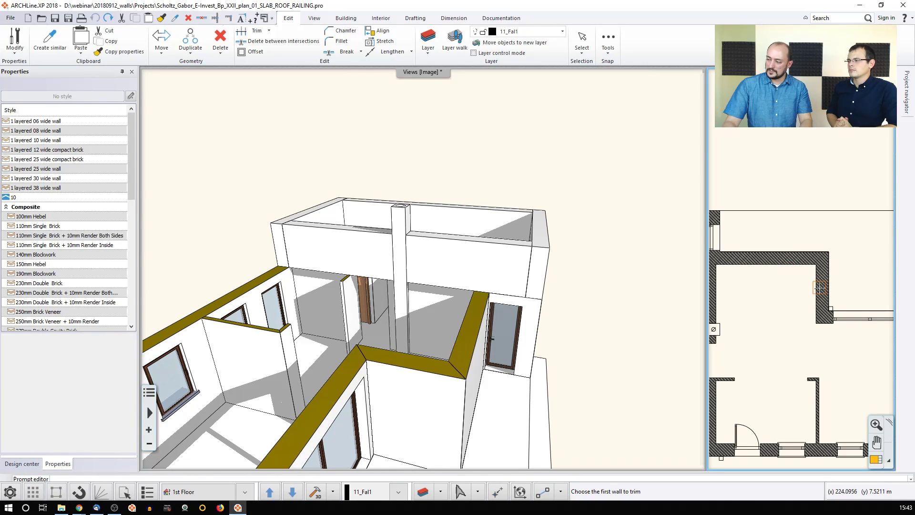
scroll(815, 288, up, 1)
key(Escape)
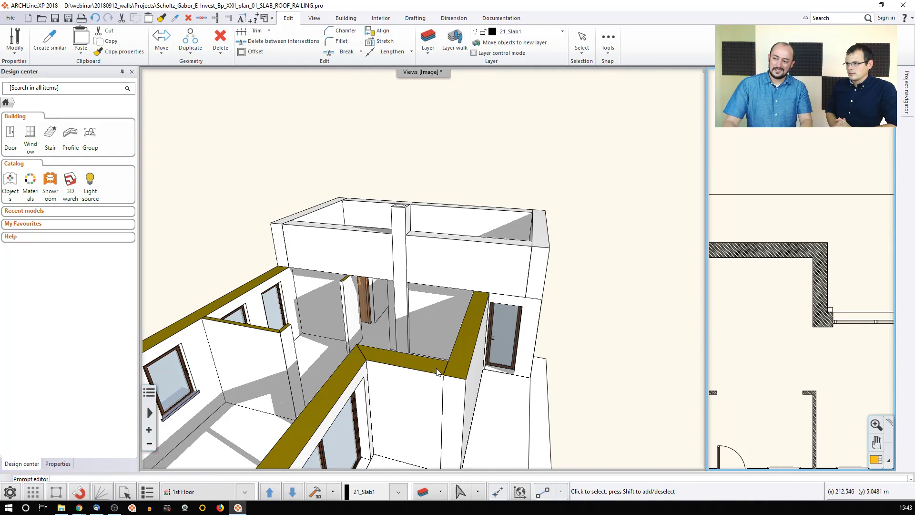
click(462, 366)
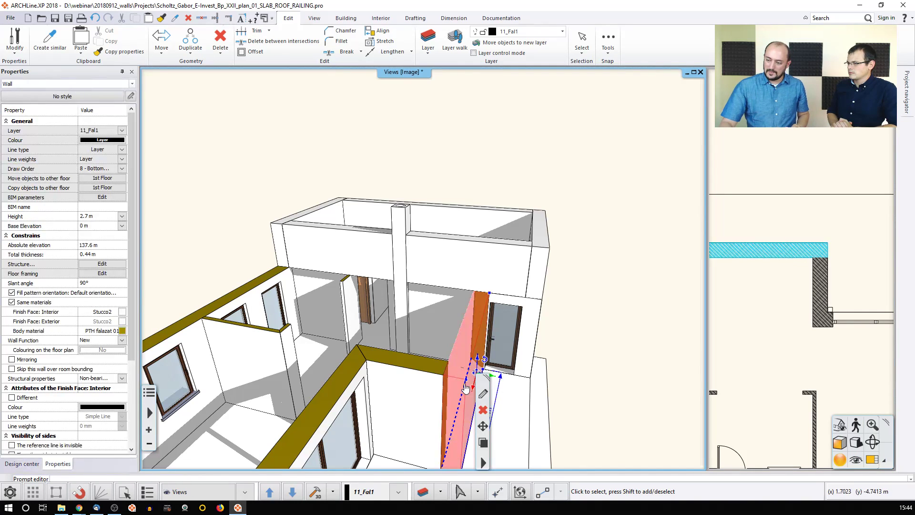
middle_drag(442, 331, 409, 327)
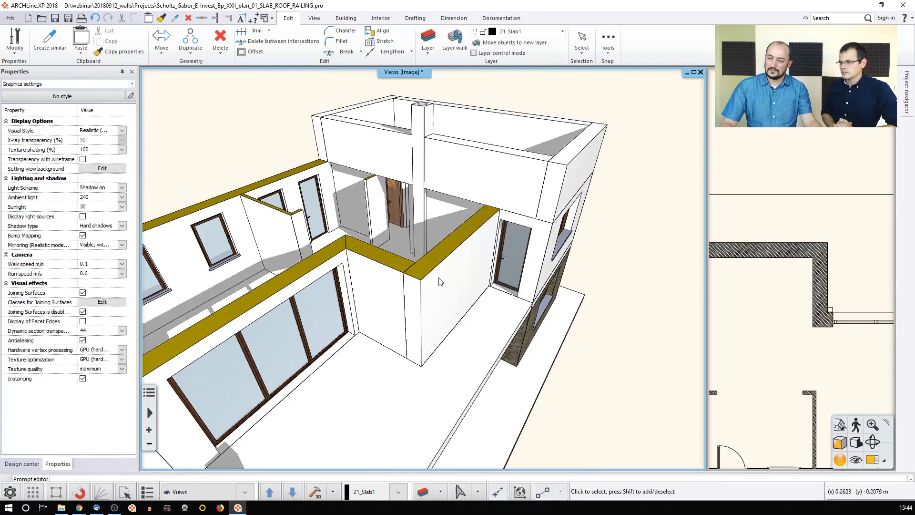
click(422, 281)
click(453, 287)
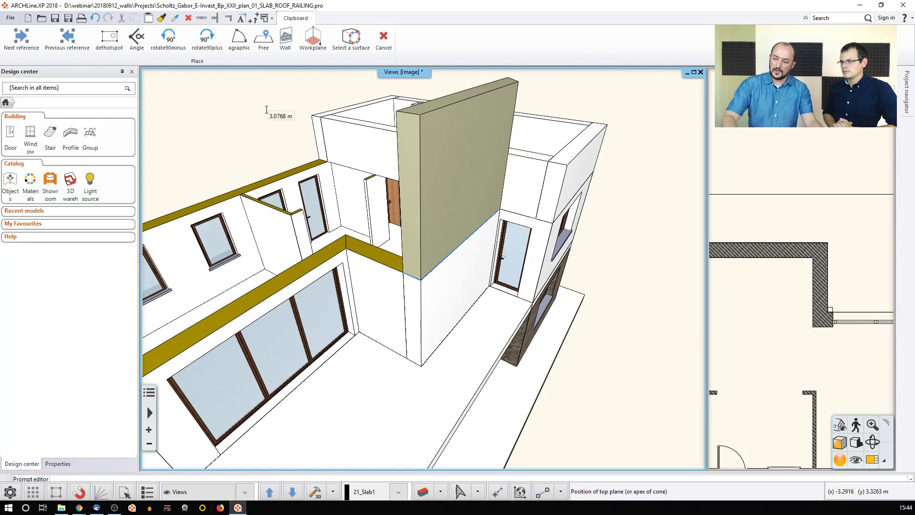
click(267, 110)
key(Escape)
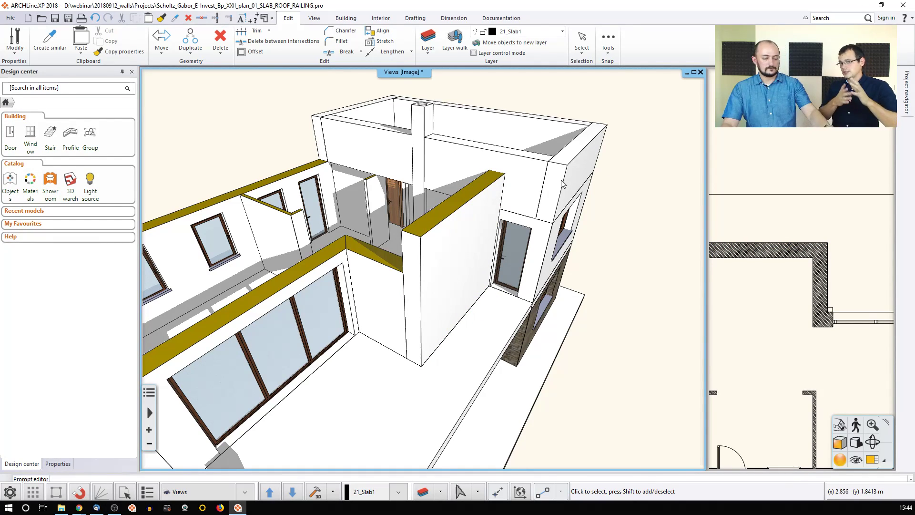
key(ctrl+z)
scroll(563, 184, down, 1)
scroll(564, 184, up, 3)
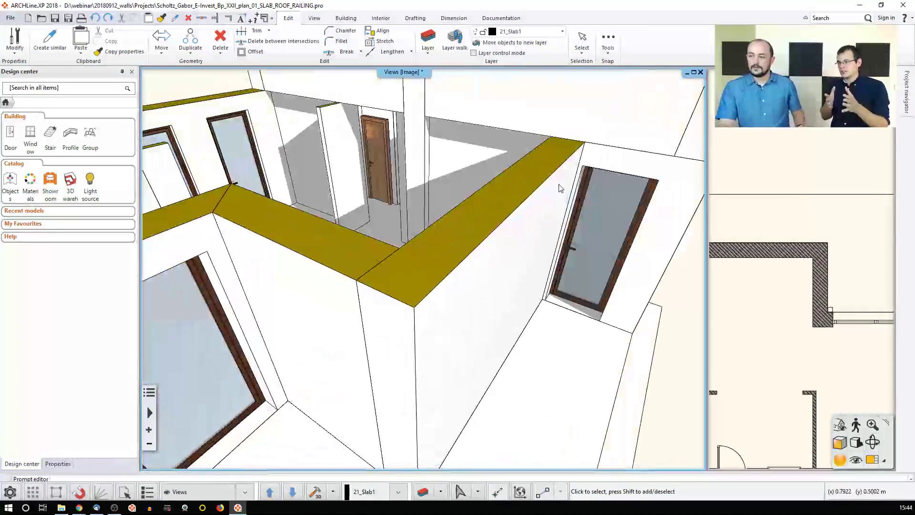
scroll(559, 185, down, 5)
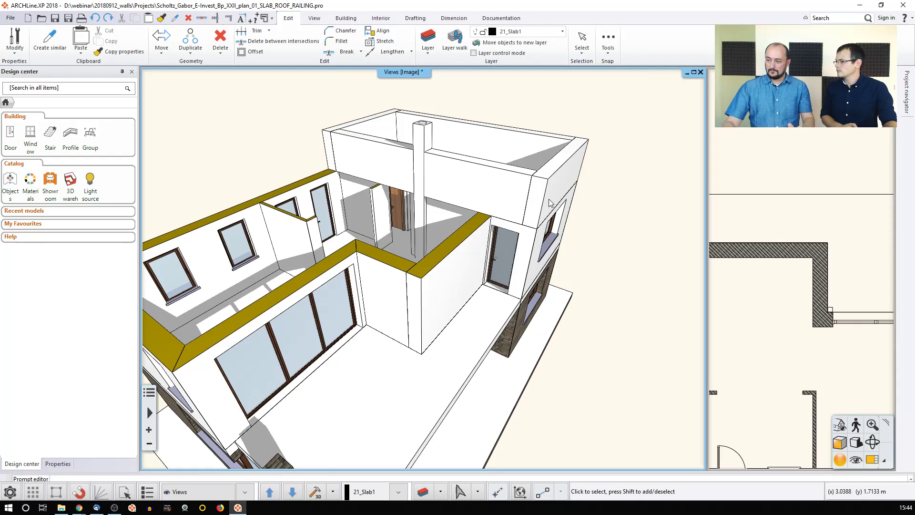
scroll(787, 324, down, 5)
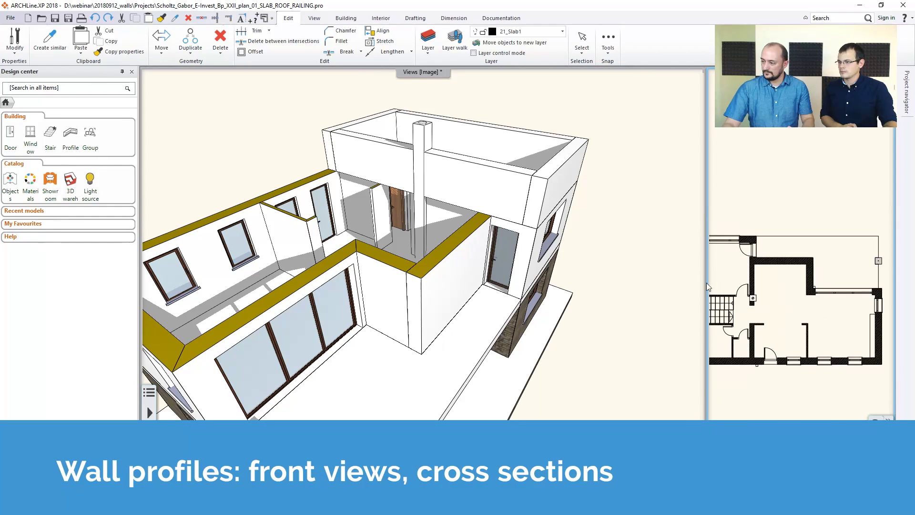
Step: Locate the roof parapet wall on the Roof floor plan and make the plan the main view
right_click(556, 176)
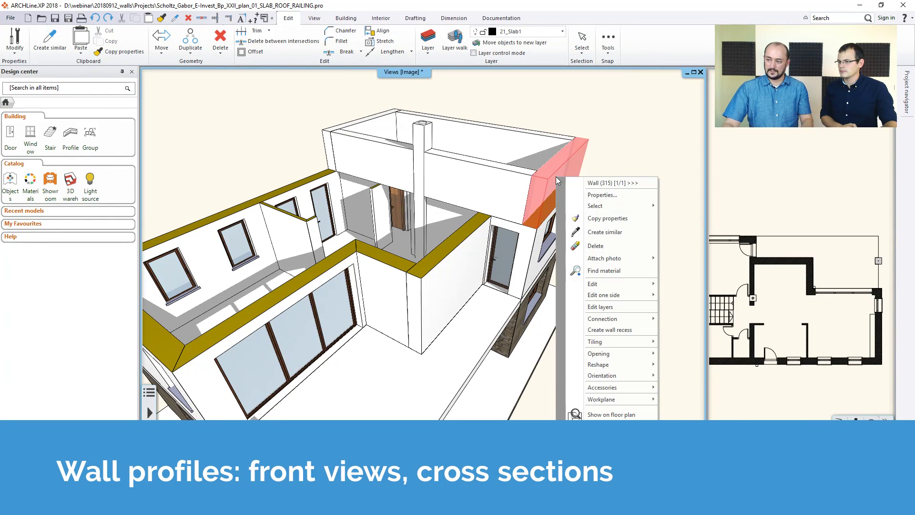
click(633, 415)
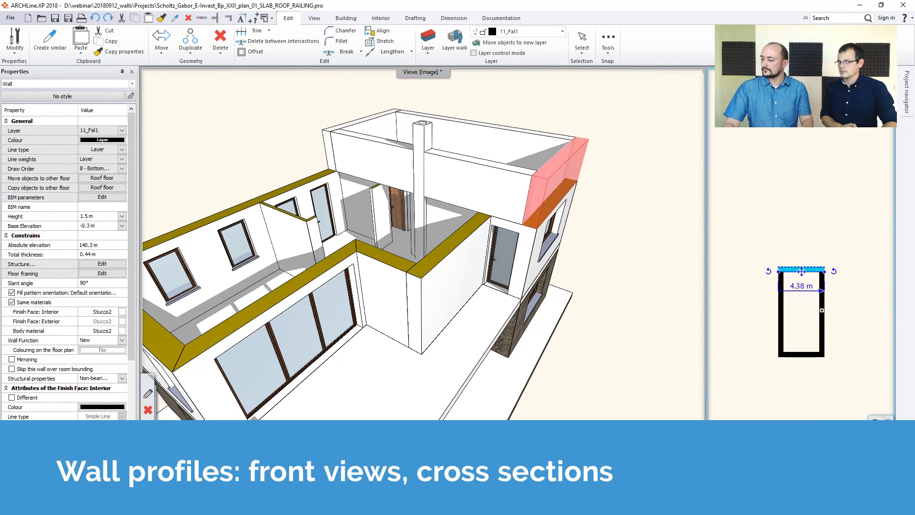
click(877, 459)
middle_drag(456, 183, 427, 212)
scroll(427, 212, down, 2)
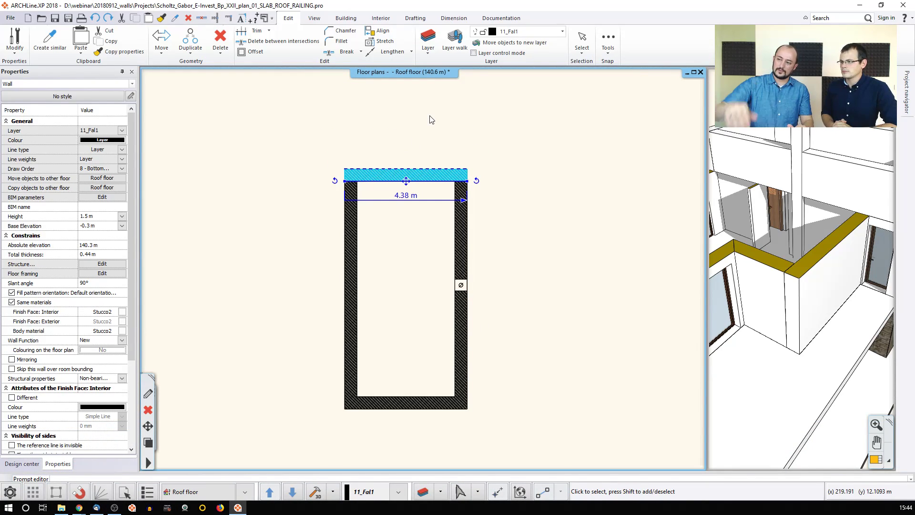
Step: Reselect the parapet wall in plan and bring up its full action list at Profile
click(419, 140)
click(407, 175)
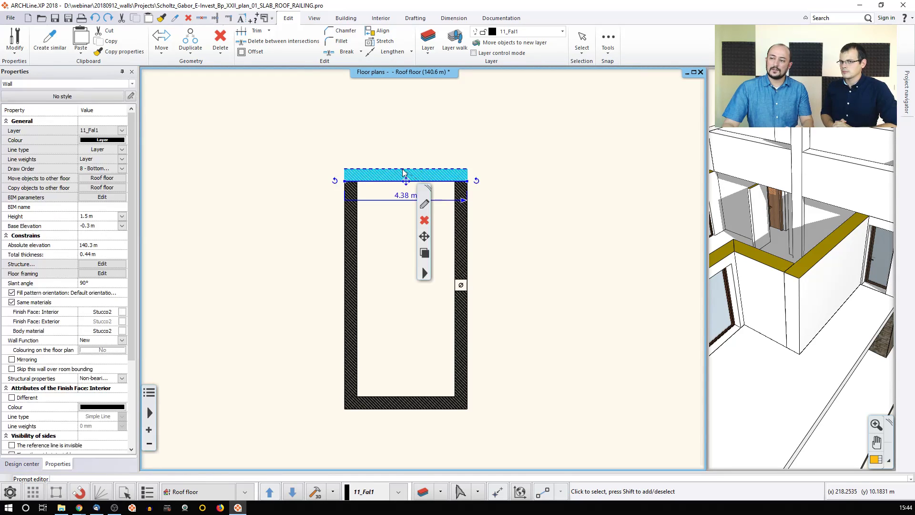
drag(427, 186, 532, 114)
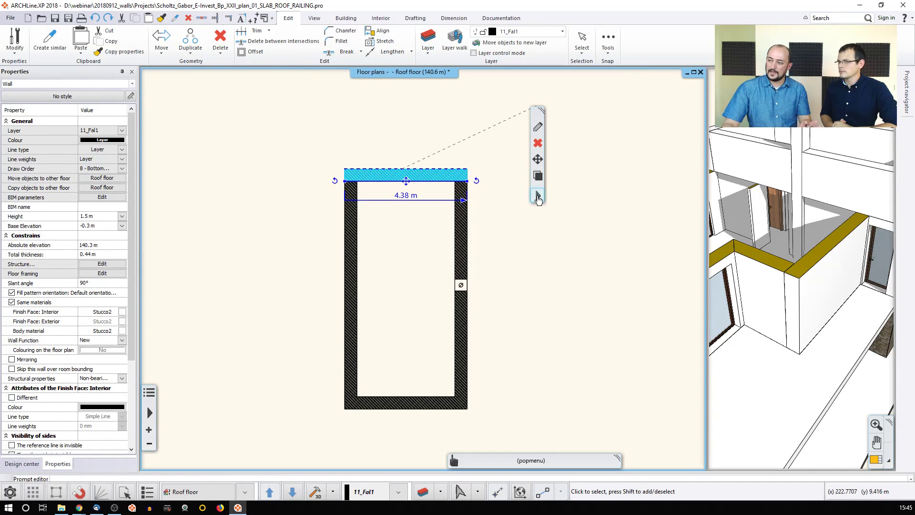
click(537, 196)
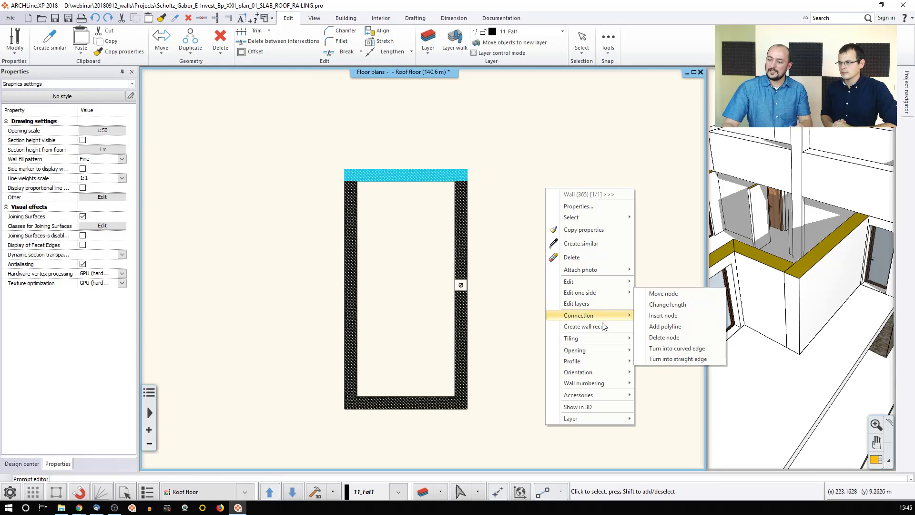
mouse_move(590, 363)
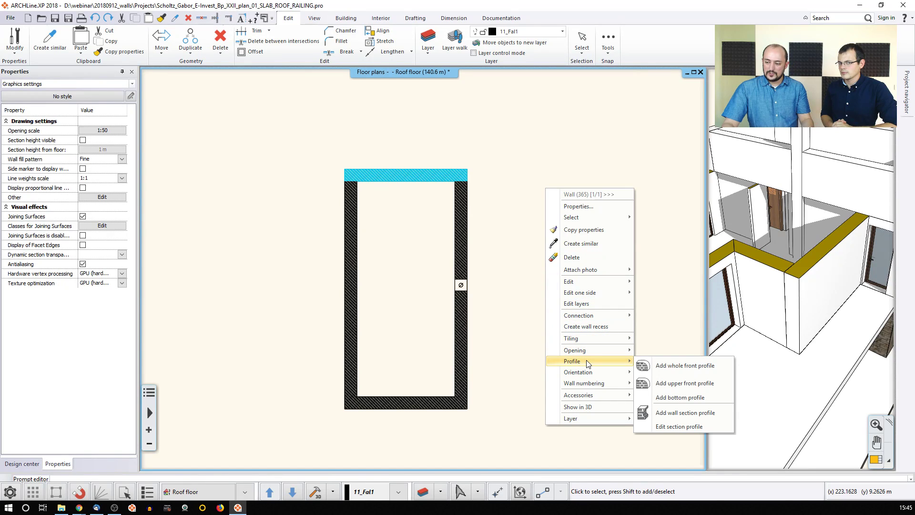
Step: Add a triangular whole front profile through the elevation's lower-left, lower-right and top-left corners
click(668, 366)
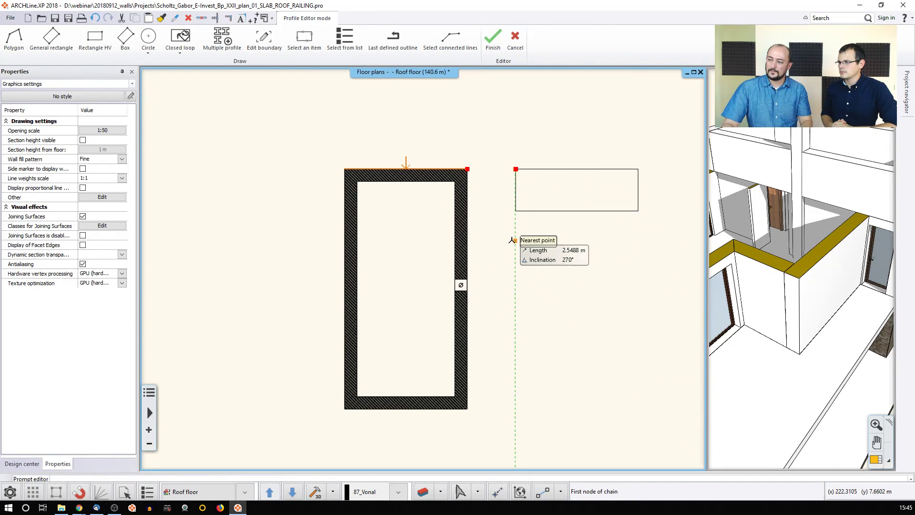
click(516, 210)
click(638, 210)
click(515, 169)
click(516, 211)
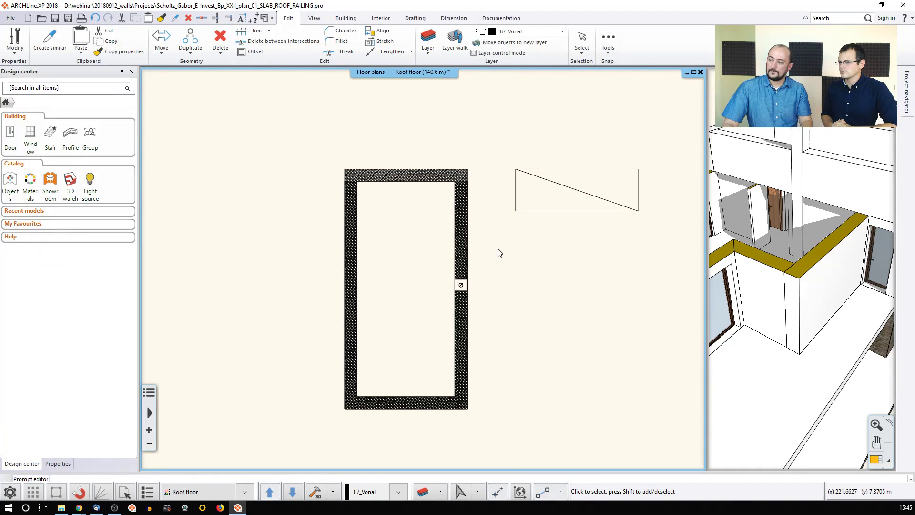
right_click(557, 217)
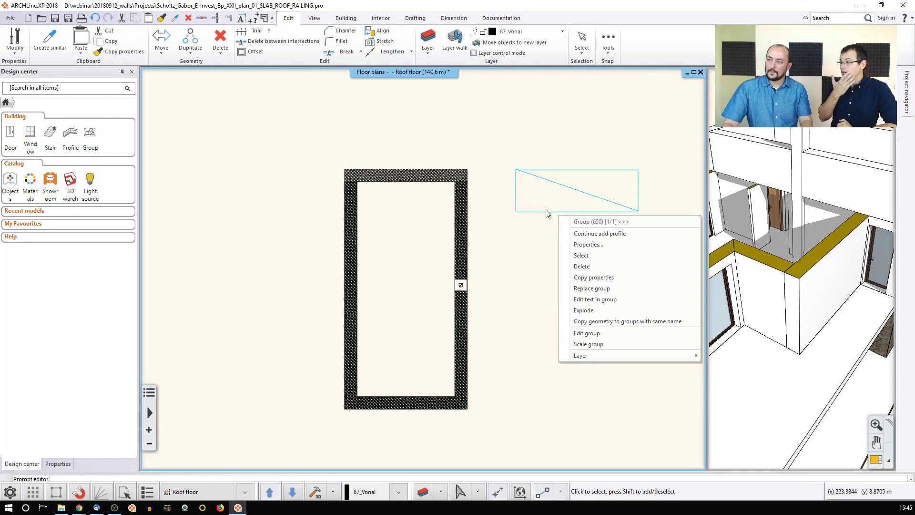
click(522, 271)
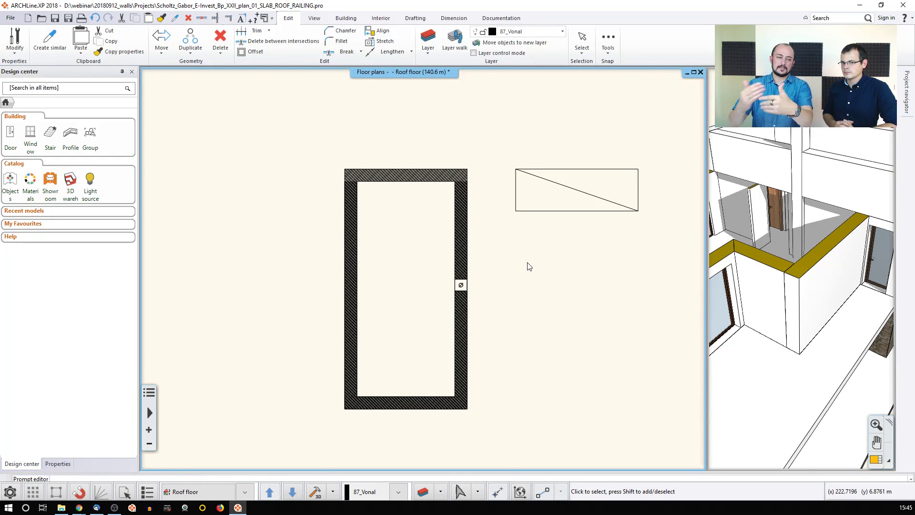
click(786, 173)
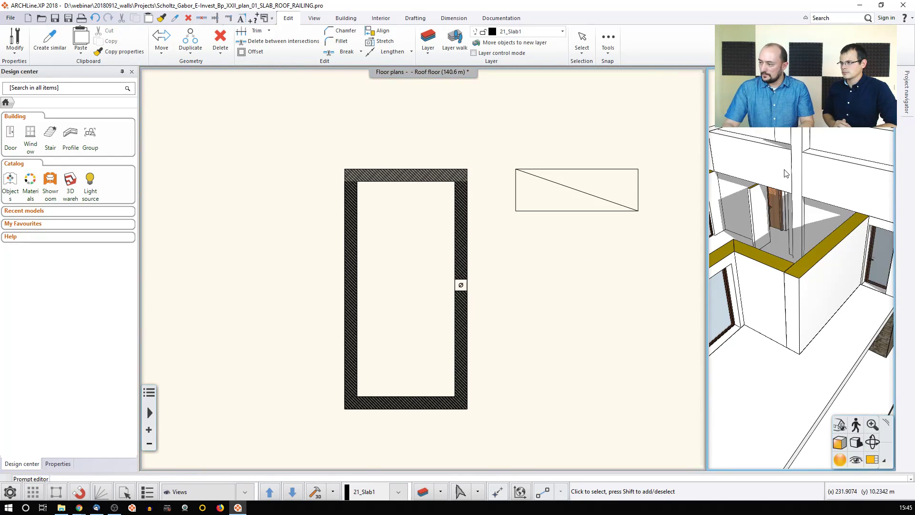
Step: Orbit the 3D house to face the parapet, then undo the sloped front profile
click(873, 459)
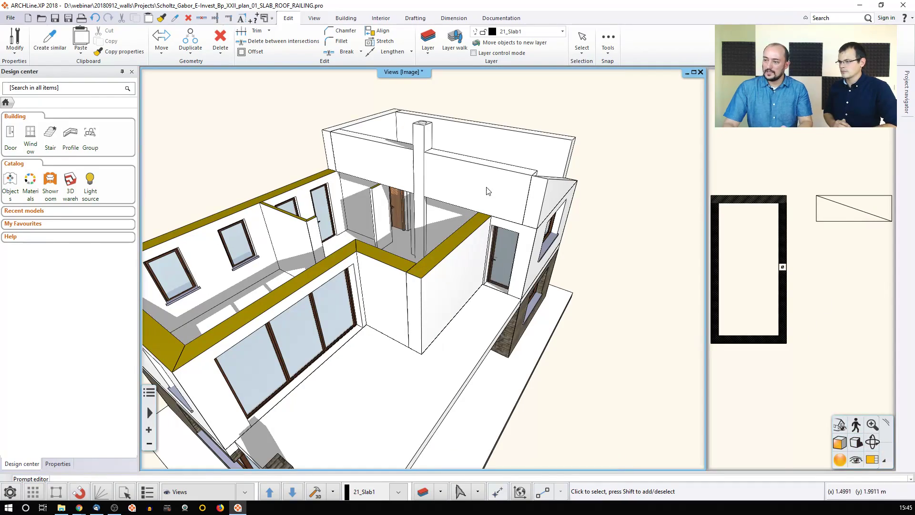
middle_drag(512, 184, 422, 194)
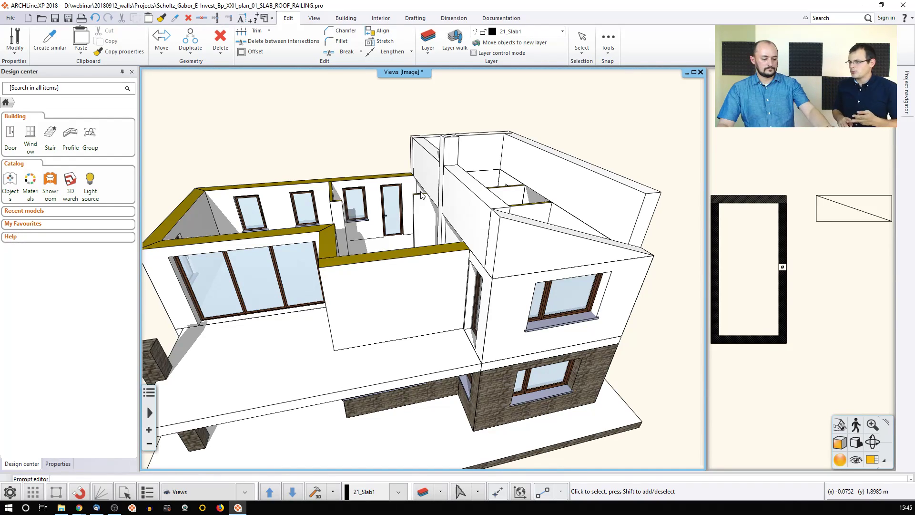
key(ctrl+z)
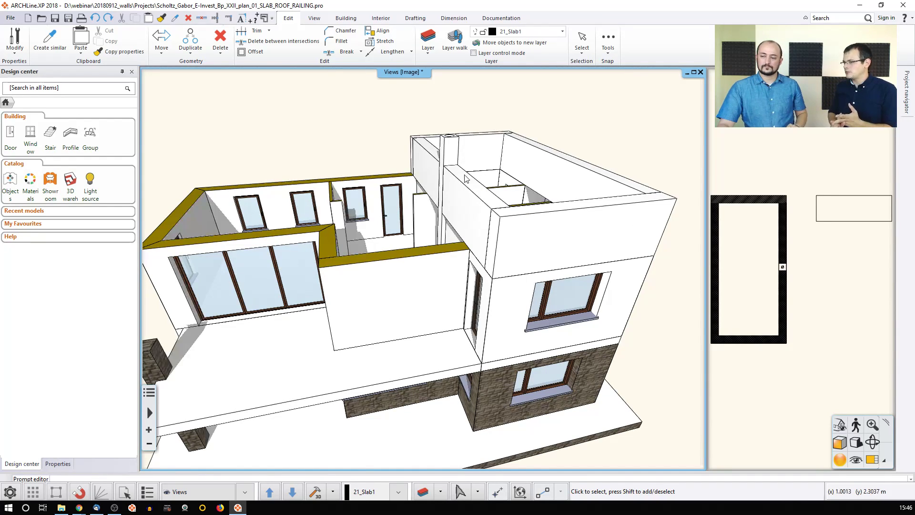
scroll(422, 188, down, 1)
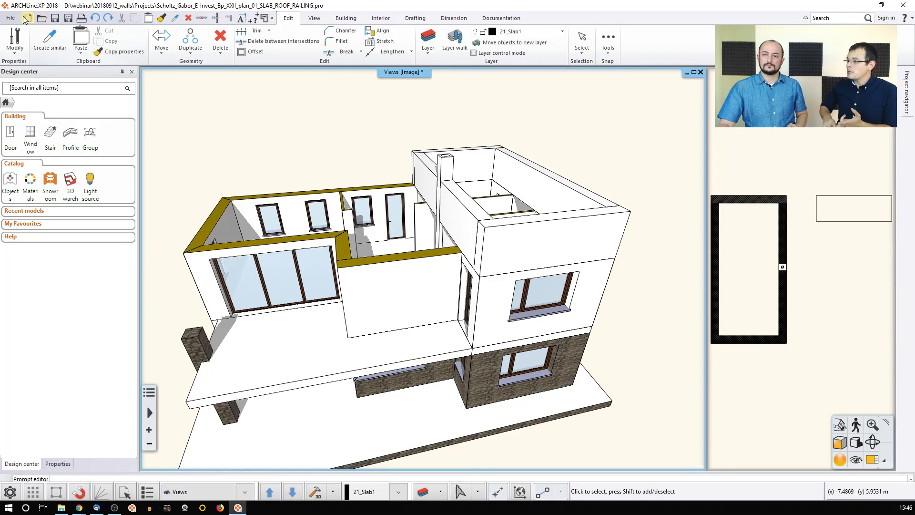
Step: Discard the roof railing project unsaved and open the third recent project, the detached house plan
click(10, 18)
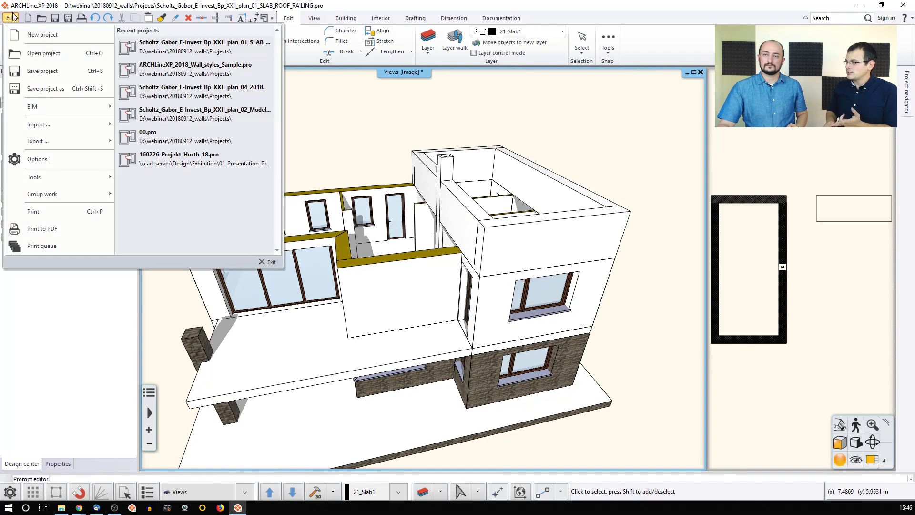
click(208, 93)
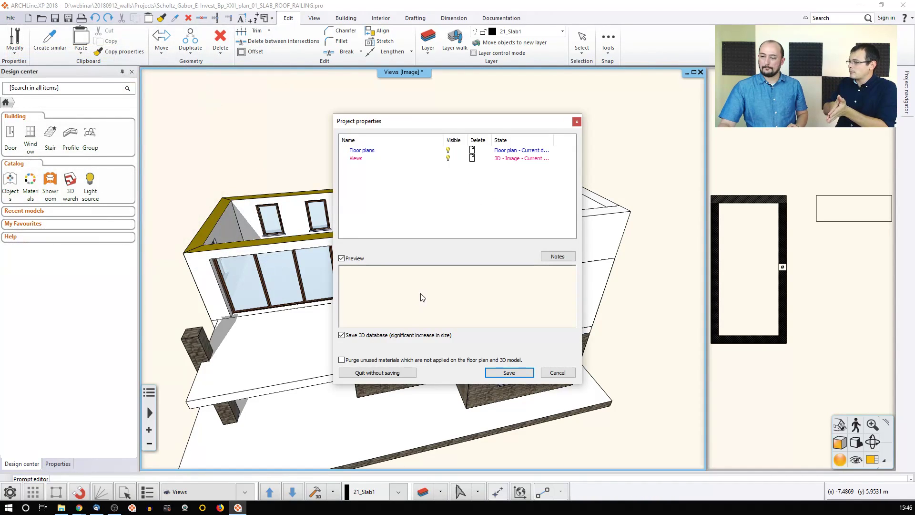
click(392, 373)
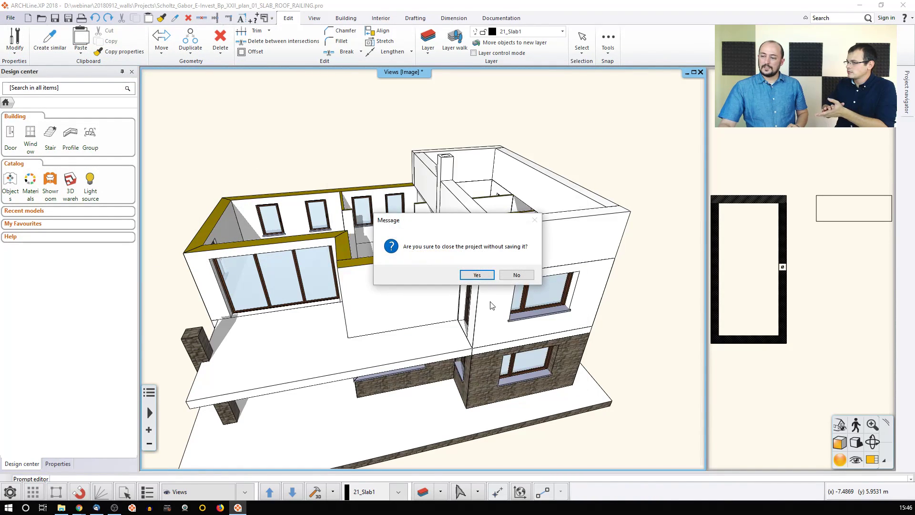
click(477, 275)
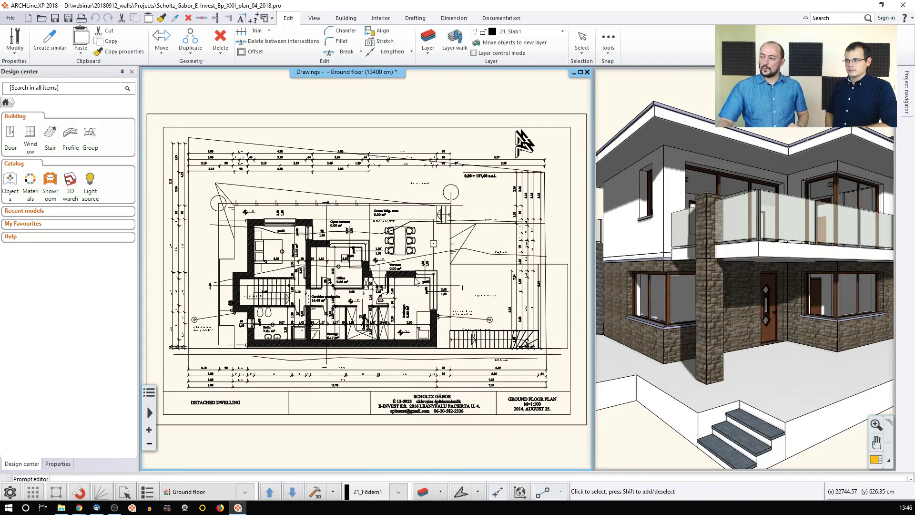
Step: Magnify the 3D view and orbit around the house, stairs and stone retaining wall
click(715, 372)
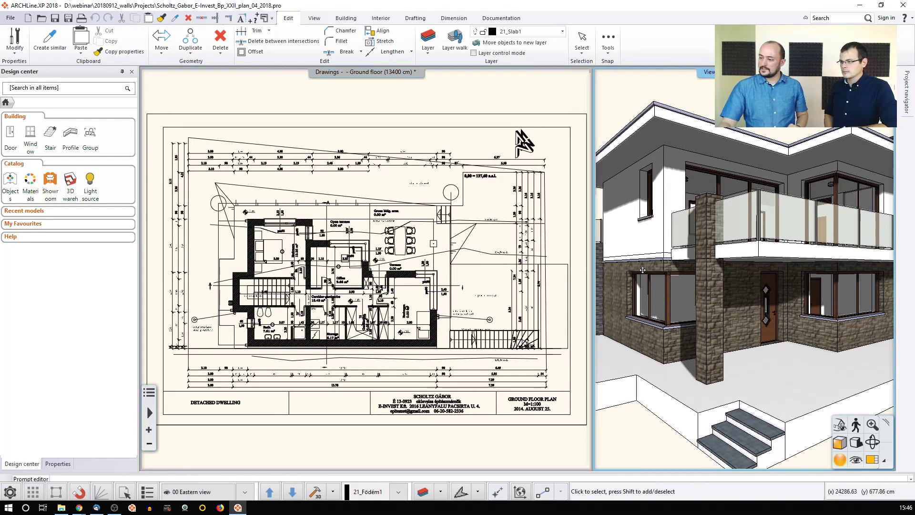
click(874, 463)
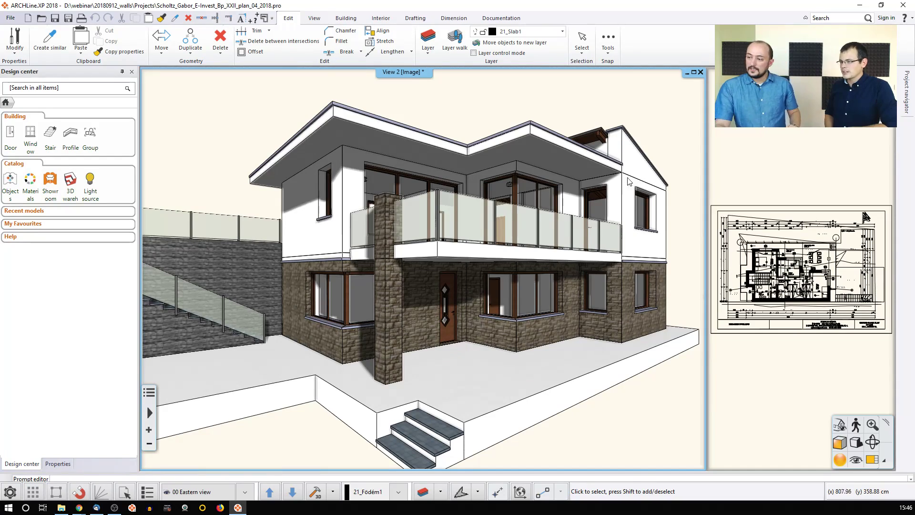
middle_drag(316, 266, 456, 307)
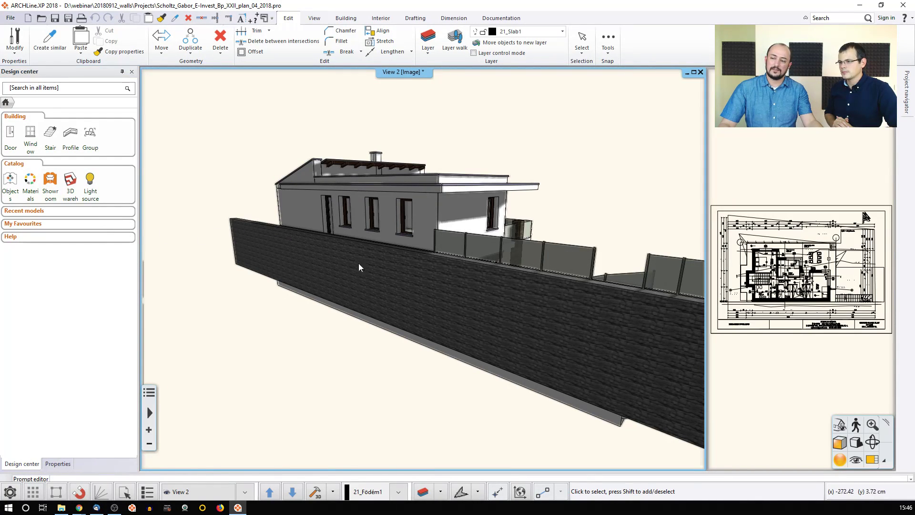
middle_drag(316, 272, 343, 286)
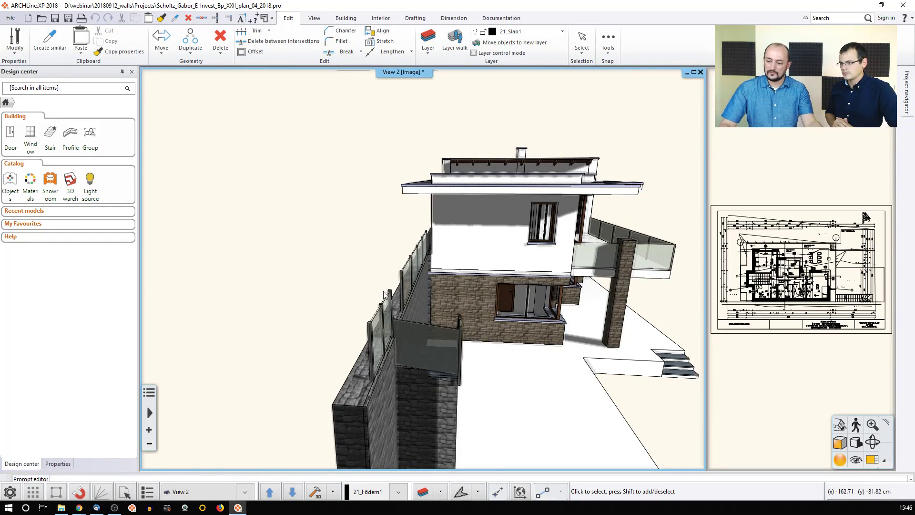
middle_drag(398, 293, 256, 268)
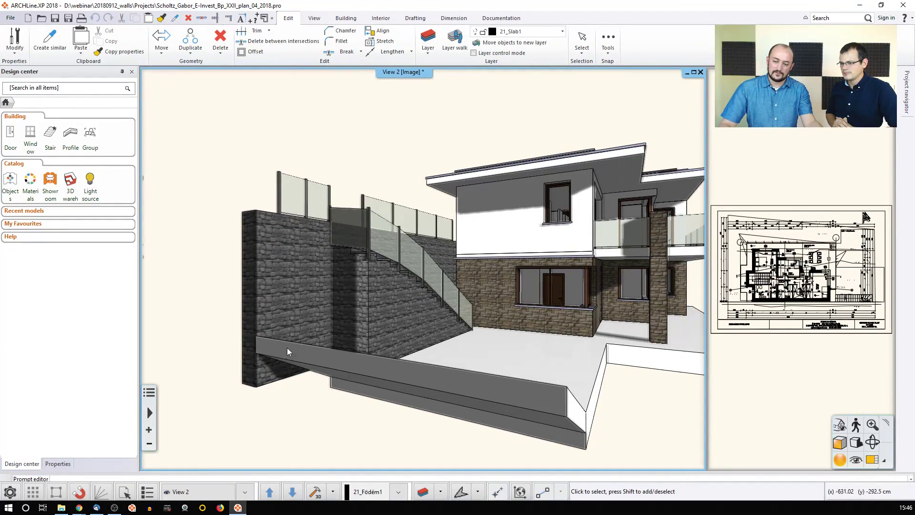
middle_drag(353, 323, 318, 334)
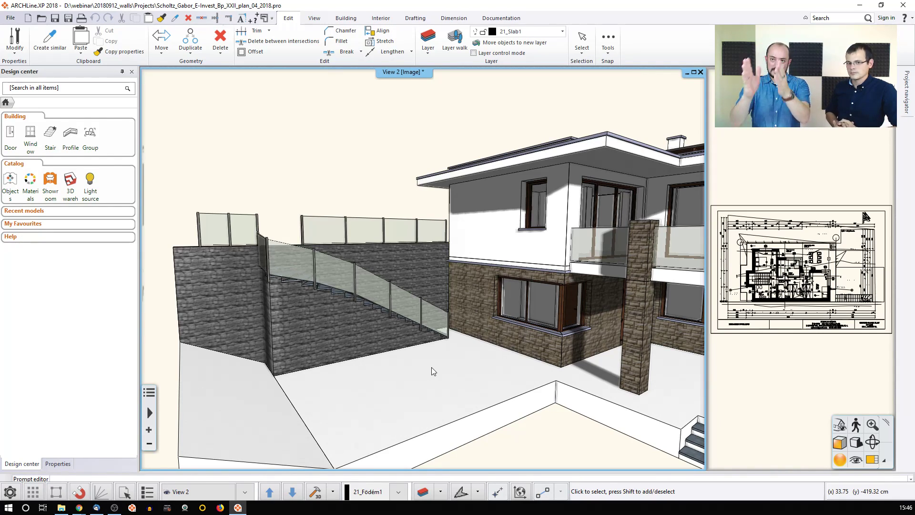
Step: Draw a two-point '1 layered 38 wide wall' above the ground floor plan
click(774, 366)
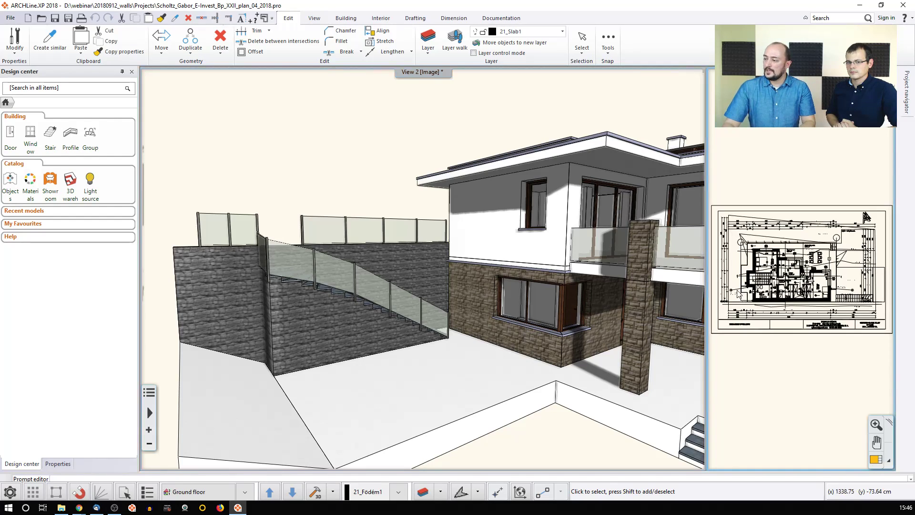
click(876, 459)
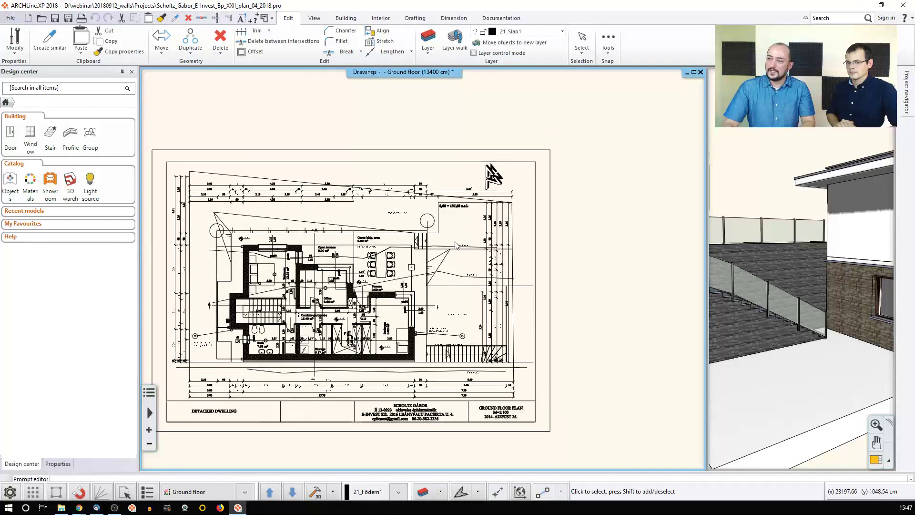
click(316, 20)
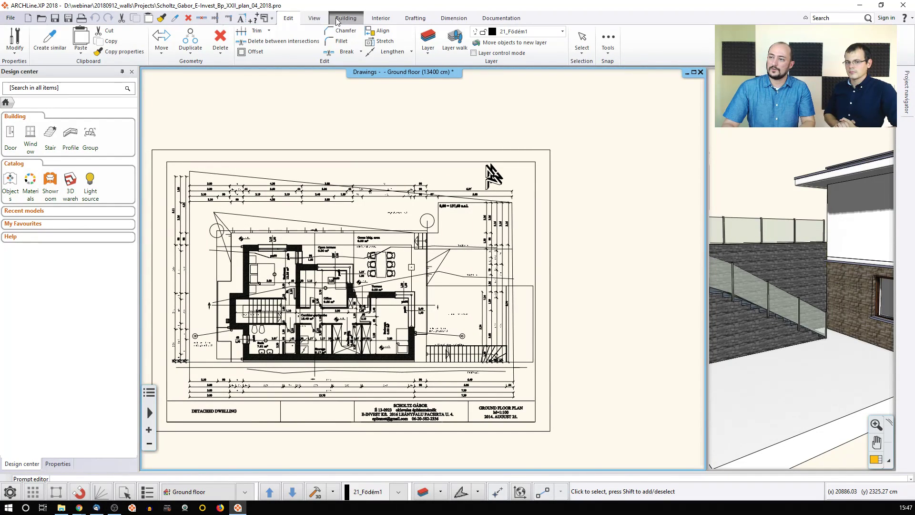
click(333, 18)
click(48, 38)
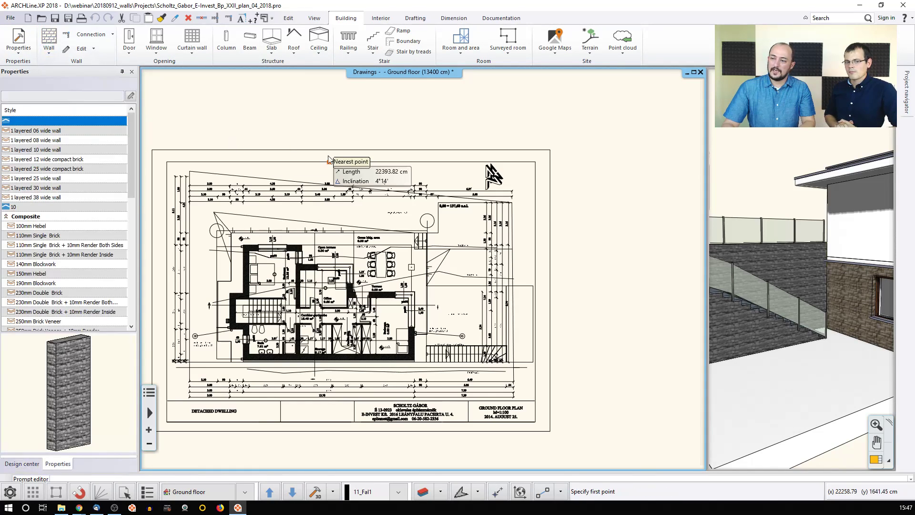
click(32, 197)
click(363, 137)
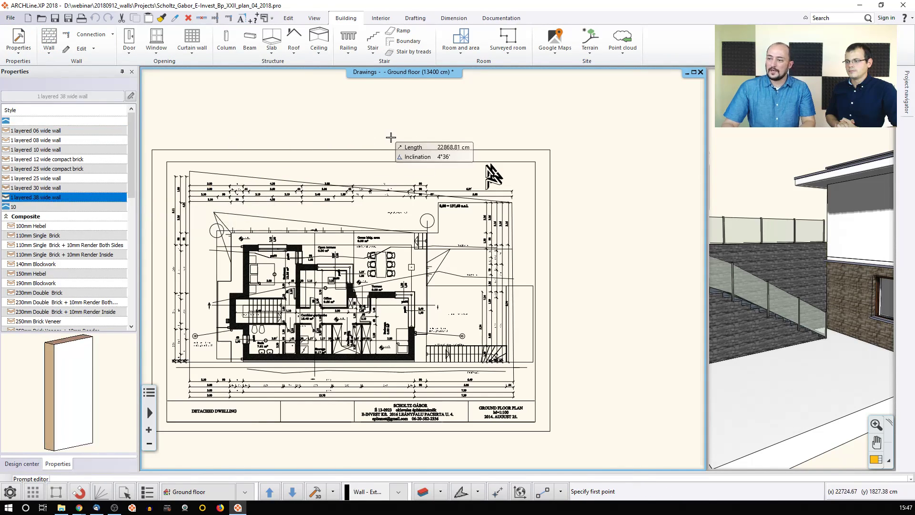
click(418, 136)
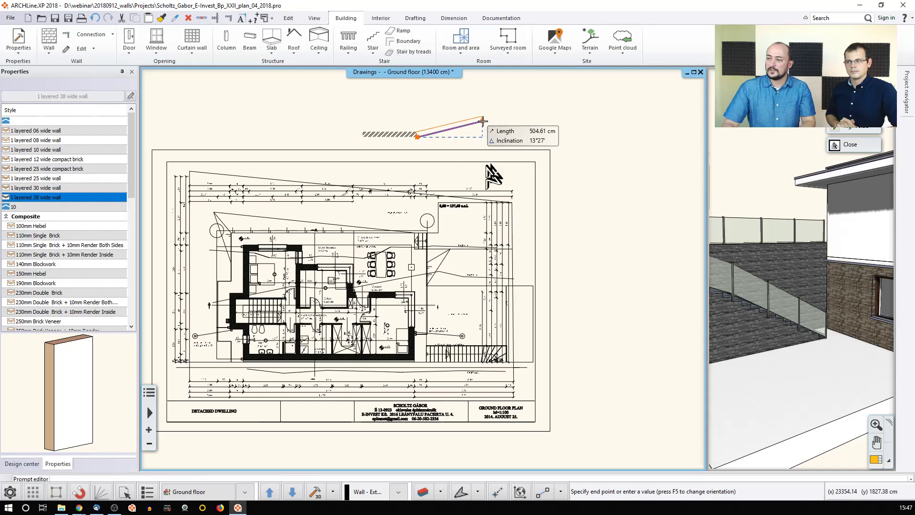
key(Escape)
key(Escape)
Step: Check the new white wall in 3D, then select it in plan and open its settings
click(758, 189)
scroll(772, 219, down, 6)
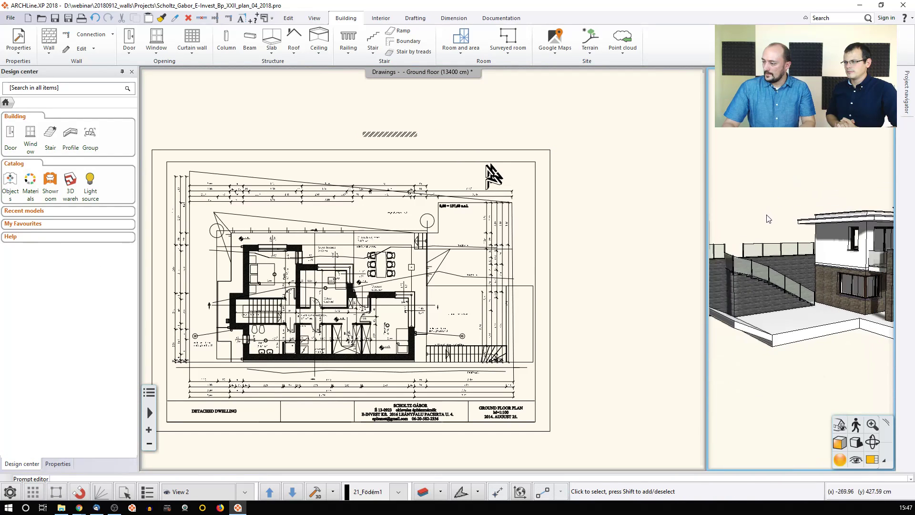
mouse_move(776, 246)
middle_down()
mouse_move(798, 247)
mouse_move(771, 255)
middle_up()
scroll(772, 259, up, 6)
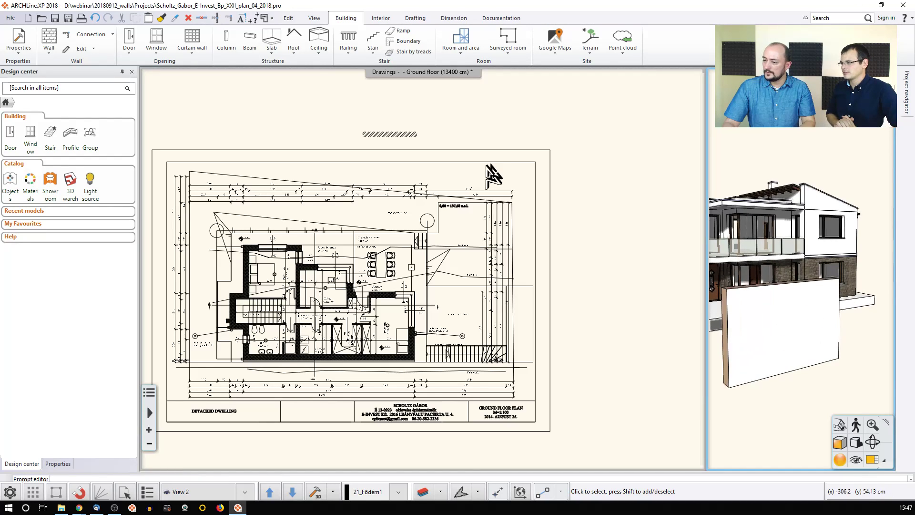
click(407, 136)
scroll(395, 139, up, 4)
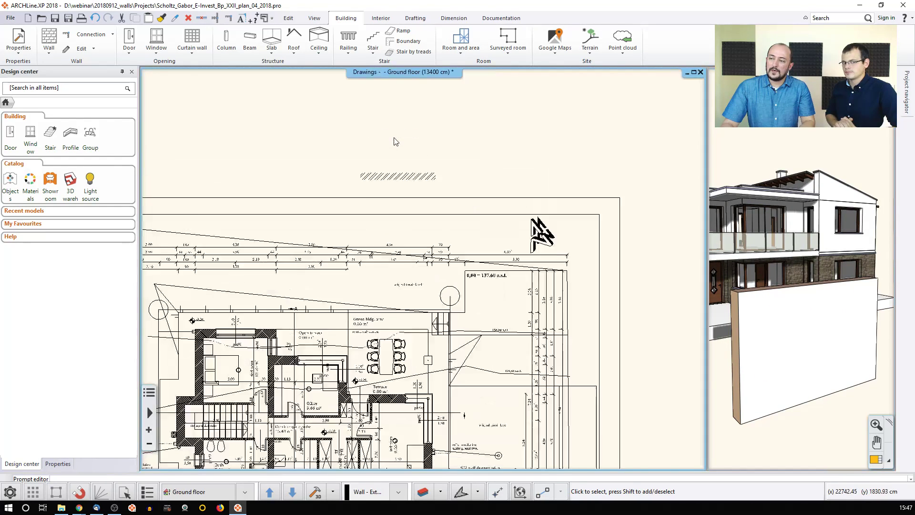
click(403, 203)
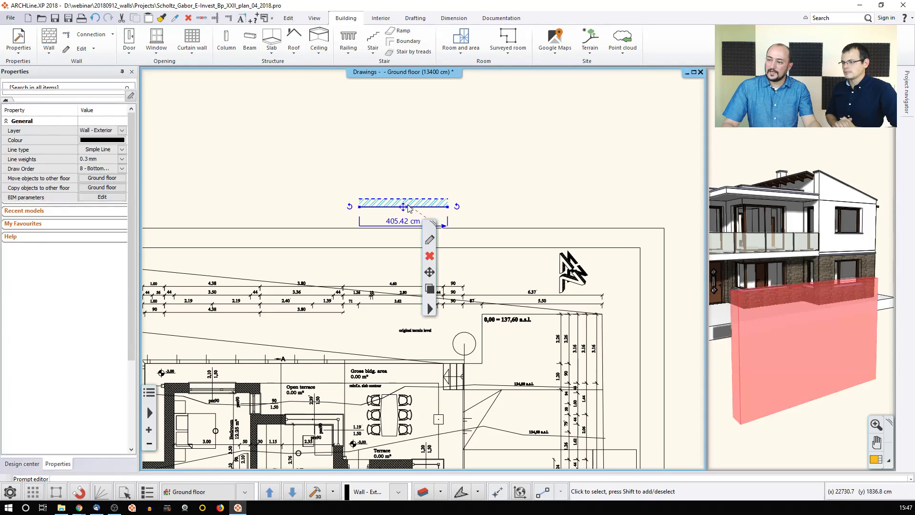
click(430, 242)
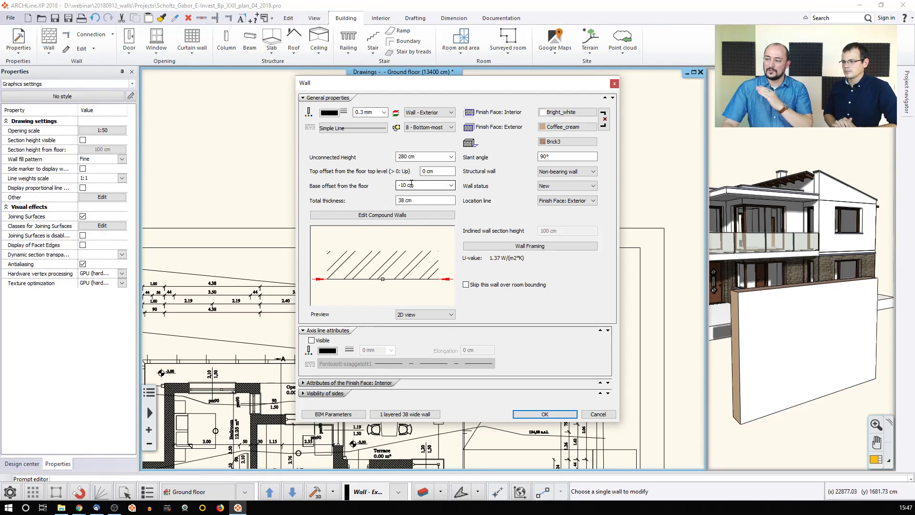
Step: Change the new wall's slant angle from 90° to 80°
double_click(544, 157)
text(80)
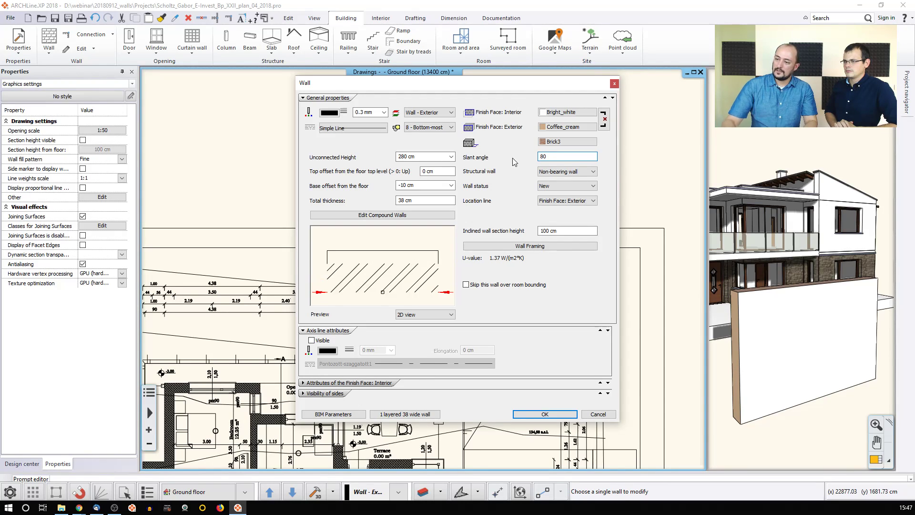
click(545, 413)
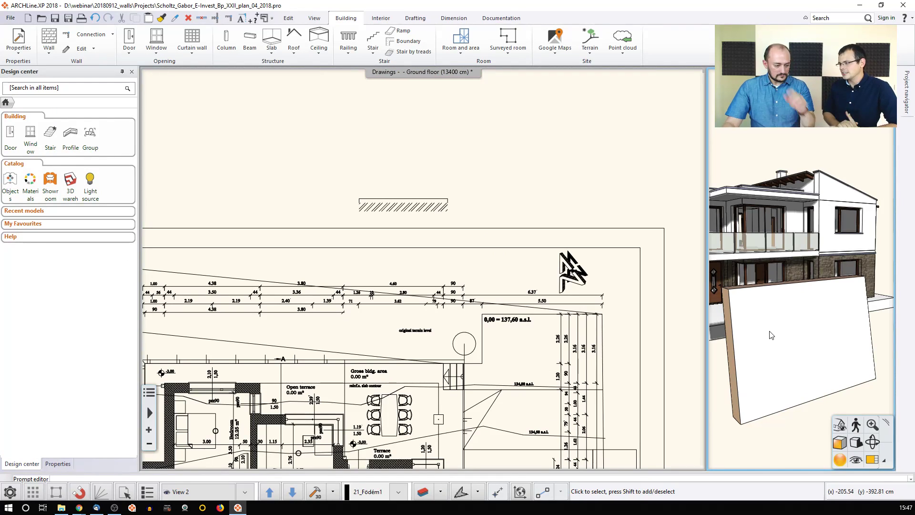
Step: Toggle undo and redo to compare slanted and vertical, ending with the wall vertical
key(ctrl+z)
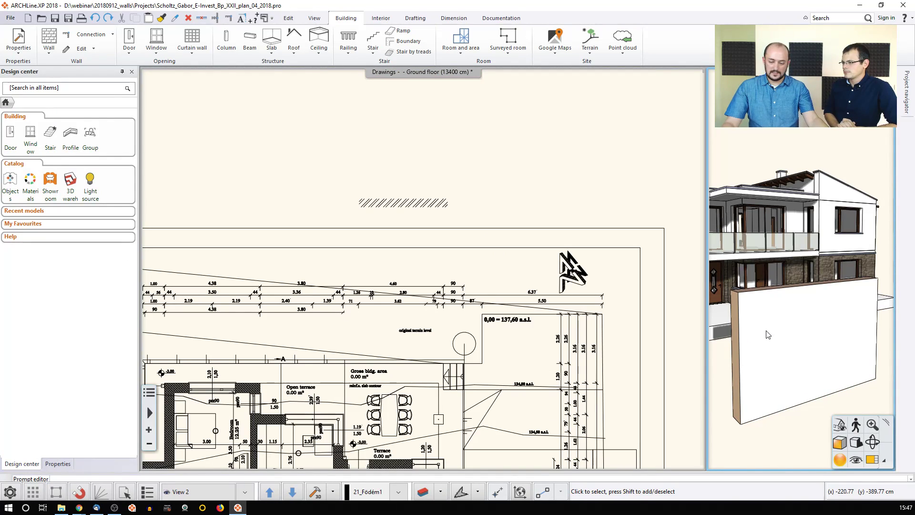
key(ctrl+y)
key(ctrl+z)
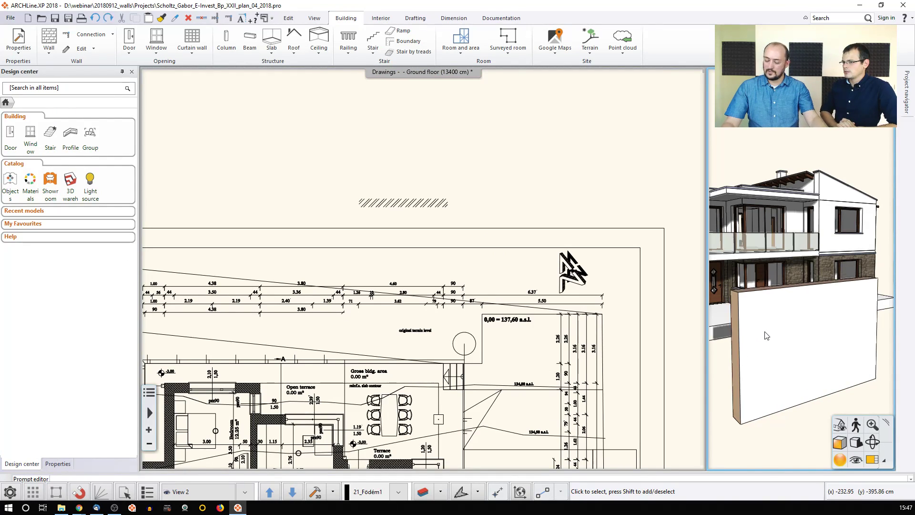
key(ctrl+y)
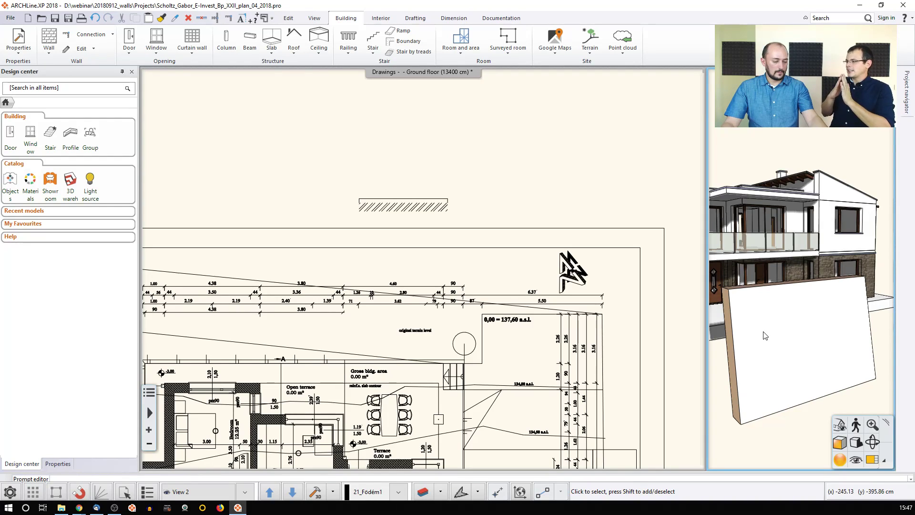
key(ctrl+z)
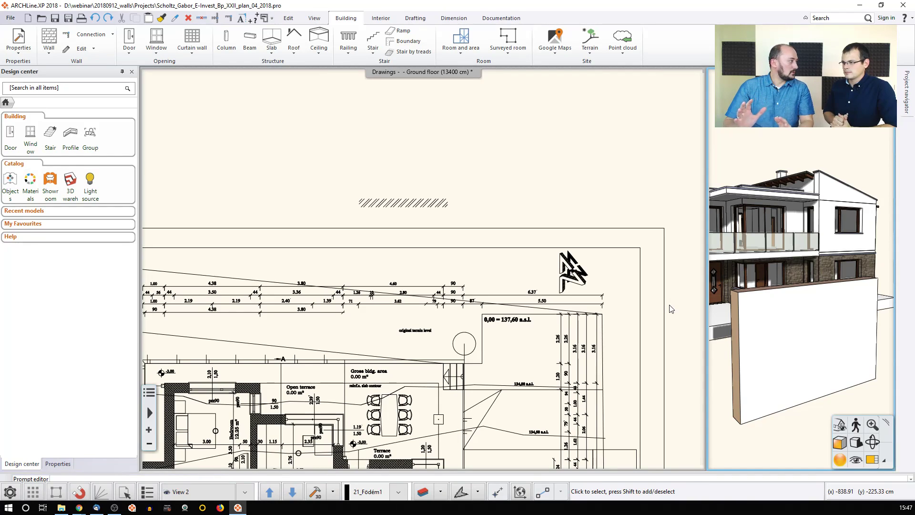
Step: Start adding a wall section profile to the hatched wall, placing it beside the wall
click(443, 207)
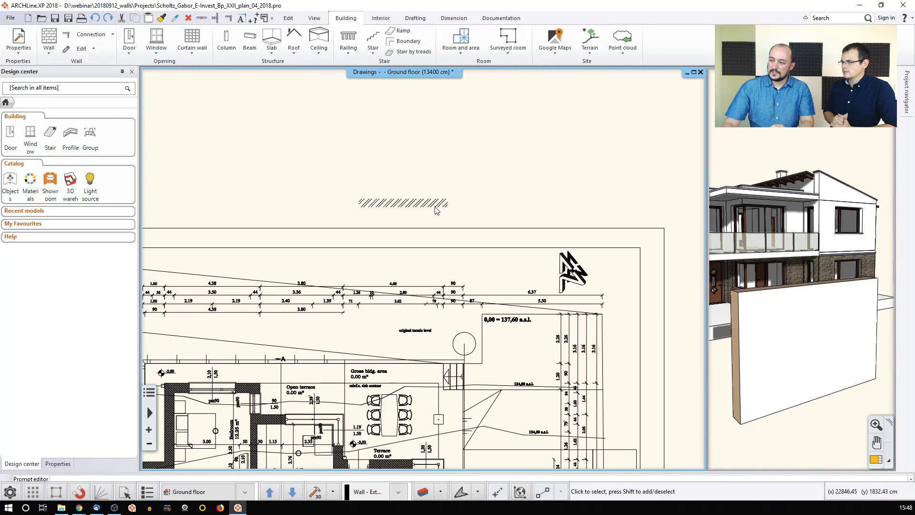
scroll(444, 207, up, 3)
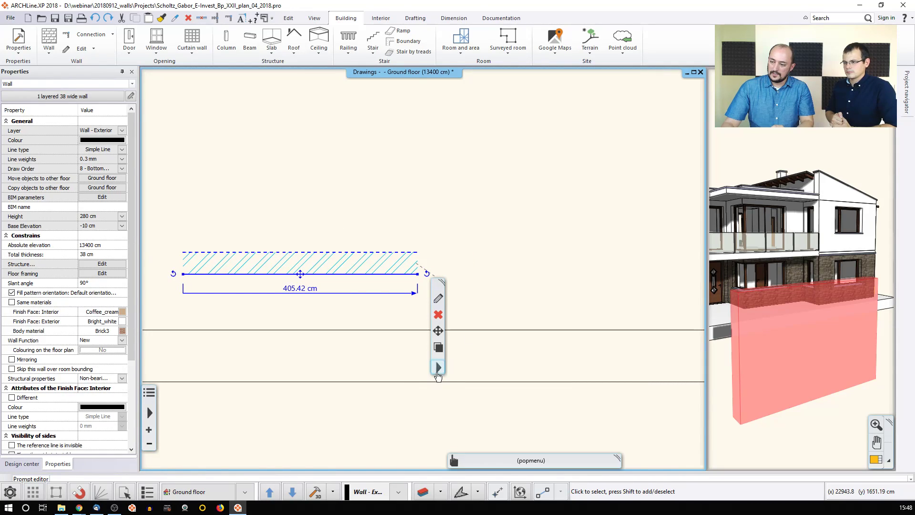
right_click(439, 375)
mouse_move(502, 299)
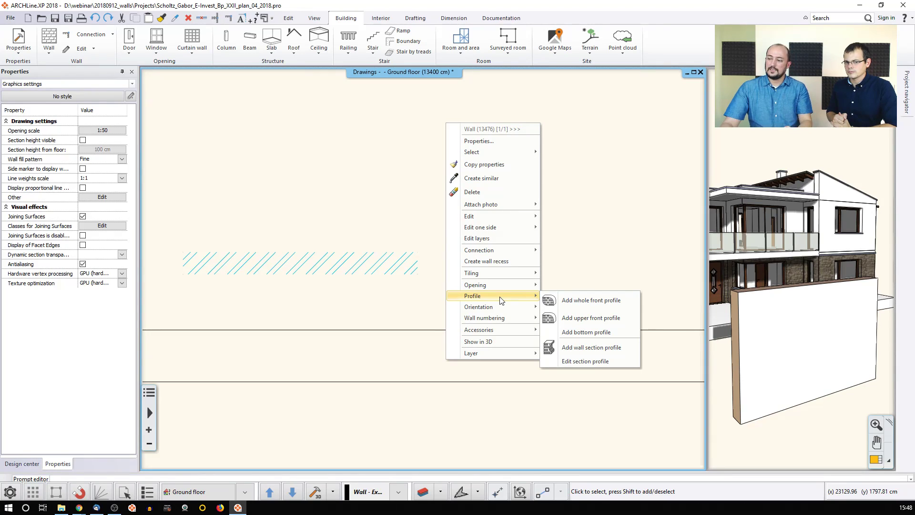
click(585, 354)
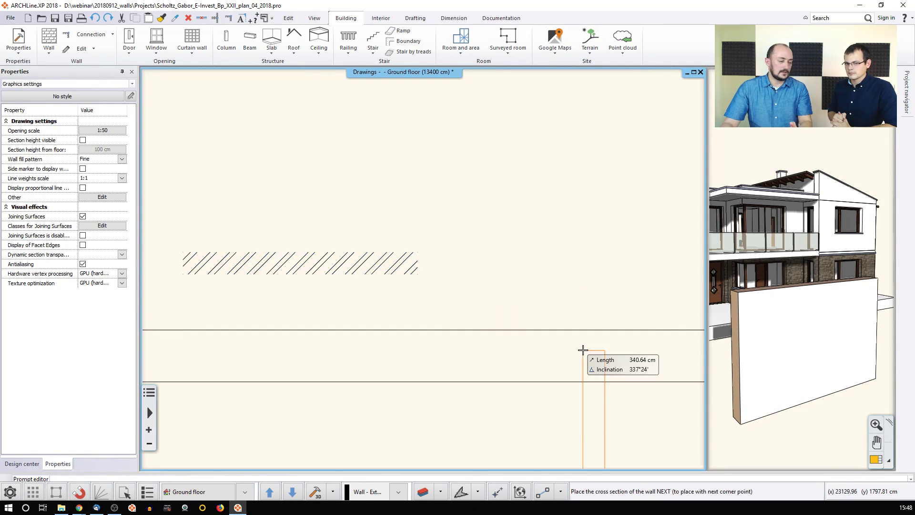
click(464, 127)
Step: Outline the tapered profile through bottom corners, top middle and top-left, then close it
click(465, 289)
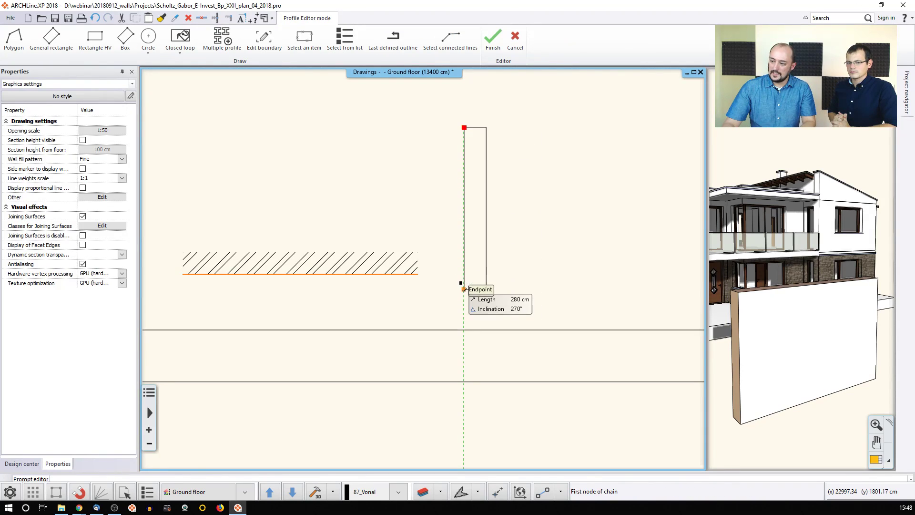
click(487, 290)
scroll(478, 175, up, 4)
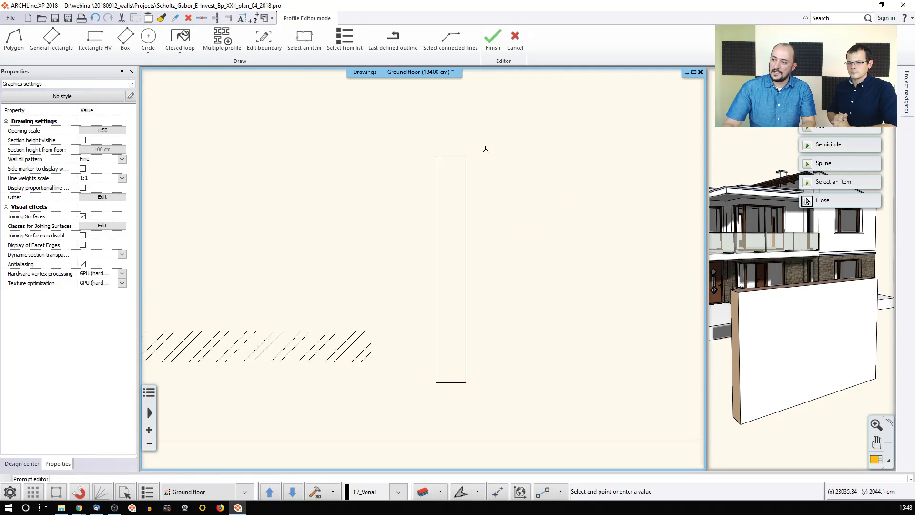
click(475, 127)
click(410, 185)
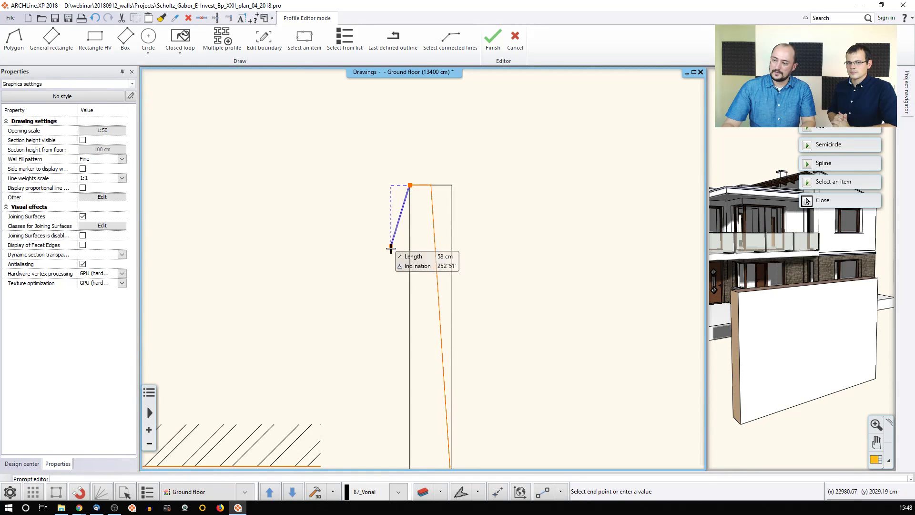
scroll(405, 267, down, 3)
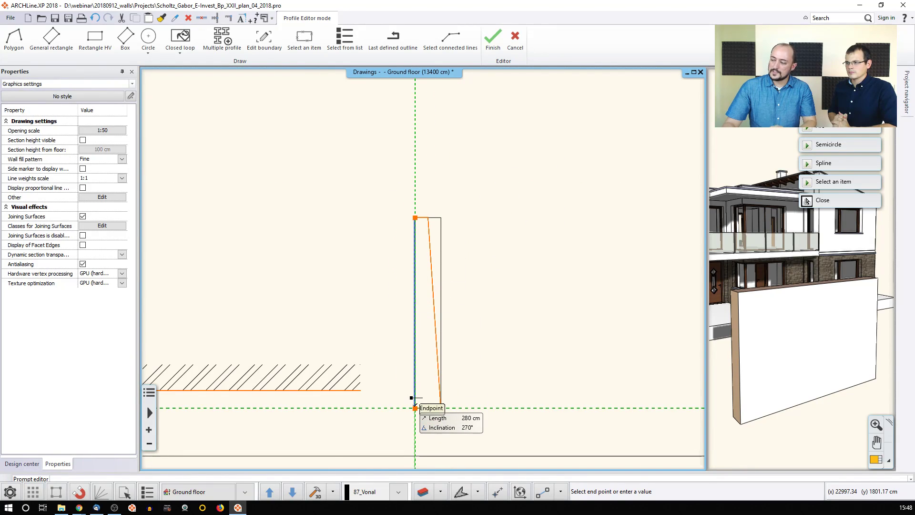
click(416, 408)
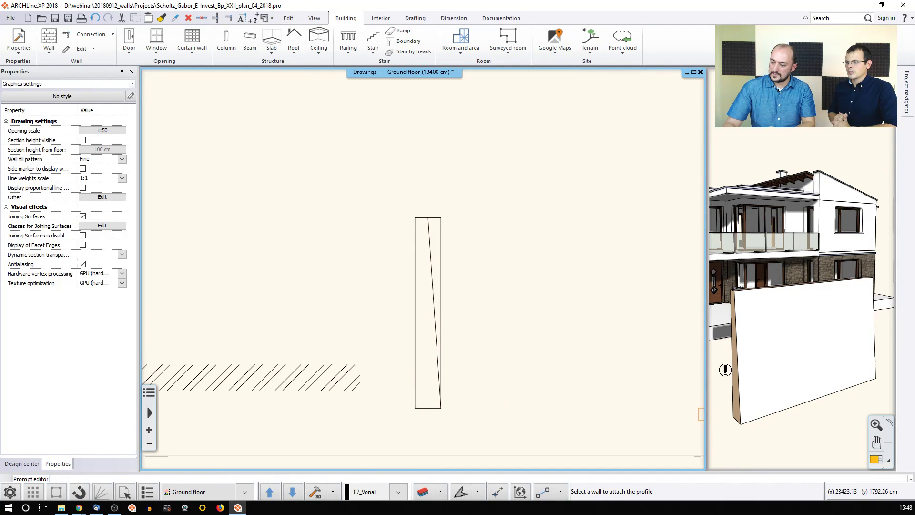
Step: Cancel attaching the profile and step through redo/undo of the slanted profile change
key(Escape)
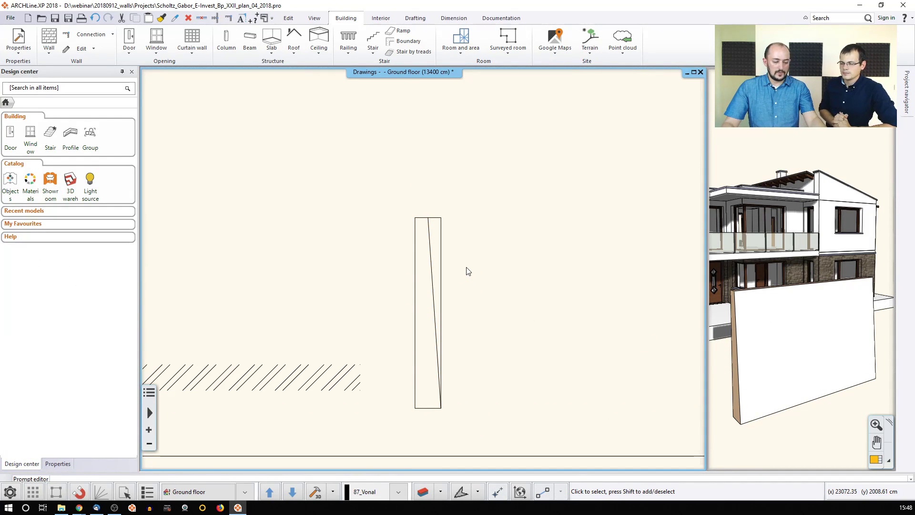
key(ctrl+y)
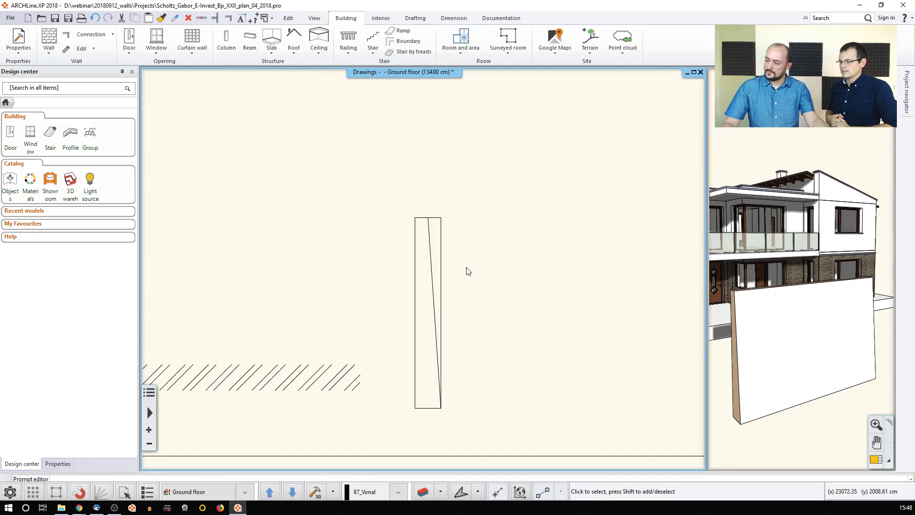
key(ctrl+z)
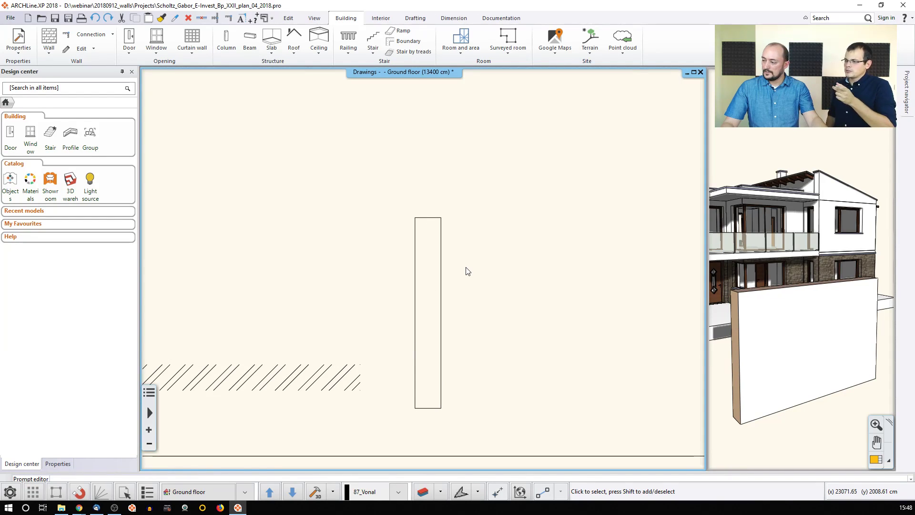
key(ctrl+y)
scroll(449, 300, down, 2)
Step: Window-select and delete the test wall and hatch, then zoom to the whole ground-floor sheet
click(531, 339)
click(304, 247)
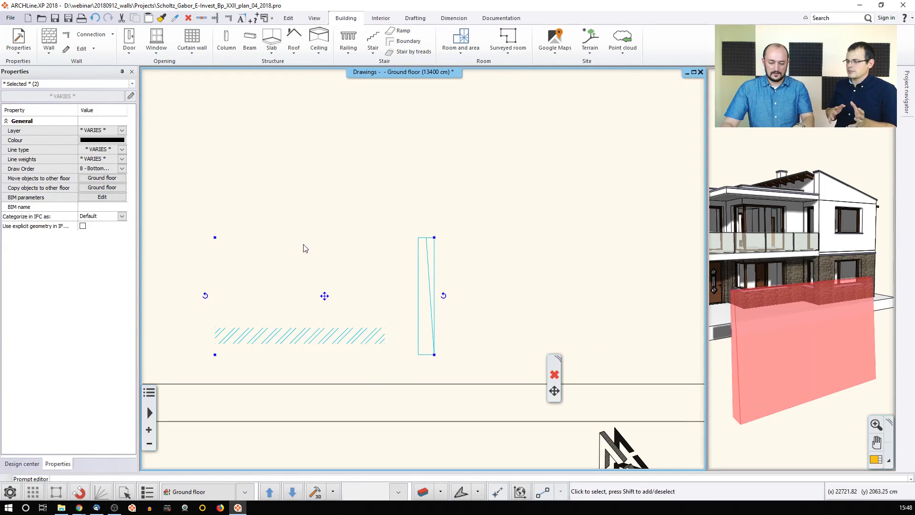
key(Delete)
middle_click(406, 247)
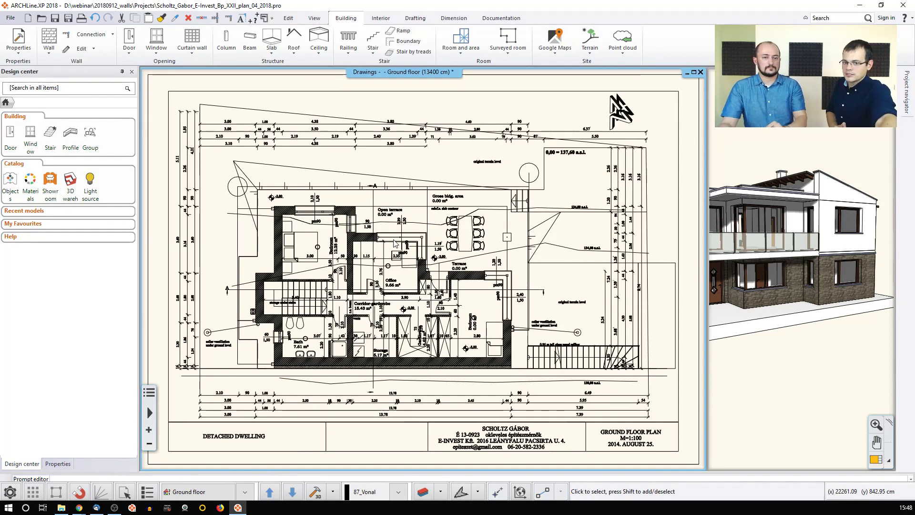
Step: Pan slightly and zoom in on the Office and Corridor area of the floor plan
mouse_move(385, 282)
middle_down()
mouse_move(409, 276)
mouse_move(394, 286)
middle_up()
scroll(392, 288, up, 2)
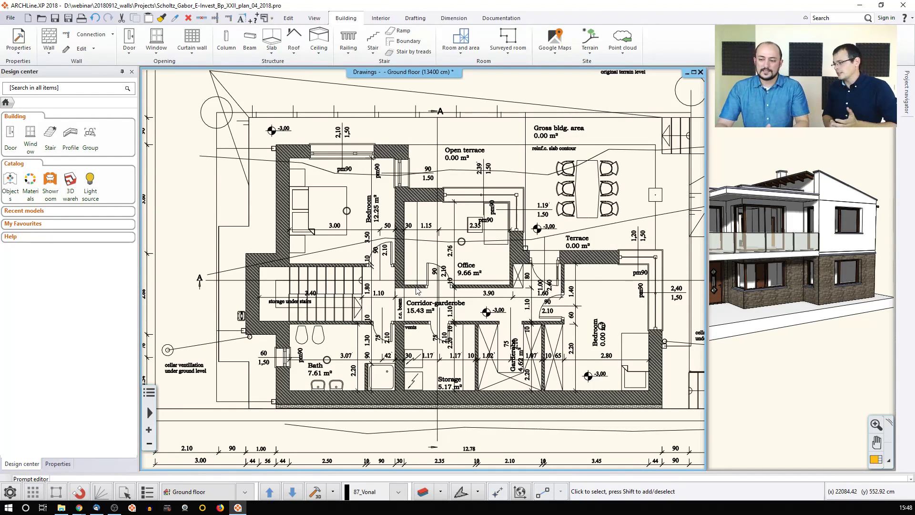
scroll(418, 289, up, 3)
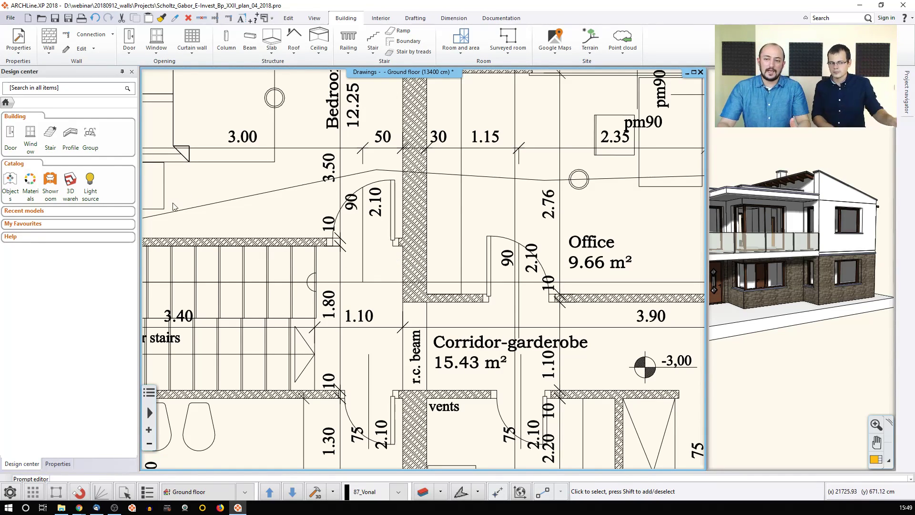
Step: Search the Showroom library for 'chimney' and open placement settings for Chimney rounded flues
click(42, 192)
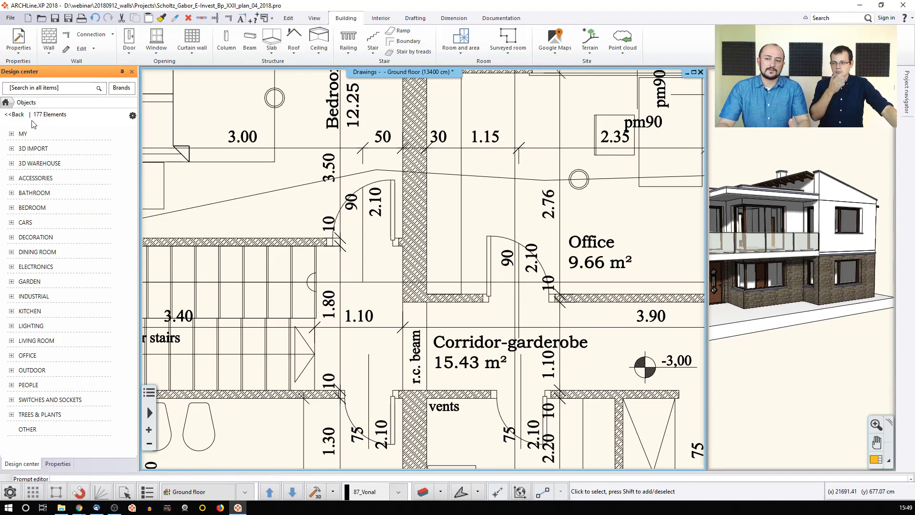
click(47, 89)
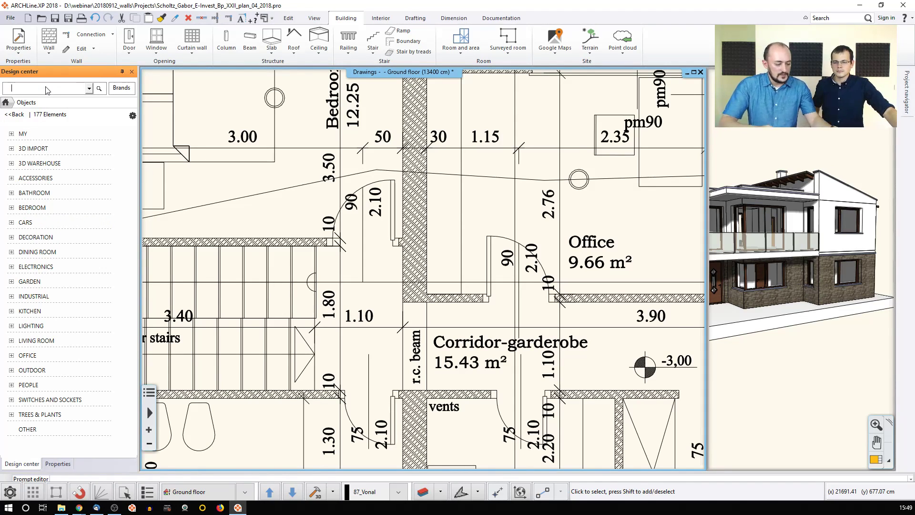
text(chimney)
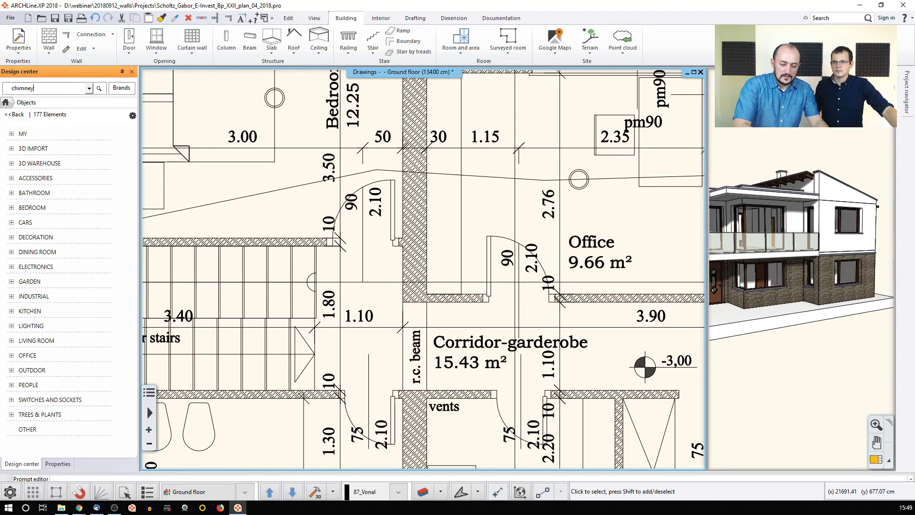
key(Return)
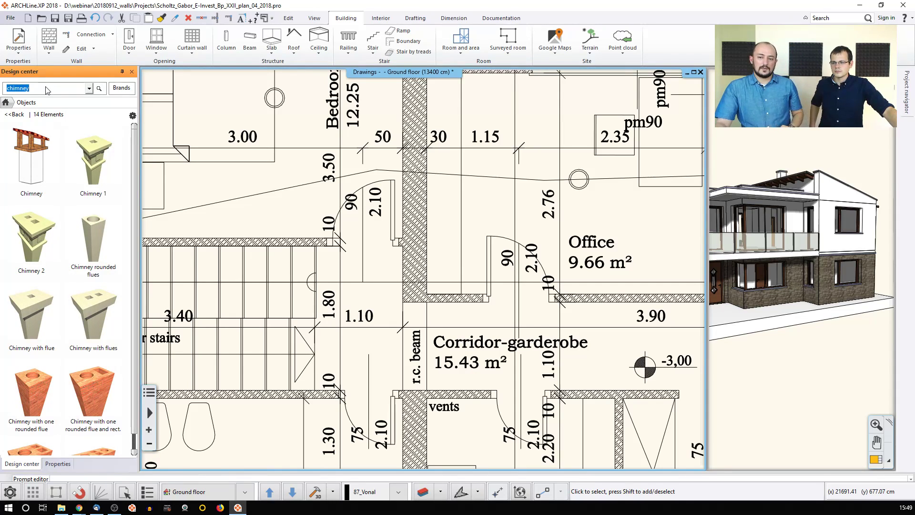
mouse_move(86, 249)
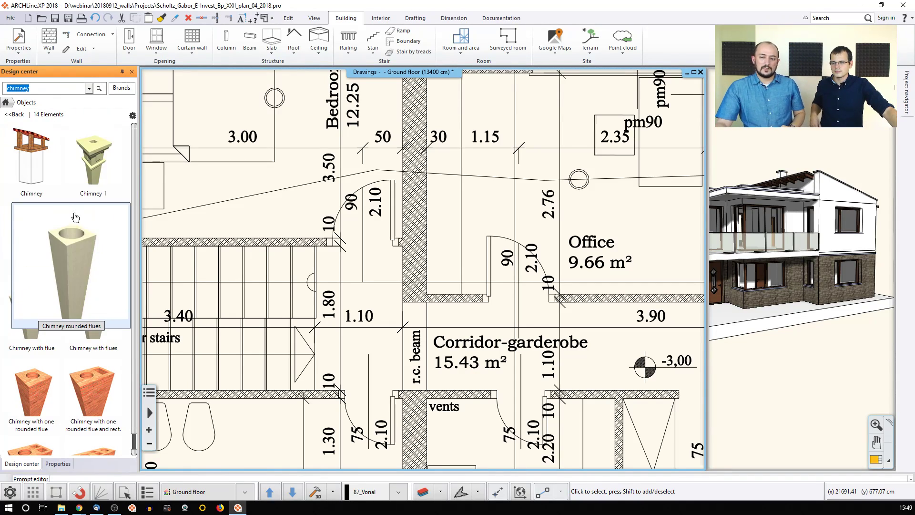
click(88, 274)
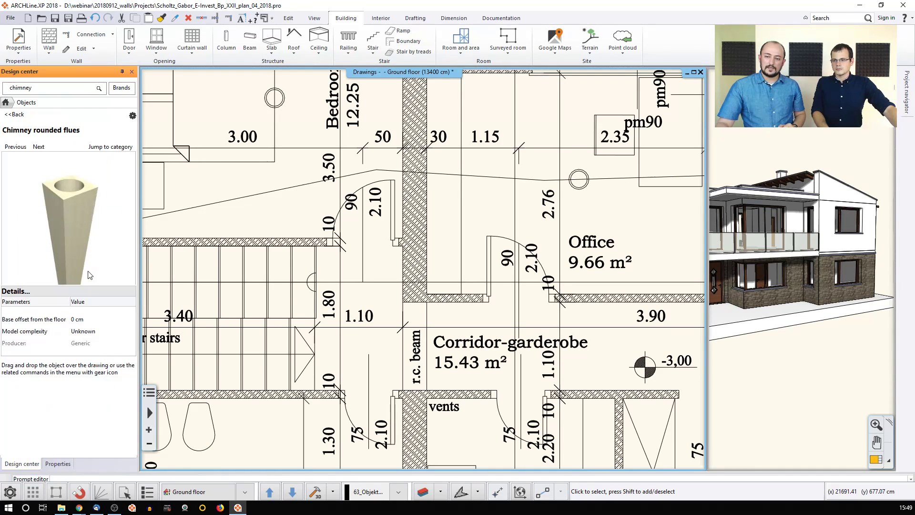
double_click(73, 238)
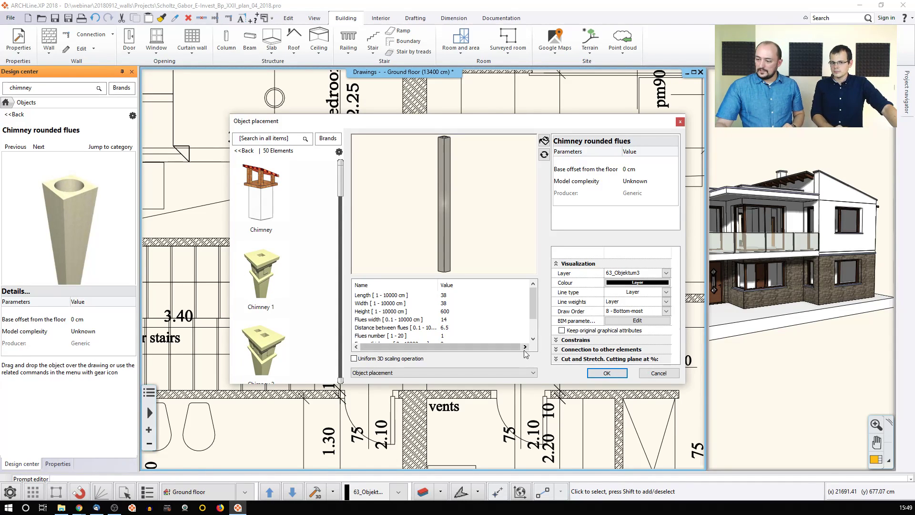
Step: Drop the Chimney rounded flues object into the wall by the Office, then check and deselect it
click(607, 373)
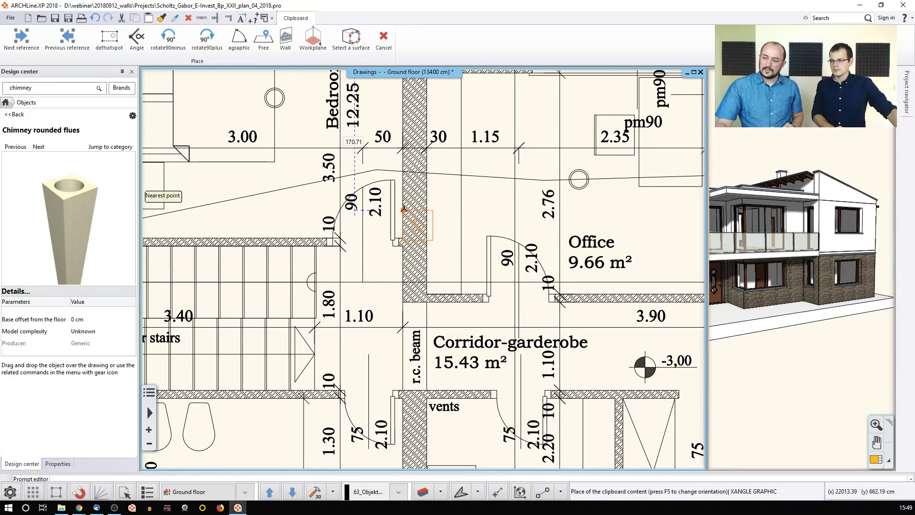
click(404, 185)
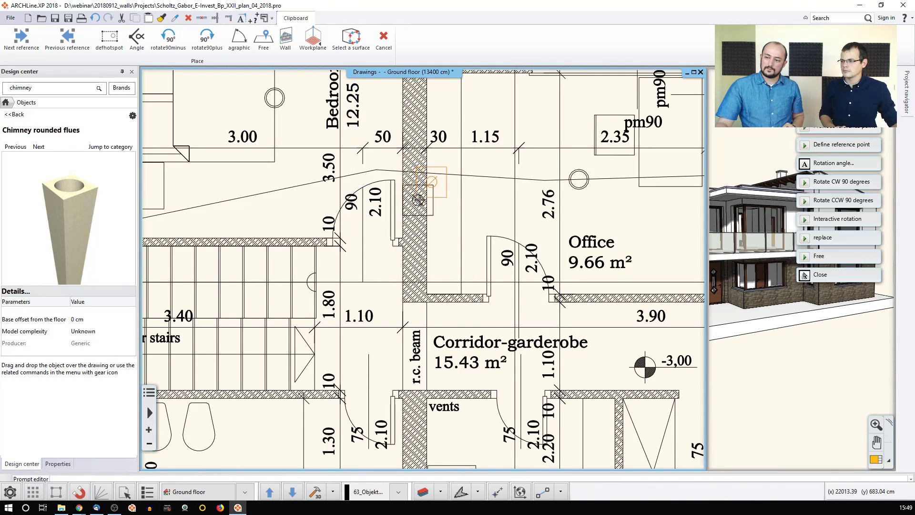
key(Escape)
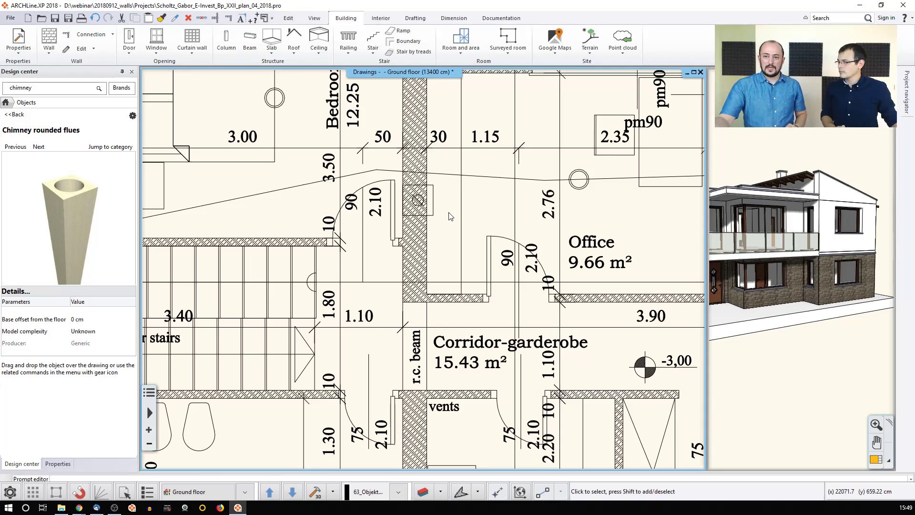
click(432, 196)
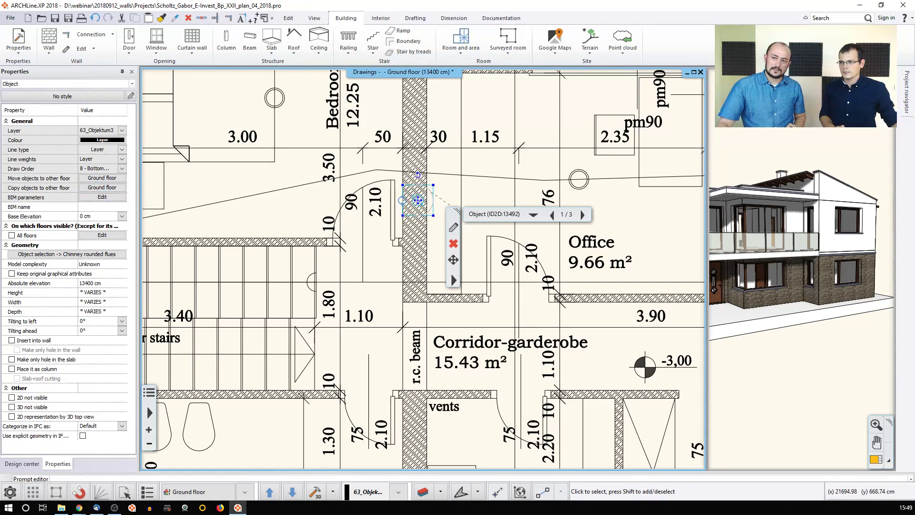
middle_drag(469, 160, 440, 155)
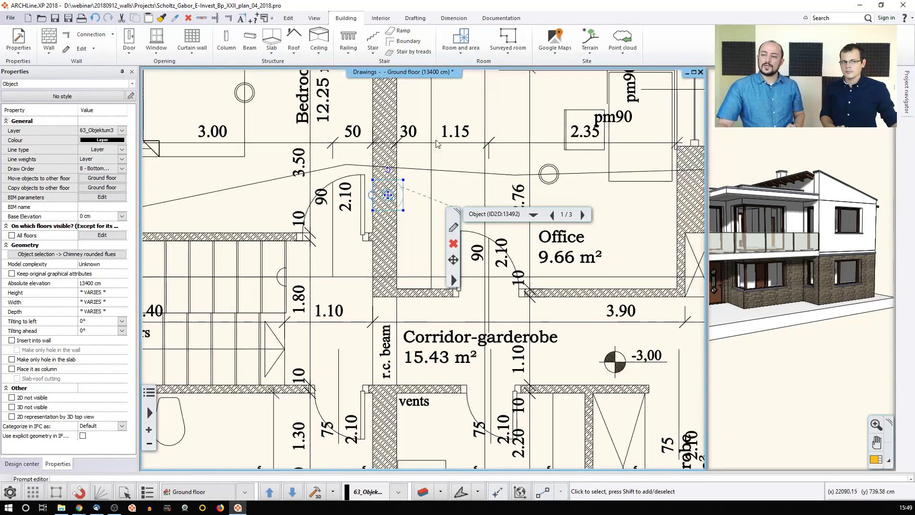
click(251, 204)
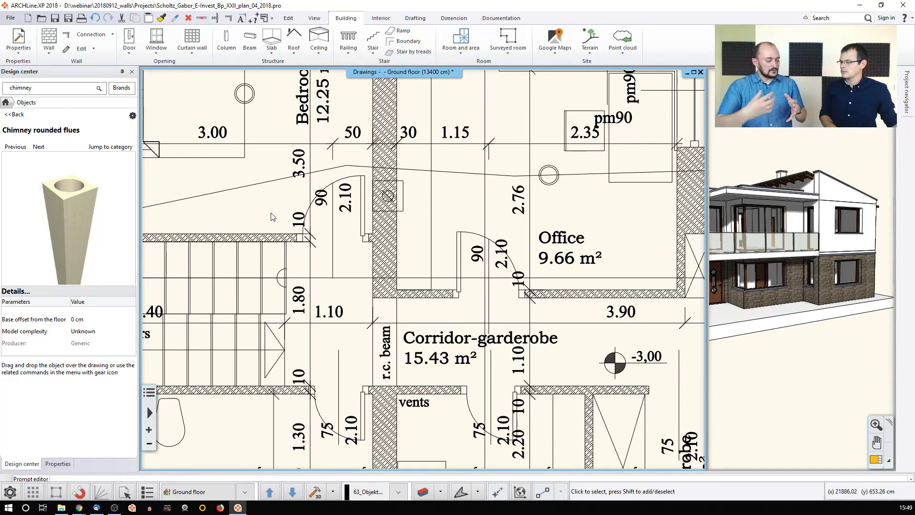
Step: Enable 'Insert into wall' on the chimney so it cuts through the hatched wall
click(403, 199)
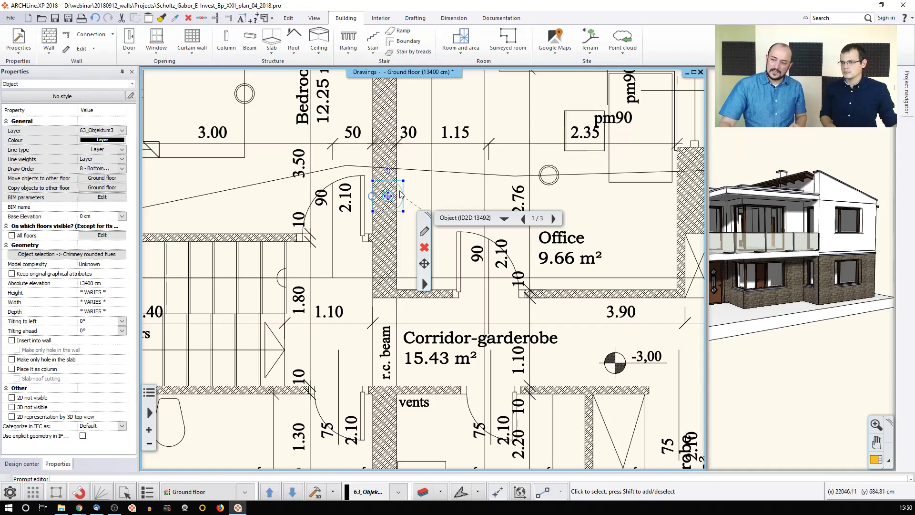
click(12, 340)
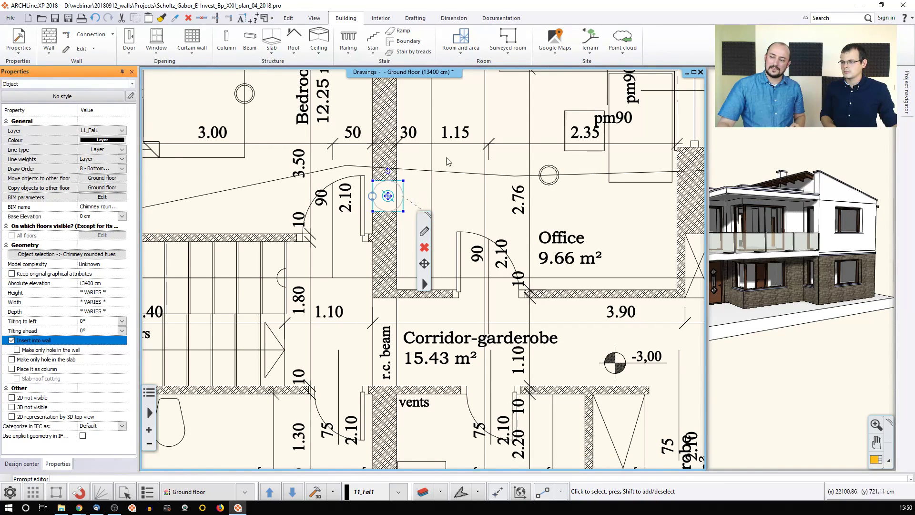
click(418, 180)
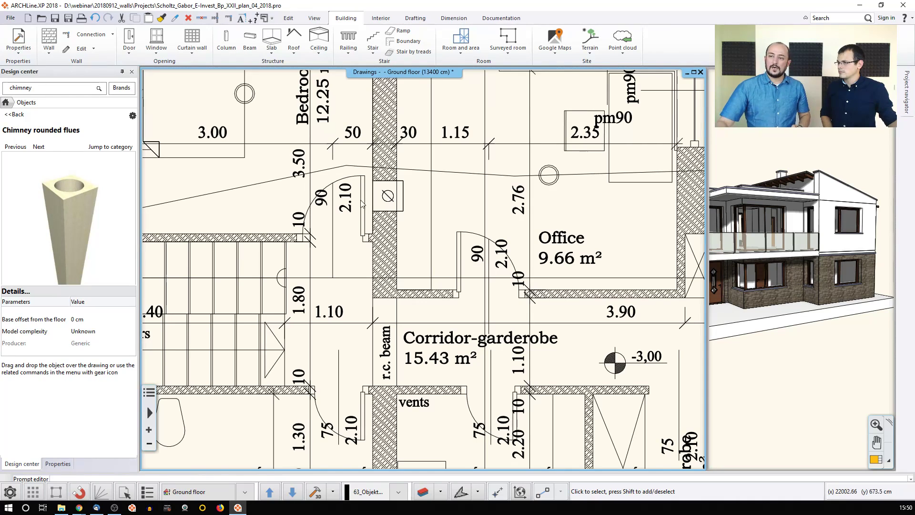
Step: Try the Circular column 50 and Rectangular column 30 x 30 styles, then cancel column placement
click(226, 43)
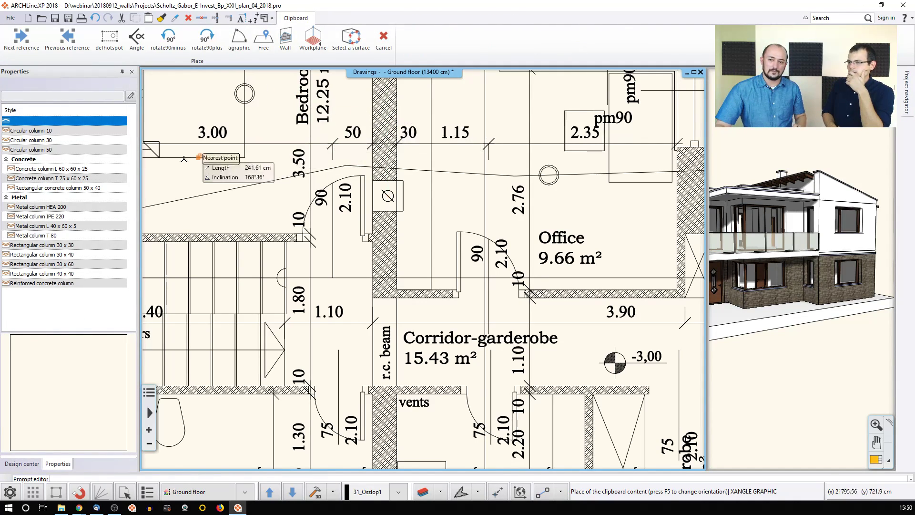
click(70, 151)
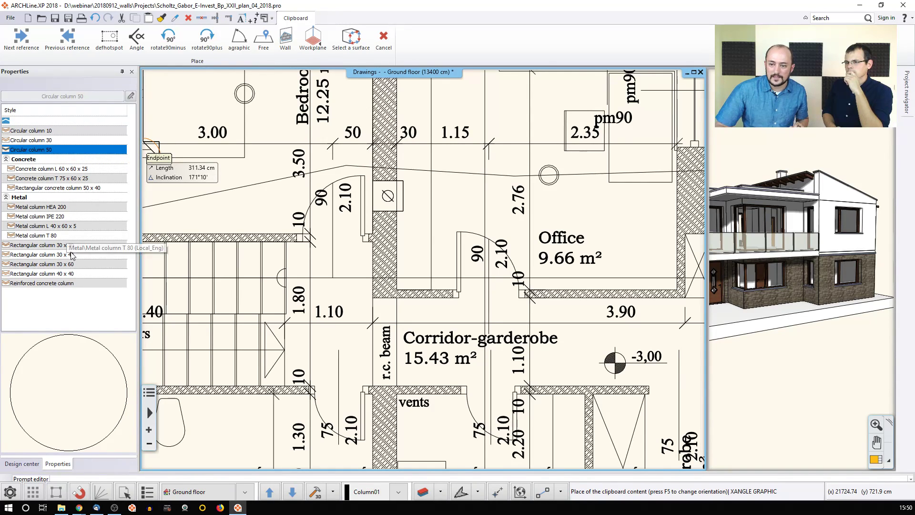
click(114, 243)
scroll(410, 110, up, 5)
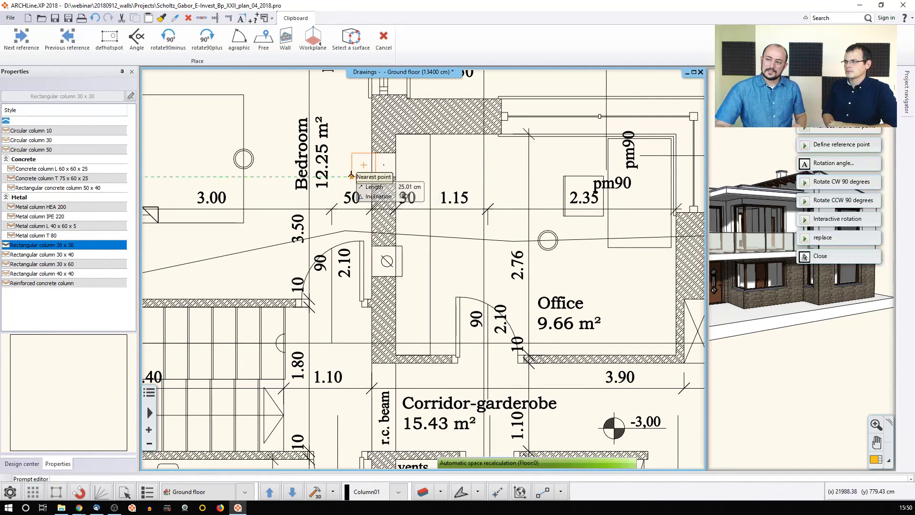
key(Escape)
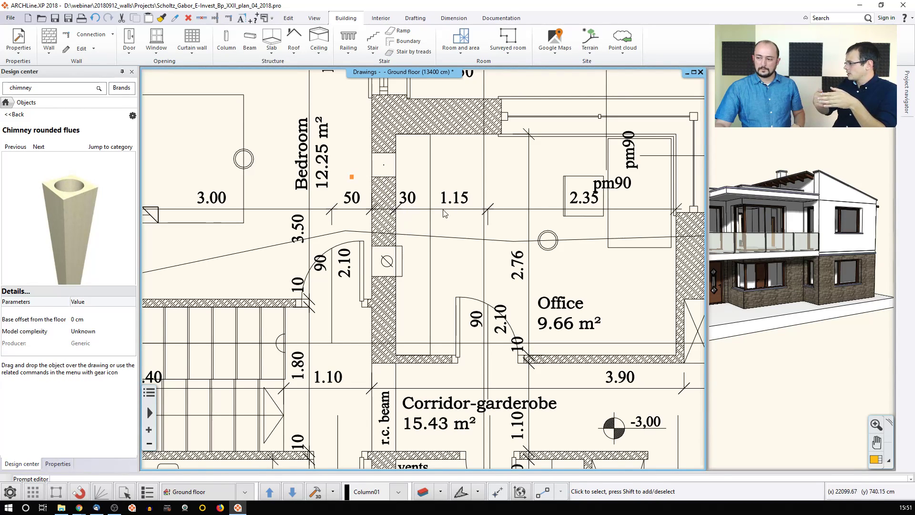
Step: Zoom out and pan until the whole plan sheet and its title block are visible
scroll(435, 263, down, 3)
middle_drag(493, 273, 463, 245)
scroll(425, 268, down, 2)
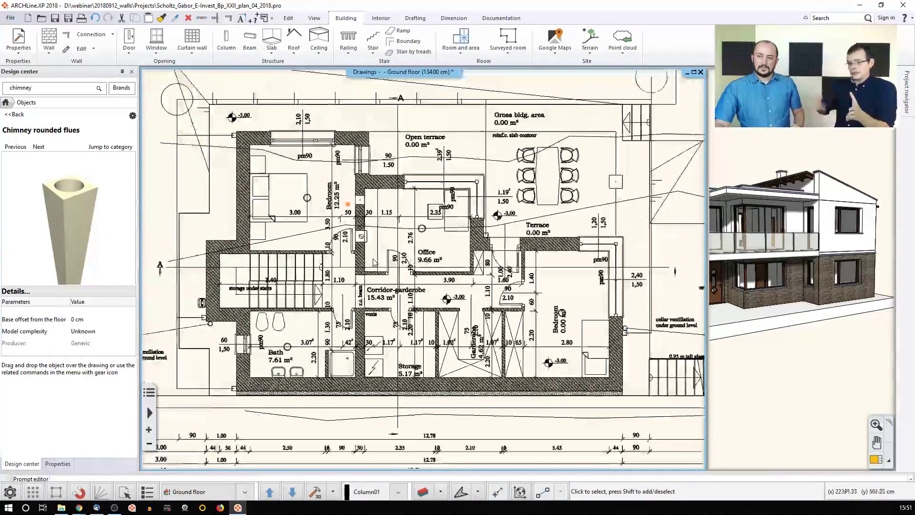
middle_drag(293, 265, 331, 253)
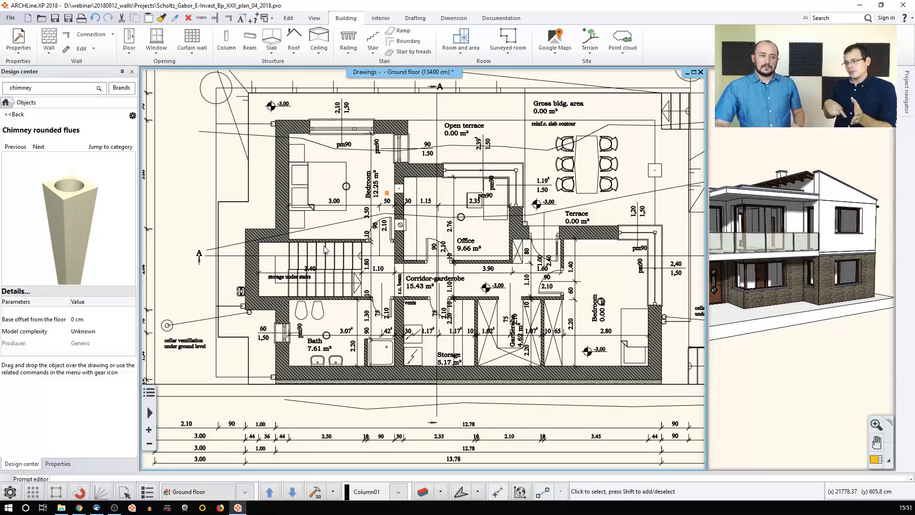
middle_drag(495, 258, 408, 253)
scroll(407, 253, down, 2)
middle_drag(615, 282, 286, 251)
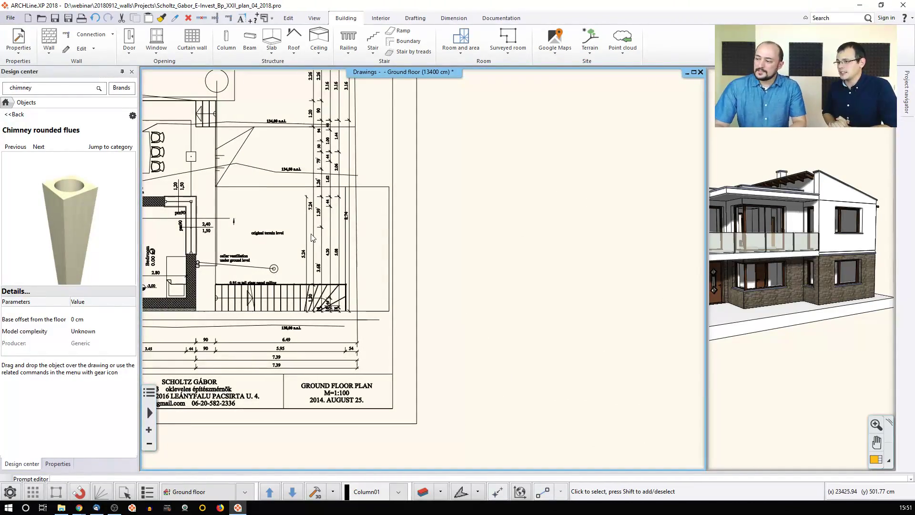
Step: Select the outer wall below Storage and start editing its outline
middle_drag(214, 267, 343, 268)
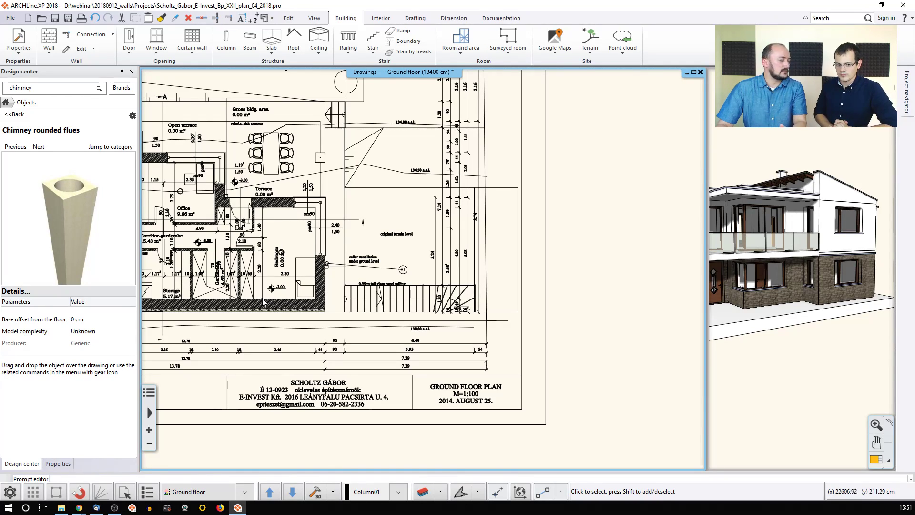
scroll(284, 295, up, 3)
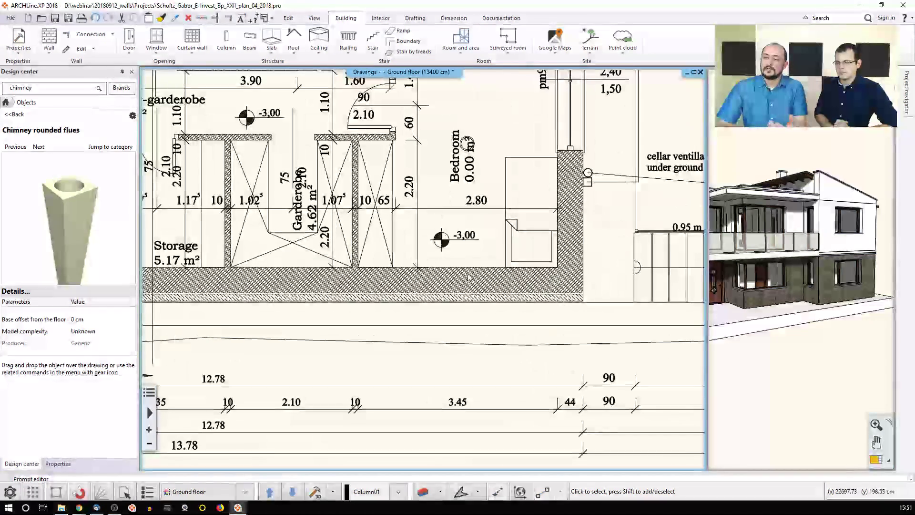
click(372, 291)
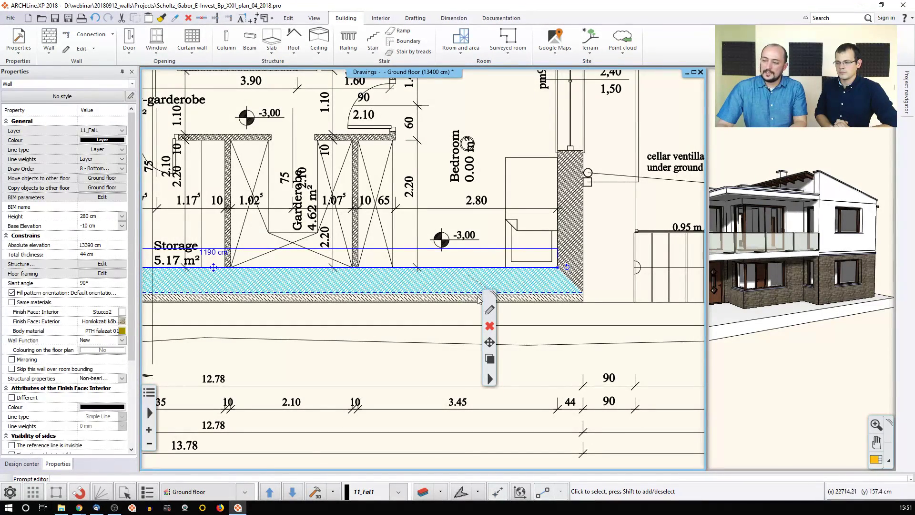
click(491, 359)
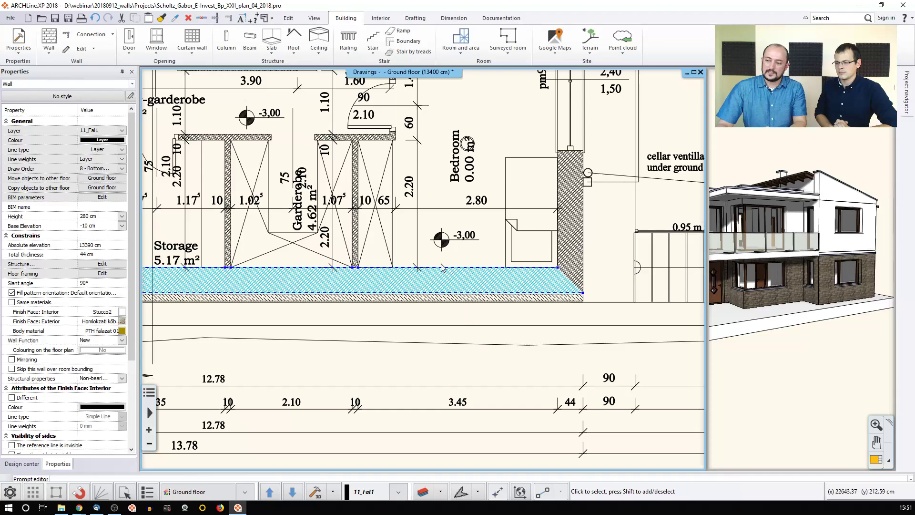
Step: Add a polyline to the inner edge stepping out 10 cm over a 100 cm width
right_click(492, 272)
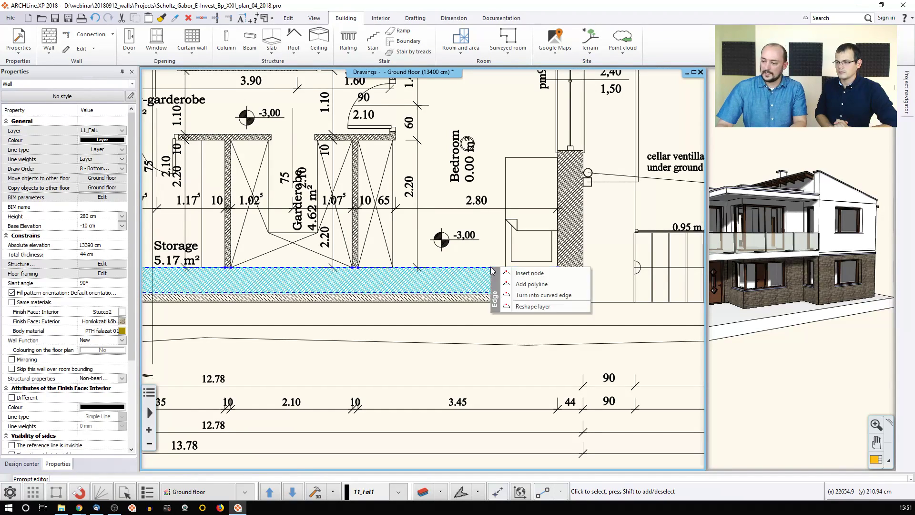
click(521, 285)
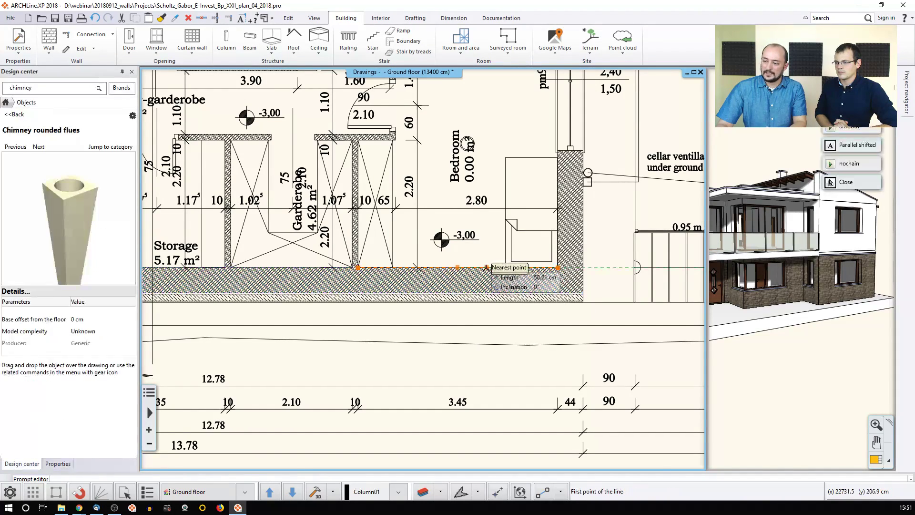
click(487, 268)
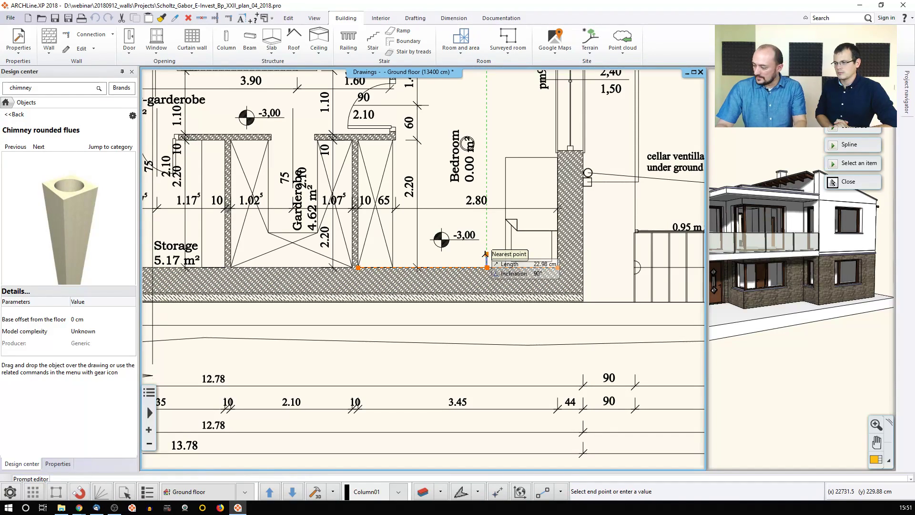
text(10)
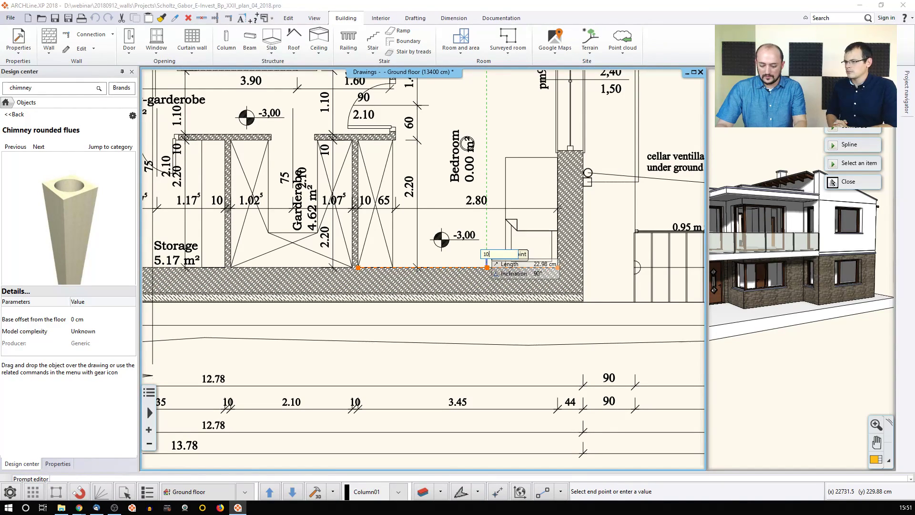
key(Return)
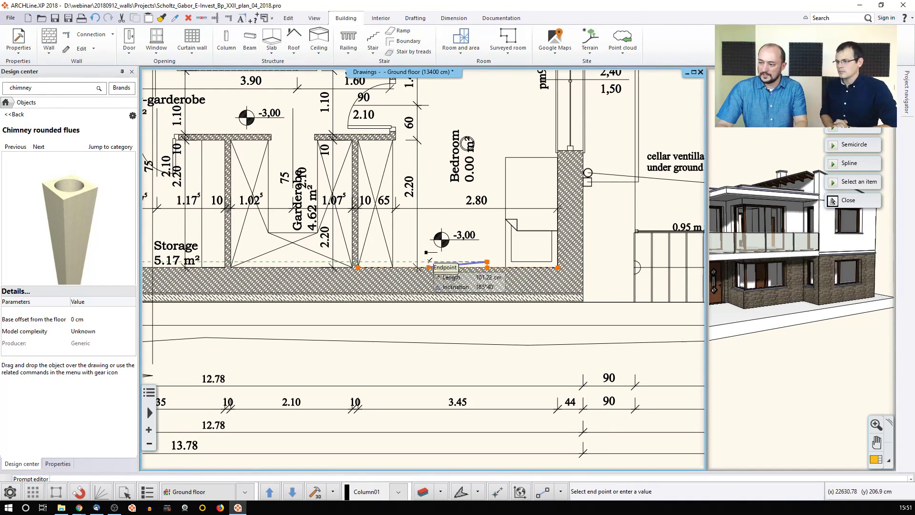
text(100)
key(Return)
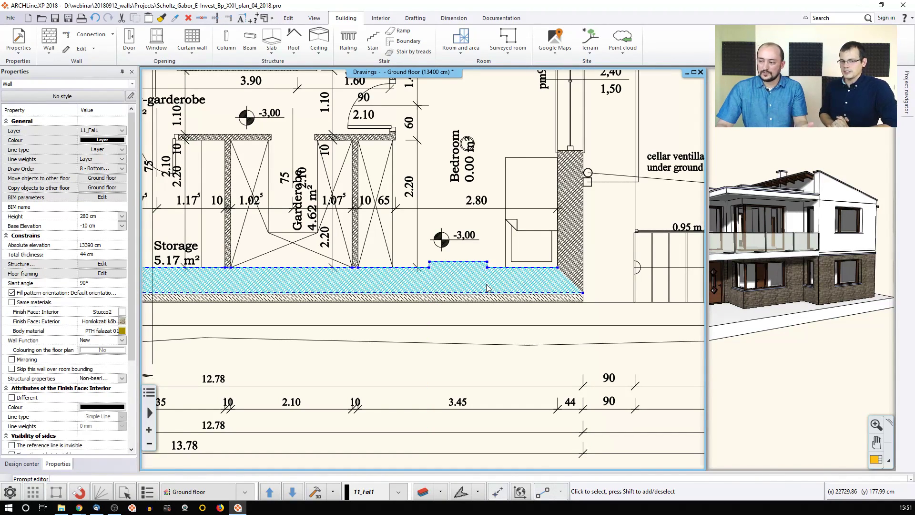
key(Escape)
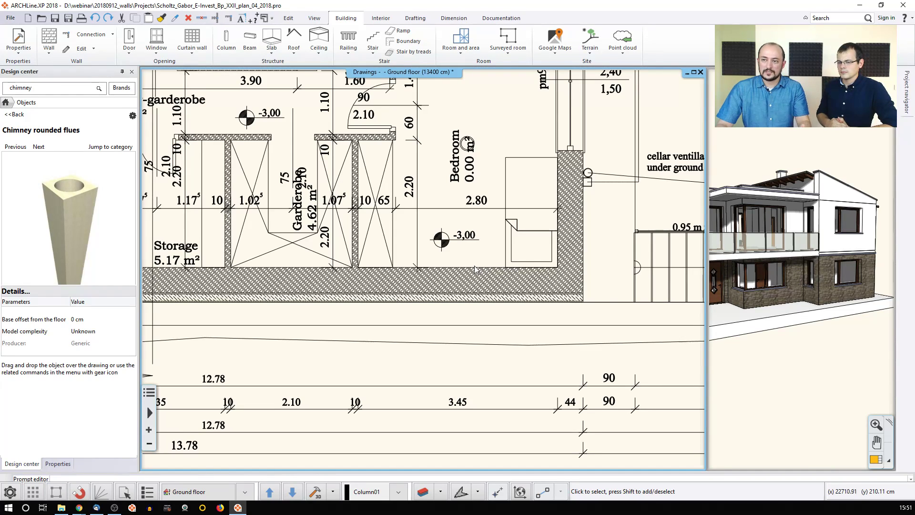
click(49, 50)
click(70, 67)
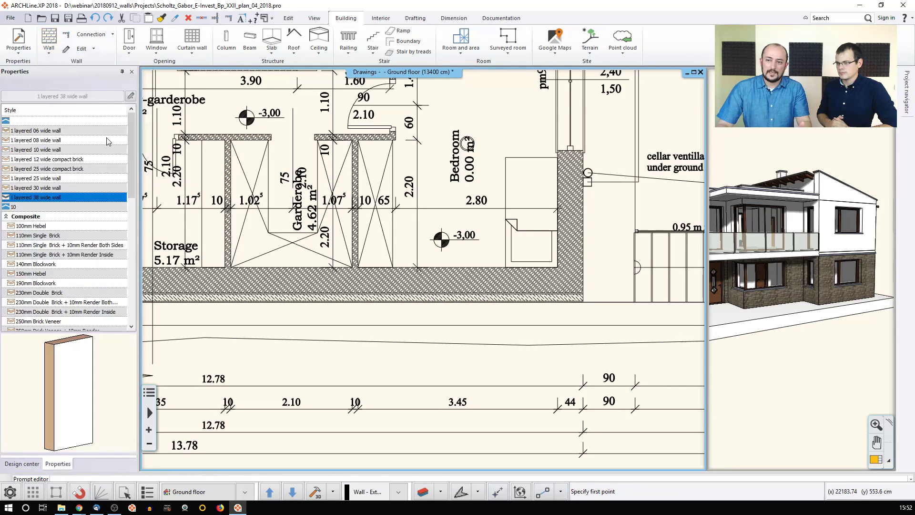
click(46, 150)
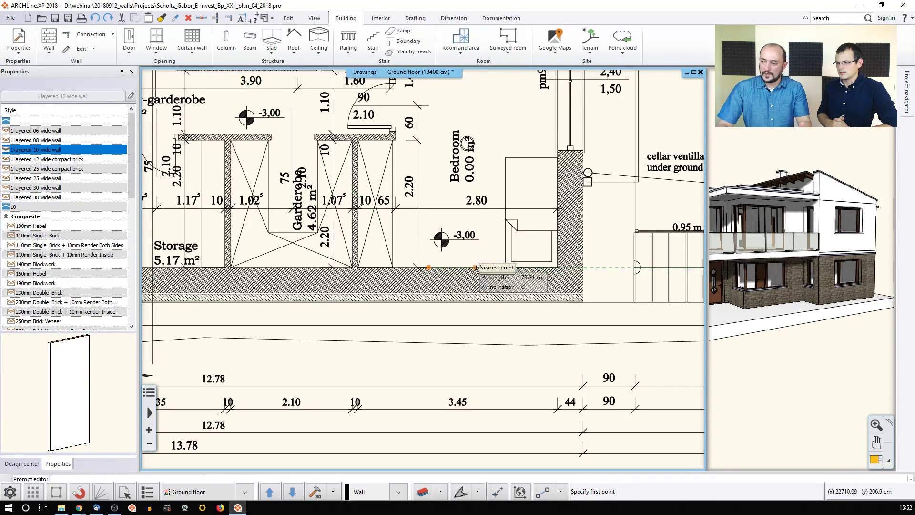
click(481, 270)
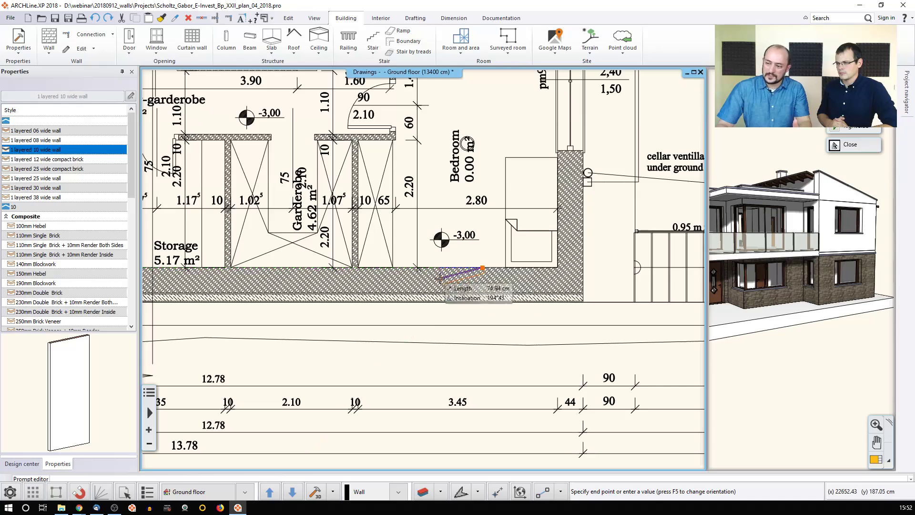
scroll(448, 276, up, 1)
scroll(439, 273, up, 1)
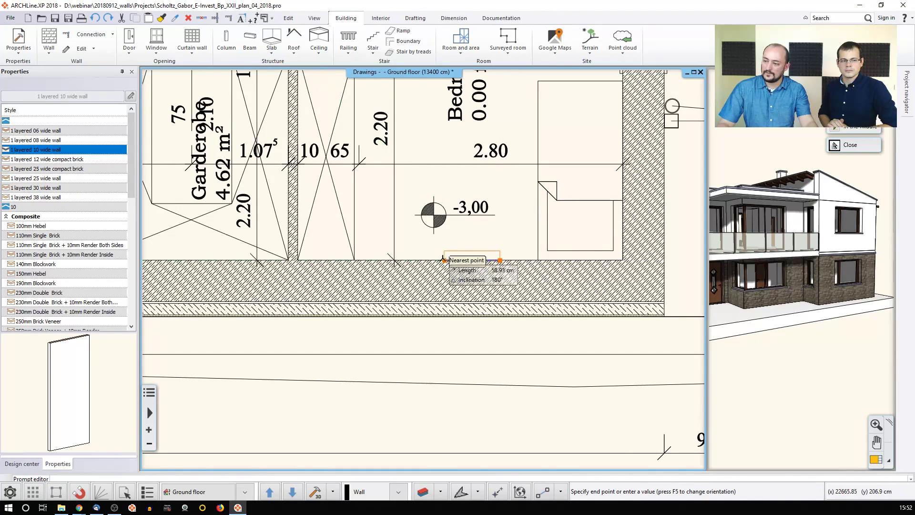
click(412, 260)
key(Escape)
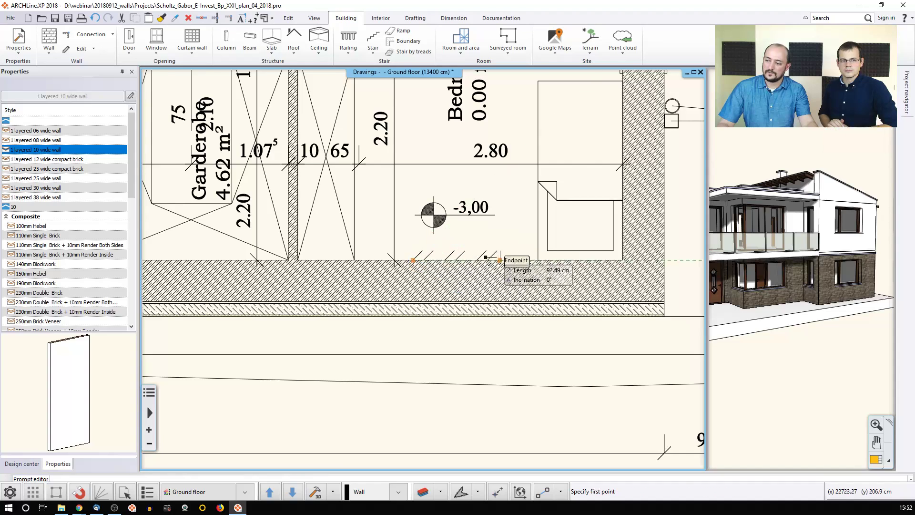
scroll(475, 269, up, 1)
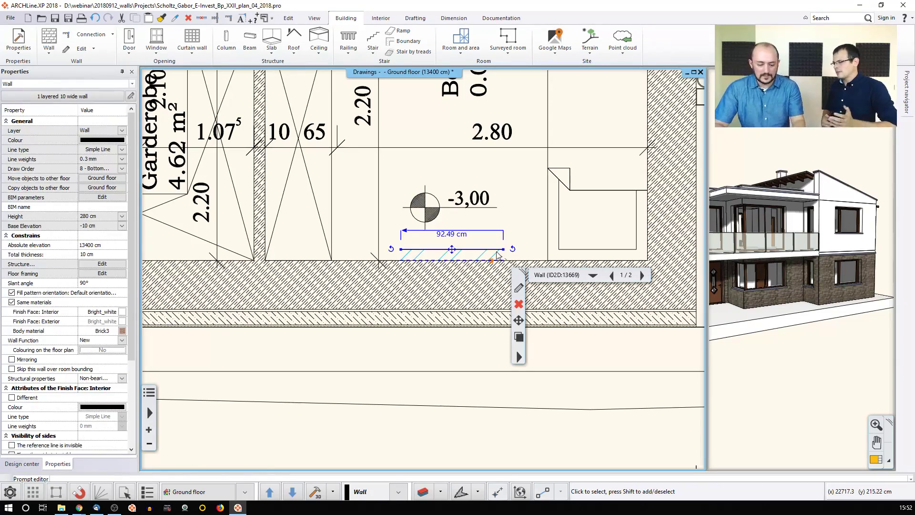
key(Delete)
scroll(482, 231, down, 5)
Step: Show only the Bedroom's top wall in a 3D view and orbit around it
middle_drag(464, 183, 654, 310)
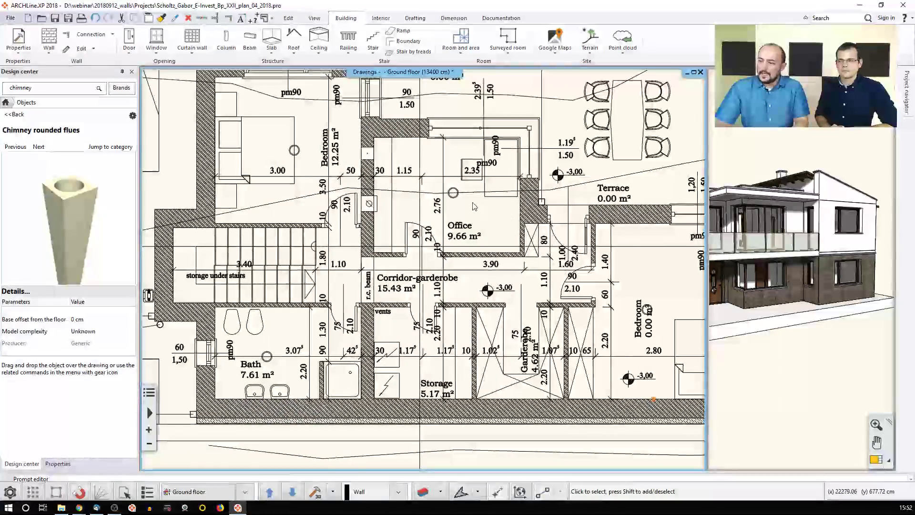
middle_drag(473, 206, 504, 256)
scroll(429, 191, up, 2)
click(401, 154)
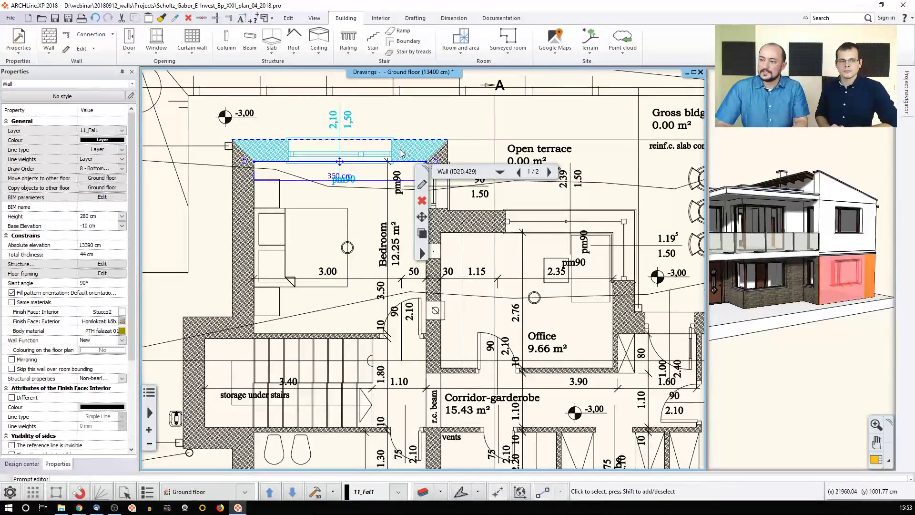
click(317, 492)
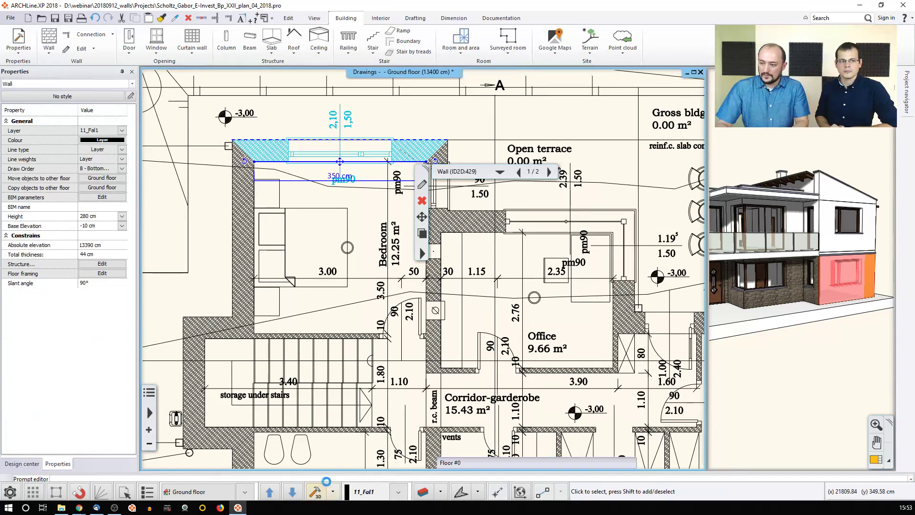
click(811, 287)
middle_drag(780, 269, 840, 295)
scroll(820, 279, up, 5)
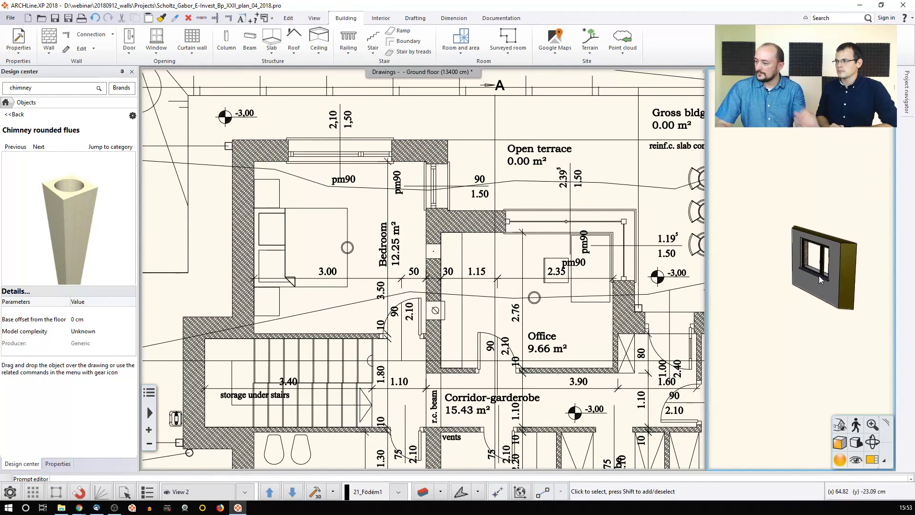
scroll(832, 285, down, 2)
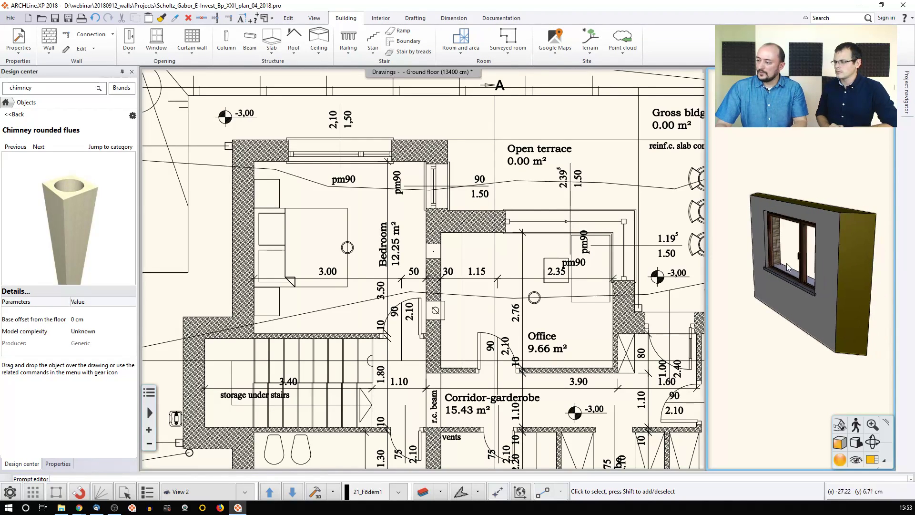
Step: Turn on Niche Depth in the window's Reveal settings and set it to 10 cm
click(785, 265)
click(816, 292)
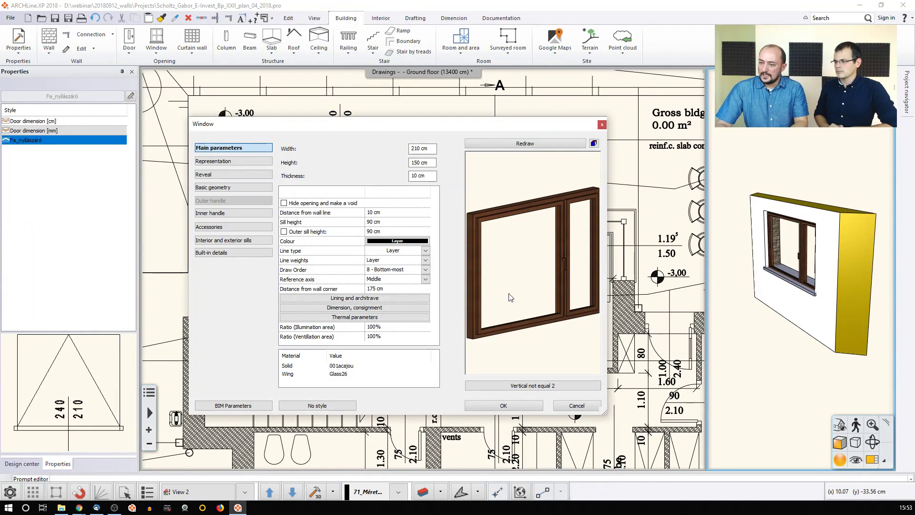
click(220, 175)
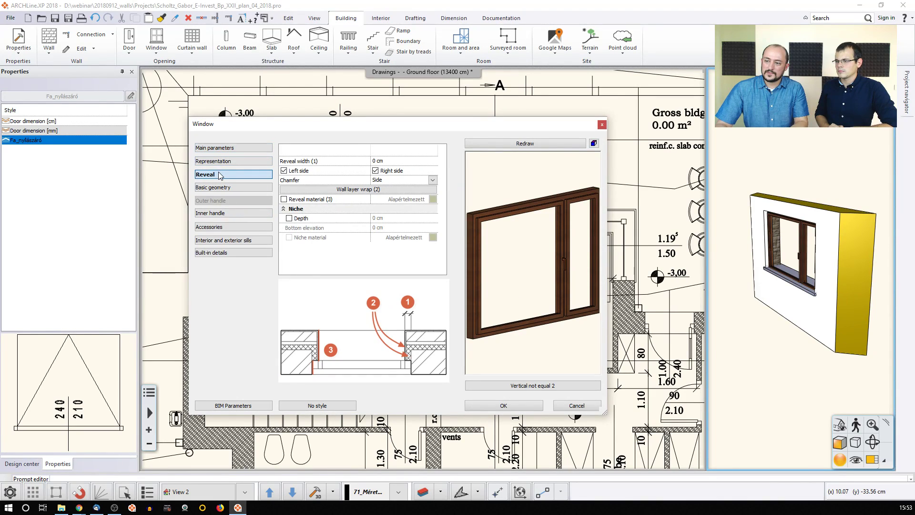
click(289, 219)
click(393, 218)
text(10)
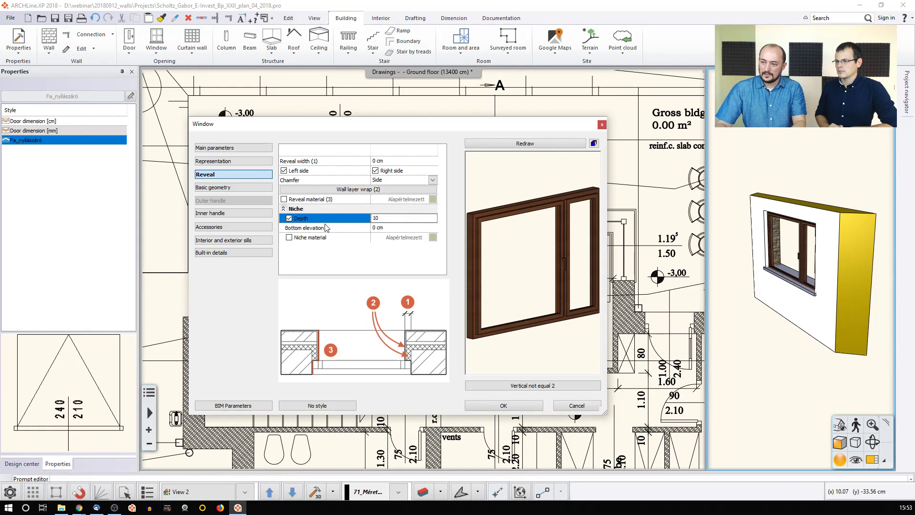
click(504, 405)
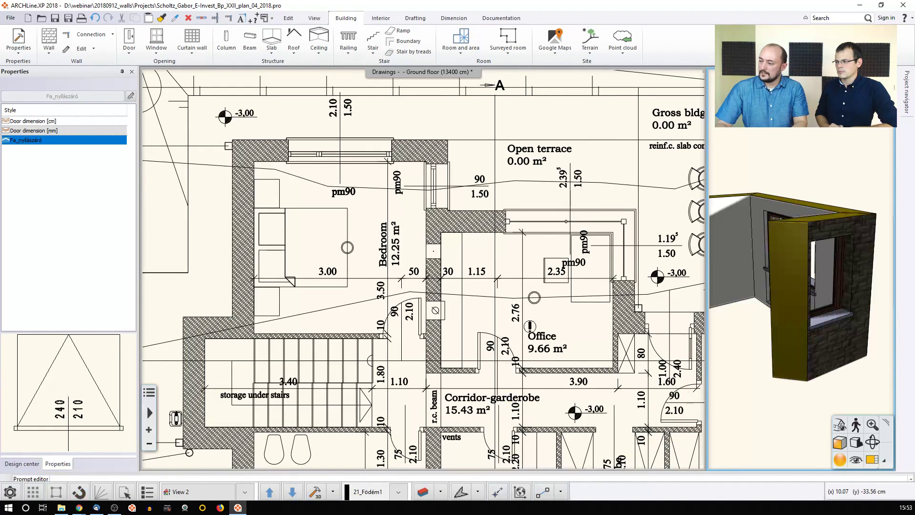
middle_drag(762, 286, 807, 308)
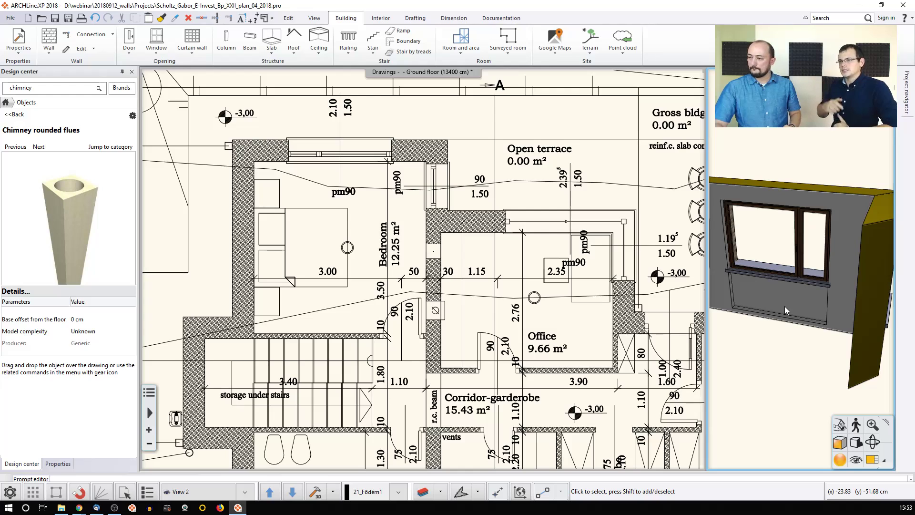
Step: Place a wall recess on the left wall of the isolated 3D wall model
click(86, 50)
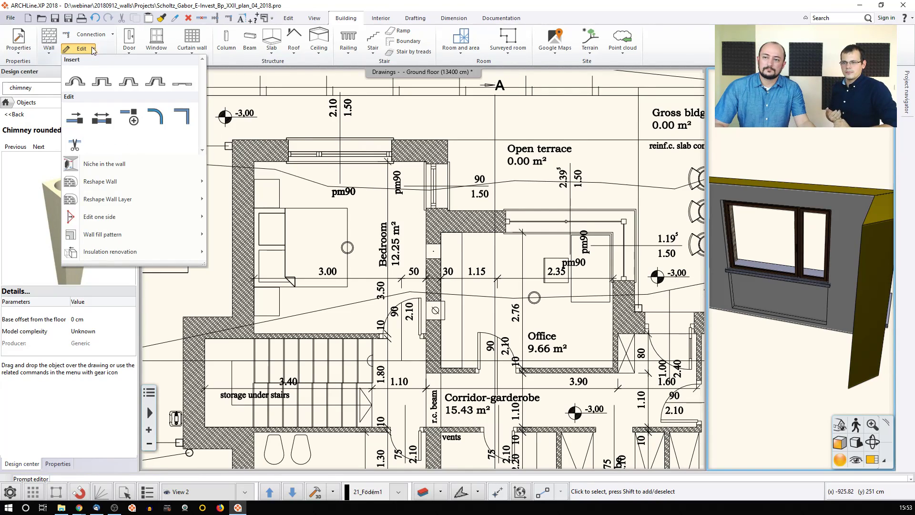
click(182, 84)
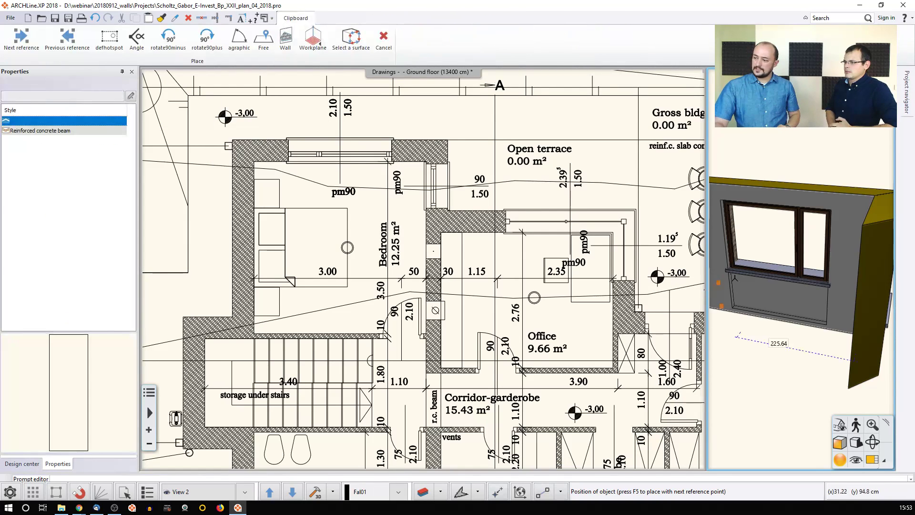
middle_drag(800, 261, 820, 259)
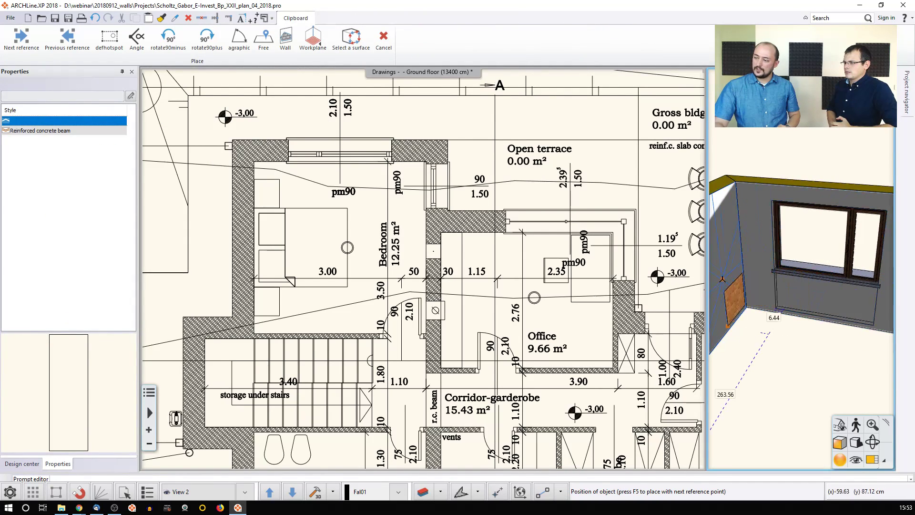
middle_drag(719, 285, 743, 283)
click(759, 315)
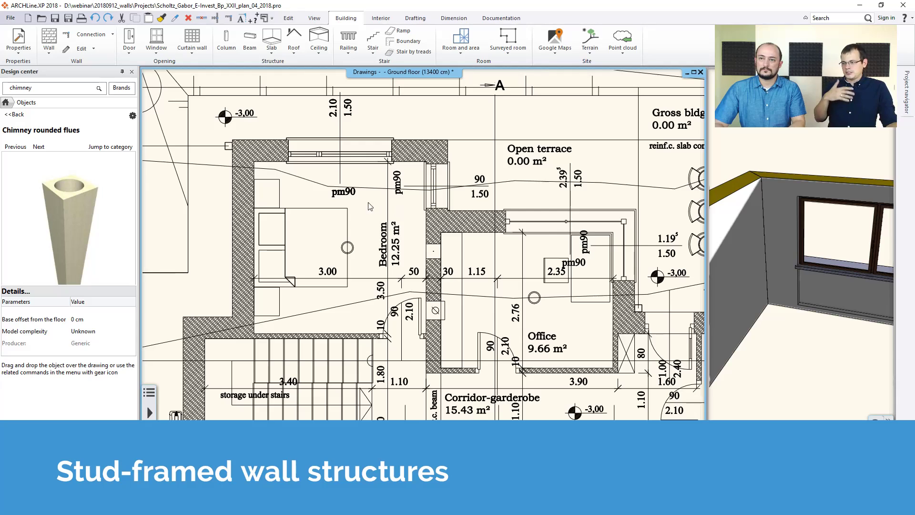
Step: Start a new empty project, quitting the house project without saving
click(10, 17)
click(33, 34)
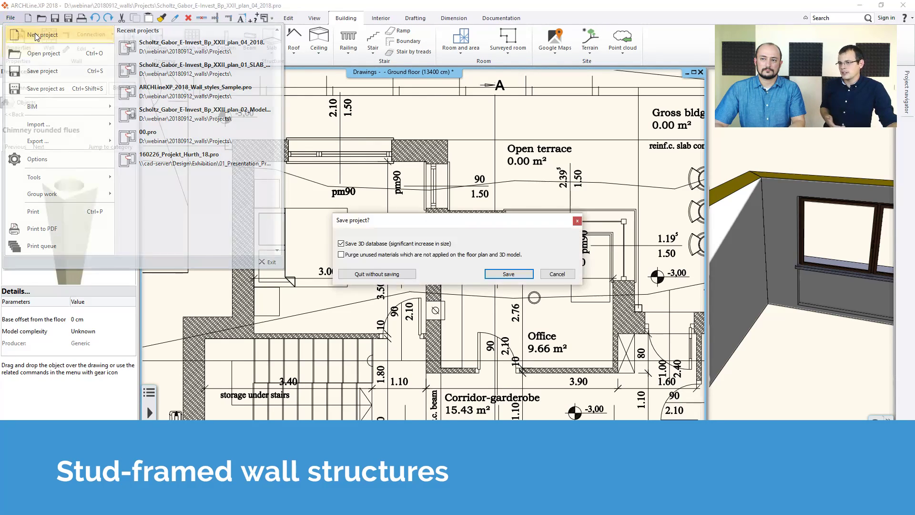
click(399, 273)
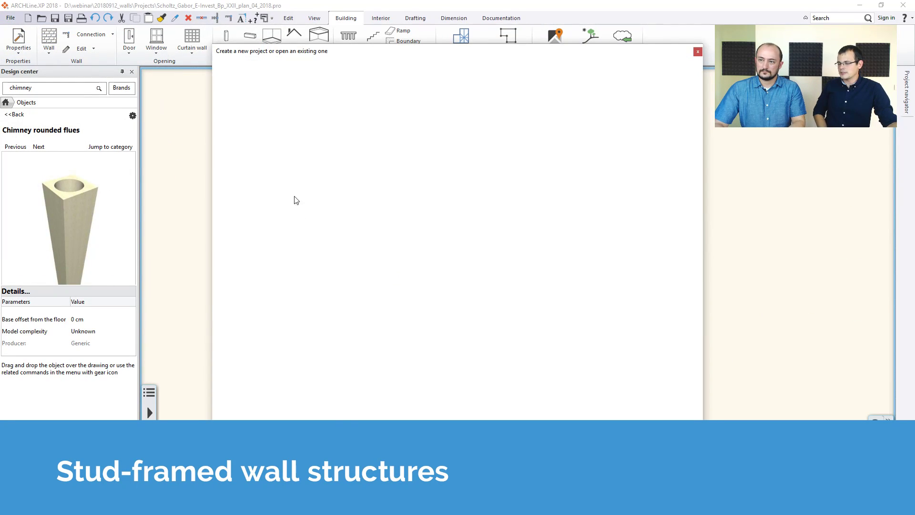
click(251, 104)
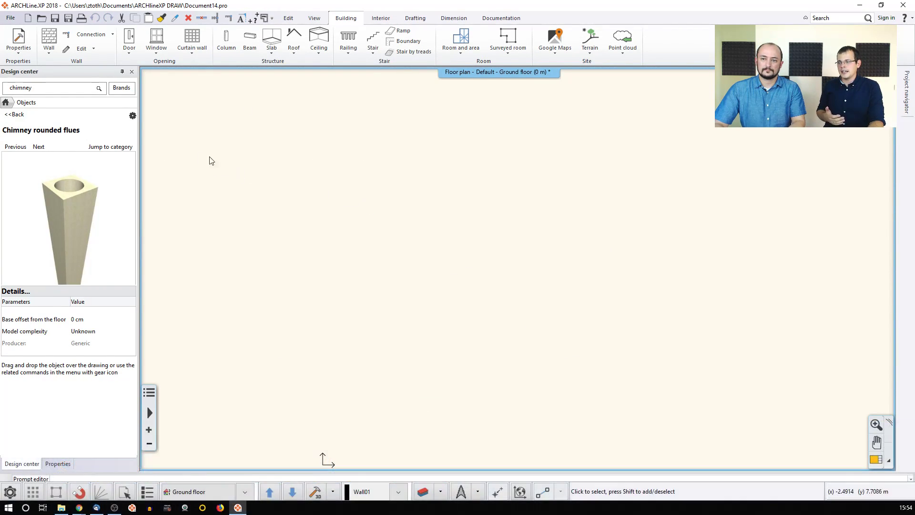
Step: Return the object catalog to its home view and choose the Framed construction Timber 200 wall style
click(13, 115)
click(6, 103)
click(48, 39)
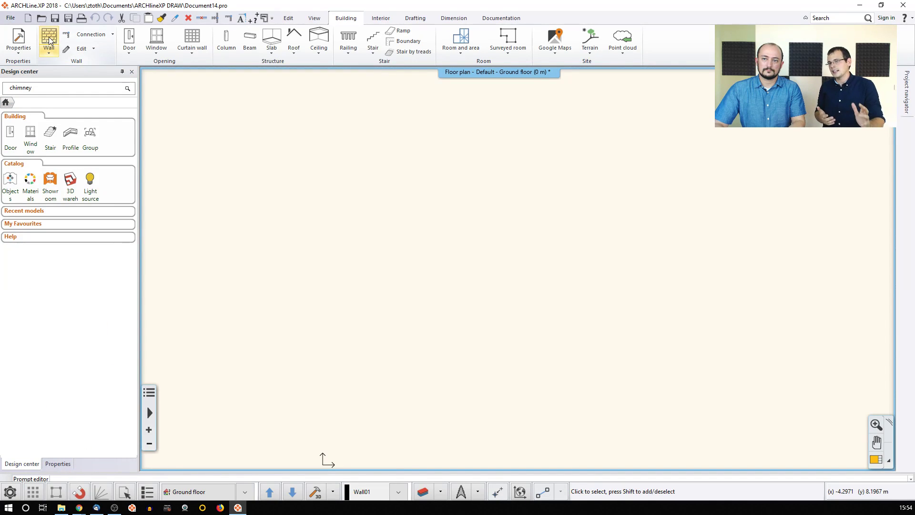
scroll(91, 244, down, 10)
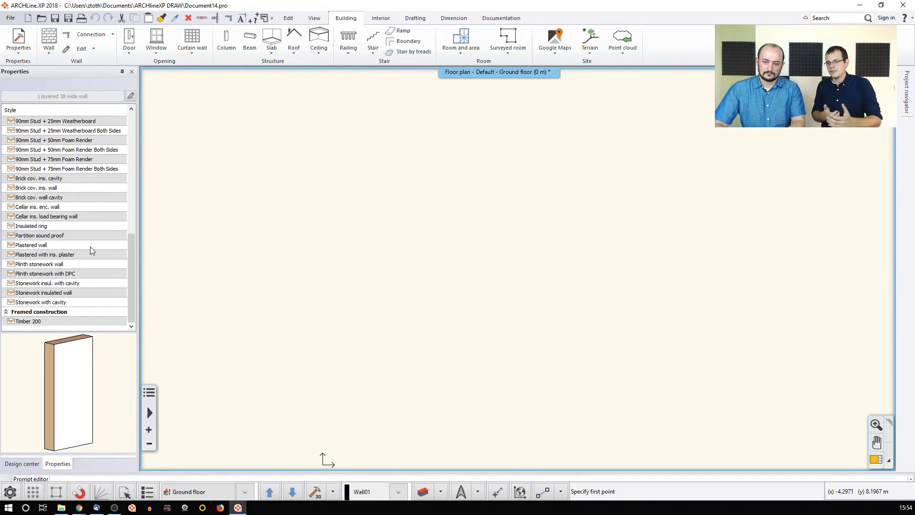
click(37, 320)
Step: Draw two connected walls forming a right-angled L corner and recenter the plan
click(318, 265)
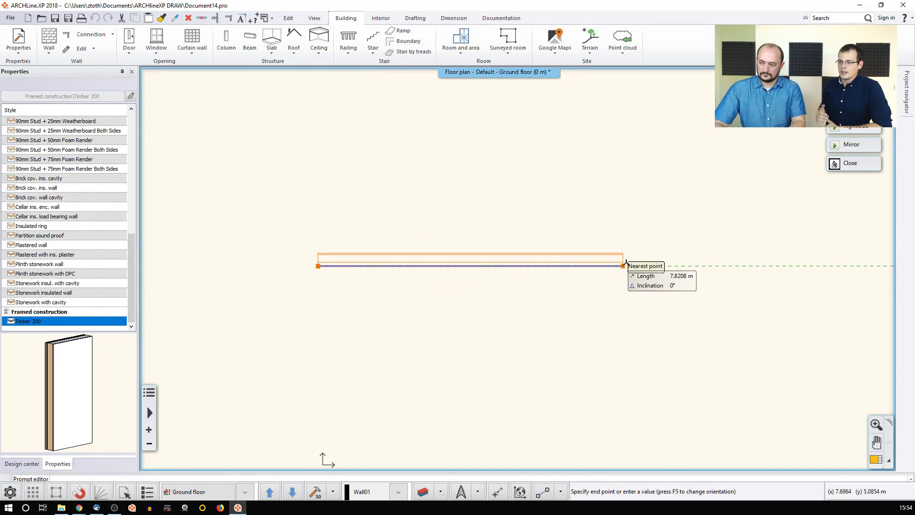
click(632, 265)
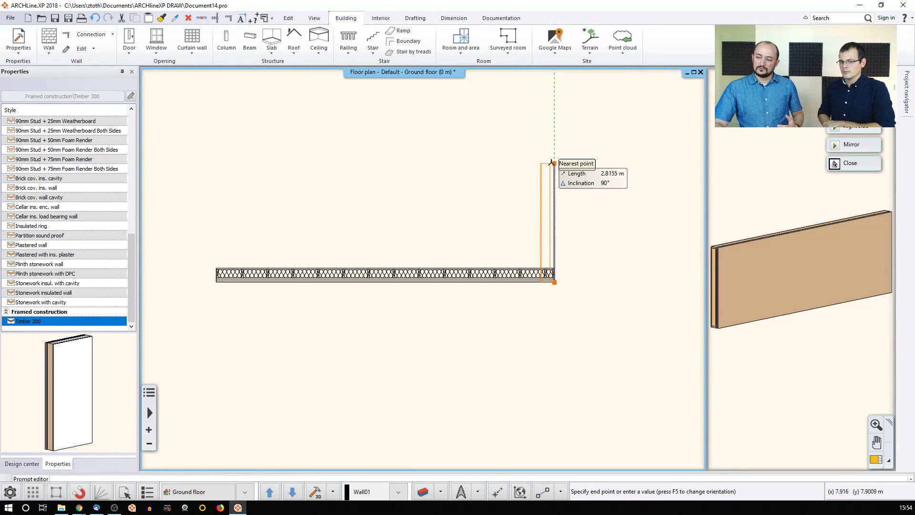
click(552, 150)
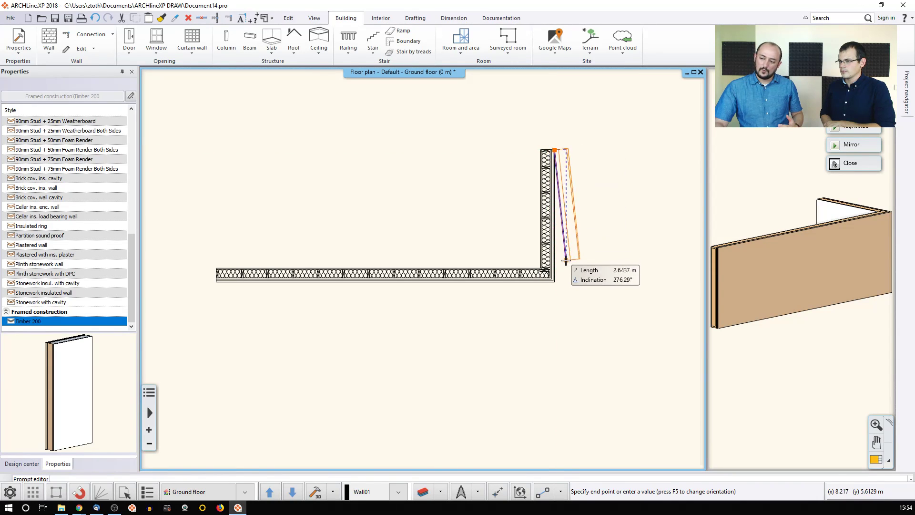
scroll(556, 270, up, 2)
scroll(556, 270, up, 1)
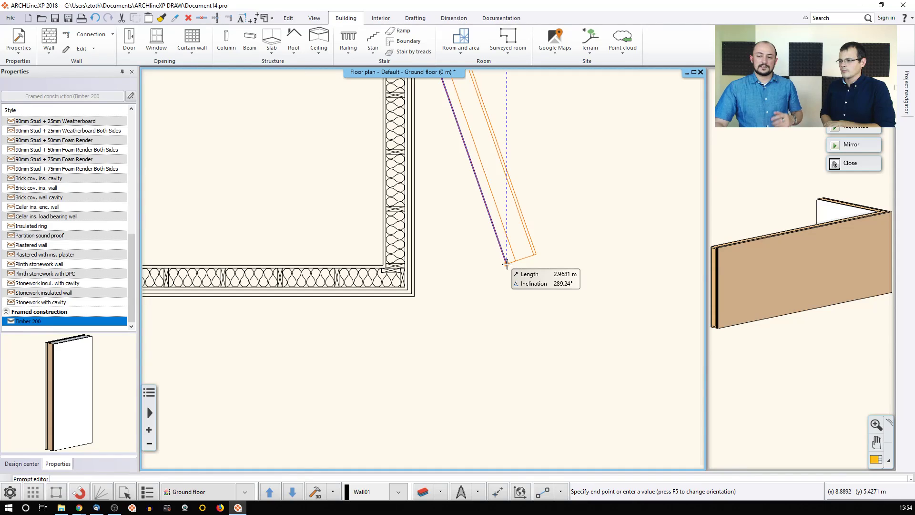
key(Escape)
key(Escape)
middle_drag(386, 218, 568, 226)
scroll(417, 240, down, 2)
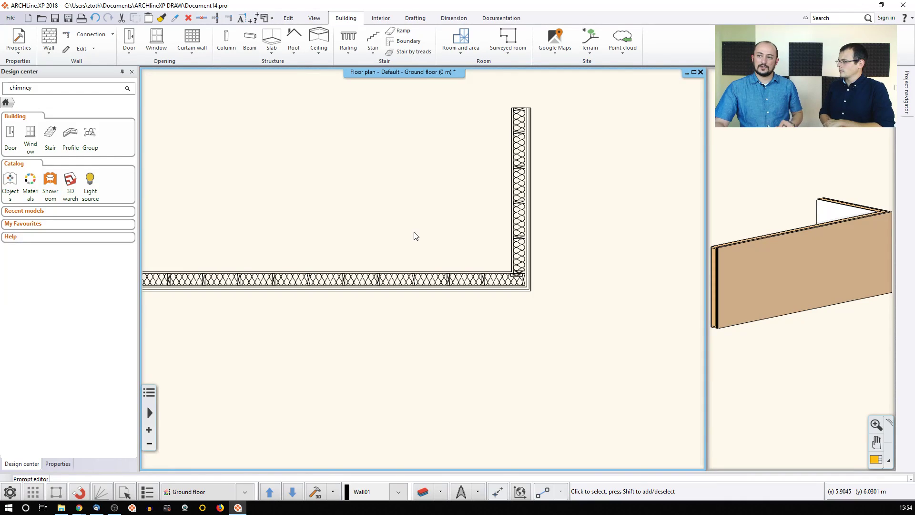
middle_drag(340, 200, 415, 209)
Step: Insert a 1200 mm x 1500 mm window into the bottom wall
click(156, 39)
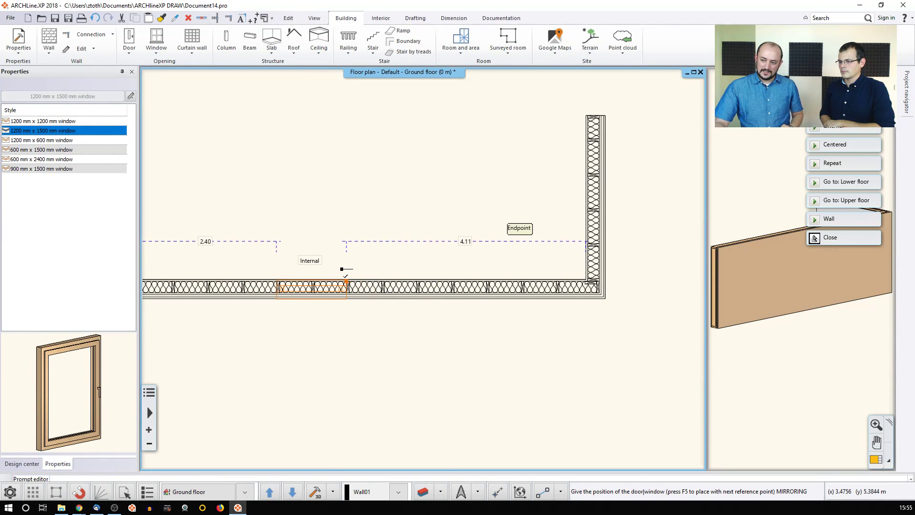
scroll(342, 269, down, 1)
scroll(376, 265, up, 2)
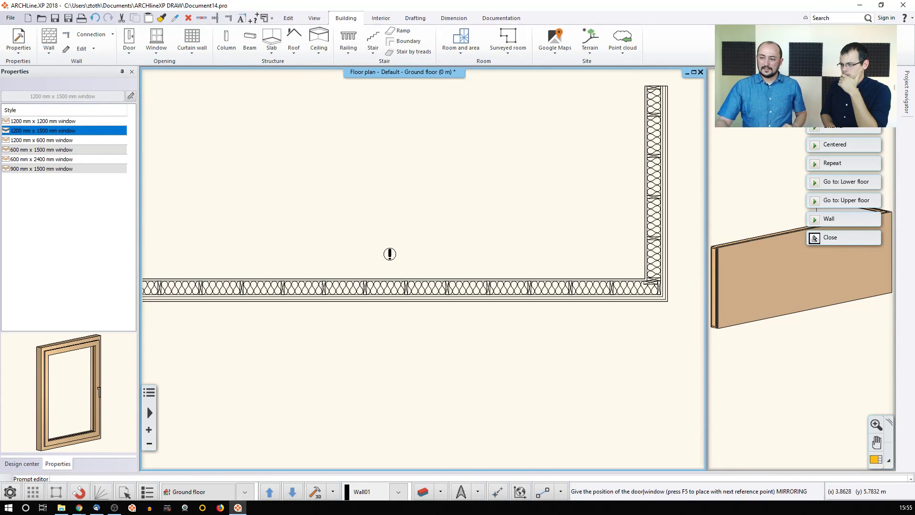
scroll(422, 277, up, 1)
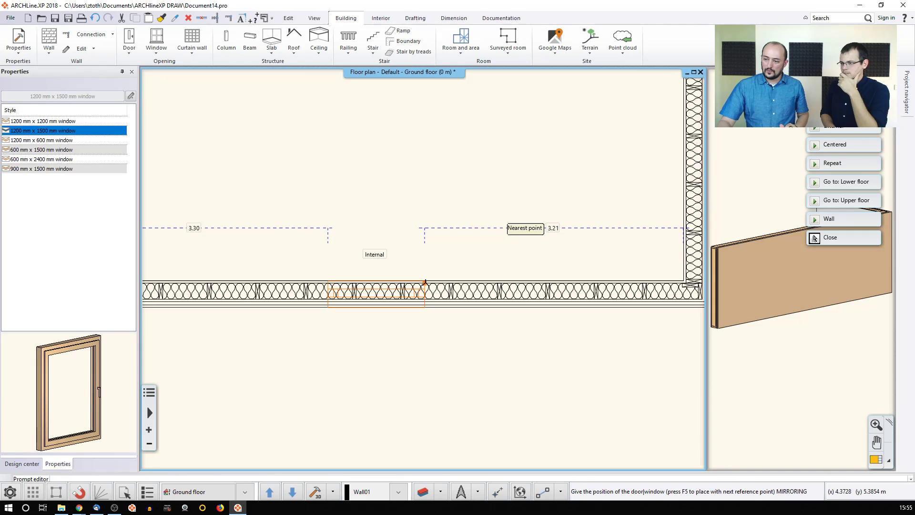
click(425, 283)
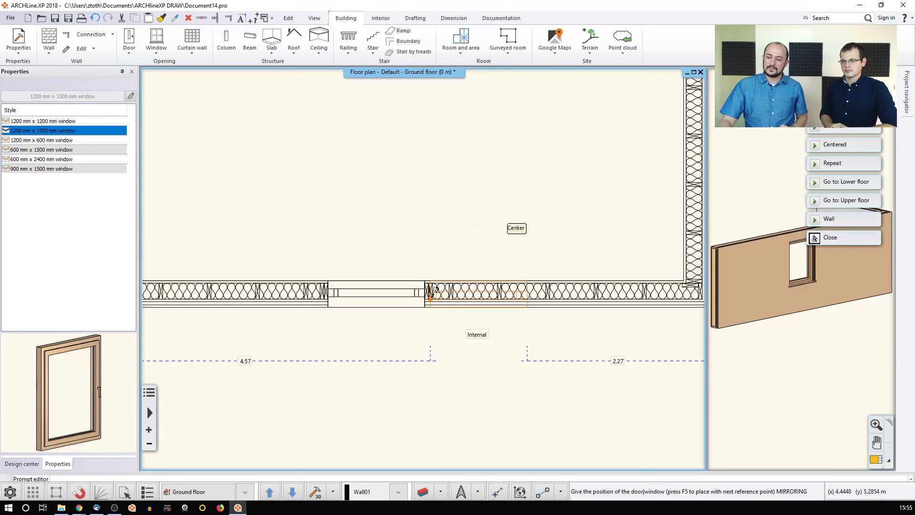
click(815, 238)
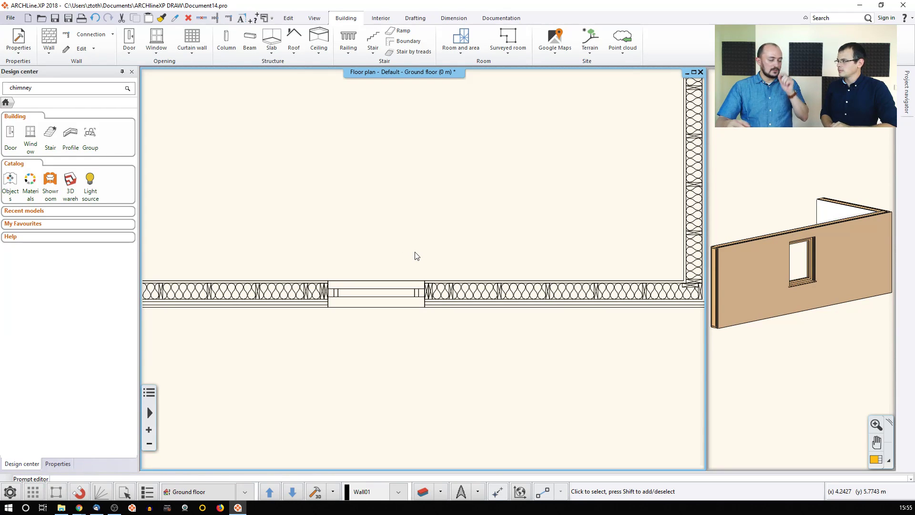
Step: Enlarge the 3D view over the drawing area and select the windowed wall
click(726, 274)
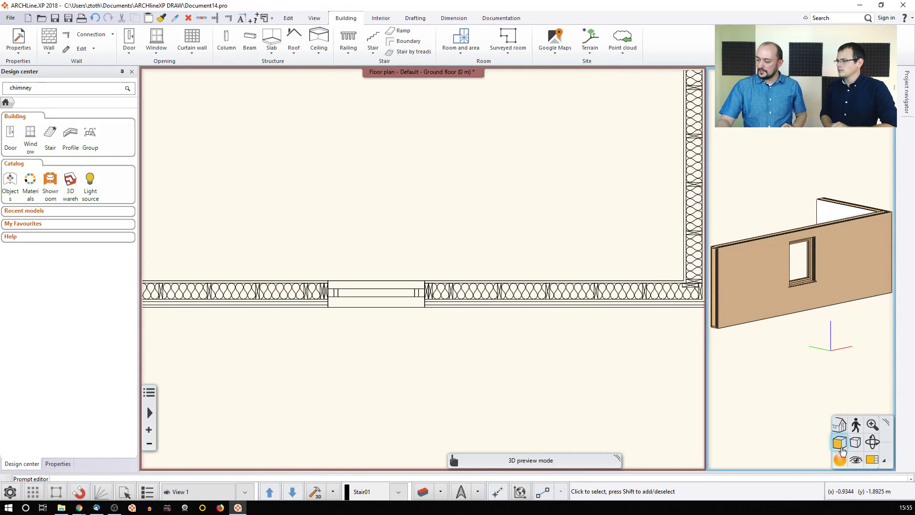
click(872, 461)
click(503, 302)
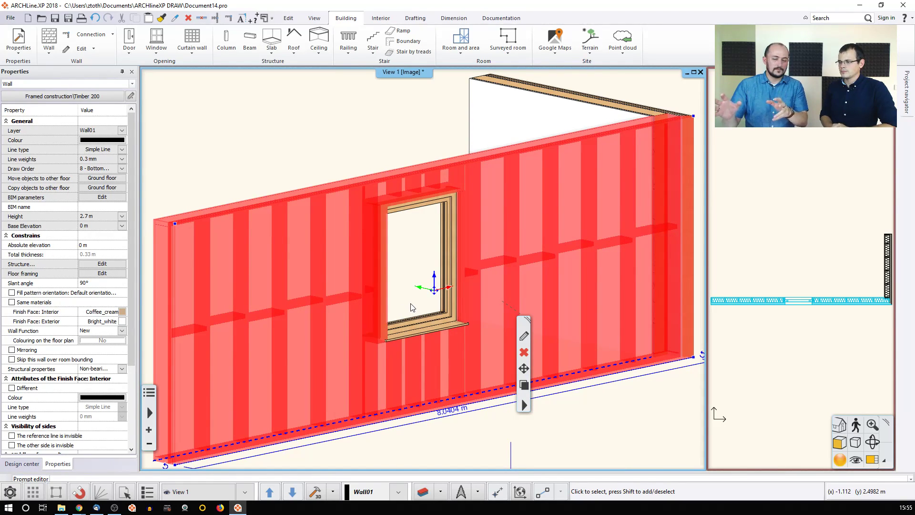
Step: Open the wall's Wall Framing settings at the Floor plate, a 0.198 × 0.048 m cross-section
click(524, 336)
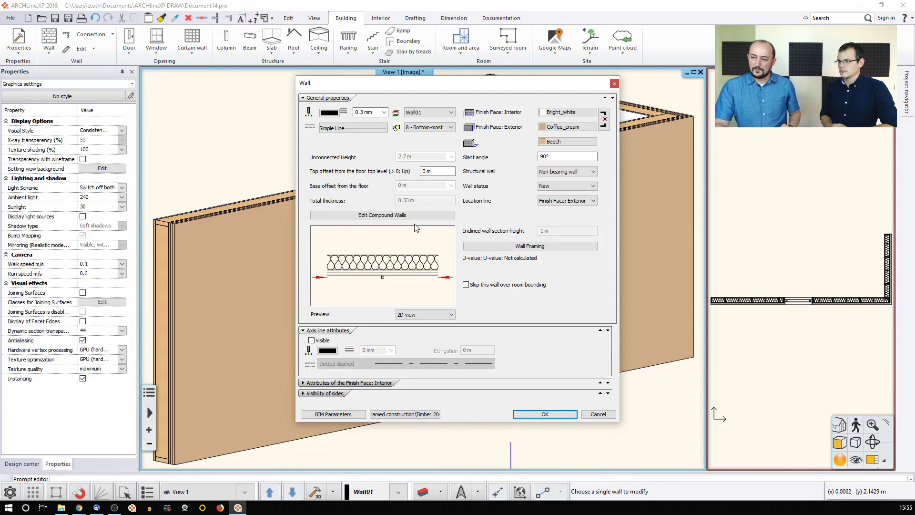
click(544, 251)
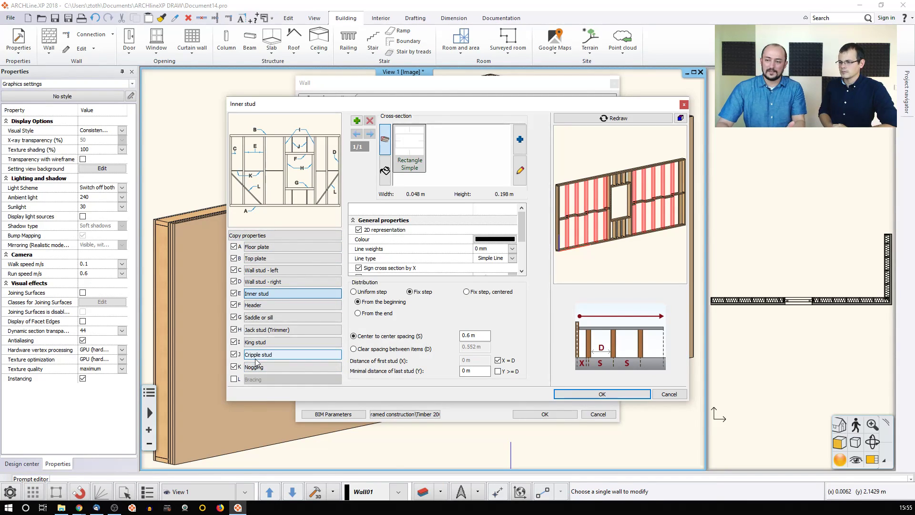
click(262, 247)
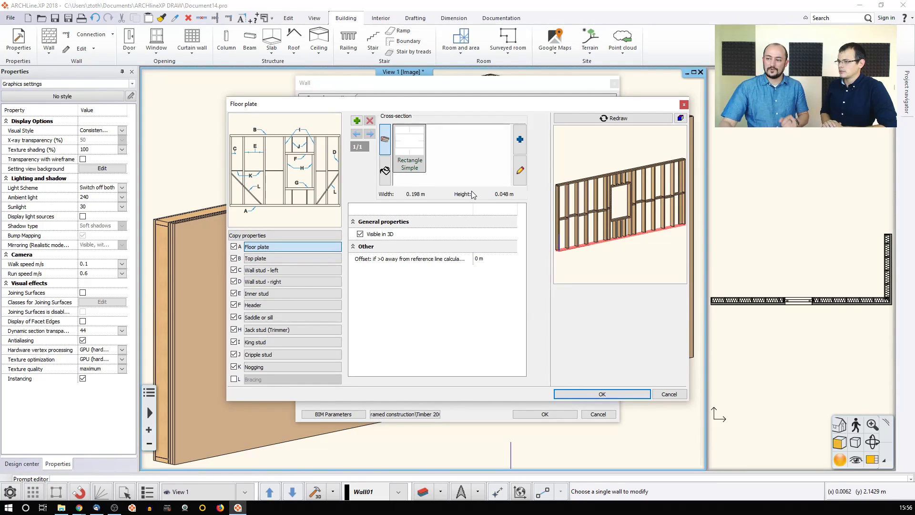
Step: Review the floor plate and top plate settings, adding then removing a second top plate cross-section
click(385, 170)
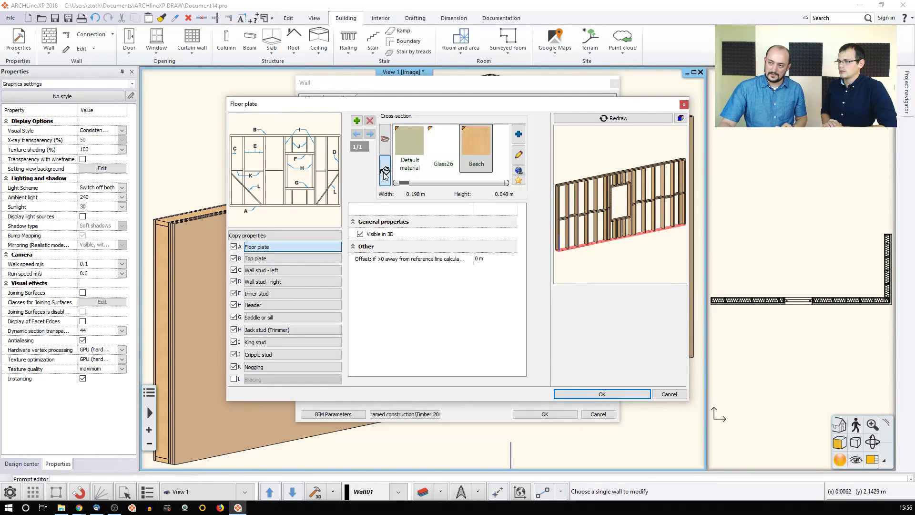
click(385, 140)
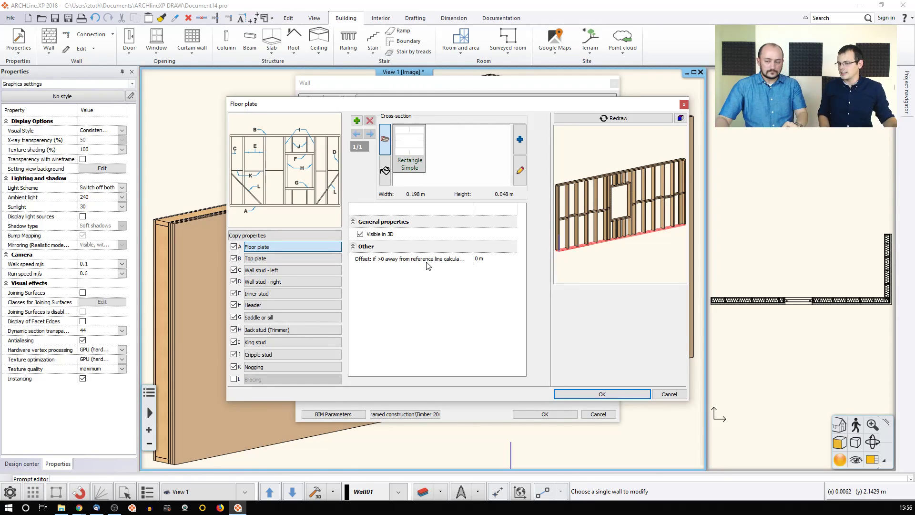
click(287, 258)
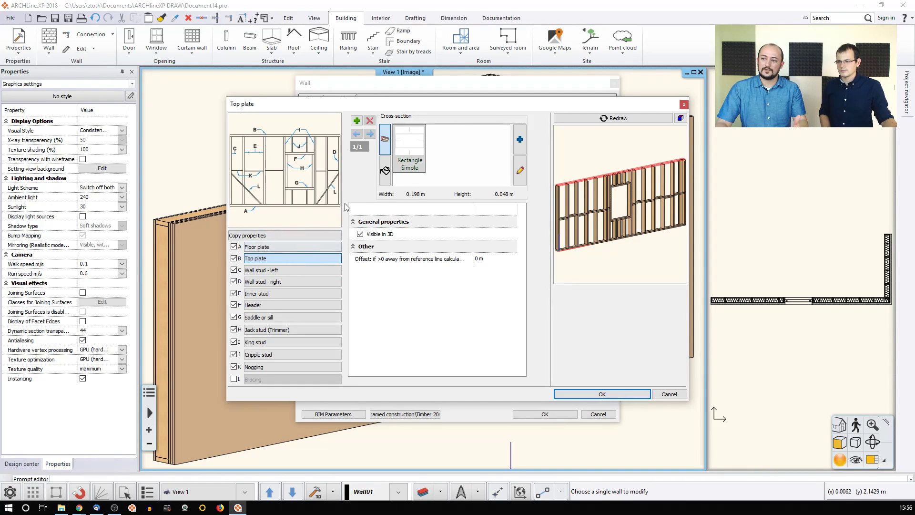
click(356, 121)
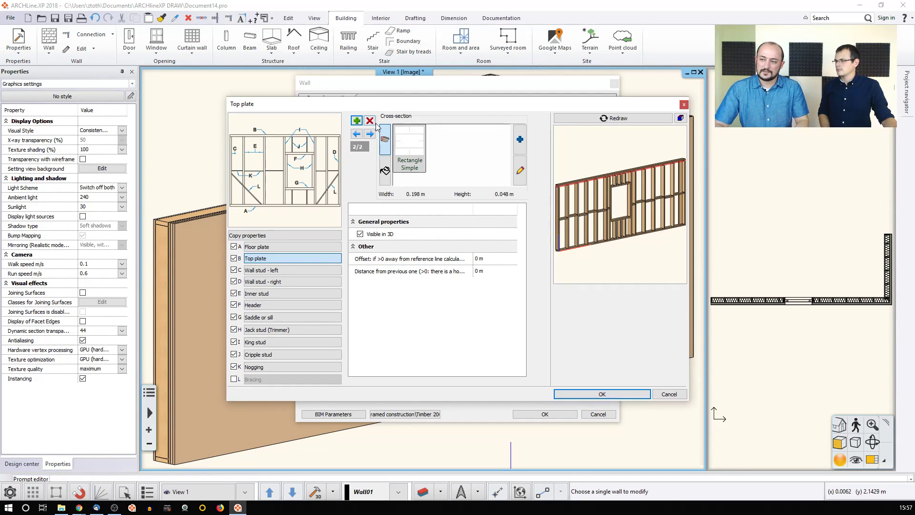
click(370, 121)
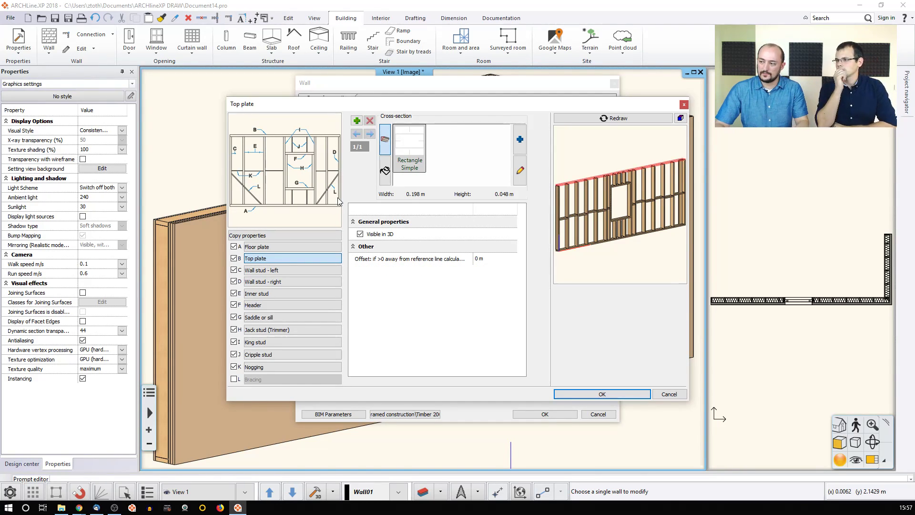
Step: Step through the left, right and inner stud settings
click(295, 268)
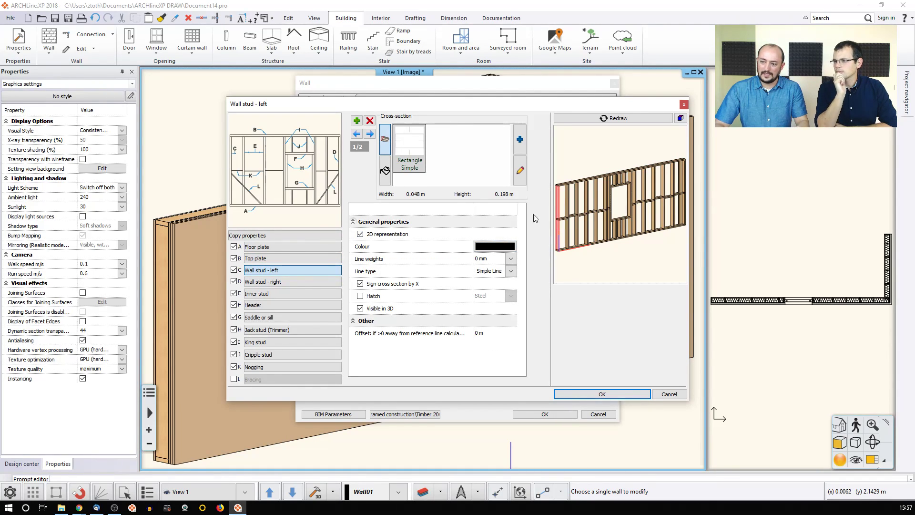
click(307, 282)
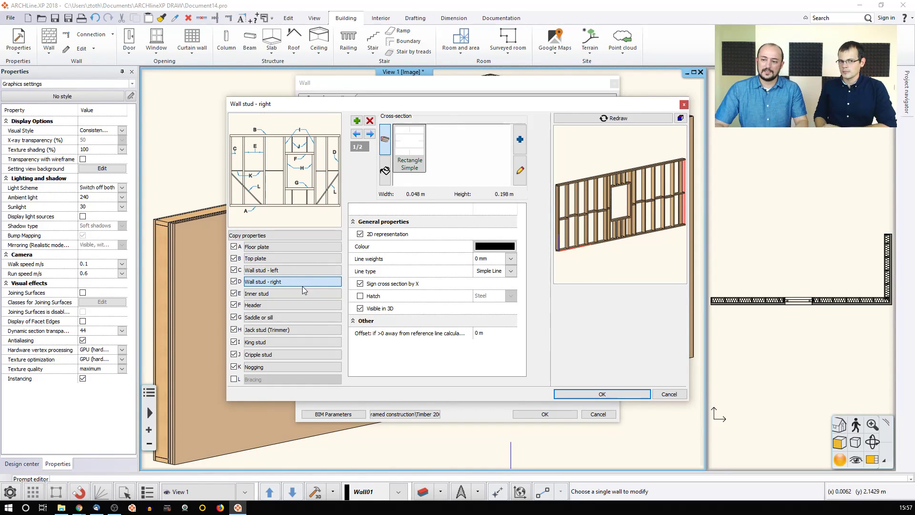
click(296, 293)
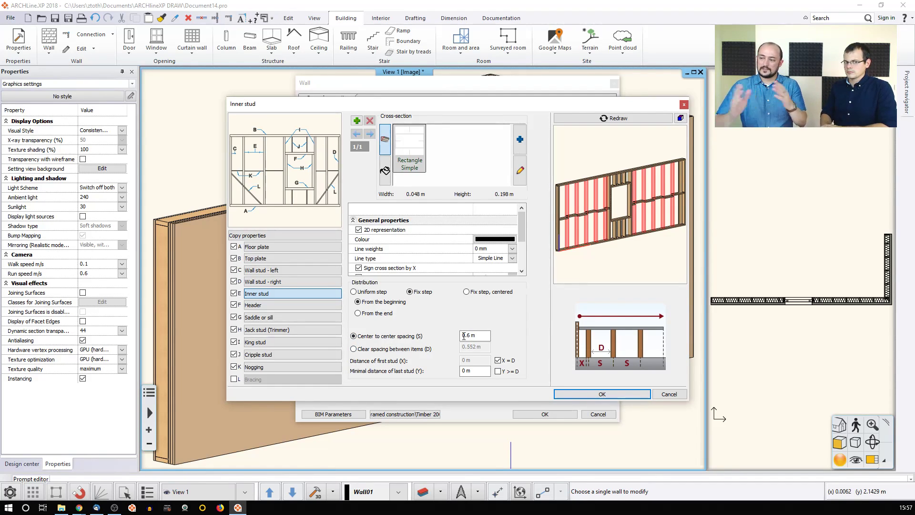
Step: Set the inner stud centre-to-centre spacing to 1 m, redraw, and view the Header settings
drag(468, 335, 434, 340)
key(BackSpace)
key(BackSpace)
text(1)
text(1)
click(616, 119)
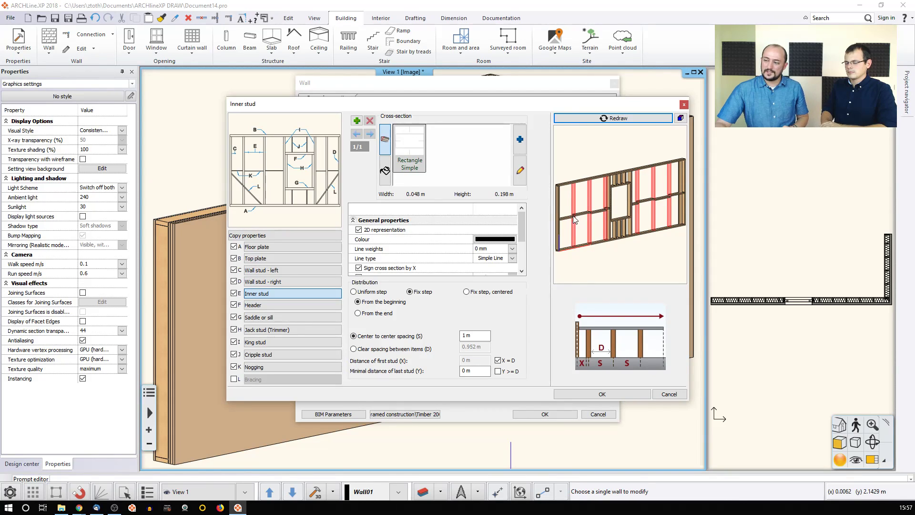
click(281, 306)
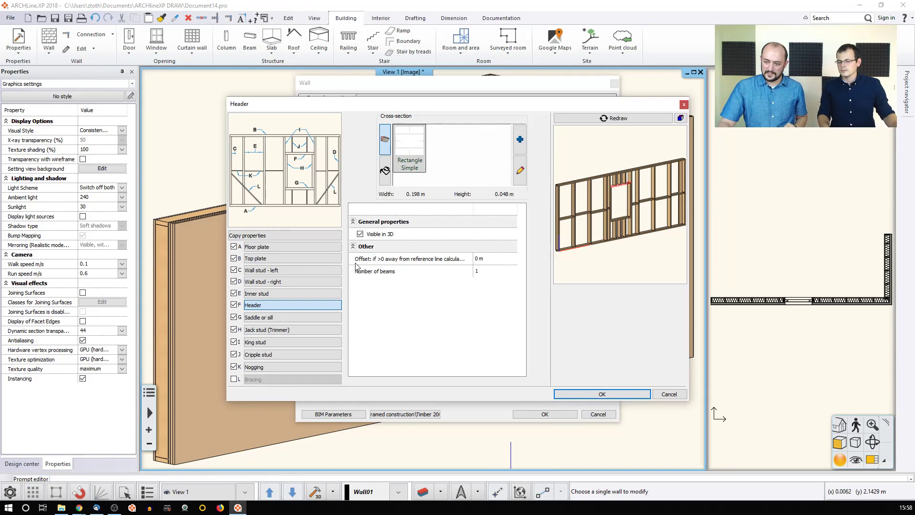
Step: Browse the sill, jack, king and cripple stud settings, switching jack studs off and back on
click(276, 318)
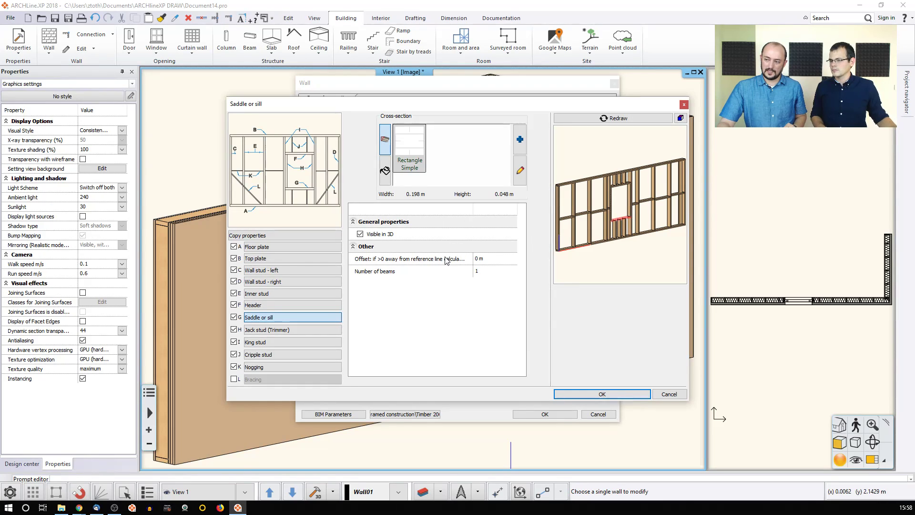
click(284, 331)
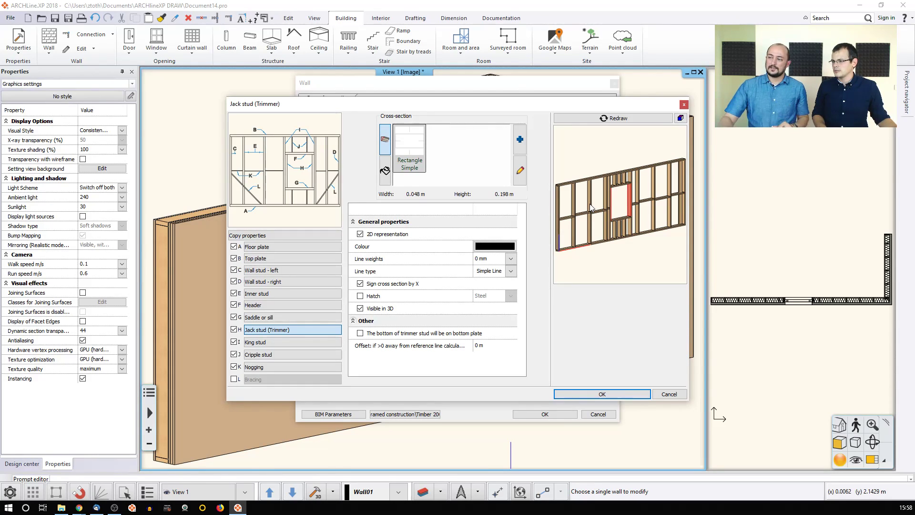
scroll(593, 219, up, 8)
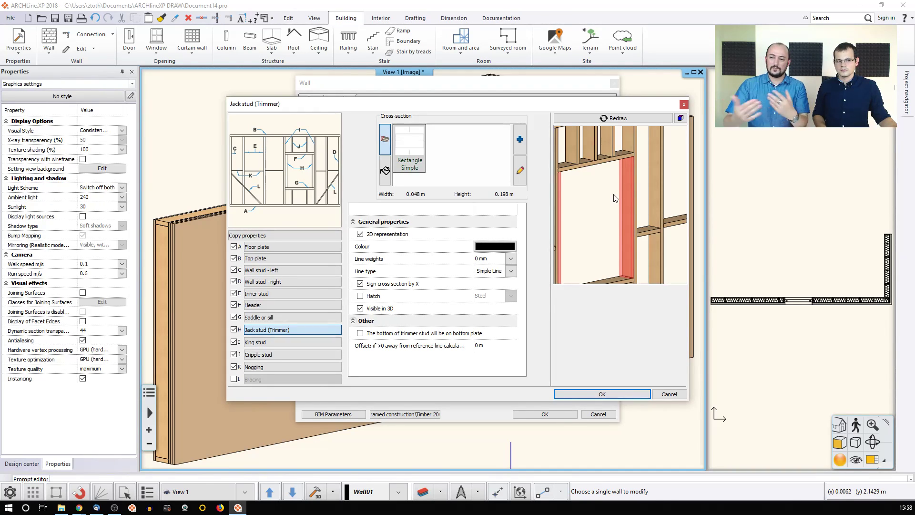
click(234, 330)
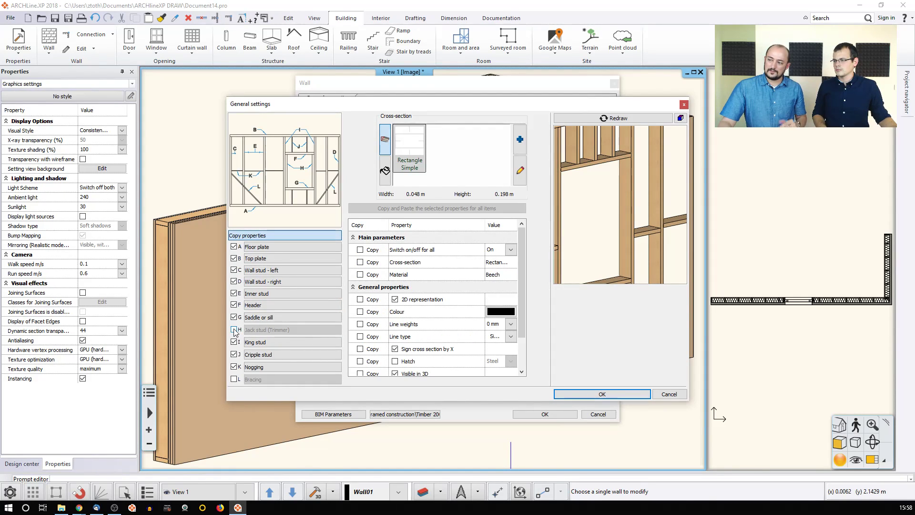
click(234, 329)
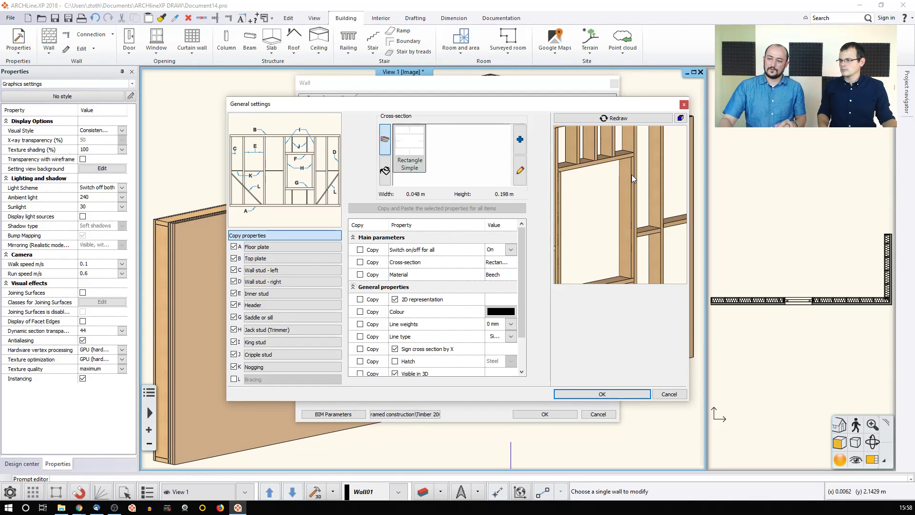
click(263, 332)
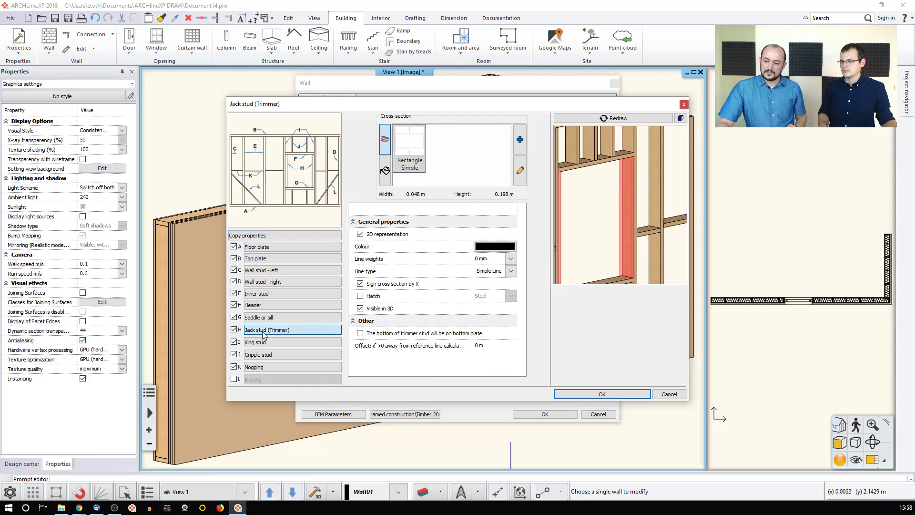
click(277, 342)
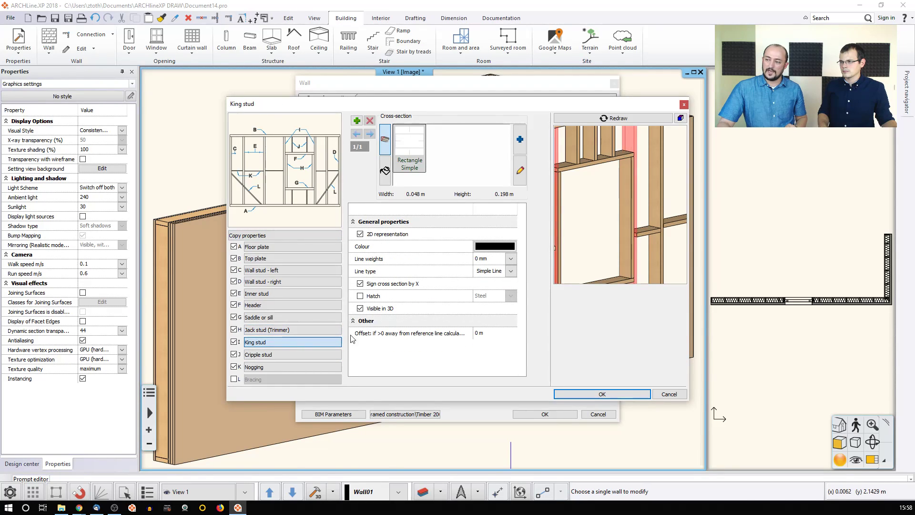
scroll(596, 248, down, 3)
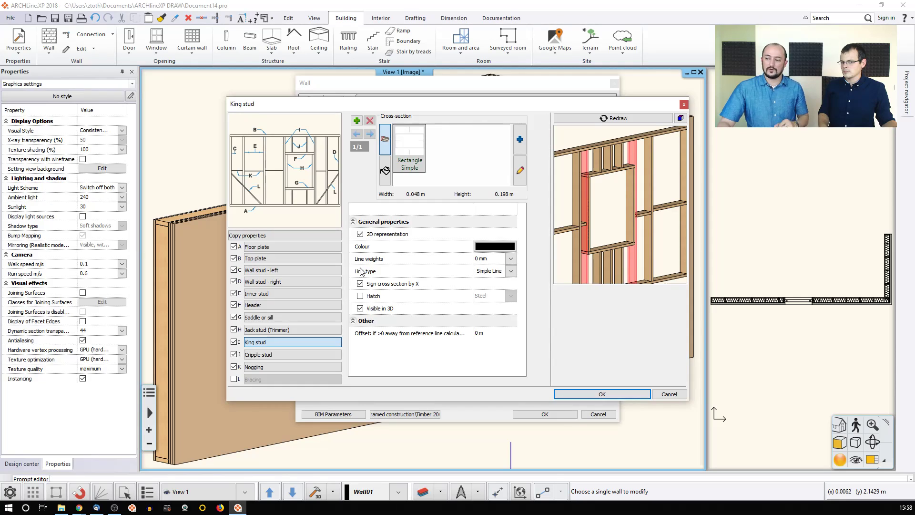
click(268, 355)
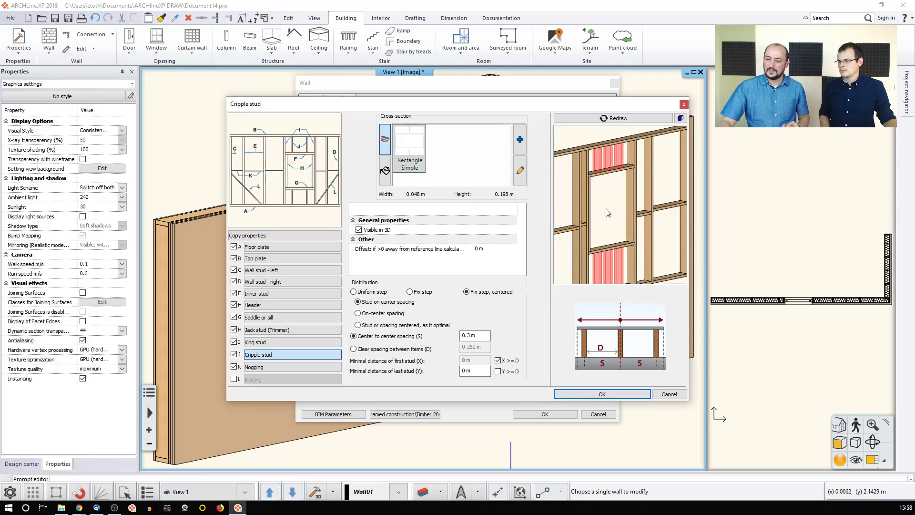
Step: Give the cripple studs 0.6 m on-centre spacing, redraw, then view the Nogging settings
click(234, 354)
click(234, 355)
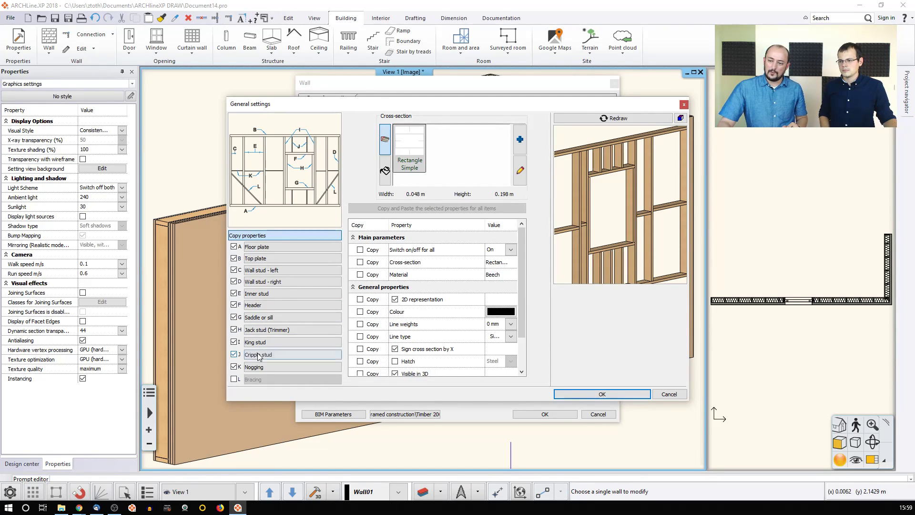
click(320, 354)
drag(467, 336, 498, 336)
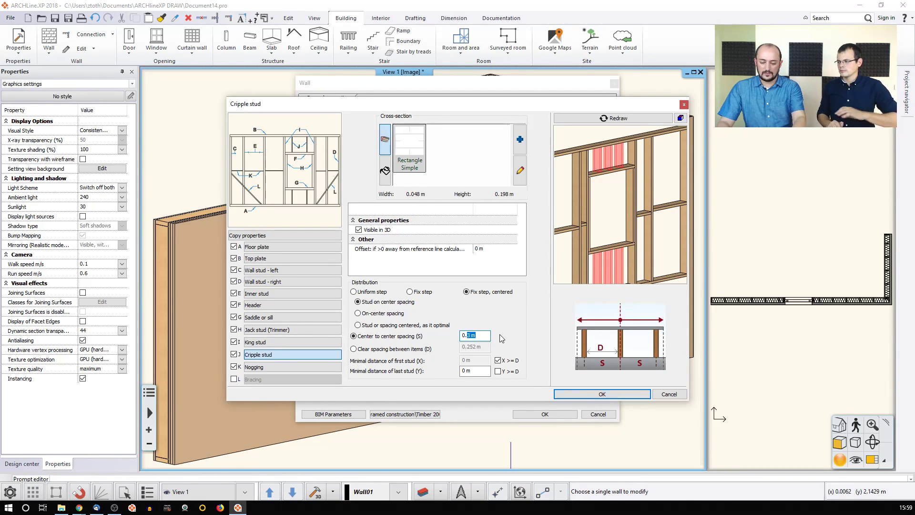
text(6)
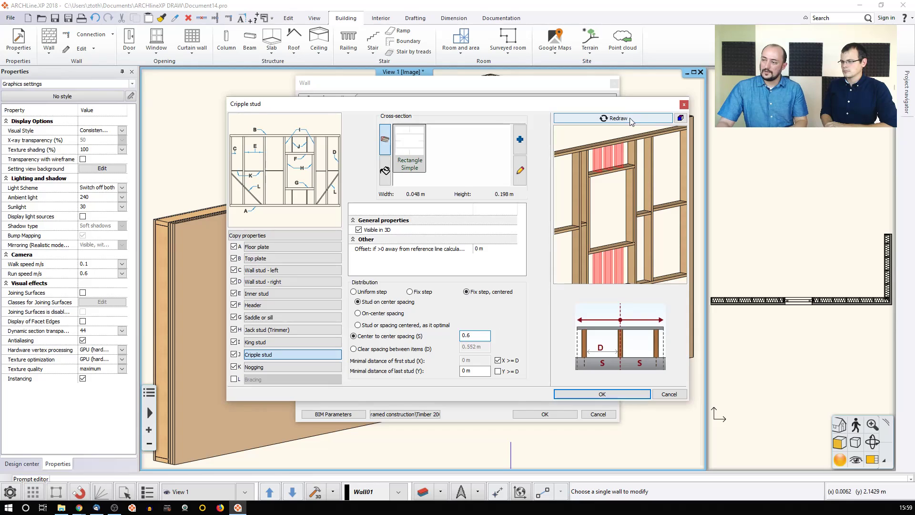
click(615, 118)
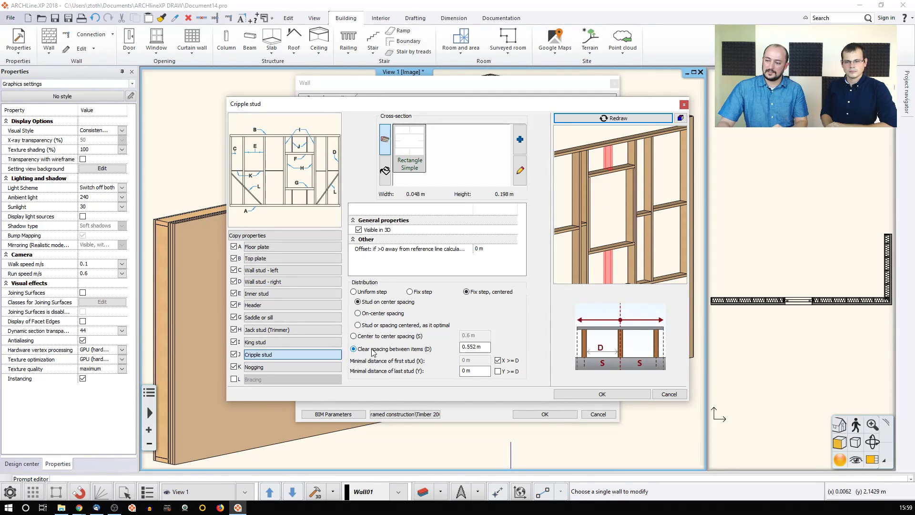
click(377, 315)
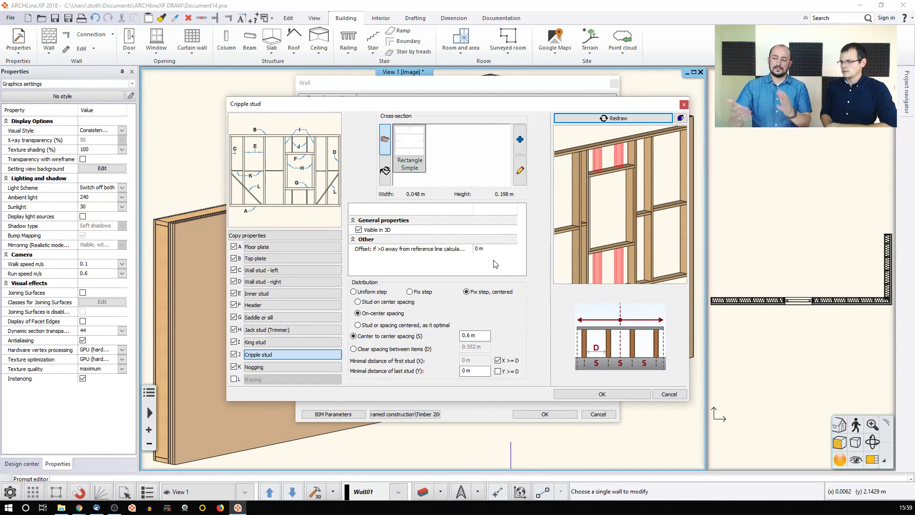
click(279, 367)
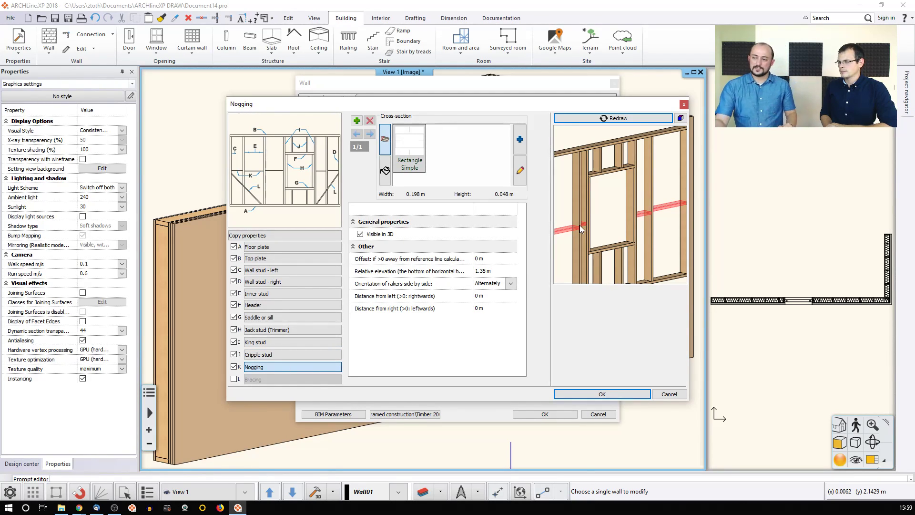
Step: Put all noggings at the same height with relative elevation 1,5, redraw, and confirm the framing
scroll(601, 225, down, 3)
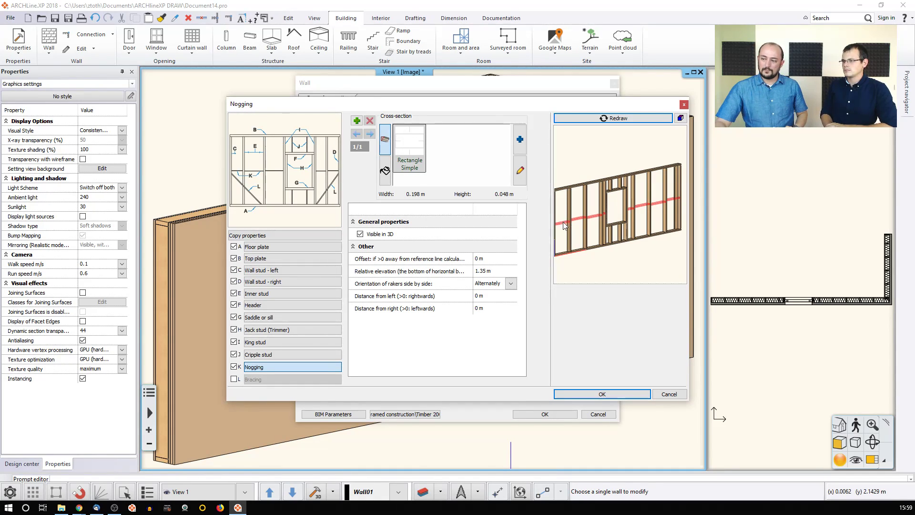
drag(567, 219, 560, 230)
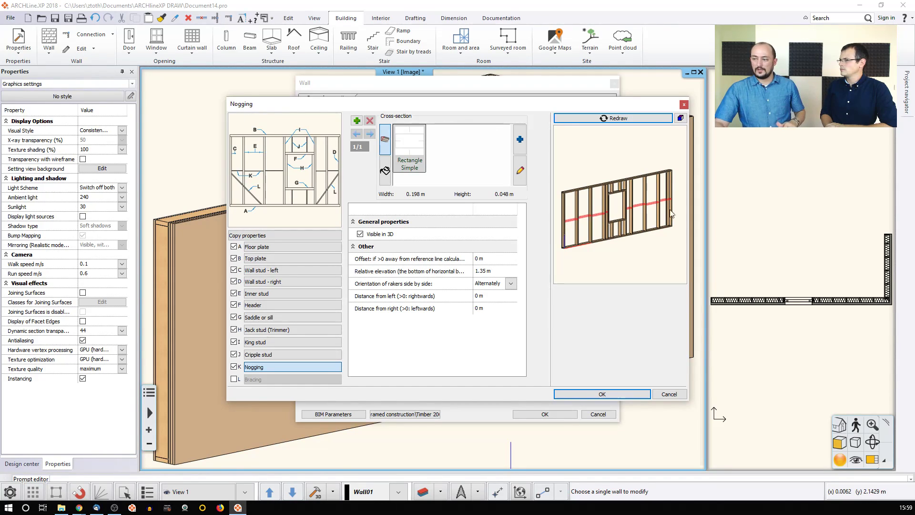
click(511, 284)
click(497, 301)
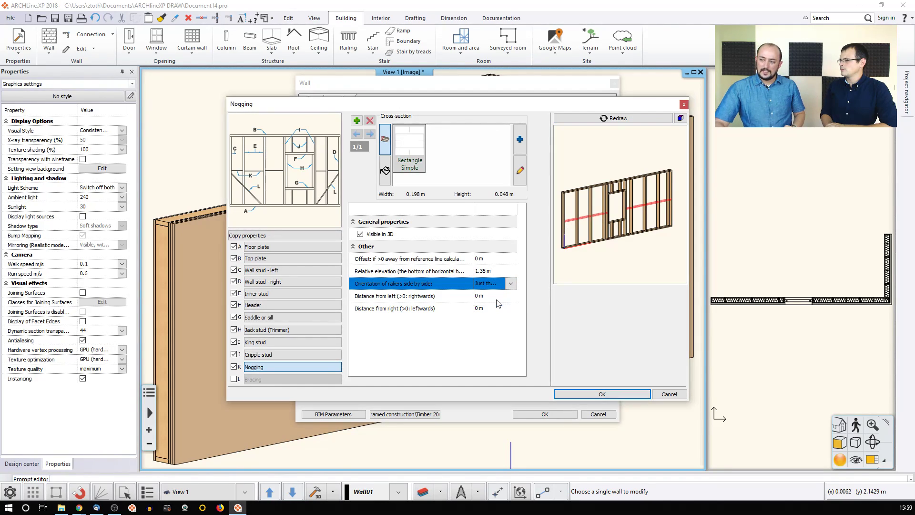
click(494, 270)
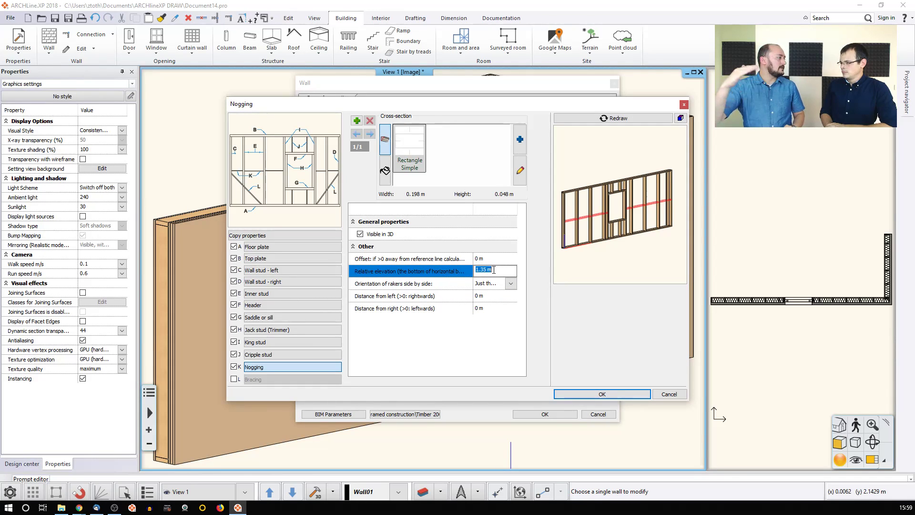
text(1,5)
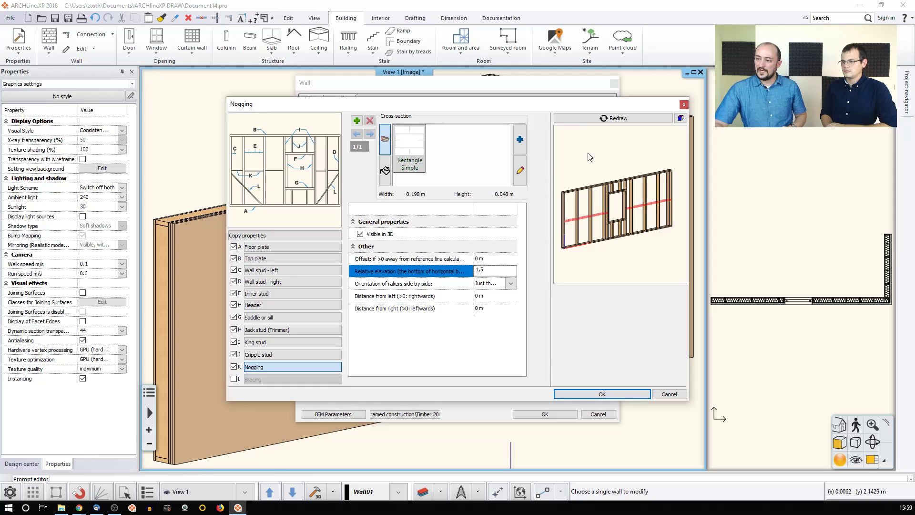
click(616, 118)
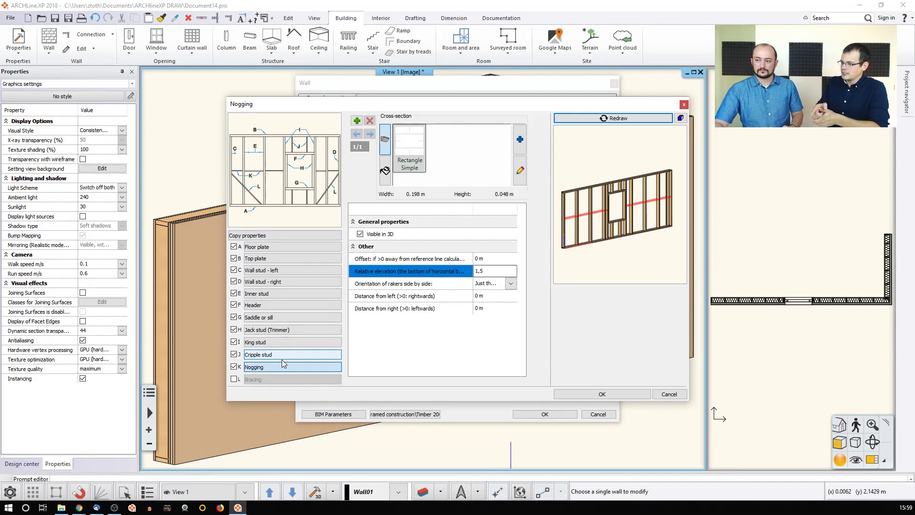
click(593, 398)
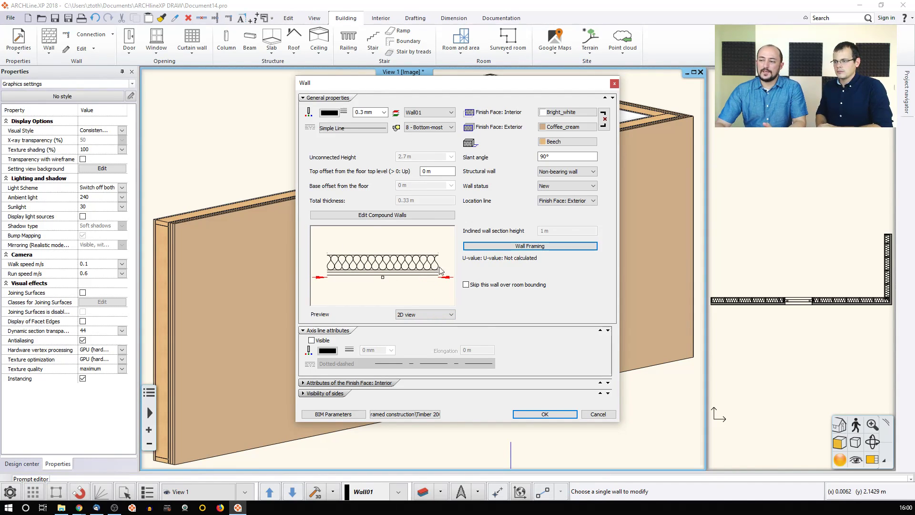
Step: Confirm the Wall dialog so the framing is applied to the wall
click(533, 415)
scroll(787, 311, up, 3)
scroll(775, 284, up, 2)
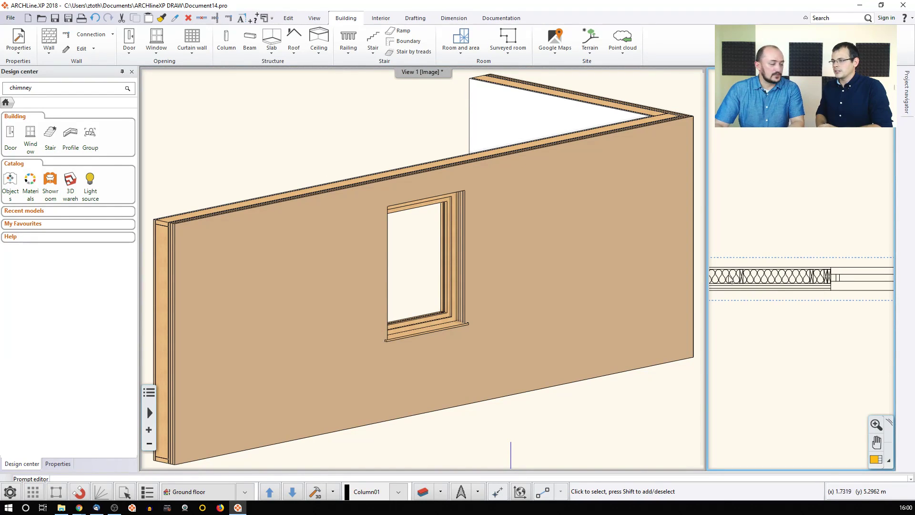
Step: Reopen the wall from the 3D view and show its compound layer list
click(579, 236)
double_click(606, 282)
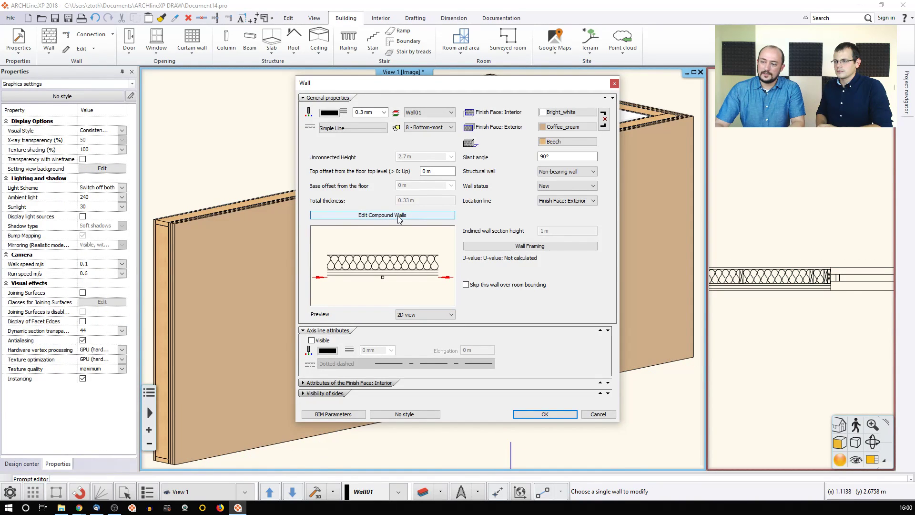
click(384, 216)
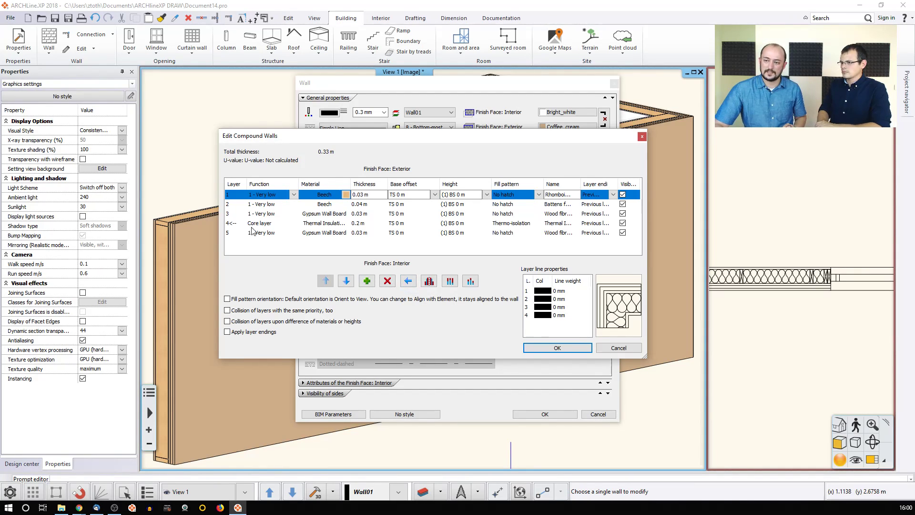
Step: Make the second 0.04 m Beech layer the displayed layer and confirm both dialogs
click(237, 205)
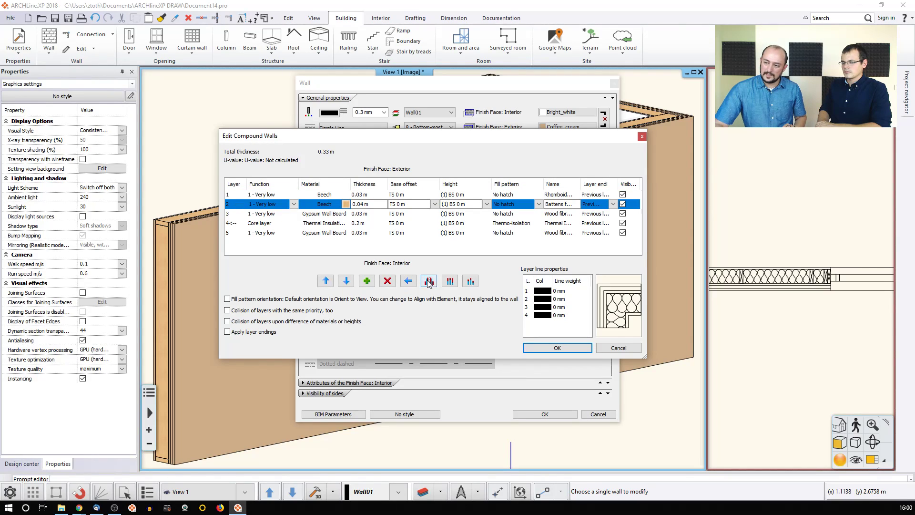
click(409, 281)
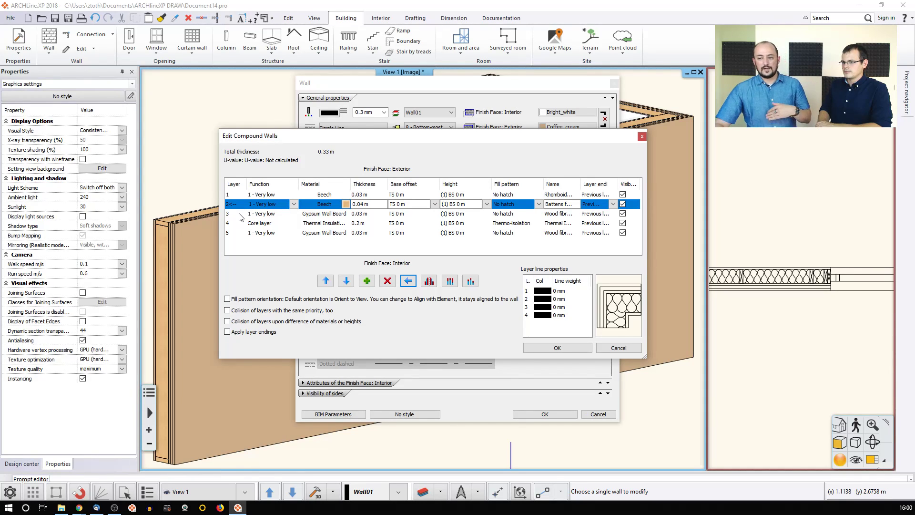
click(546, 349)
click(544, 414)
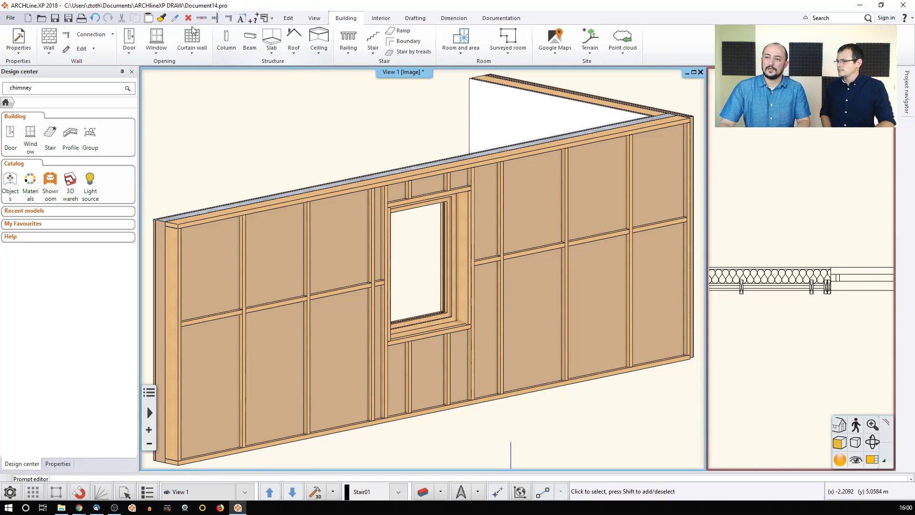
Step: Undo the displayed-layer change, restoring the sheathed wall in the 3D view
click(98, 18)
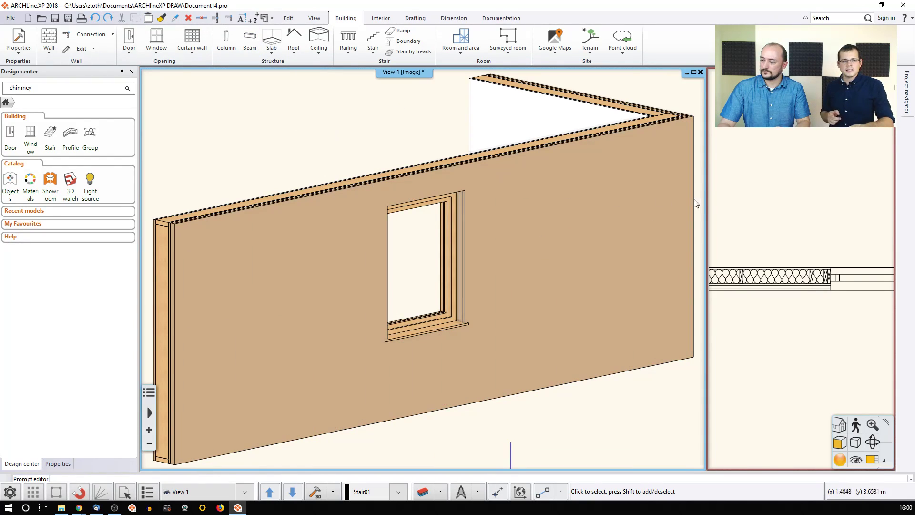
click(786, 200)
scroll(772, 209, down, 5)
click(370, 129)
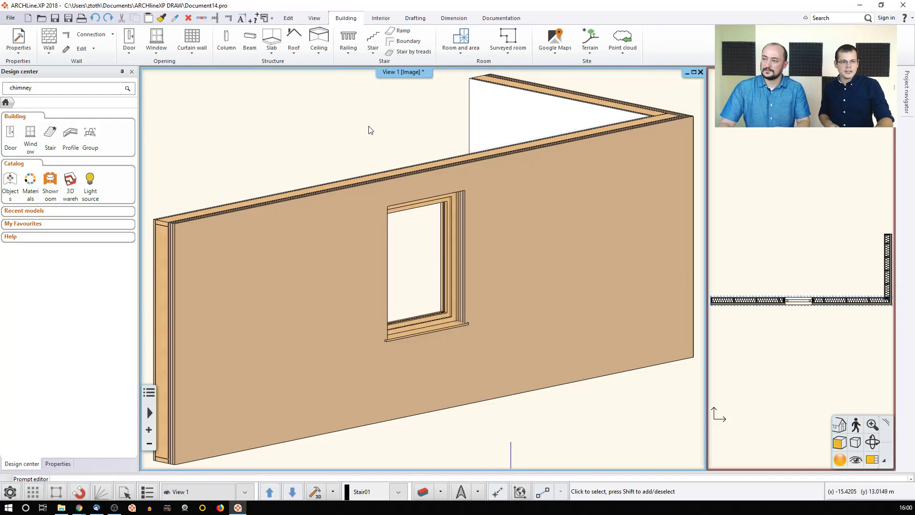
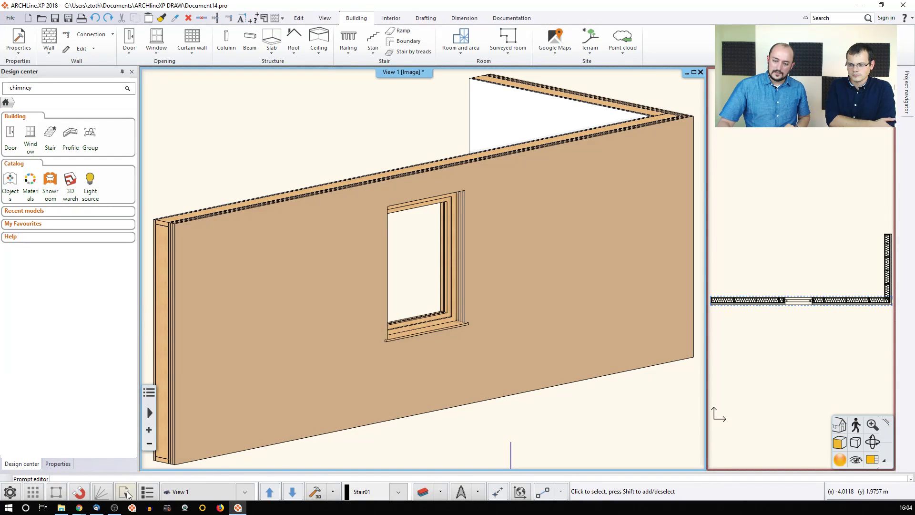
Step: Bring up the element selection options
click(125, 491)
Step: Select the wall by properties using the ID criterion, then edit its BIM name in Properties
click(166, 443)
click(408, 205)
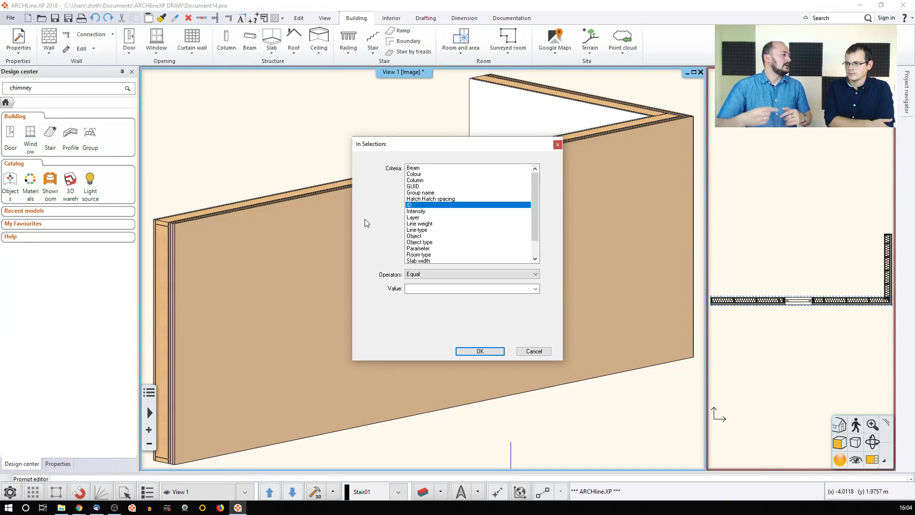
key(Return)
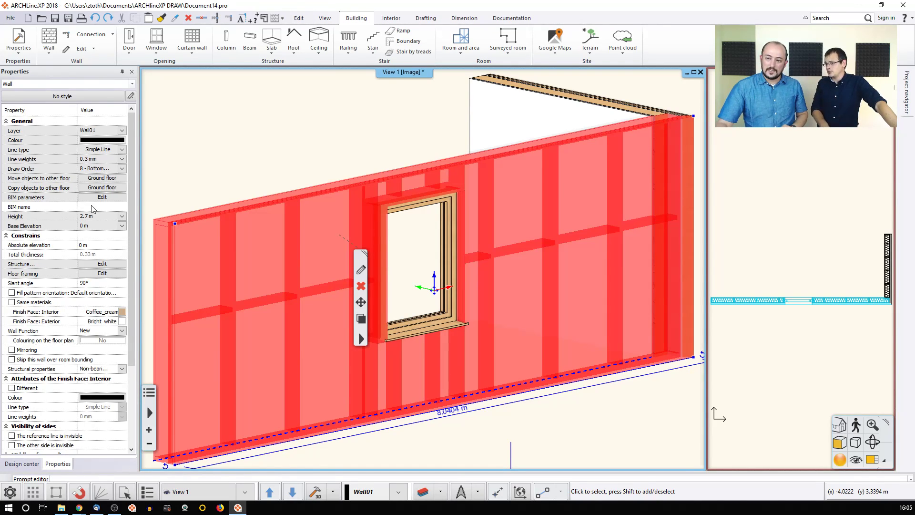
click(93, 207)
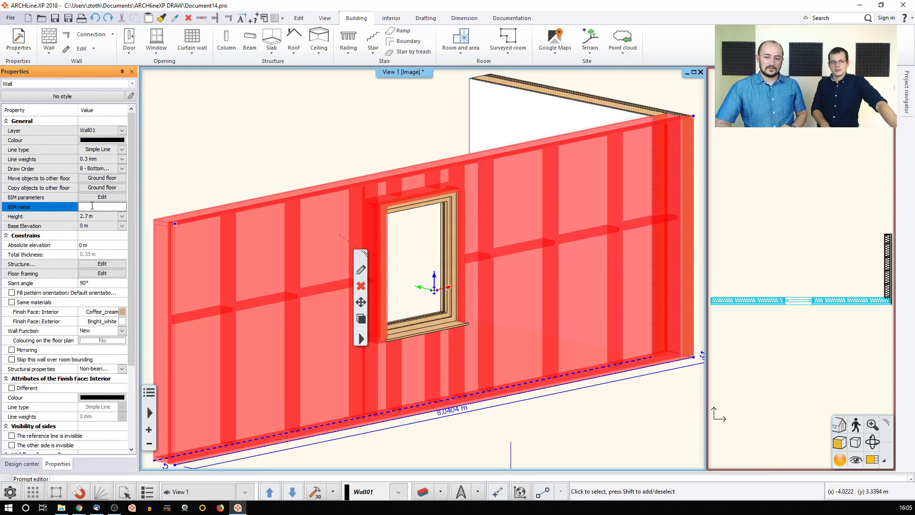